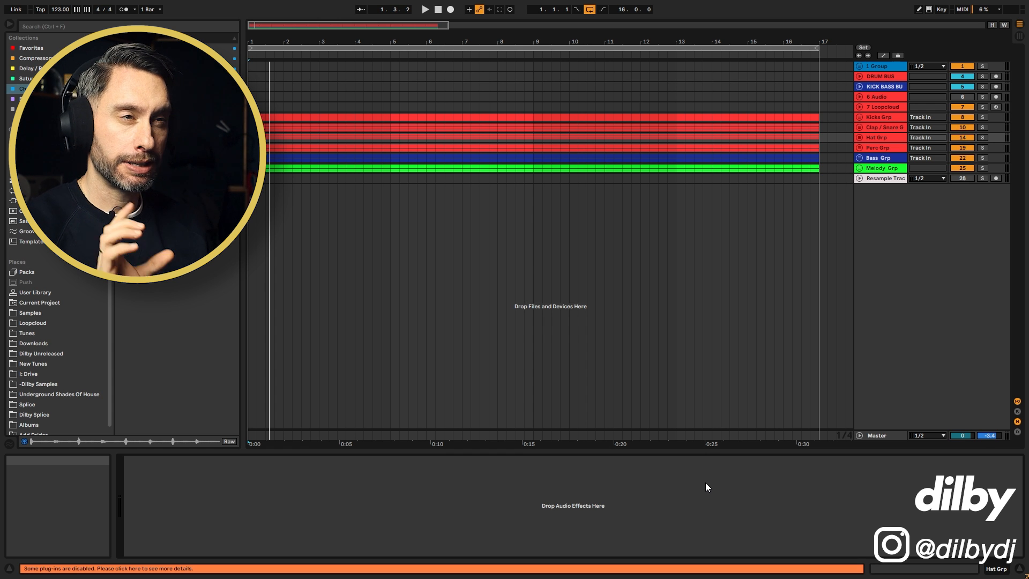
Play the arrangement from bar 1 to hear the current loop
left_click(483, 320)
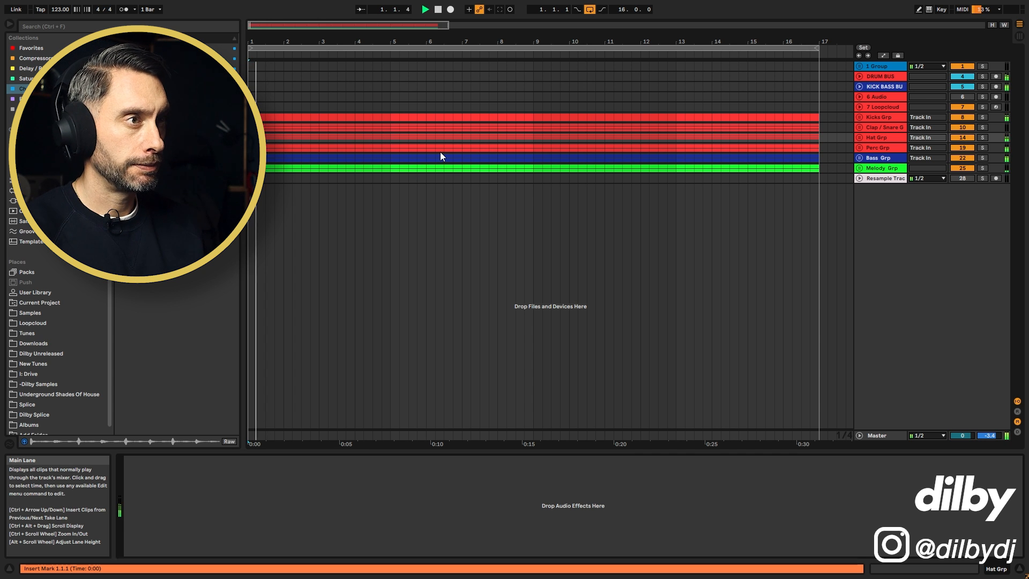
key("space")
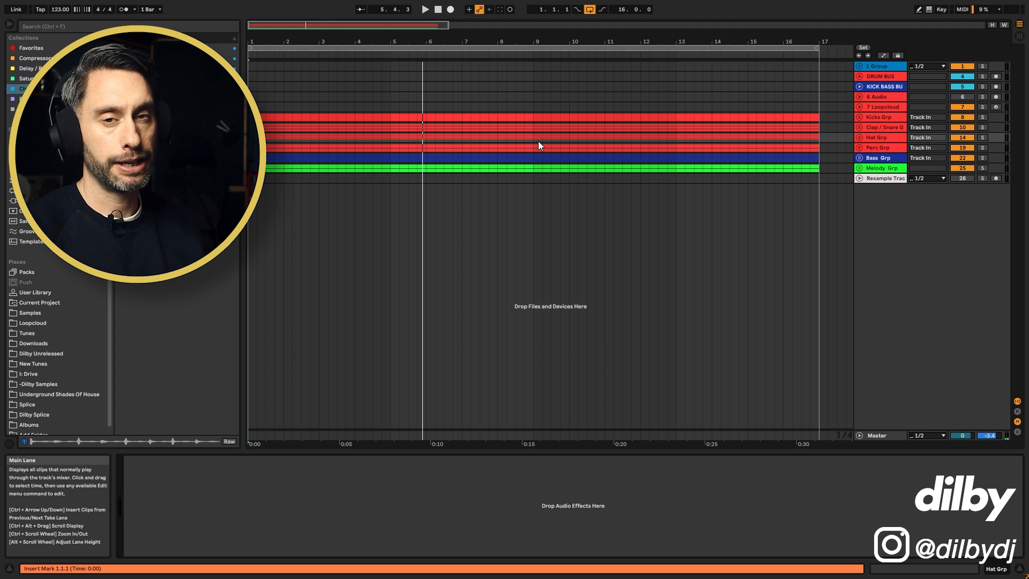
Unfold the Hat Grp, open the Shakers track's MIDI clip and show the track's devices
left_click(861, 140)
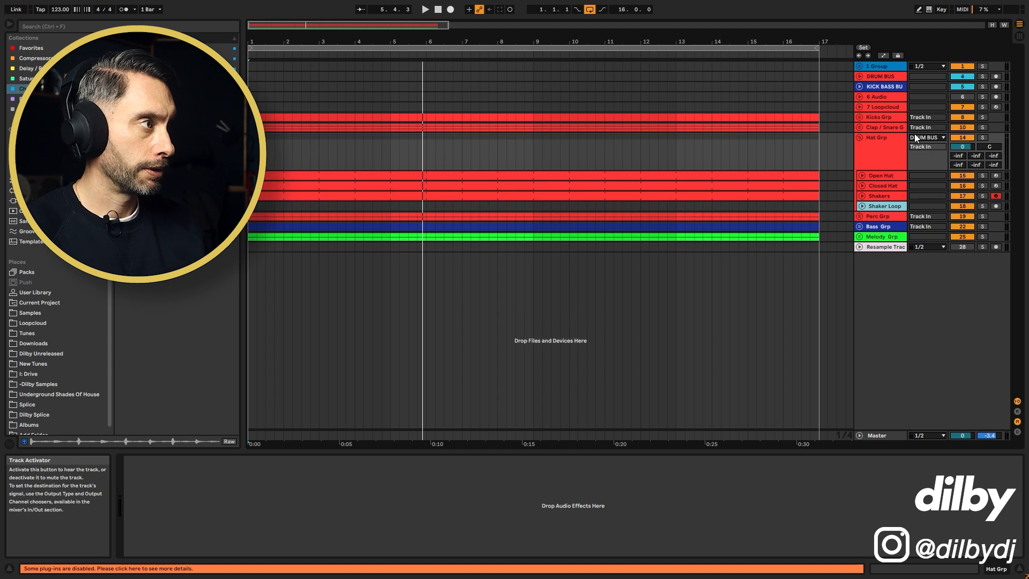
left_click(878, 195)
double_click(583, 195)
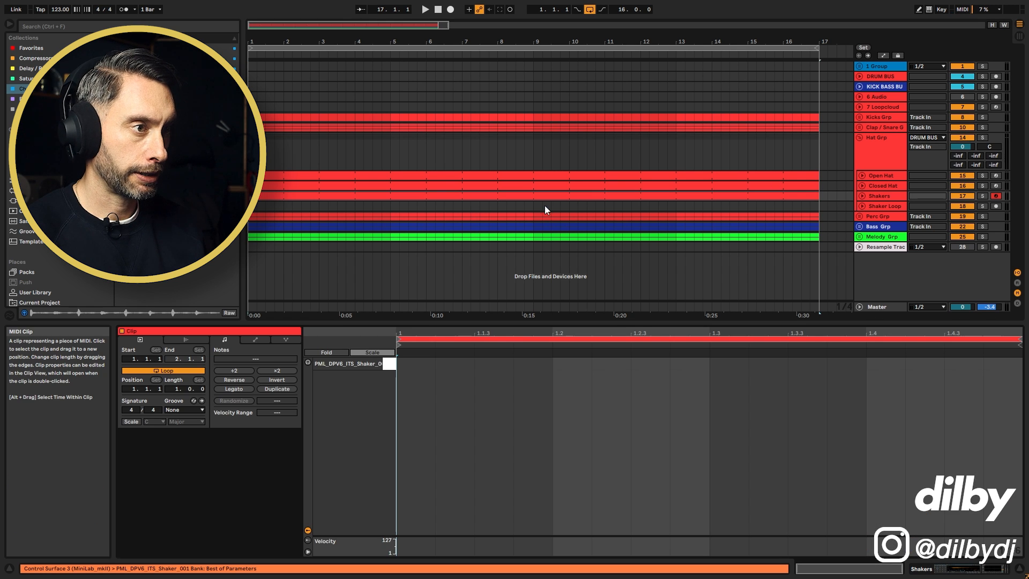
left_click(879, 195)
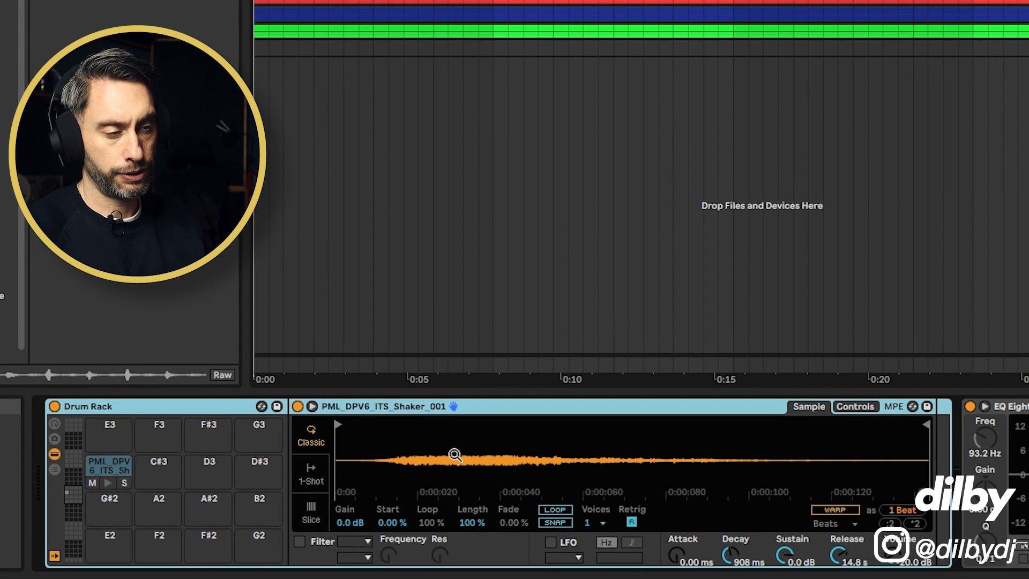
Move the shaker sample's start marker to the waveform's onset and show the sample in the browser
left_click_drag(339, 426, 388, 432)
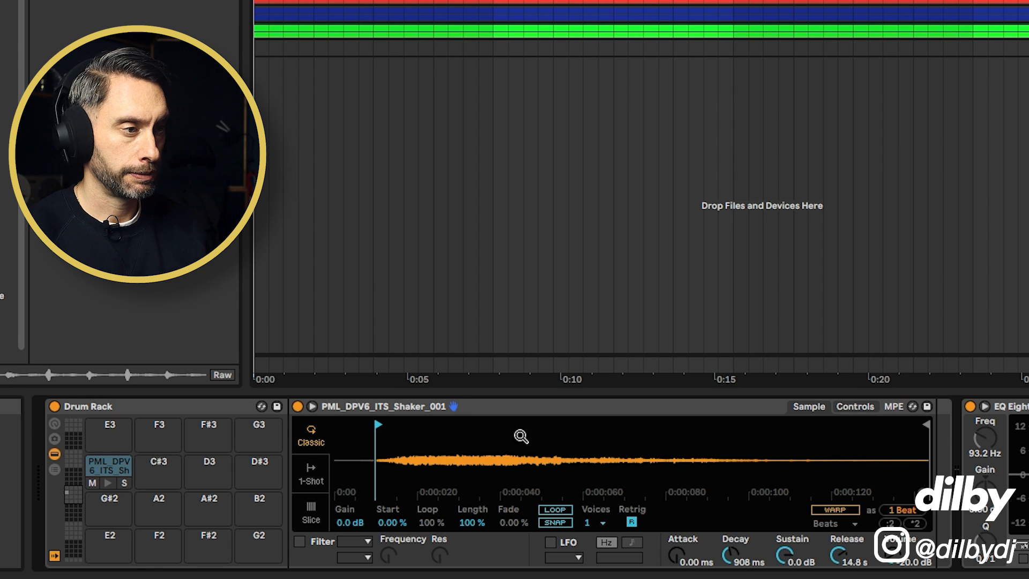
right_click(464, 456)
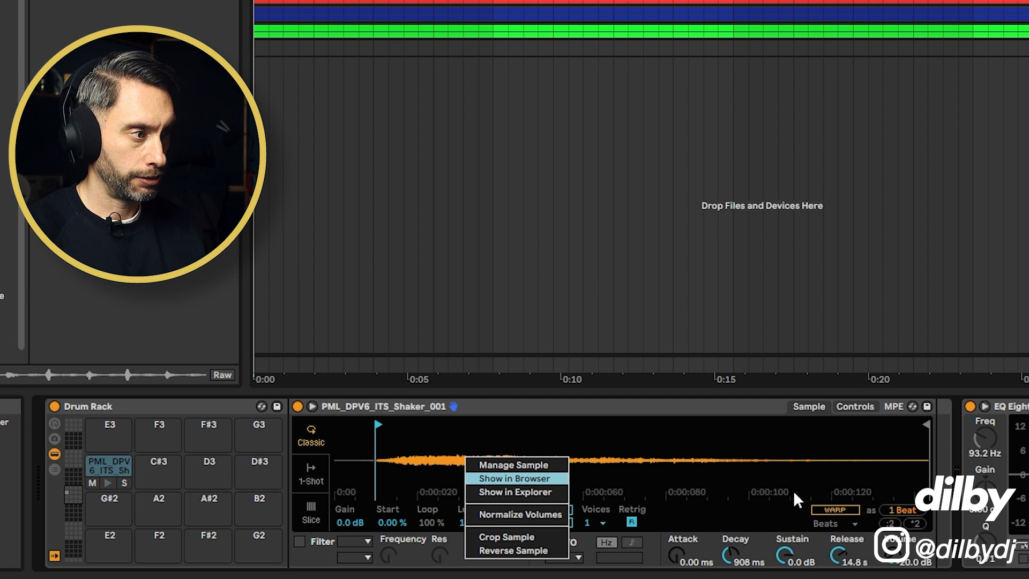
left_click(513, 479)
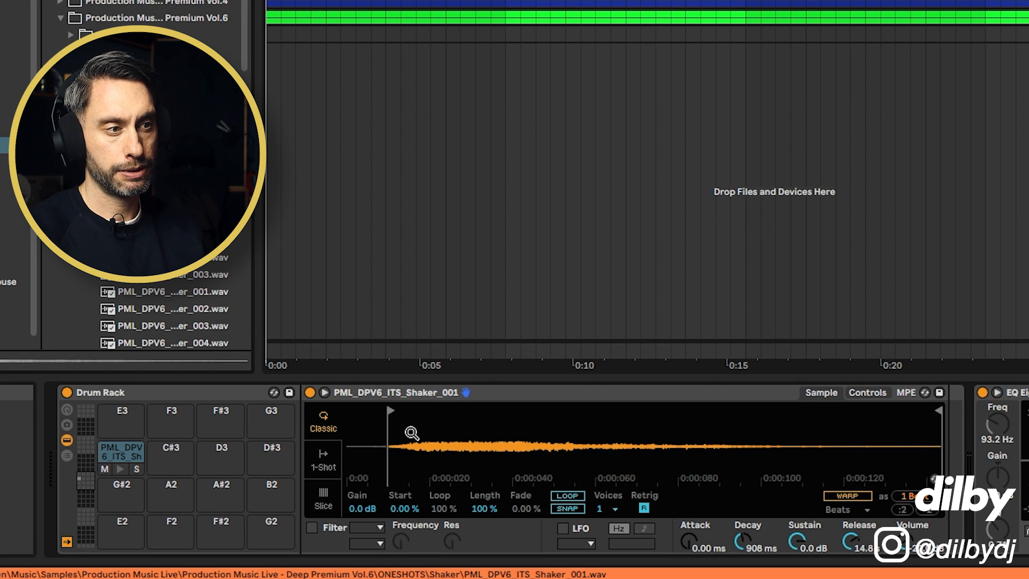
mouse_move(390, 412)
left_mouse_down()
mouse_move(333, 416)
mouse_move(382, 413)
left_mouse_up()
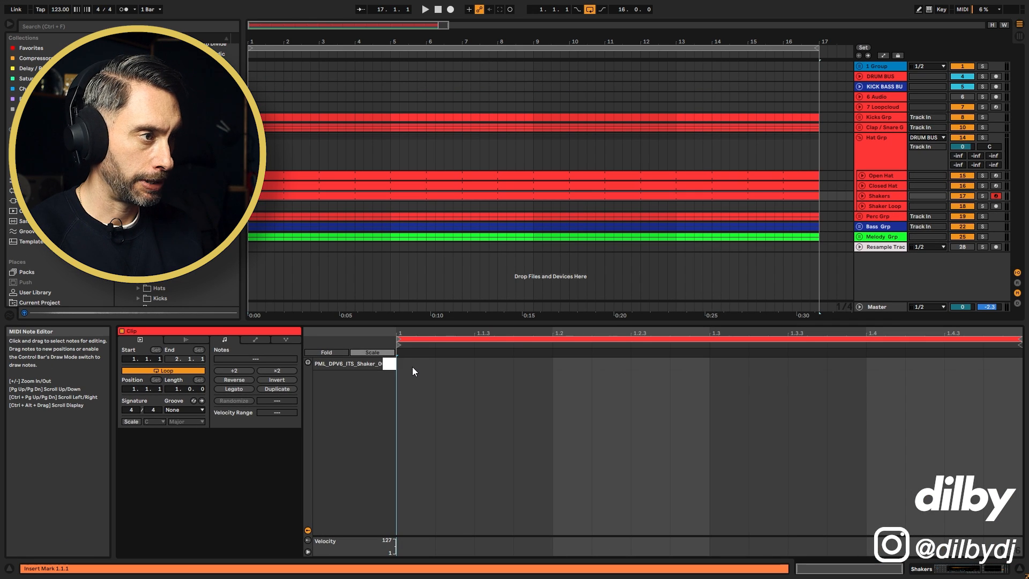
Fill the one-bar Shakers clip with consecutive sixteenth notes on C3 and play the pattern
double_click(412, 366)
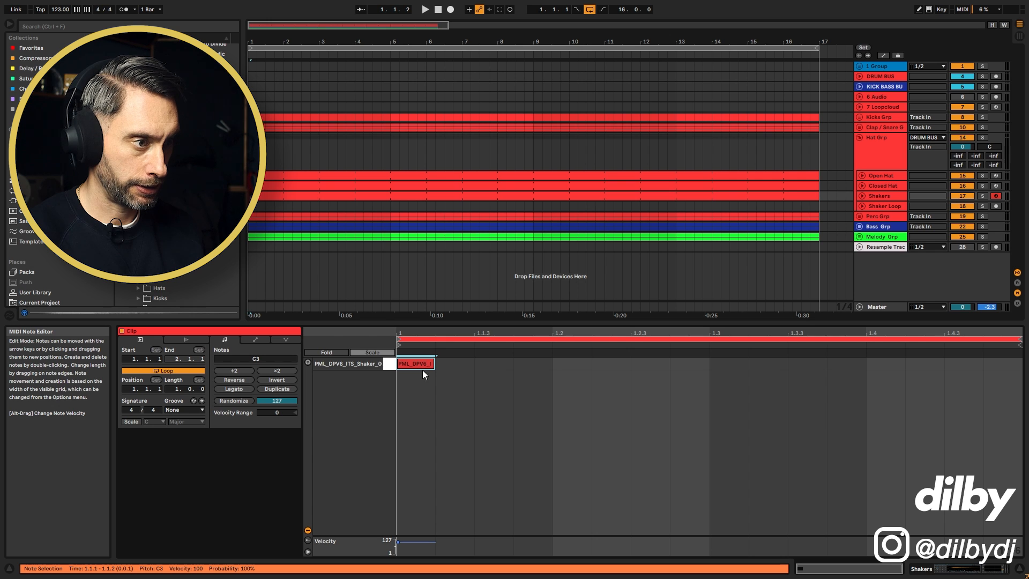
double_click(419, 365)
double_click(419, 365)
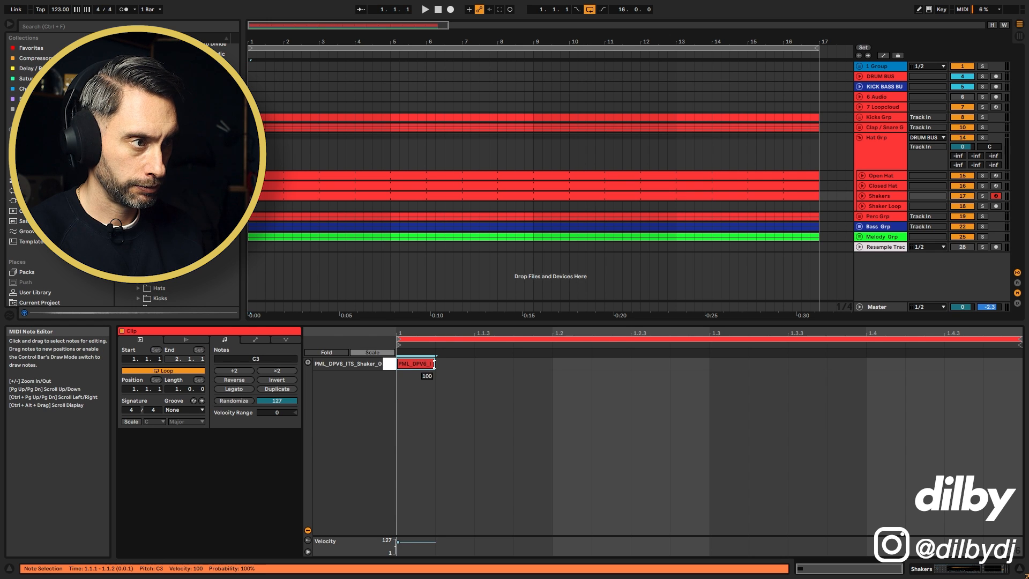
key("ctrl+d")
key("ctrl+d")
key("ctrl+d")
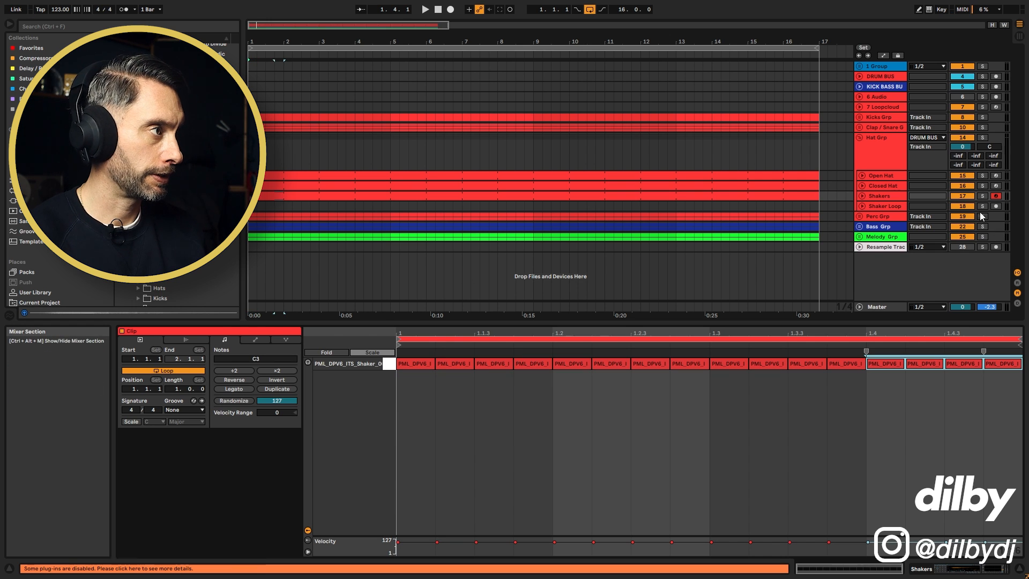
key("space")
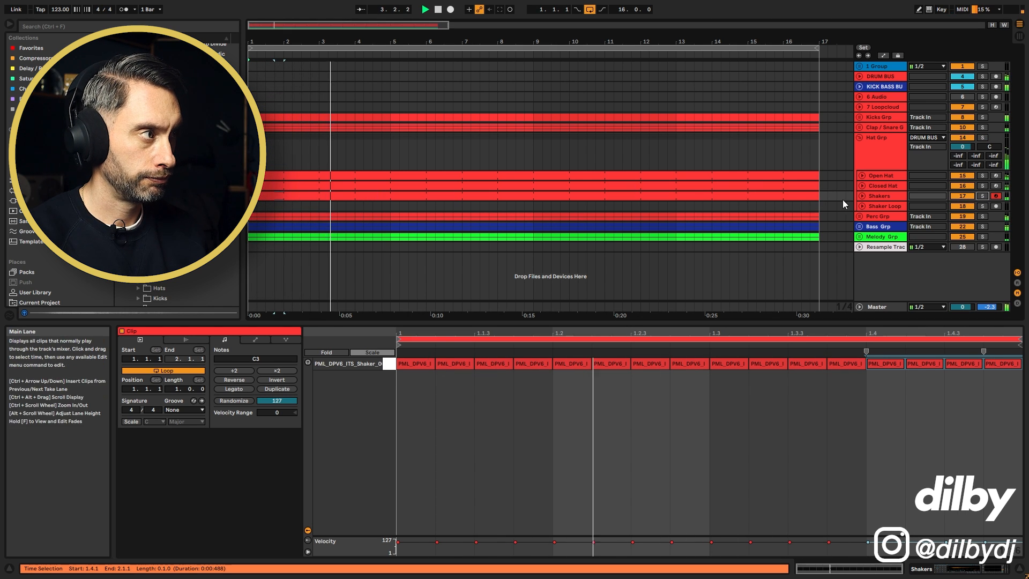
key("space")
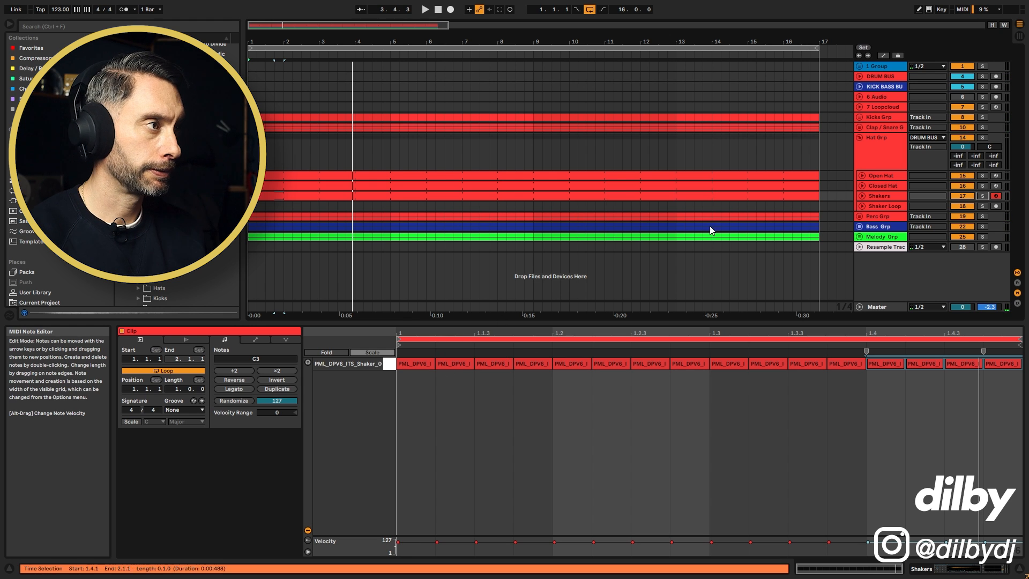
Audition the Vol.6 Shaker folder's one-shots on the Shakers track by hot-swapping the sample during playback
double_click(878, 196)
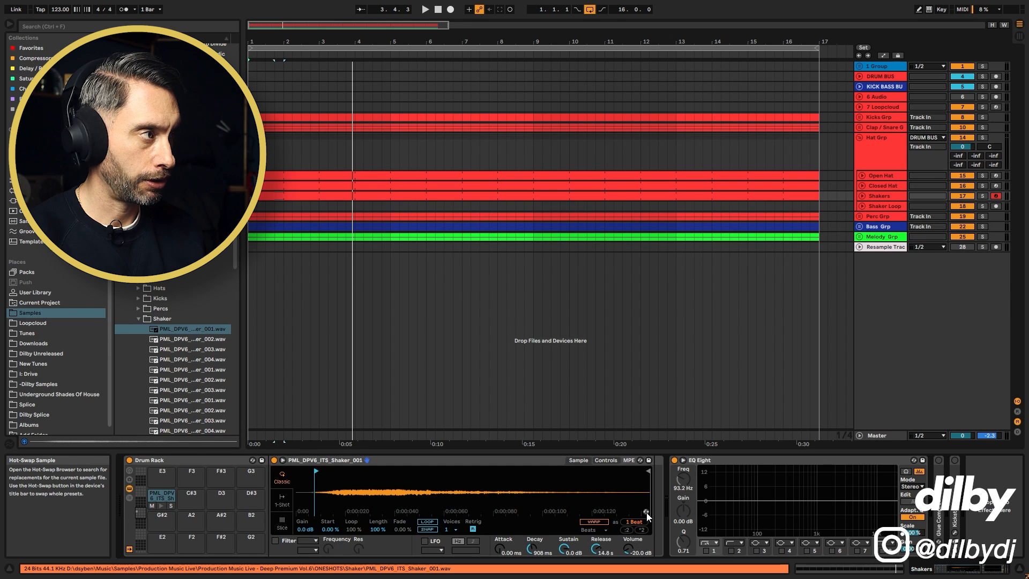
left_click(861, 194)
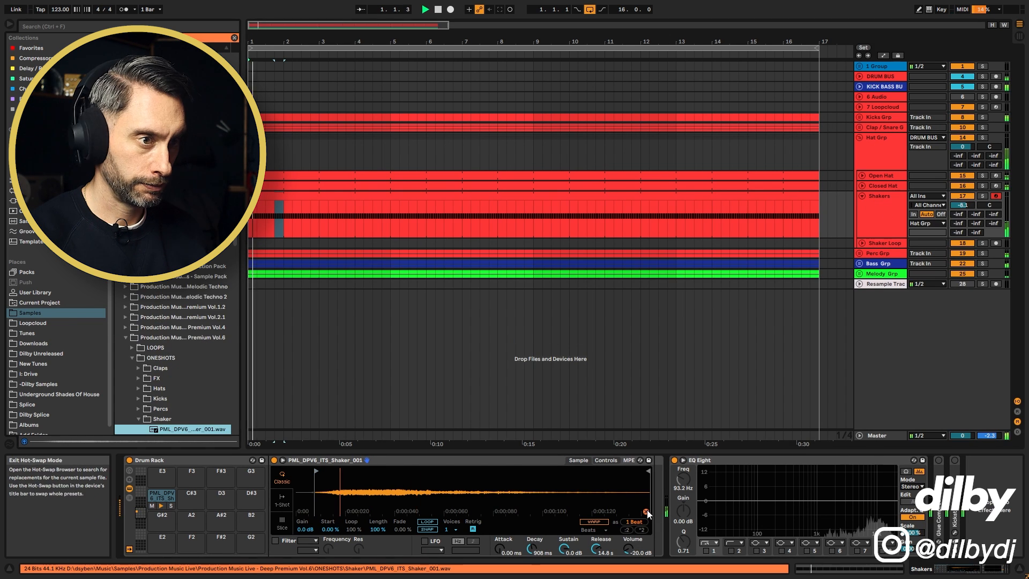
key("Down")
key("Return")
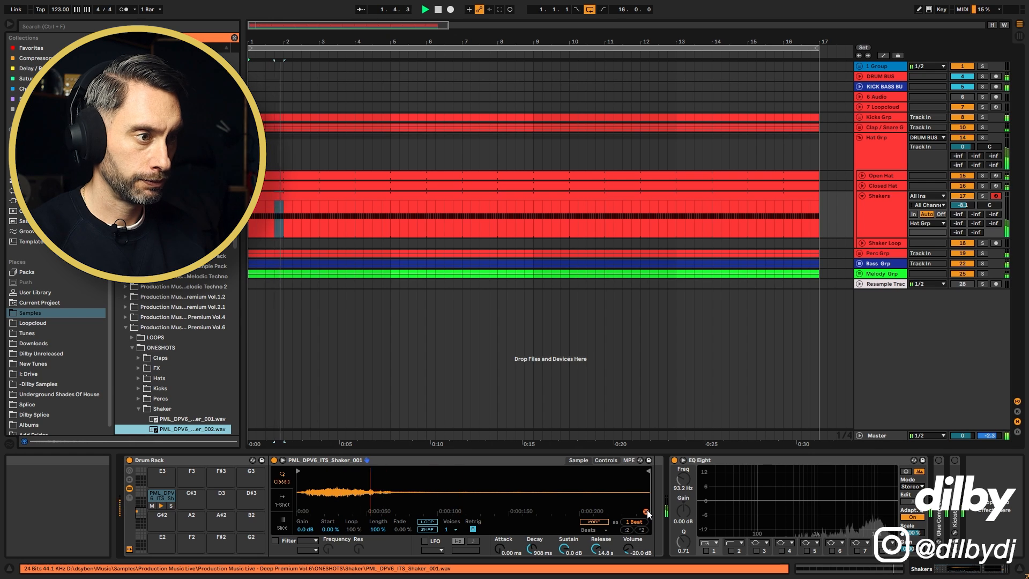
key("Down")
key("Return")
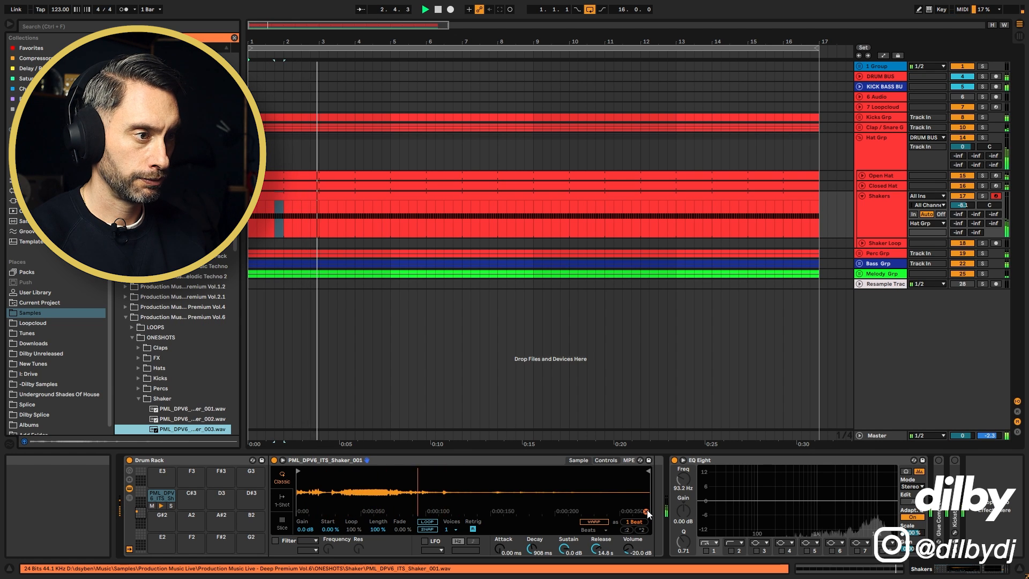
key("Down")
key("Return")
key("Down")
key("Return")
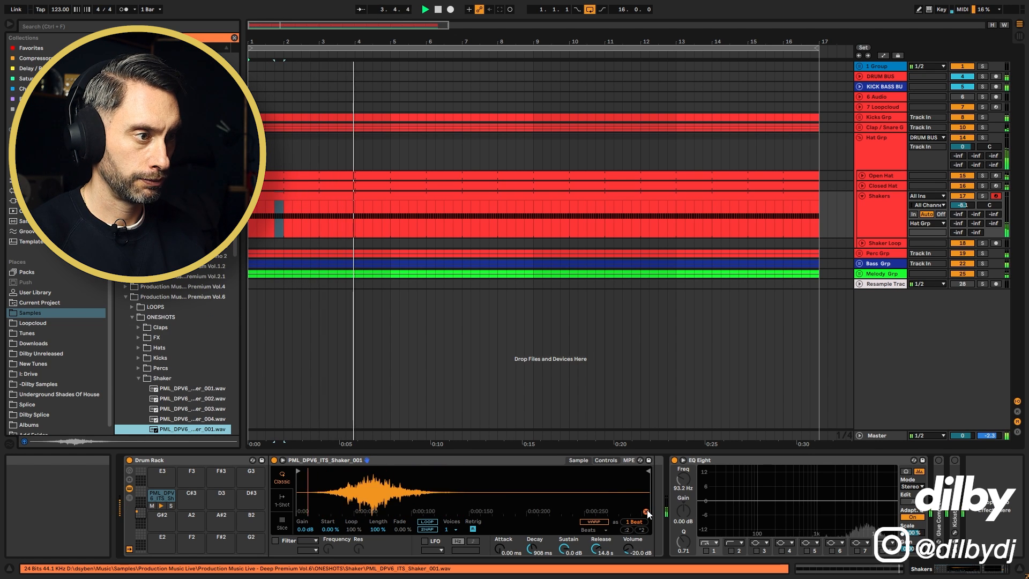
key("Down")
key("Return")
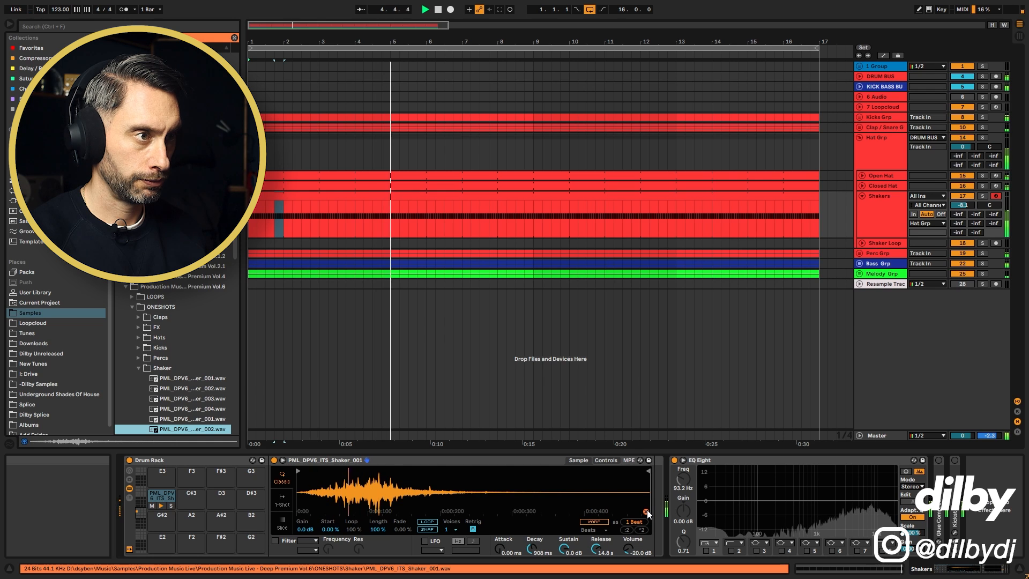
key("Down")
key("Return")
key("Down")
key("Return")
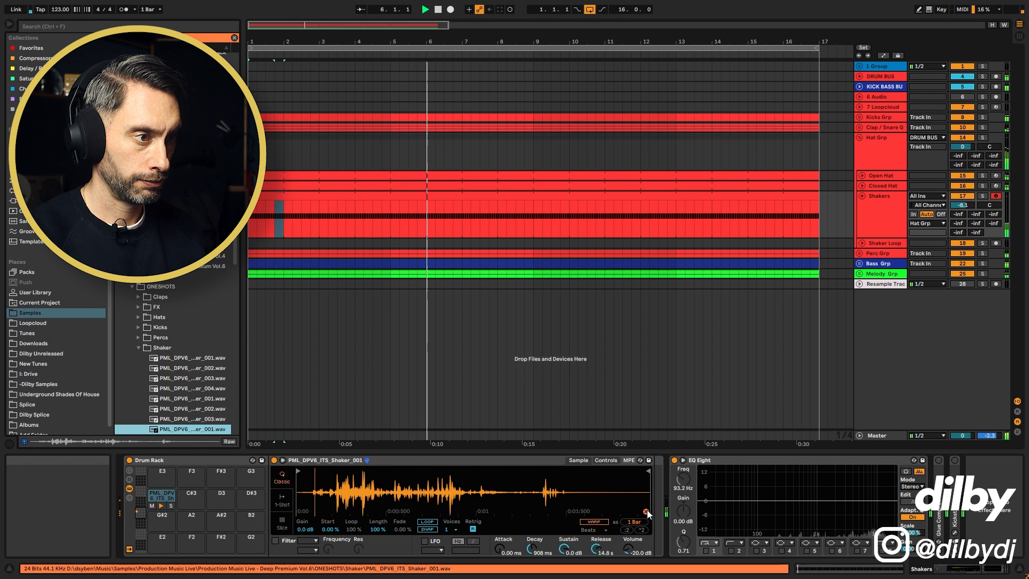
key("Down")
key("Return")
key("Down")
key("Return")
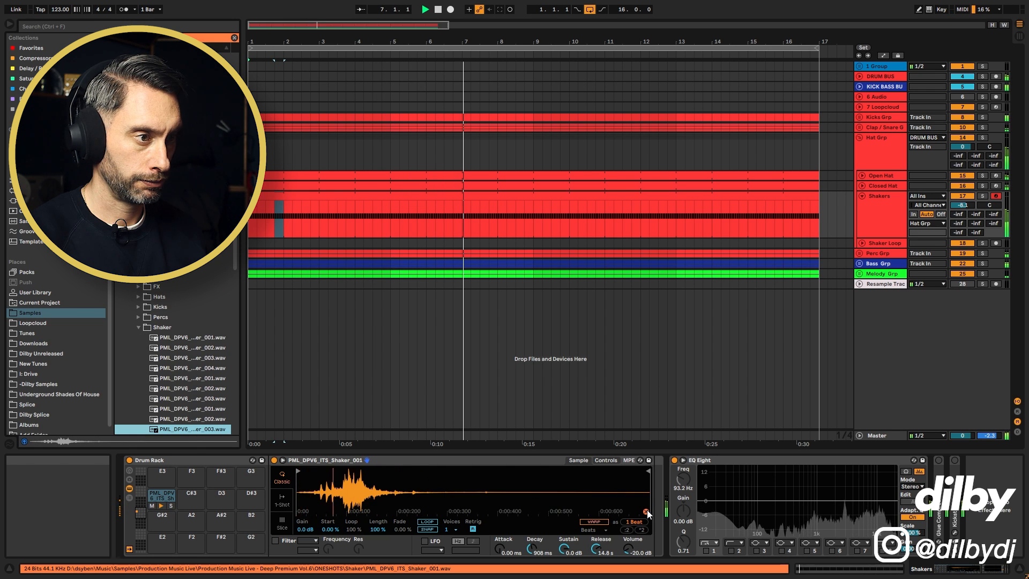
Stop playback and preview the shaker samples in reverse order up to the first one in the Shaker folder
key("Up")
key("Up")
key("Up")
key("space")
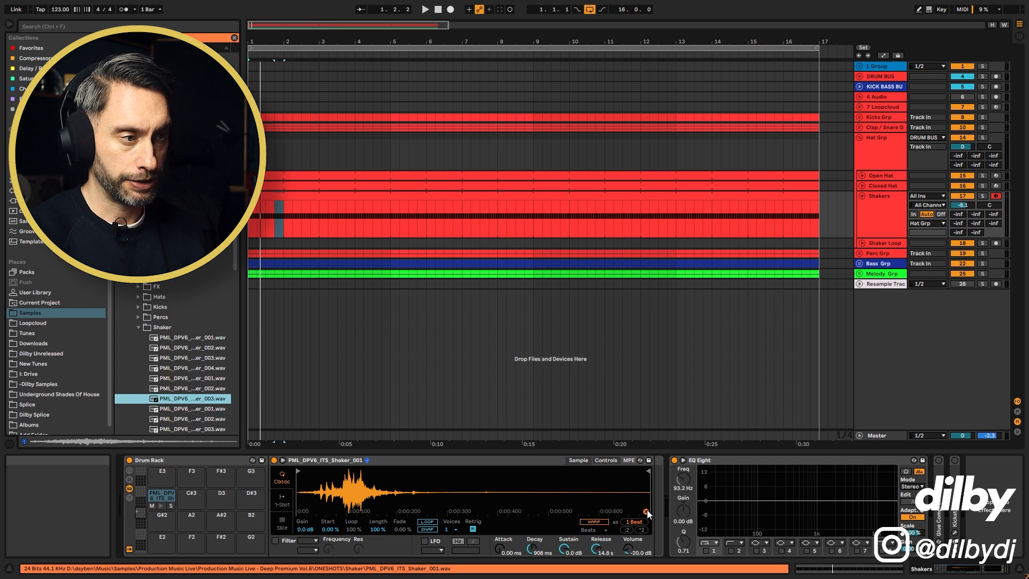
key("Up")
key("Up")
key("Up")
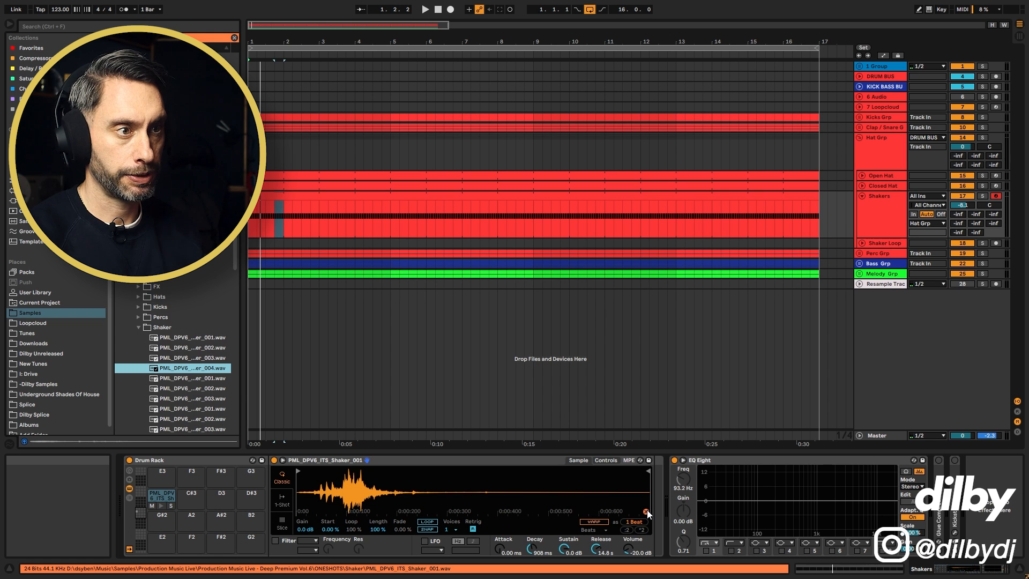
key("Up")
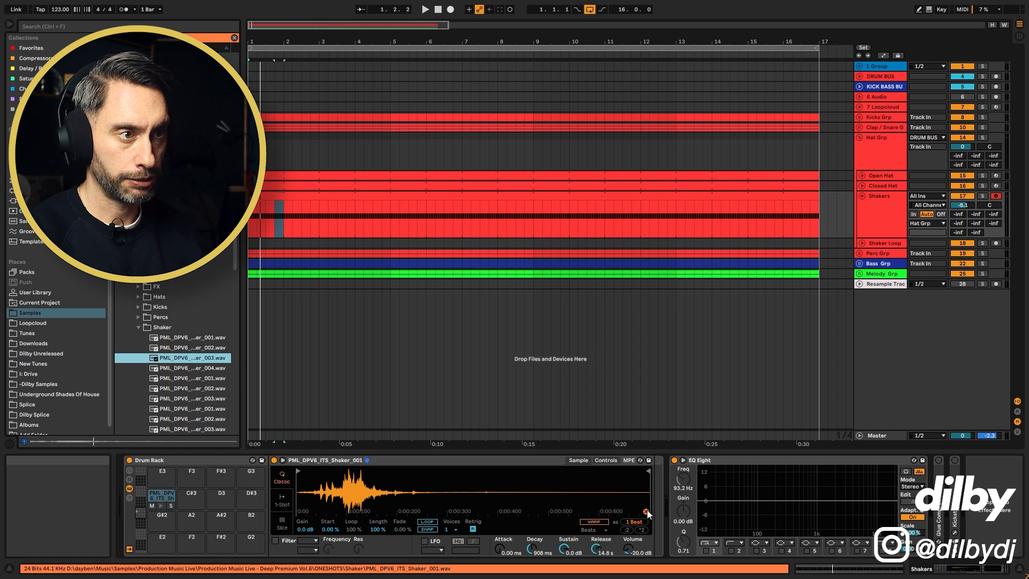
key("Up")
key("Up")
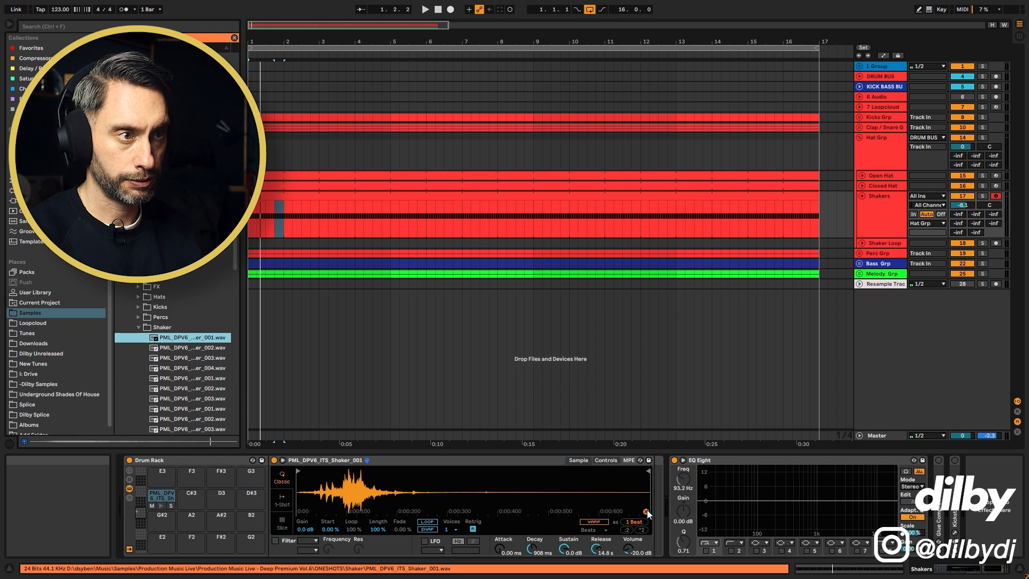
Restart the loop and hot-swap through the first few samples of the Shaker folder to compare them
key("space")
key("Return")
key("Down")
key("Return")
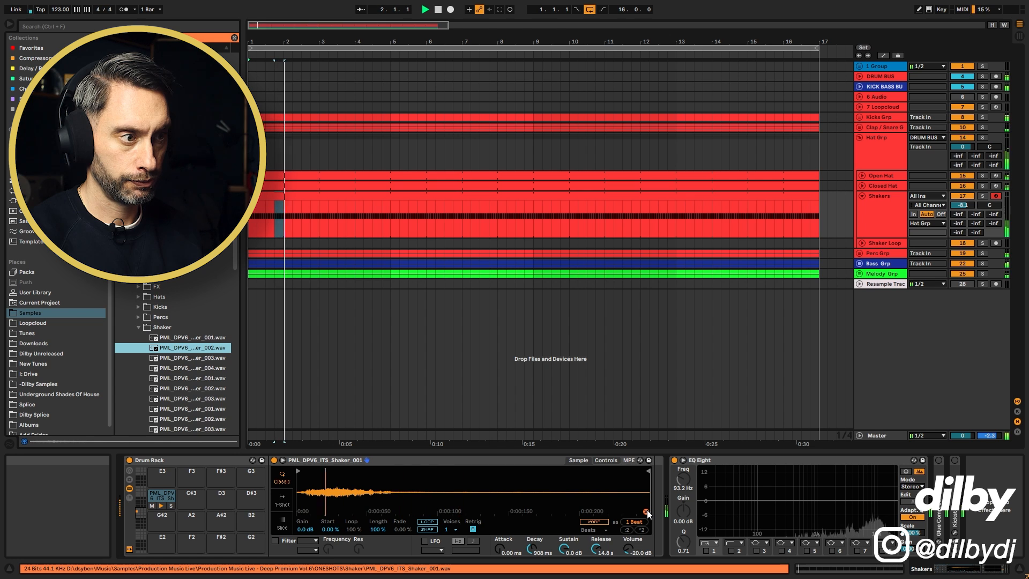
key("Down")
key("Down")
key("Return")
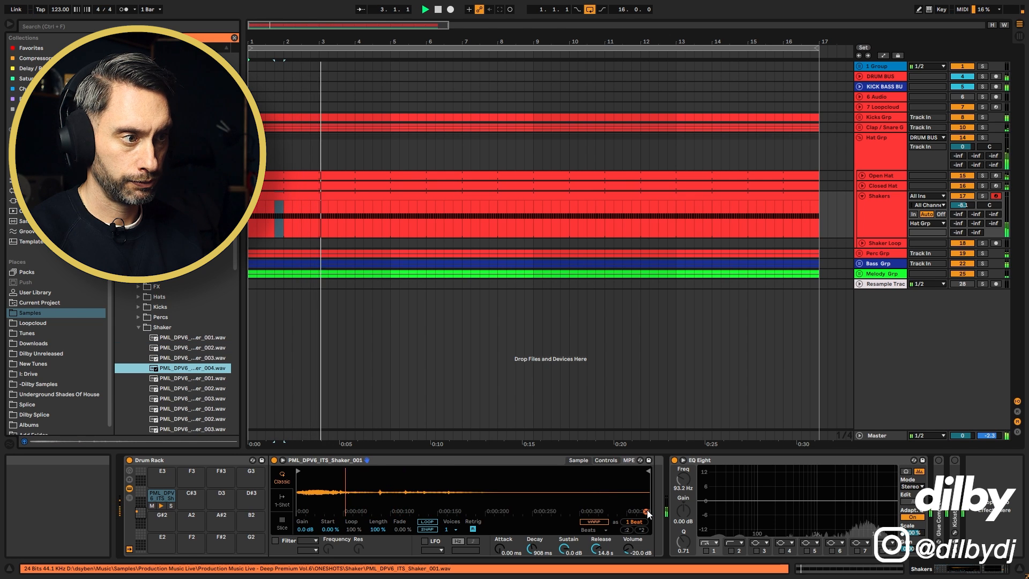
key("Down")
key("Return")
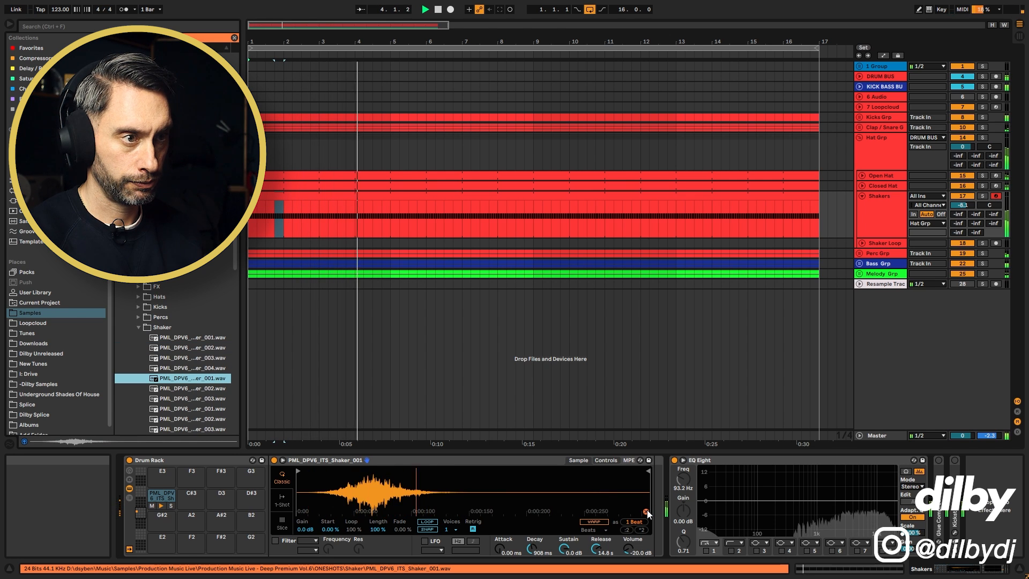
Load PML_DPV6_ITS_Shaker_001 back into the shaker pad and stop playback
key("Up")
key("Up")
key("Up")
key("Up")
key("Return")
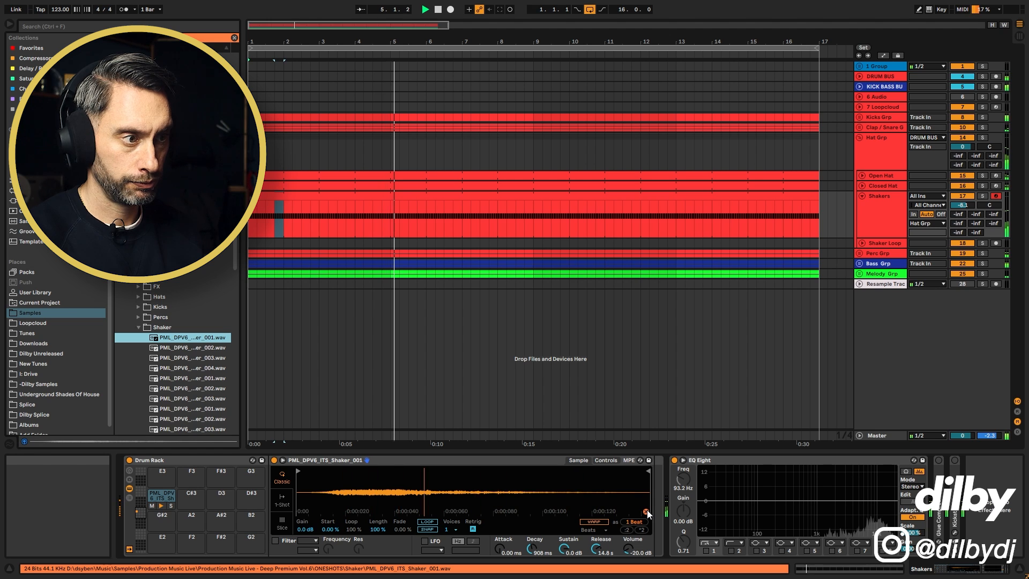
key("space")
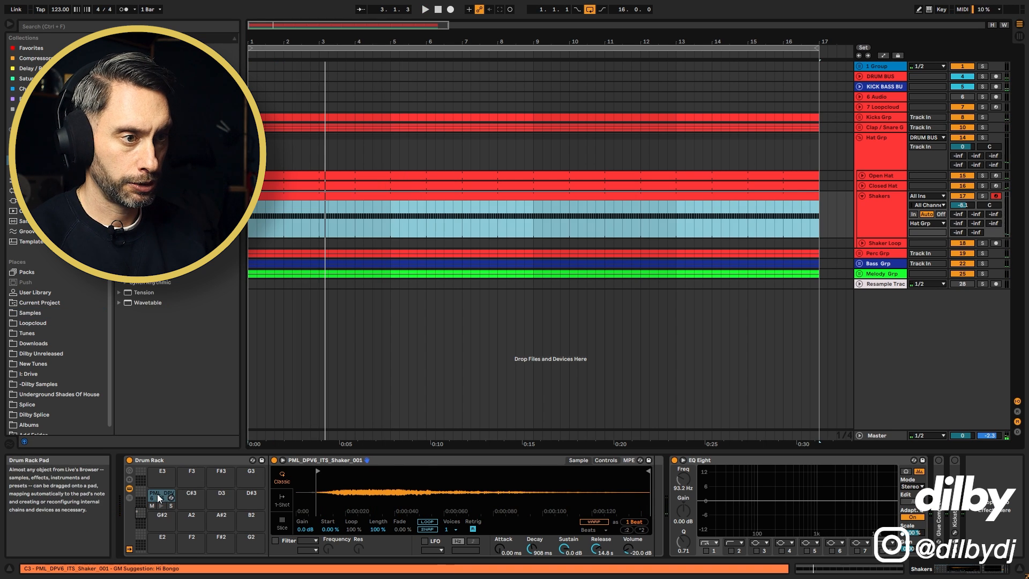
Copy the C3 shaker pad to C#3 and place shaker notes on the C#3 row of the clip
left_click_drag(158, 498, 192, 497)
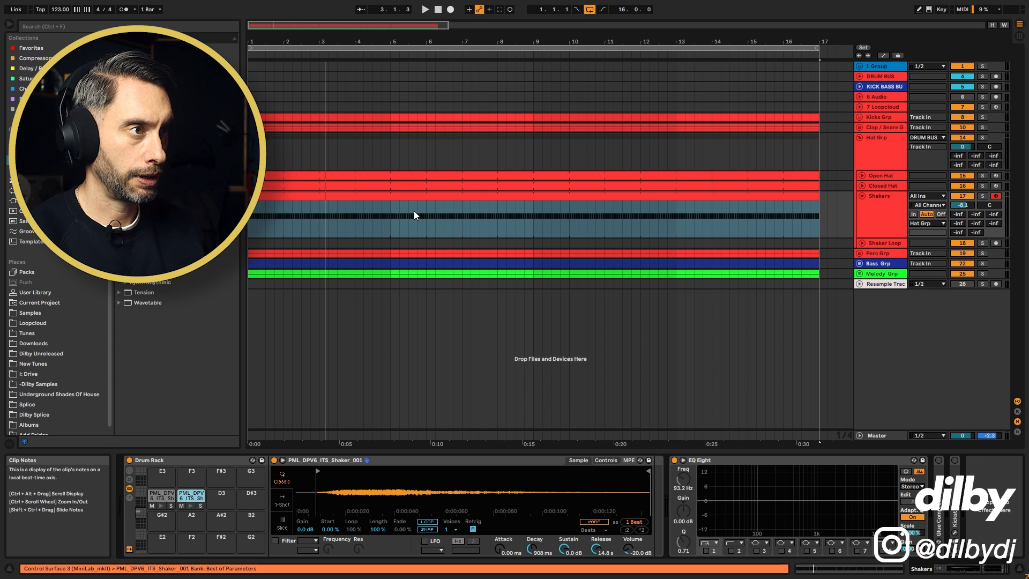
double_click(416, 196)
left_click_drag(417, 375, 417, 364)
key("shift+Tab")
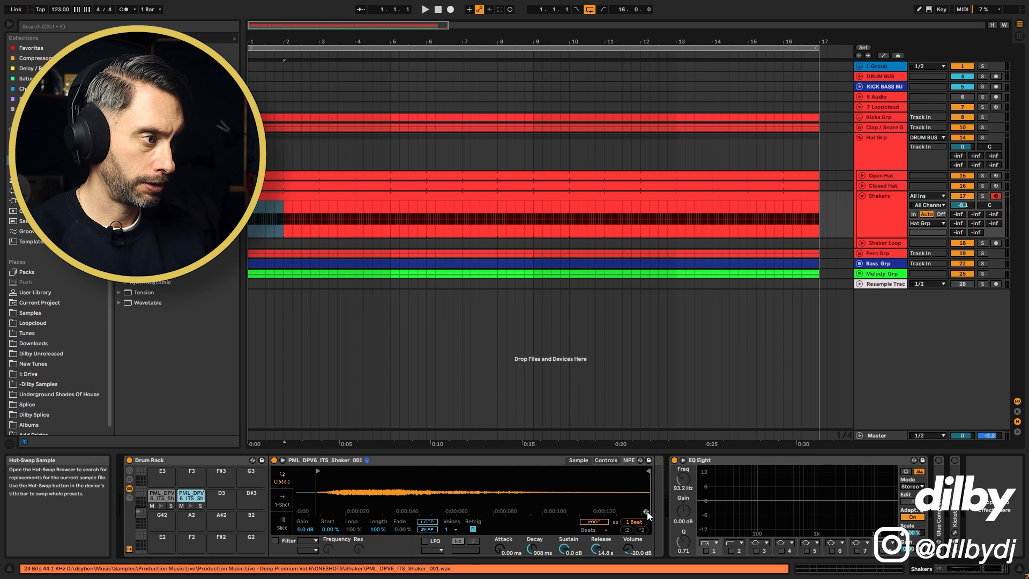
Enter hot-swap for the C#3 pad's sample and audition the first few samples of the Shaker folder
left_click(647, 512)
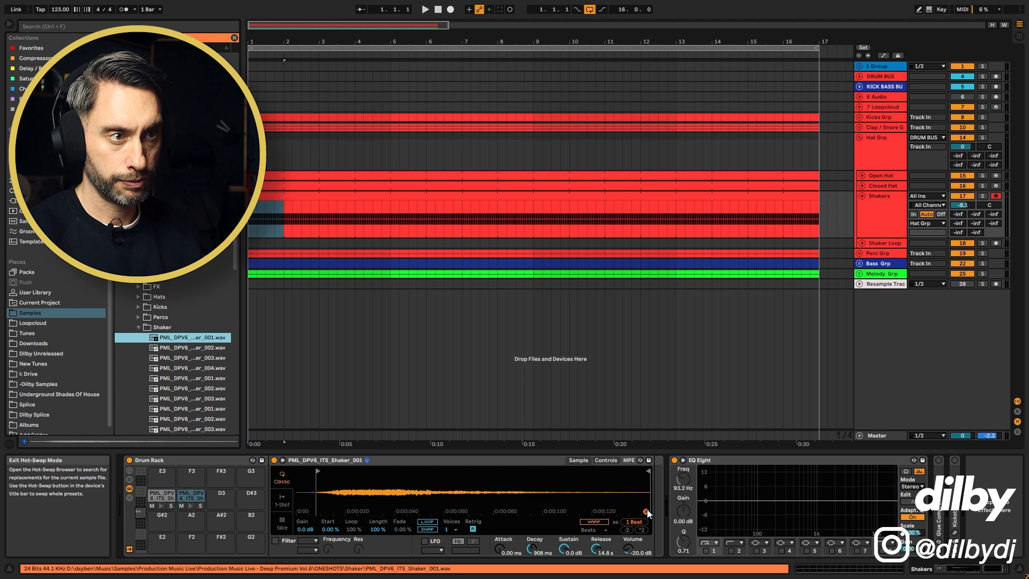
key("Down")
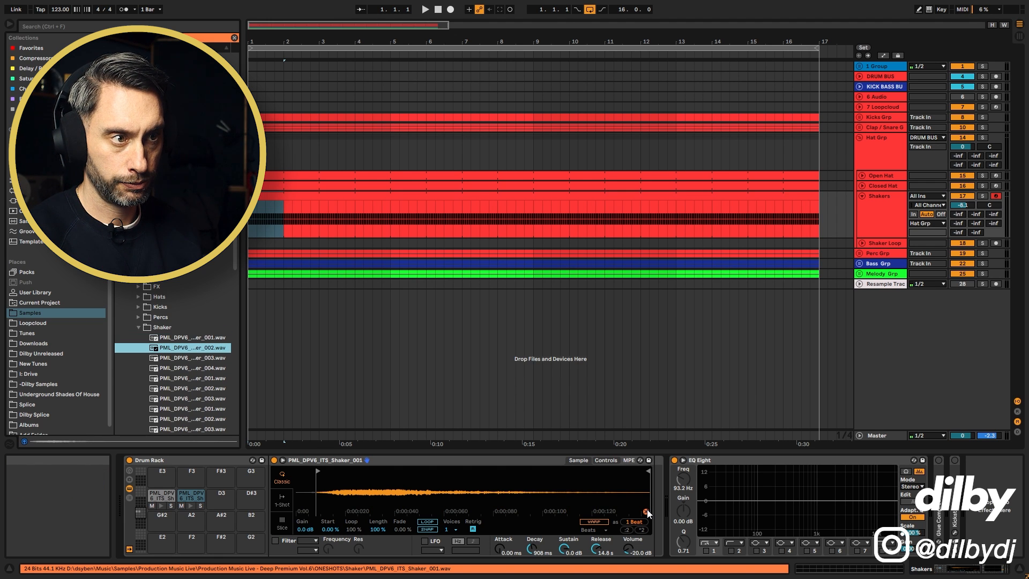
key("Down")
key("Down")
key("Down")
key("Down")
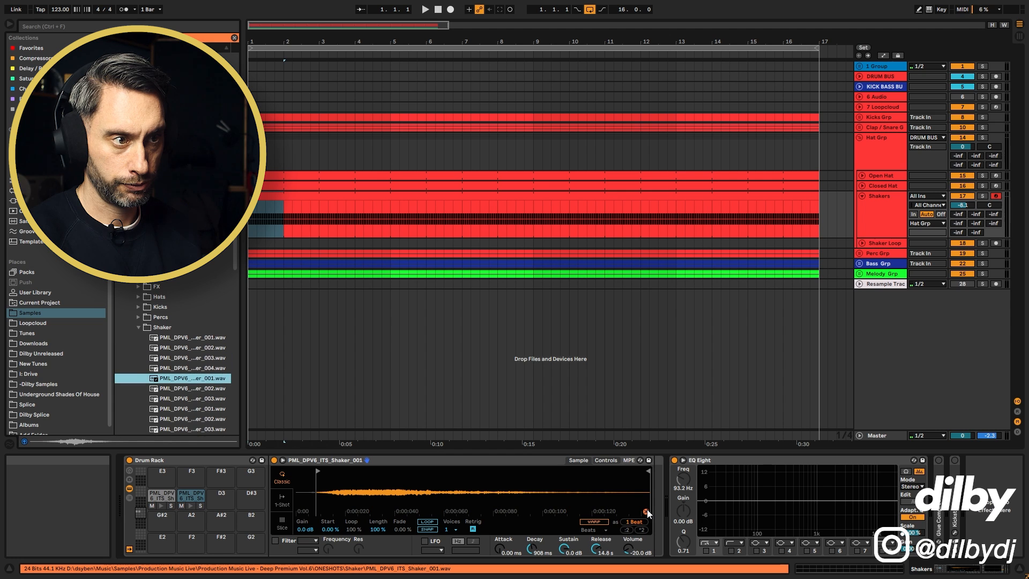
key("Down")
key("Up")
key("Up")
key("Up")
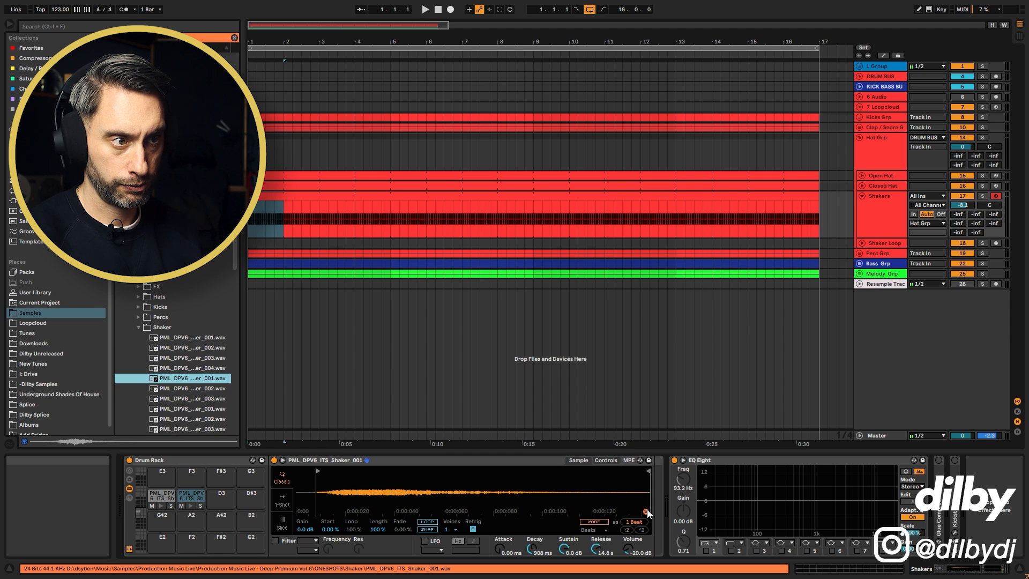
Audition further down the Shaker folder and load its ninth sample, a shaker ending in 002, into the C#3 pad
key("Down")
key("Down")
key("Down")
key("Down")
key("Down")
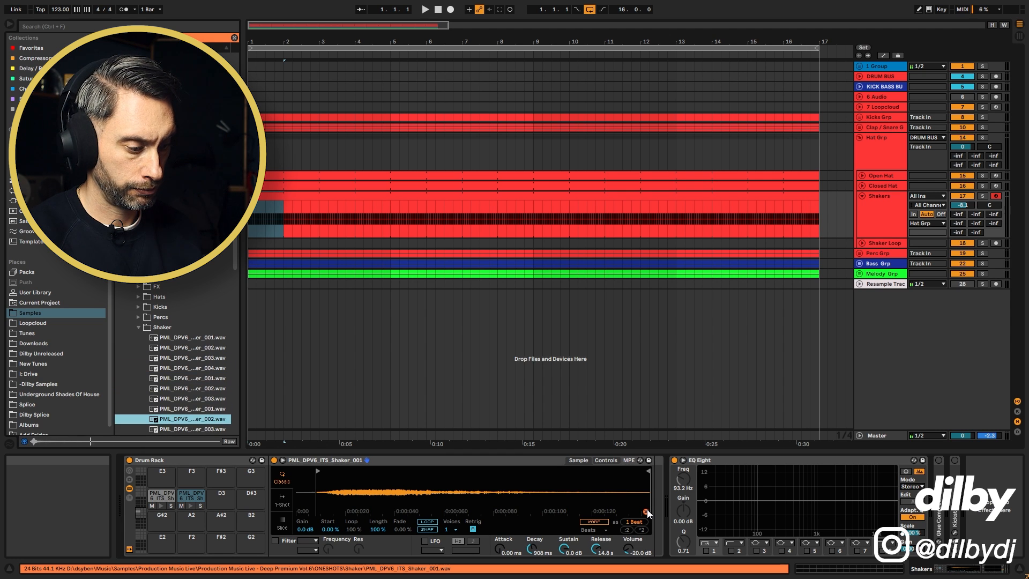
key("Return")
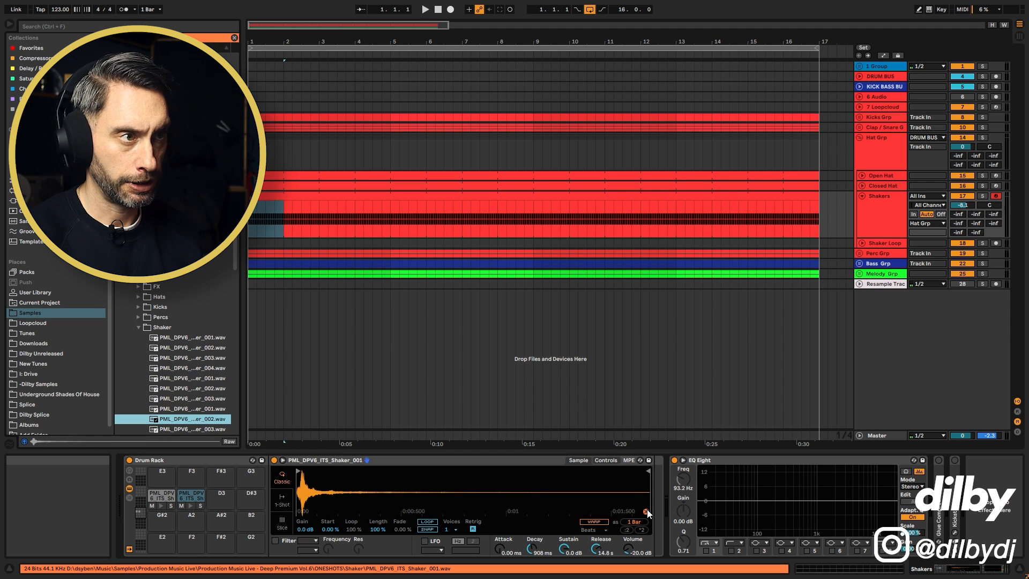
Show the Drum Rack's chain list, preview the C#3 pad and set its chain volume to -9.0 dB
left_click(130, 496)
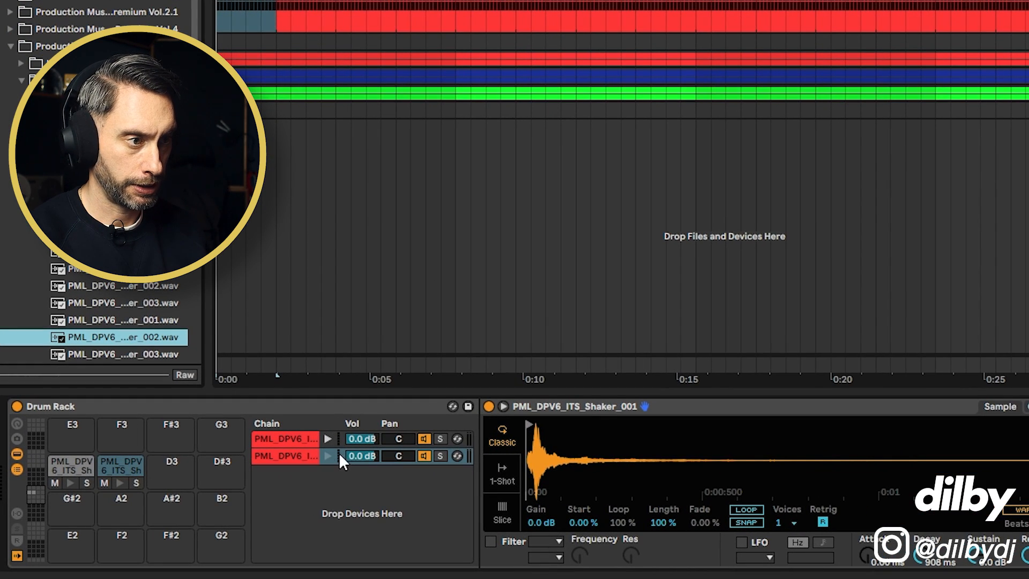
left_click(120, 481)
left_click(120, 481)
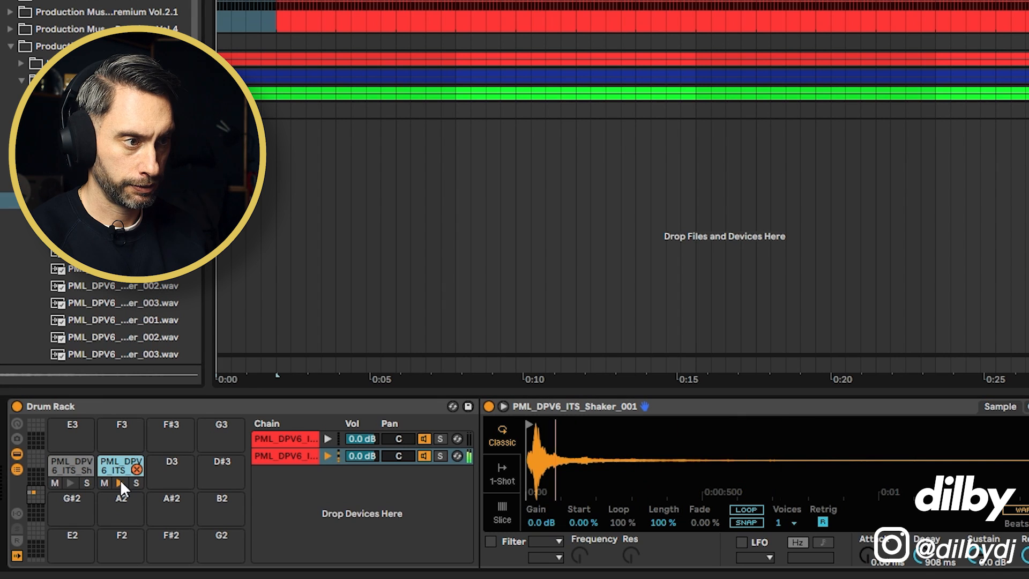
left_click_drag(362, 456, 363, 474)
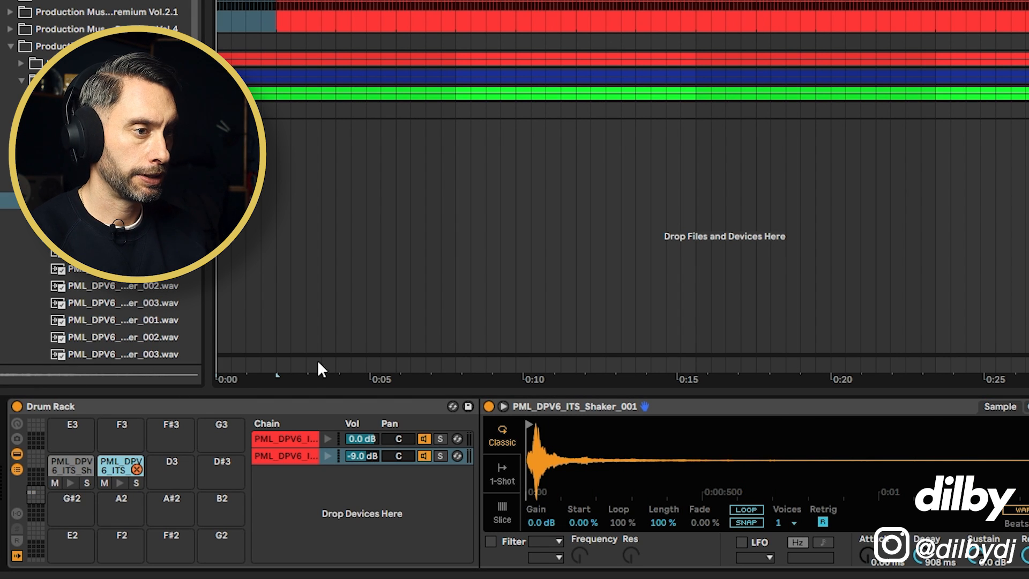
Play the loop to compare the groove with and without the C#3 pad, leave that pad muted and stop playback
key("space")
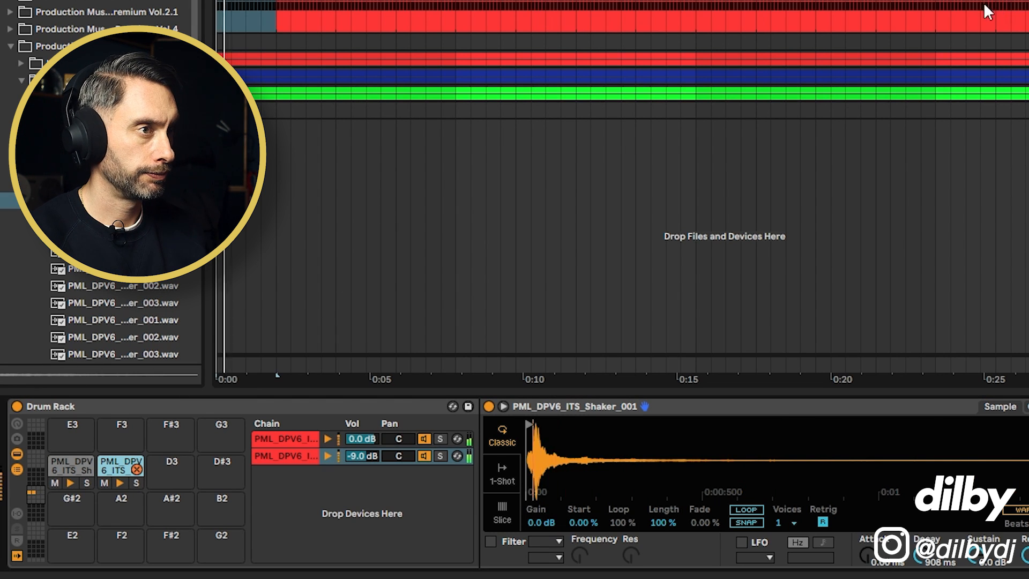
left_click(105, 483)
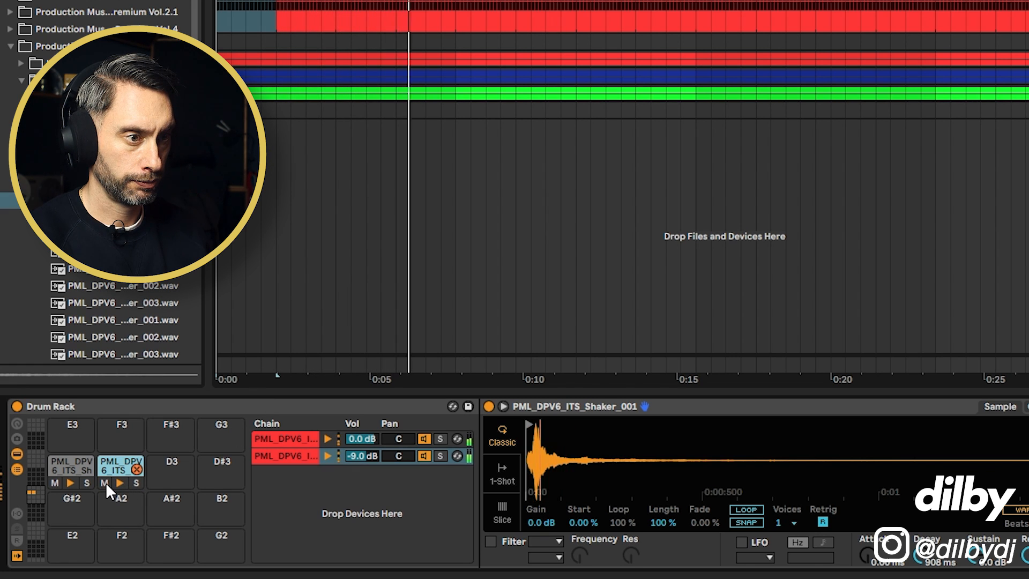
left_click(105, 483)
key("space")
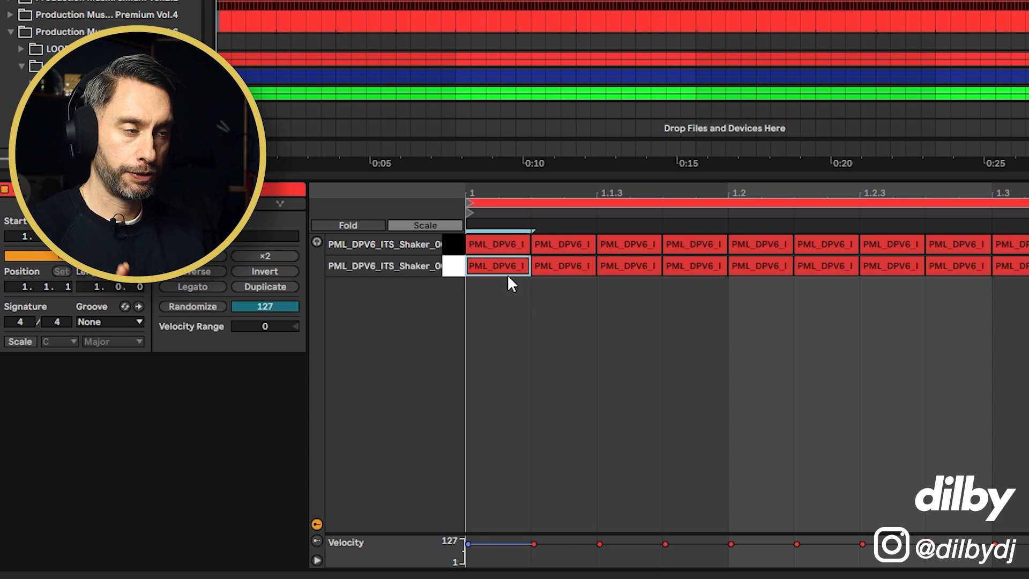
Loop the shaker clip's first beat and lower the second and fourth notes on the C3 row to a velocity of about 60
left_click(530, 295)
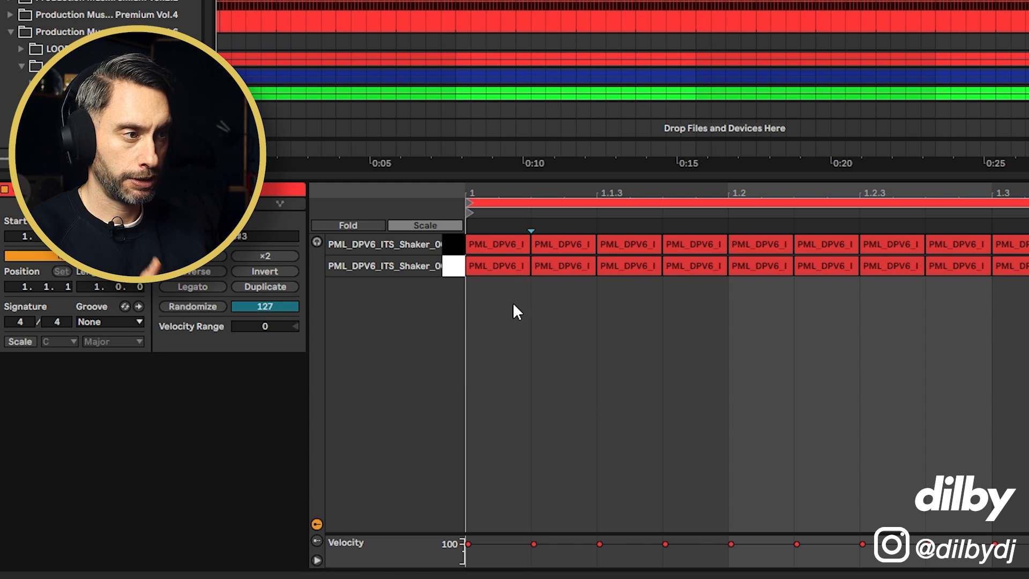
left_click_drag(513, 304, 690, 271)
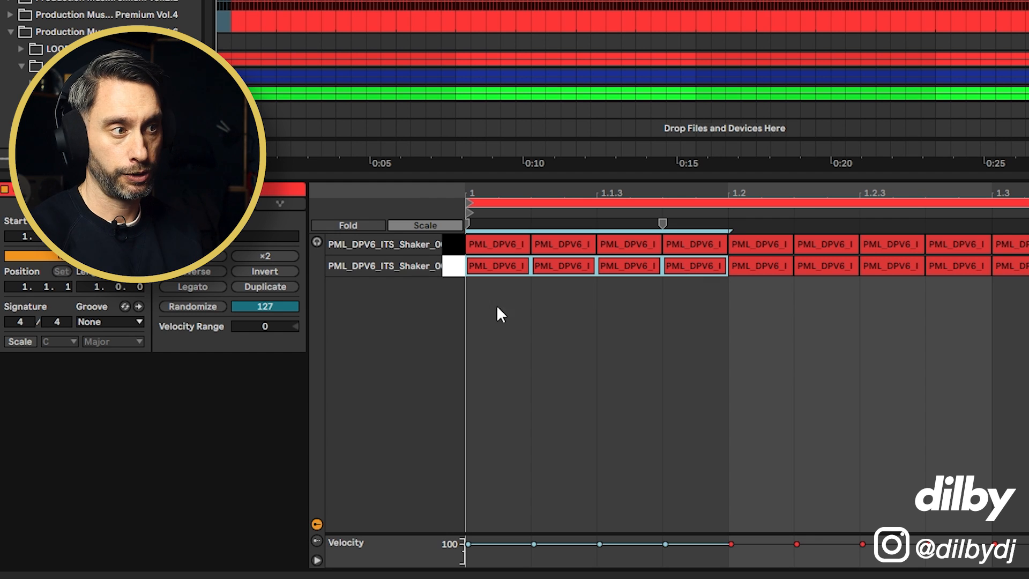
left_click(496, 265)
left_click(563, 265)
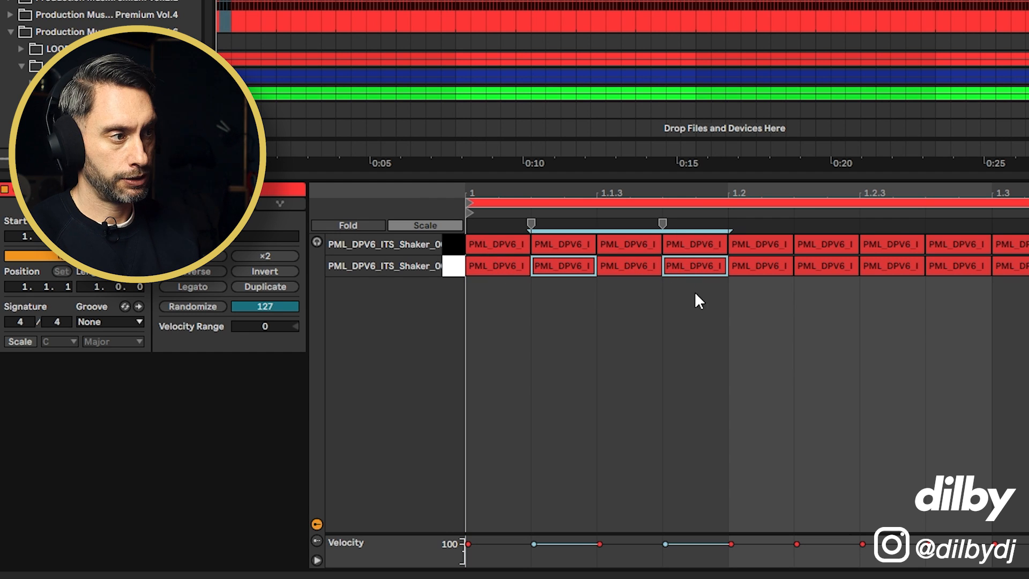
left_click_drag(684, 551, 684, 561)
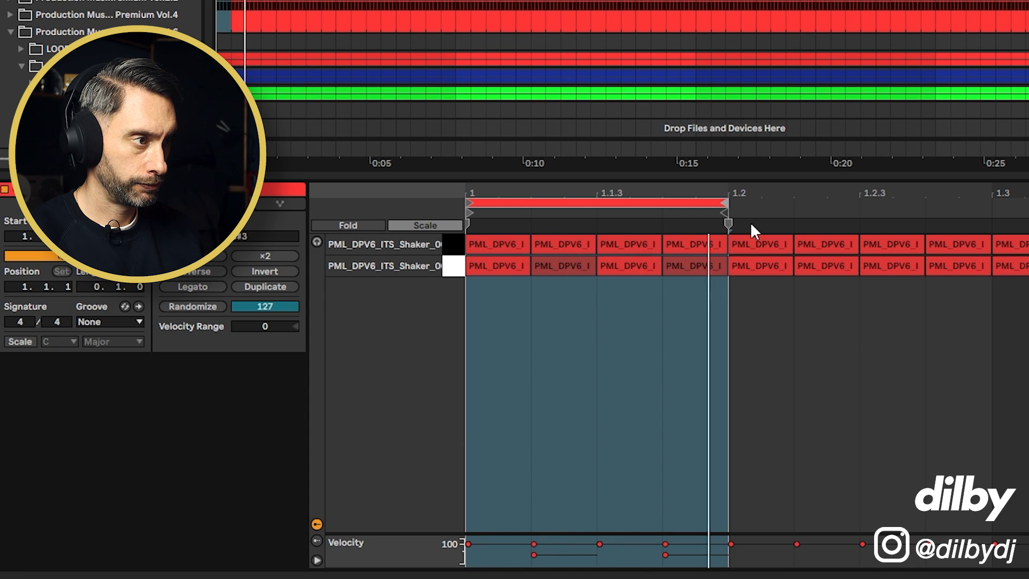
left_click(569, 271)
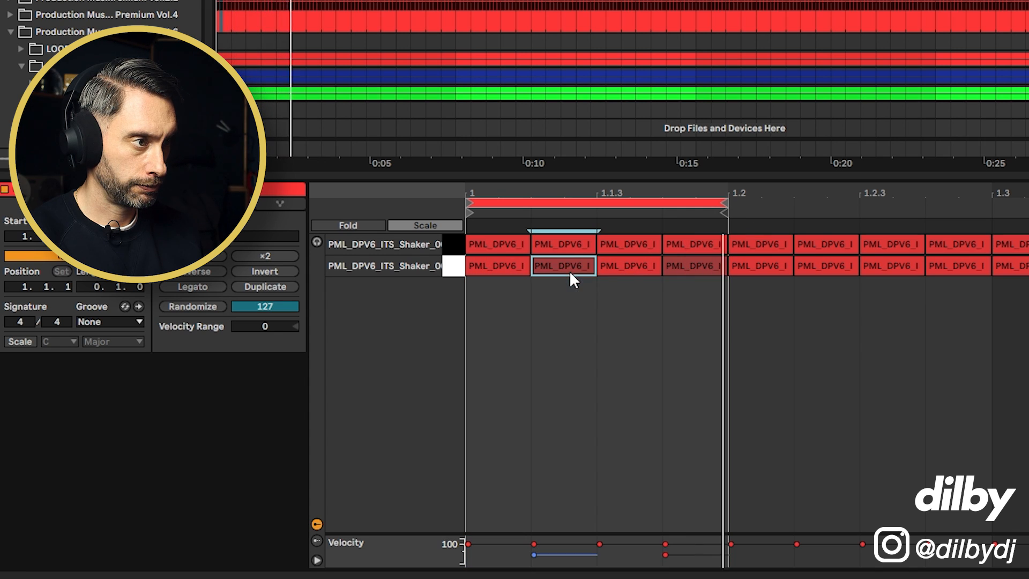
left_click(695, 266, "shift")
left_click_drag(687, 555, 686, 550)
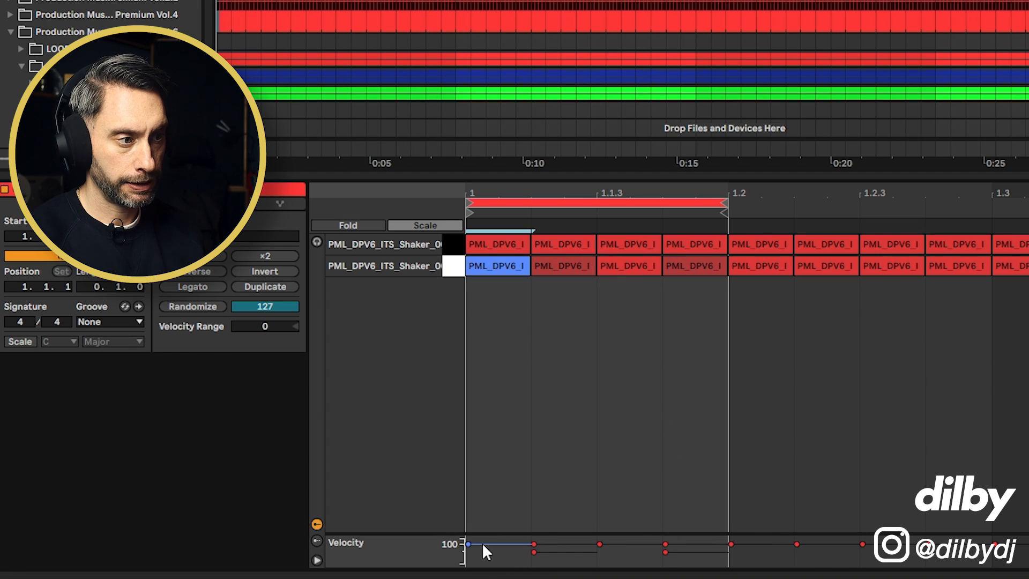
Enlarge the velocity lane, lower the first C3 note to a velocity of about 80 and play the result
left_click_drag(481, 543, 488, 452)
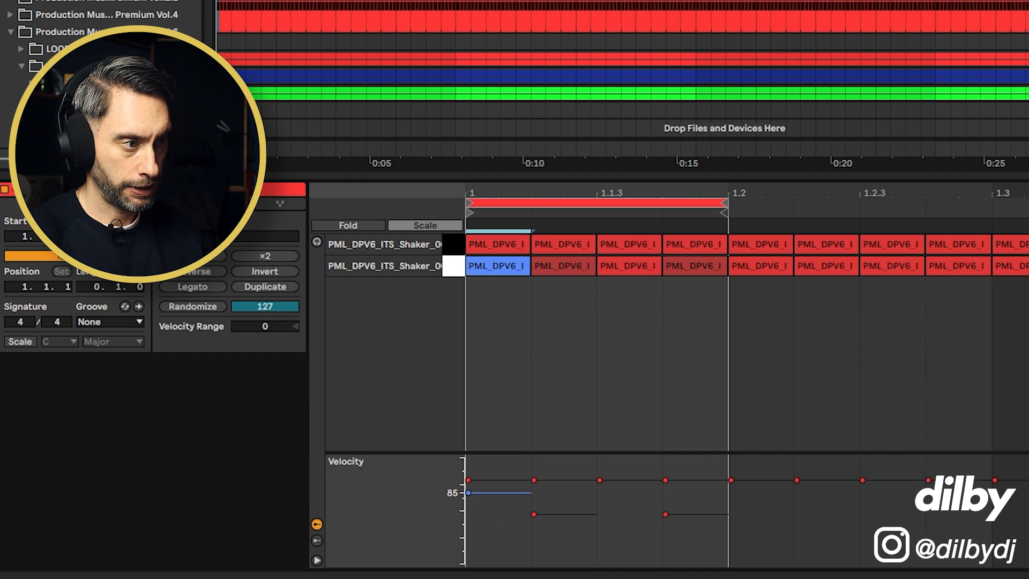
left_click_drag(486, 493, 486, 503)
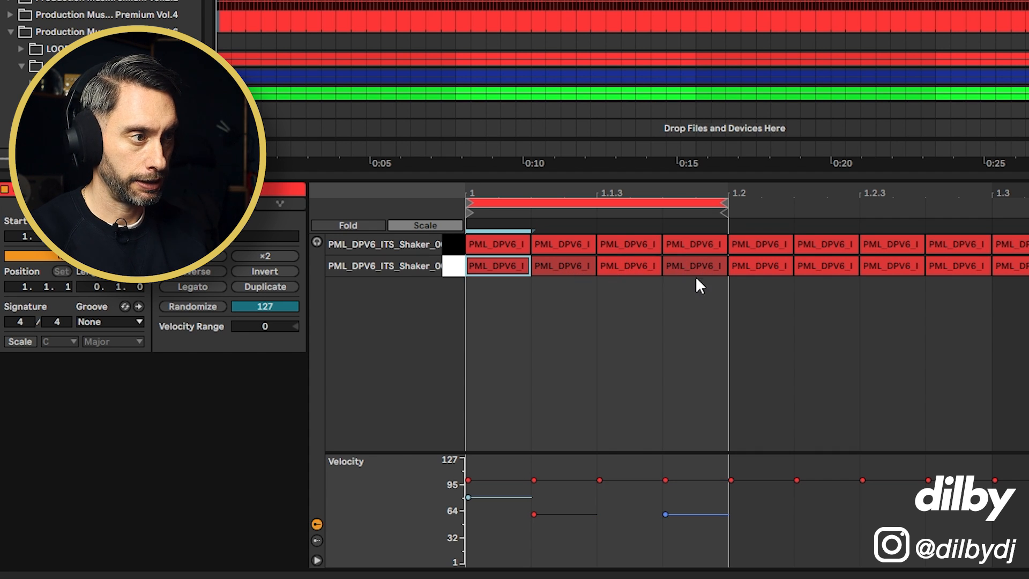
key("space")
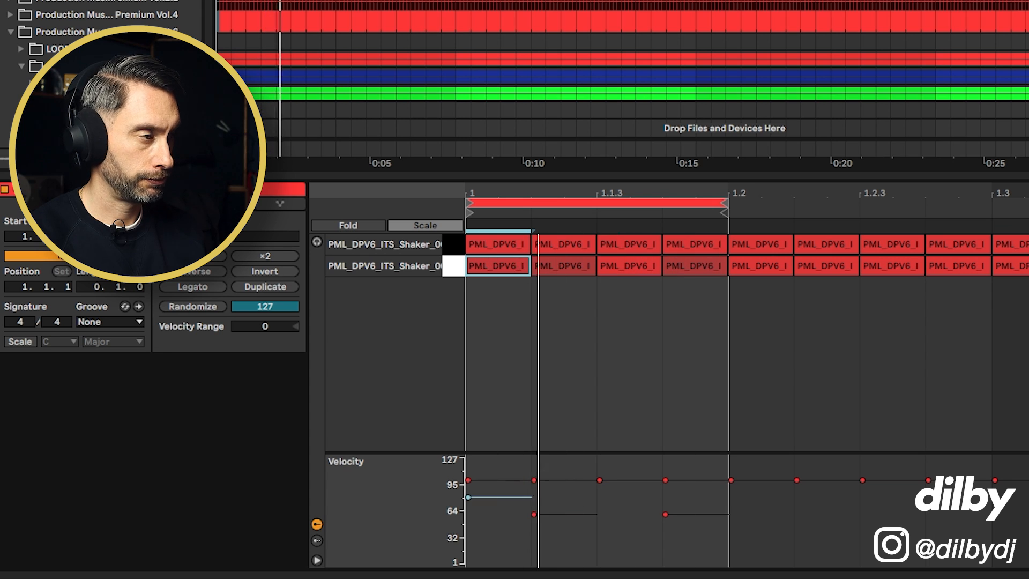
key("space")
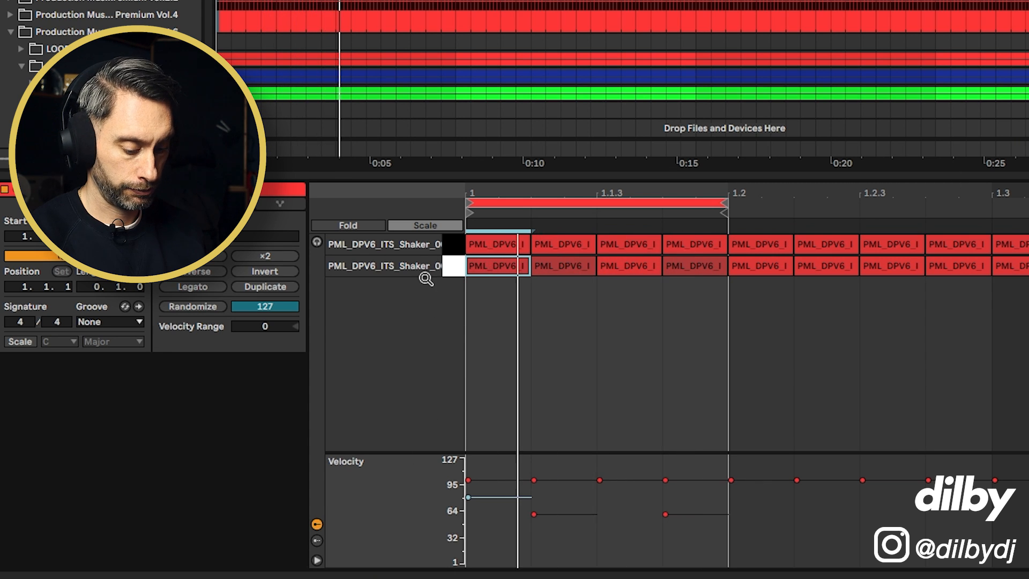
Return to the Drum Rack and raise the C3 shaker chain's volume to 3.0 dB while checking playback
key("shift+Tab")
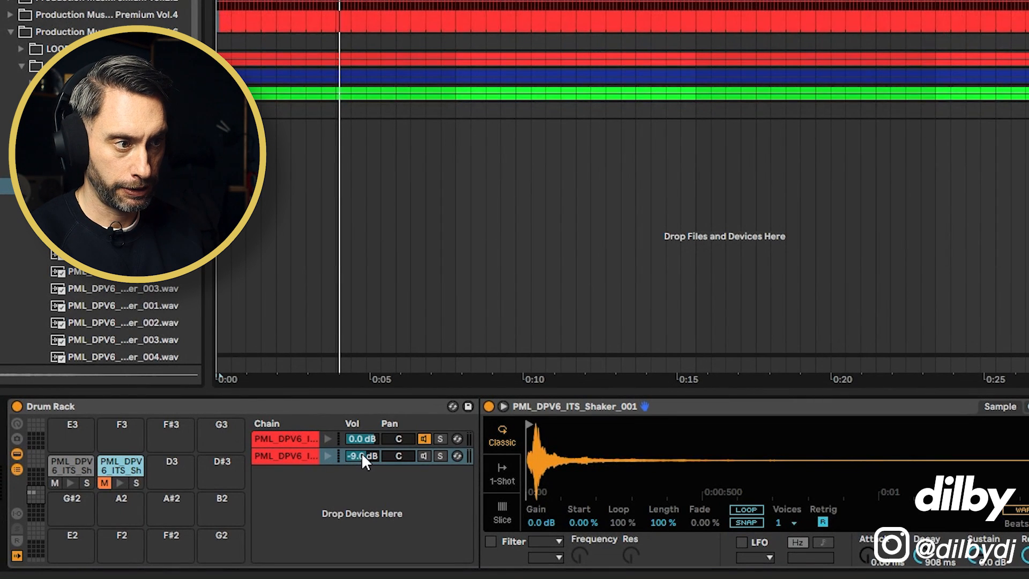
left_click_drag(365, 437, 365, 397)
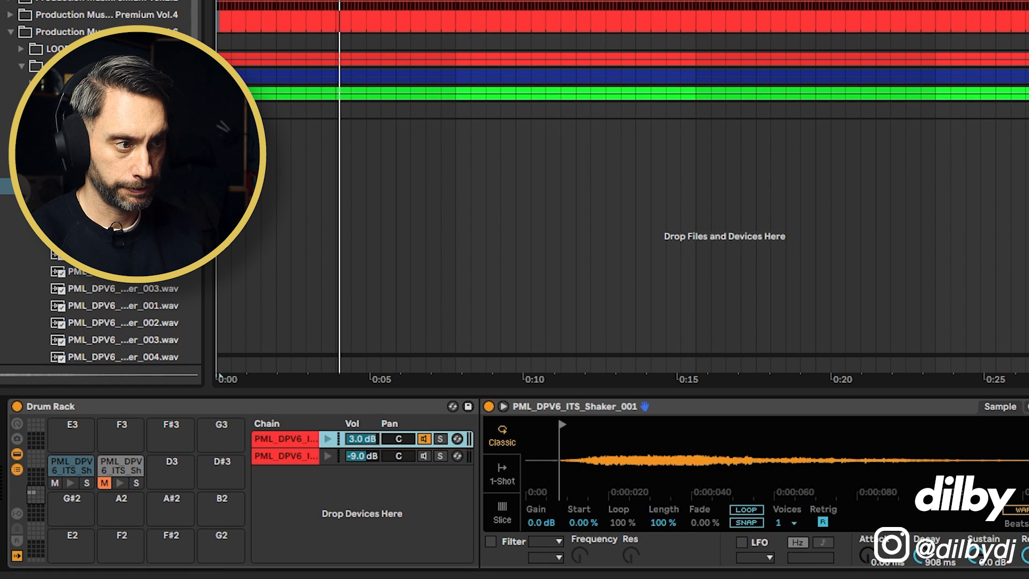
key("space")
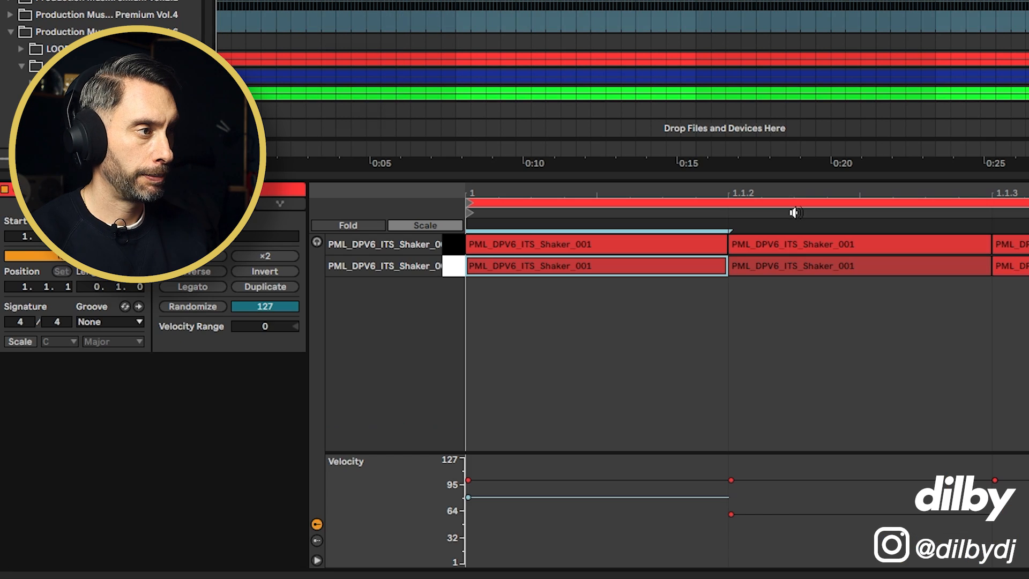
Move the shaker clip's one-beat loop to the second beat, from 1.2 to 1.3, and select its first C3 note
left_click_drag(792, 193, 793, 153)
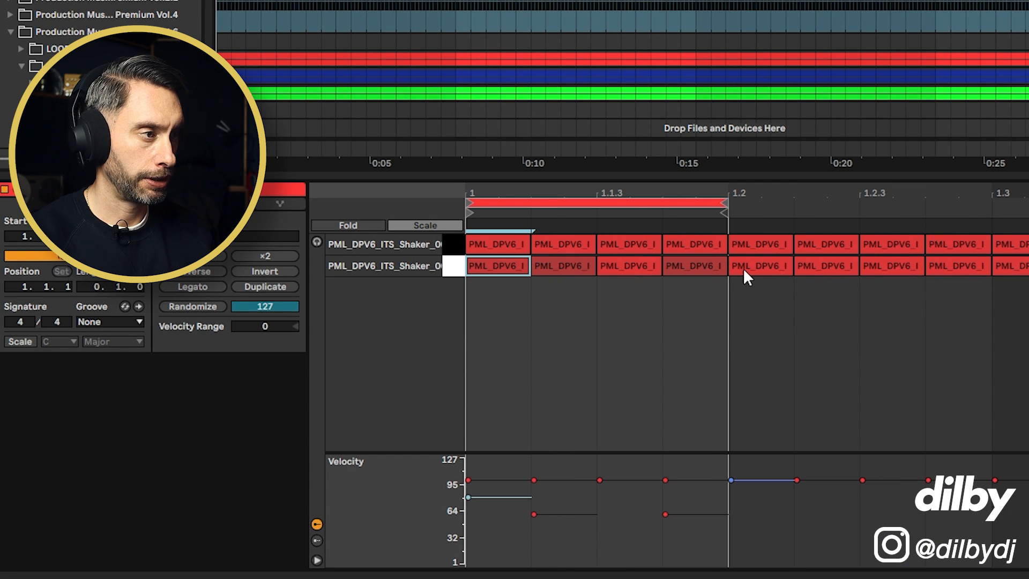
left_click_drag(649, 203, 912, 177)
left_click(761, 266)
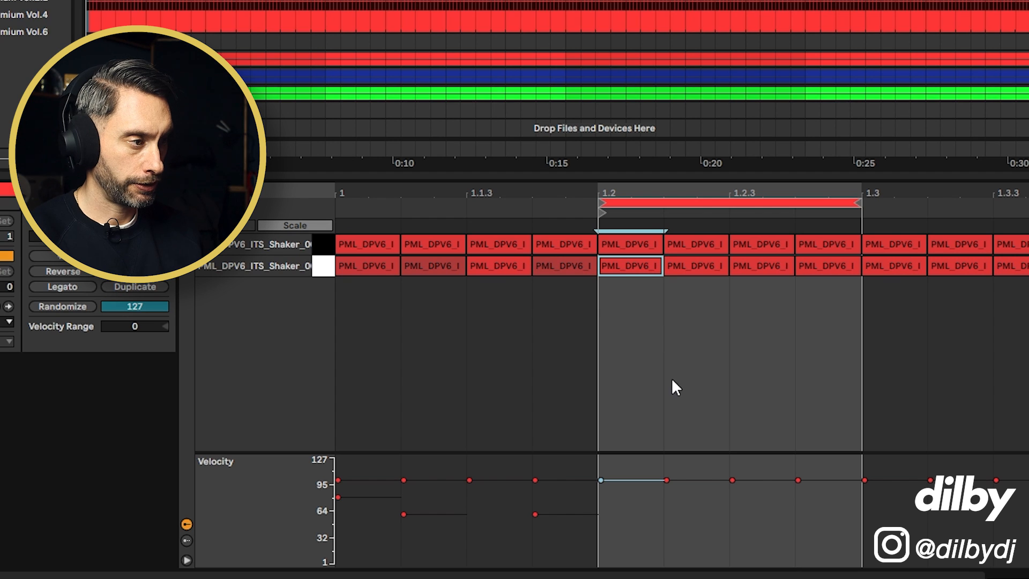
Lower the second beat's last three C3 notes to velocities of about 70, 85 and 70, and play the loop
left_click_drag(707, 480, 716, 503)
left_click(798, 480)
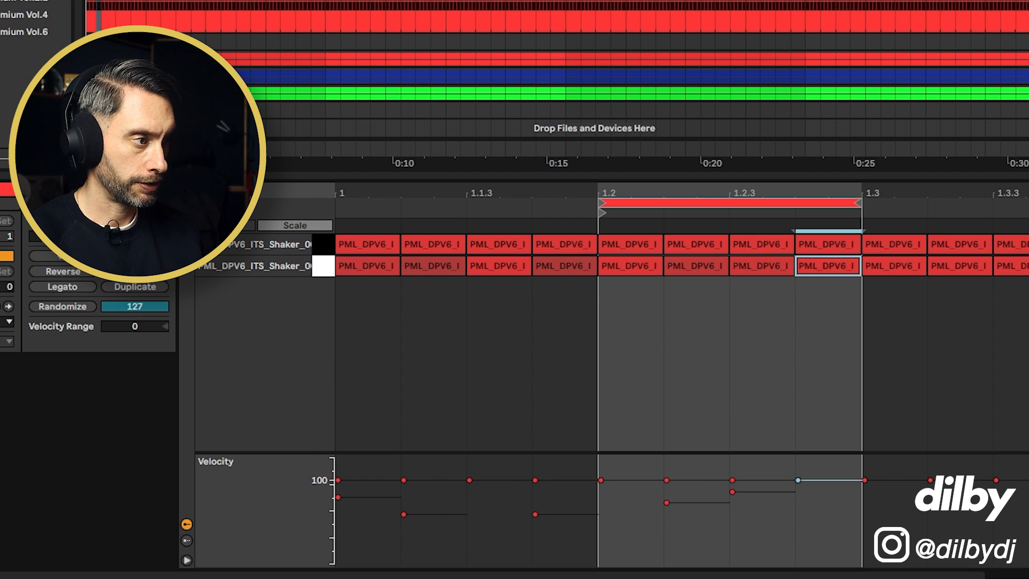
left_click_drag(815, 487, 815, 505)
left_click(697, 502)
key("space")
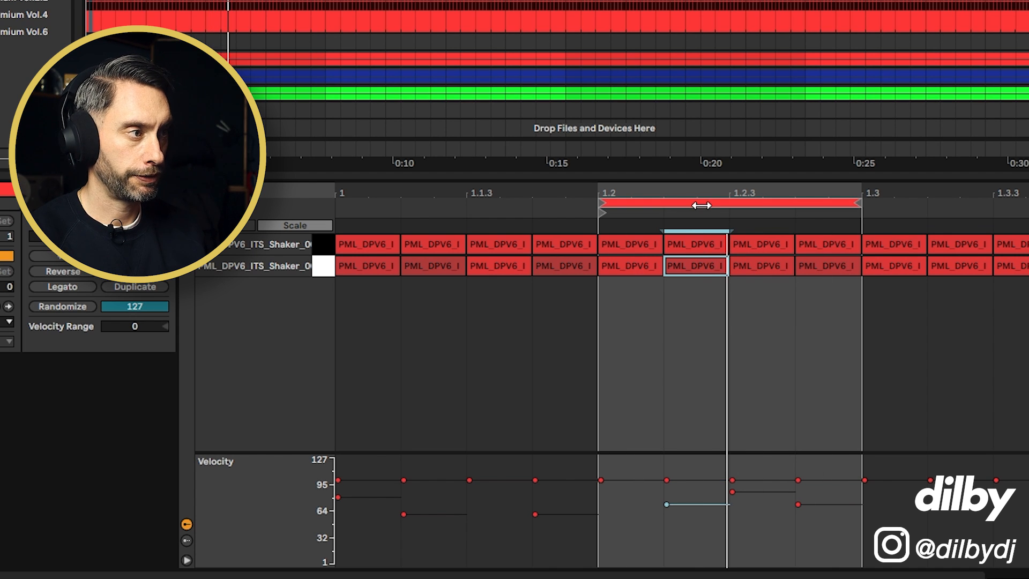
Replay the first beat, move the clip loop to 1.3–1.4, and lower its first three C3 velocities while raising the fourth
left_click_drag(701, 205, 410, 197)
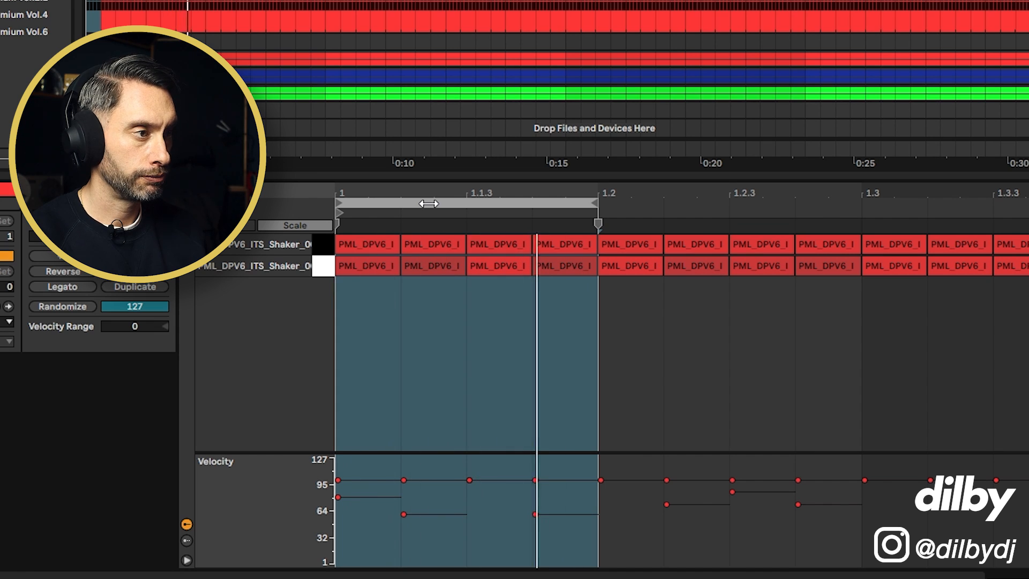
left_click_drag(429, 204, 683, 198)
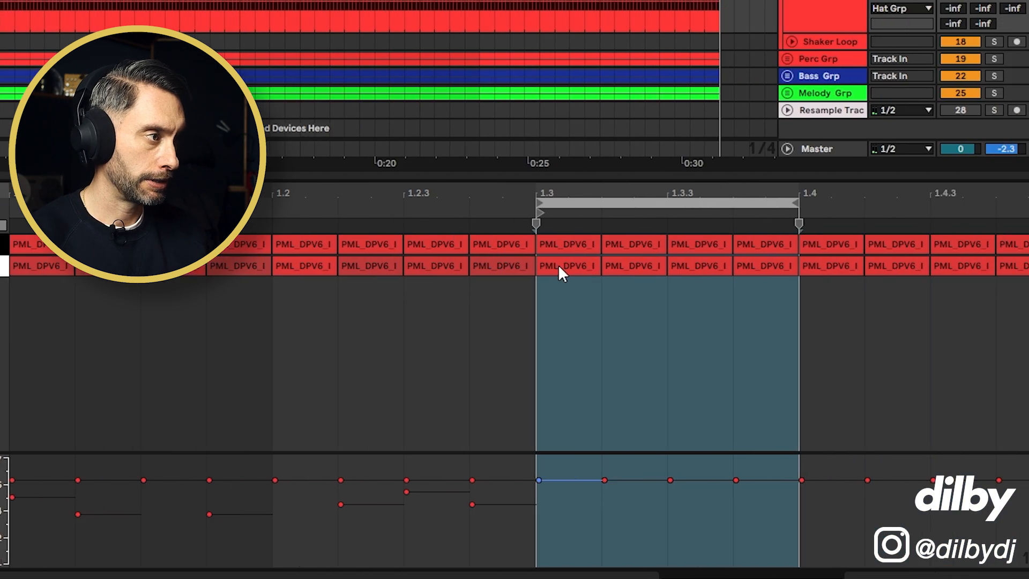
left_click(887, 268)
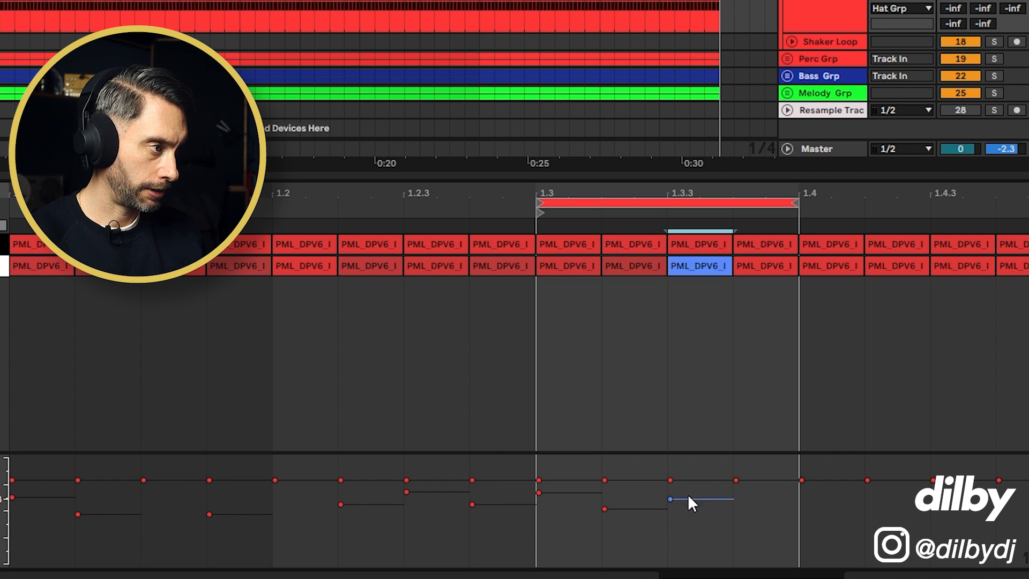
key("space")
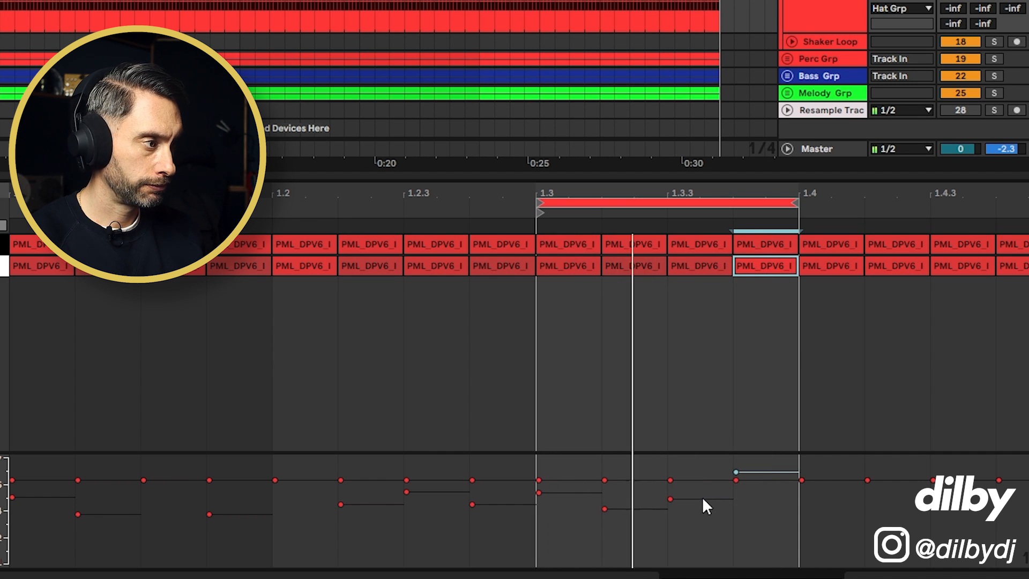
Refine the velocities of the third beat's four C3 notes to about 65, 75, 85 and 105 during playback
left_click_drag(702, 498, 749, 475)
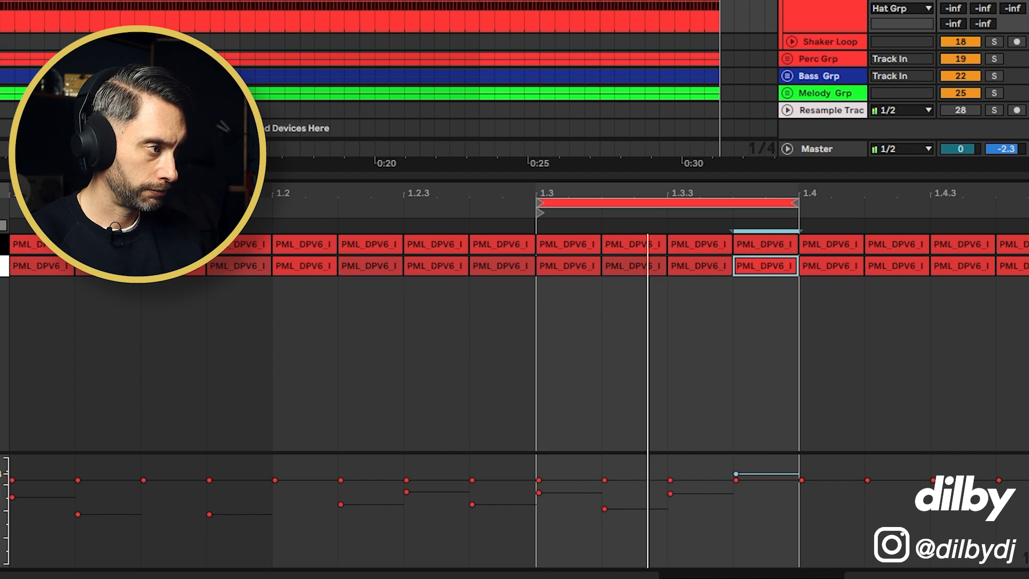
mouse_move(563, 489)
left_mouse_down()
mouse_move(564, 501)
mouse_move(616, 503)
mouse_move(589, 510)
left_mouse_up()
left_click_drag(622, 503, 622, 499)
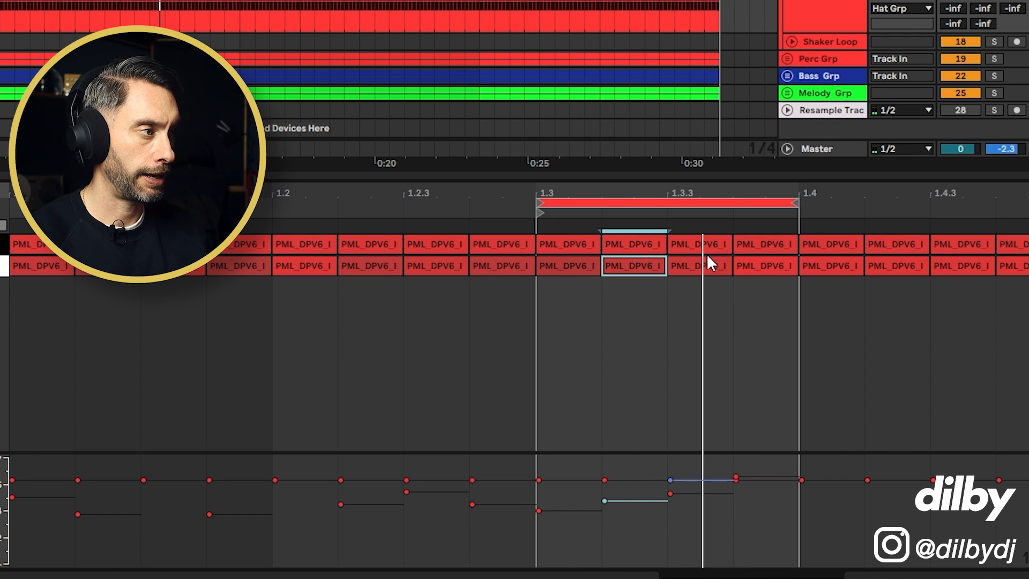
Move the clip loop to 1.4–2.1, lower the fourth beat's first, second and fourth C3 velocities to about 75, 85 and 90, and play it
left_click(642, 209)
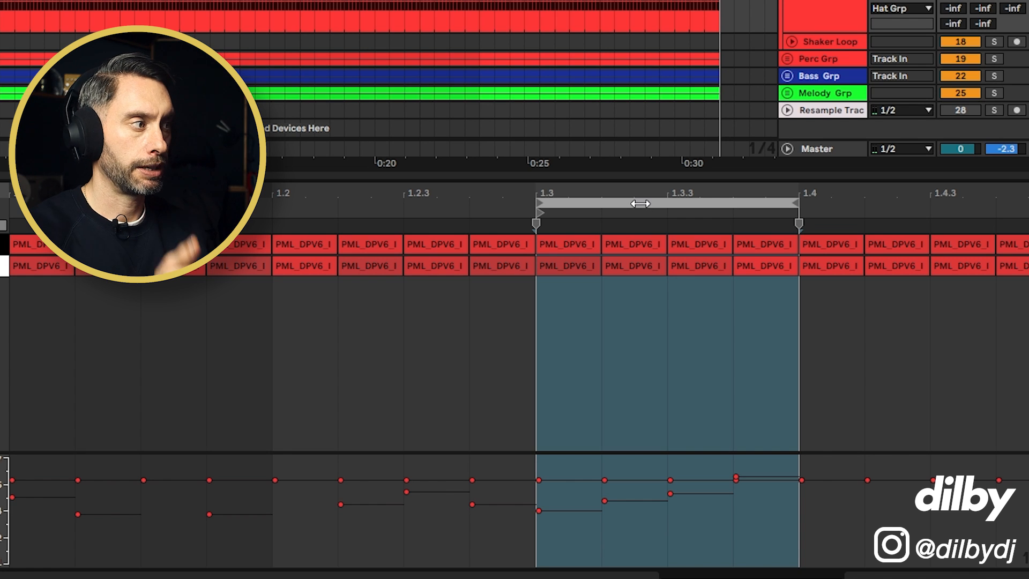
key("Up")
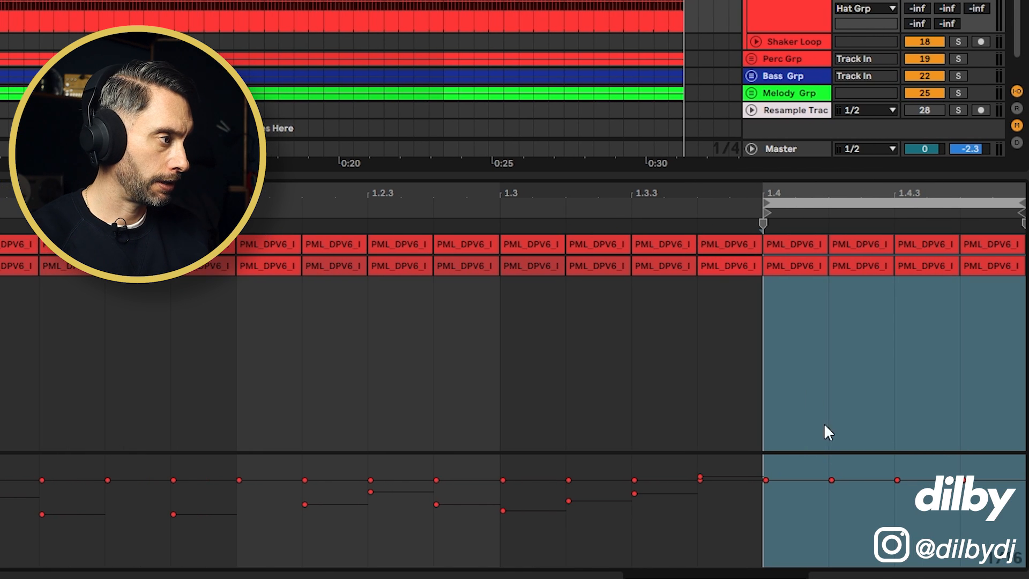
left_click_drag(792, 484, 792, 507)
left_click(839, 480)
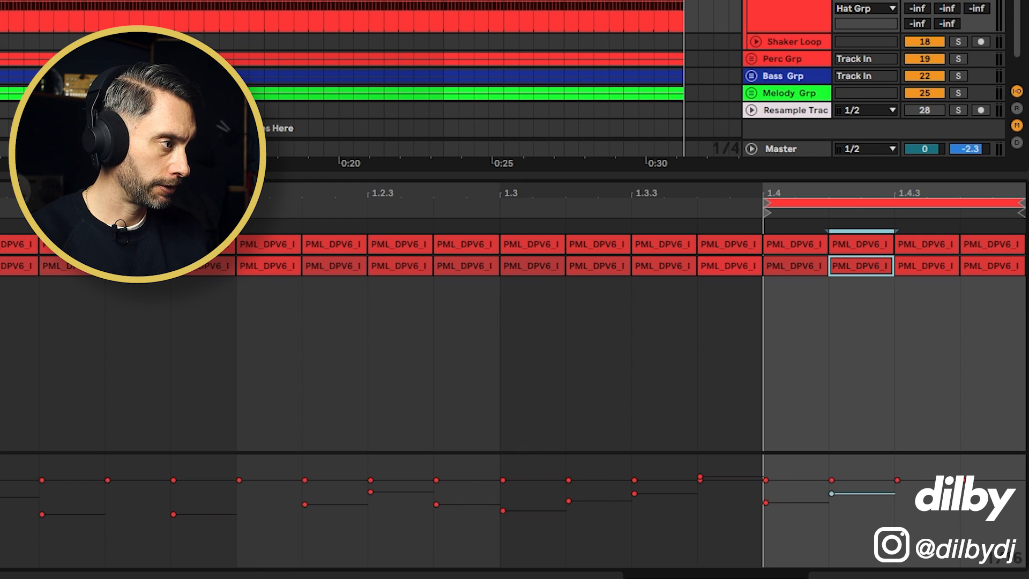
left_click(924, 480)
left_click_drag(990, 481, 990, 491)
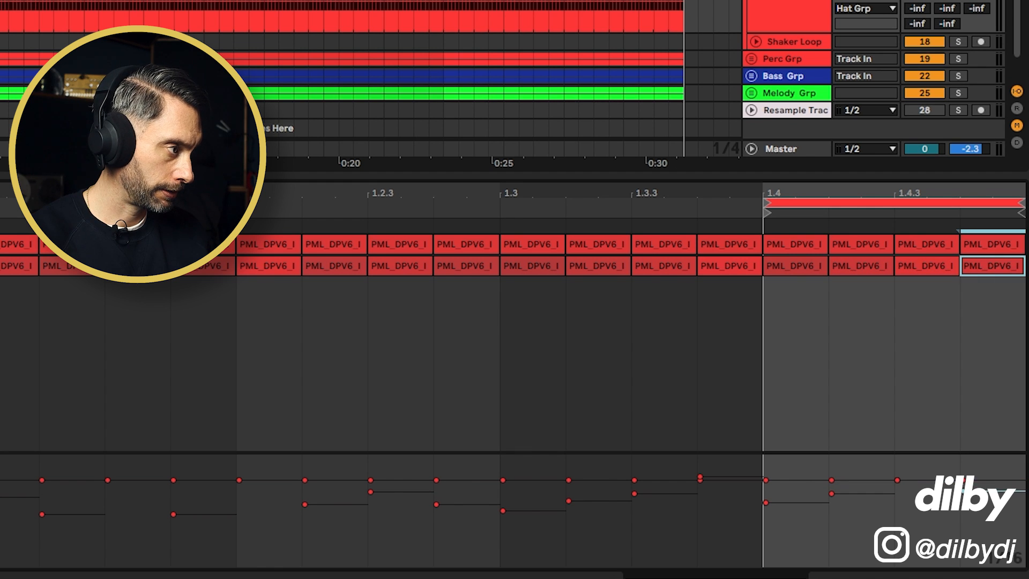
key("space")
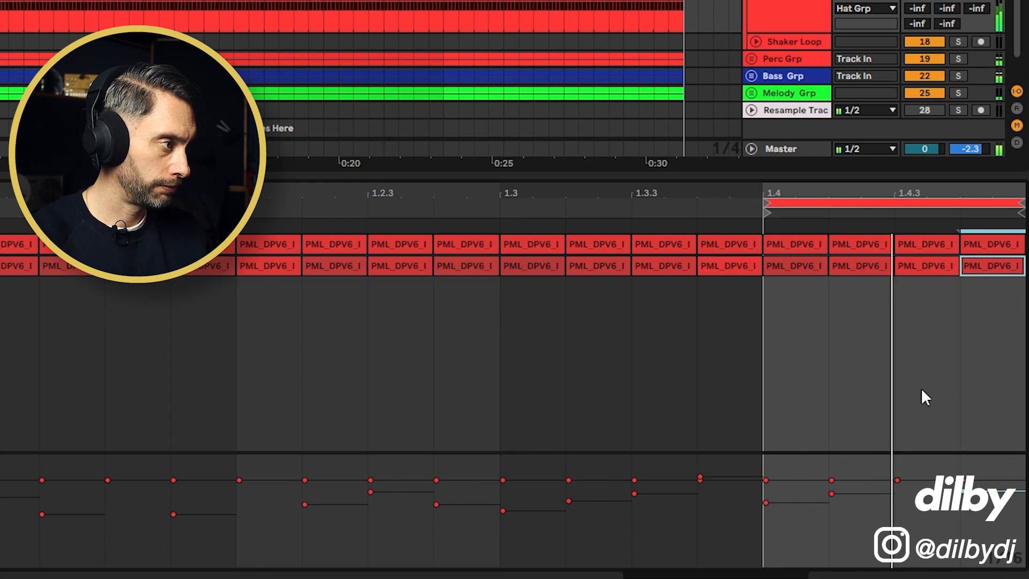
left_click(916, 481)
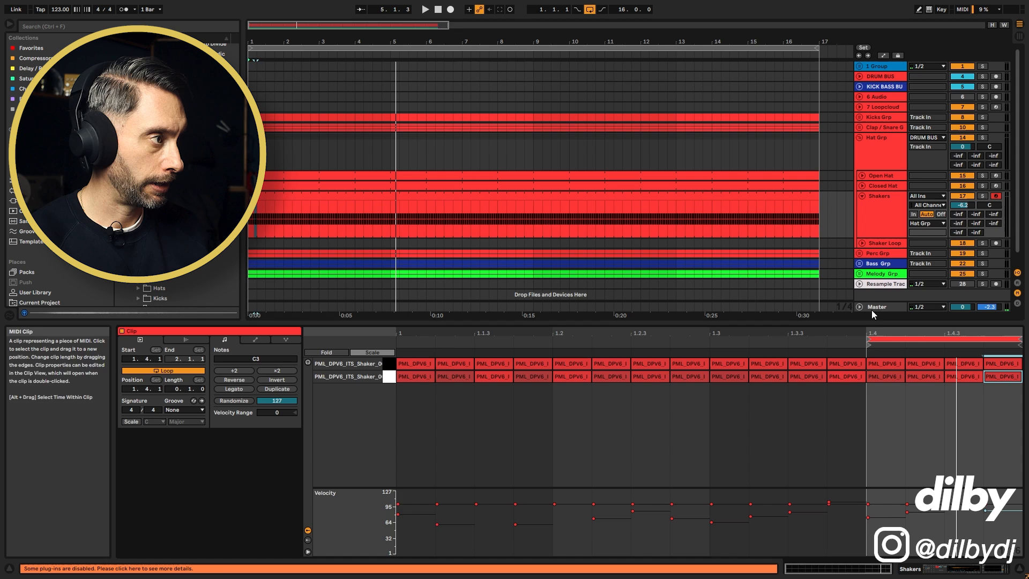
Copy the shaker clip into the Shakers track's first Session View slot and duplicate it into the three slots below
key("Tab")
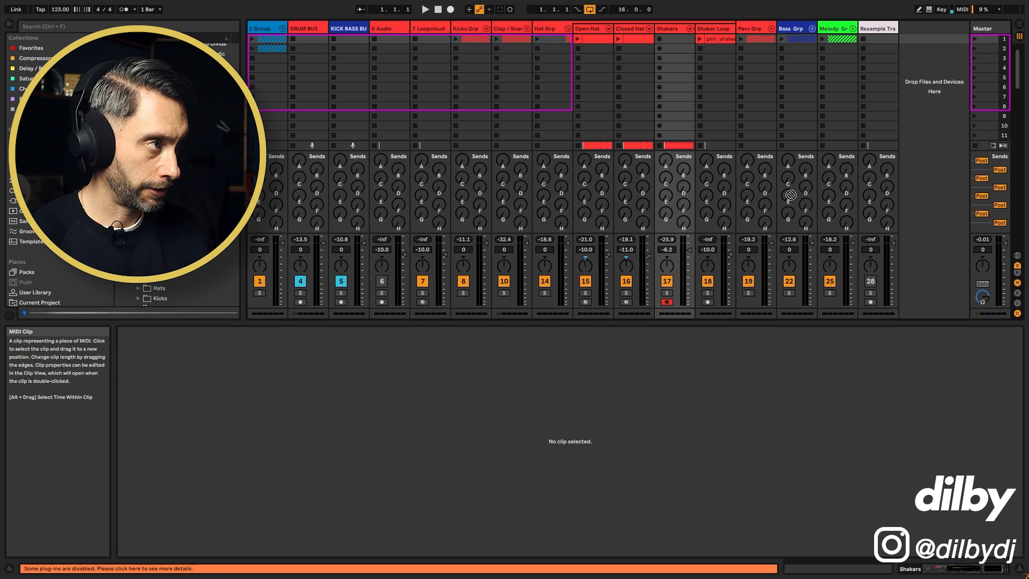
left_click(671, 40)
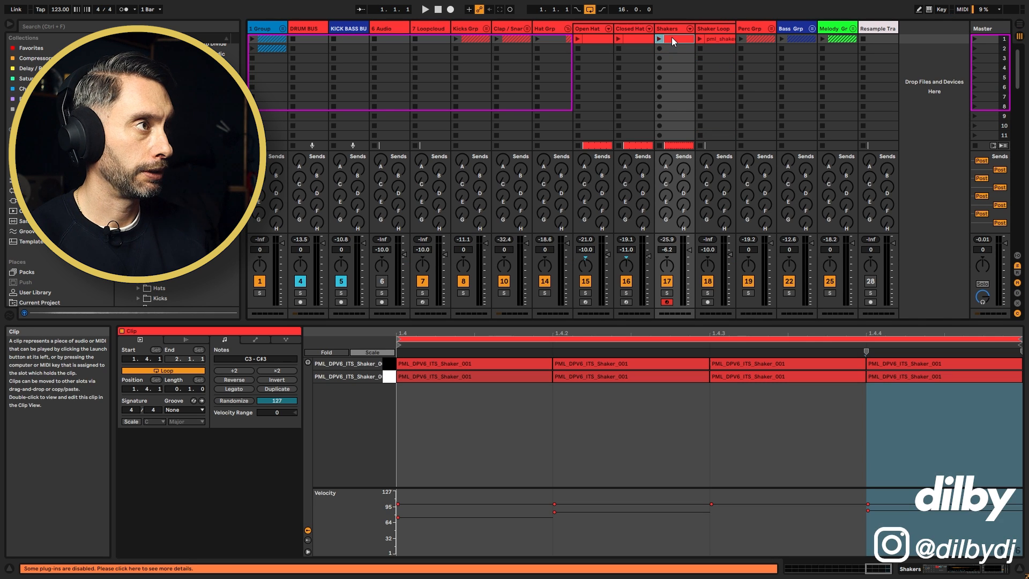
key("ctrl+d")
key("ctrl+d")
key("ctrl+d")
Set one-beat loops in the first three Session shaker clips at 1.1–1.2, 1.2–1.3 and 1.3–1.4 respectively
left_click_drag(653, 333, 653, 300)
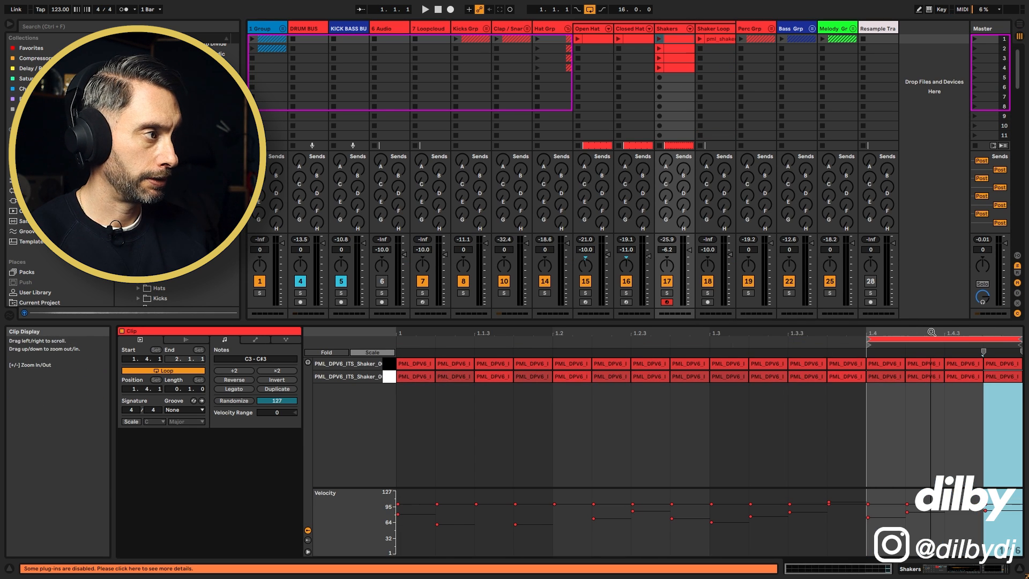
left_click_drag(914, 340, 438, 348)
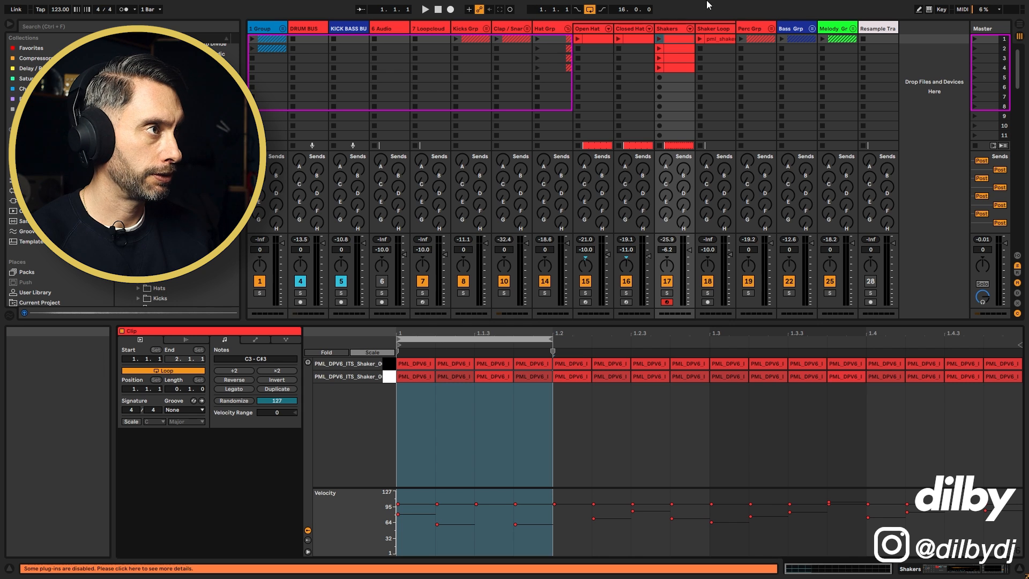
left_click(674, 47)
left_click_drag(722, 331, 723, 299)
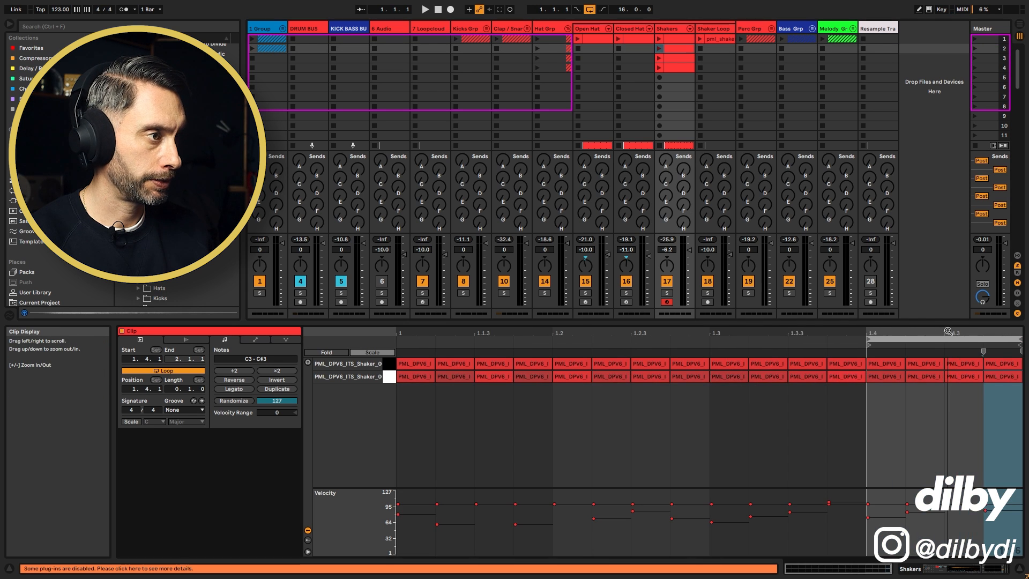
left_click_drag(913, 340, 600, 342)
left_click(674, 58)
left_click_drag(696, 333, 697, 298)
left_click_drag(906, 340, 749, 340)
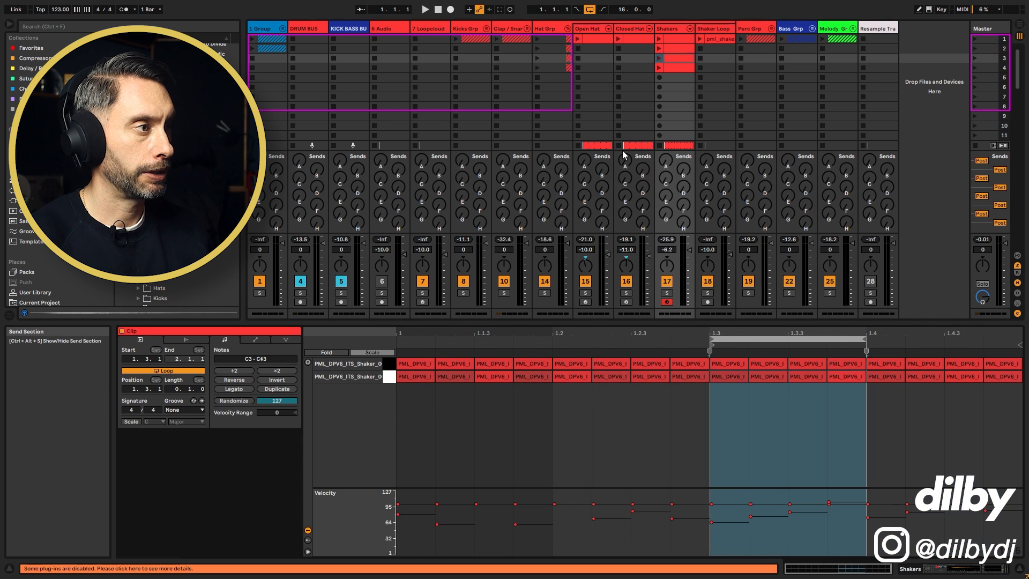
Launch the four shaker clips one after another to compare their grooves against the rest of the track
left_click(659, 39)
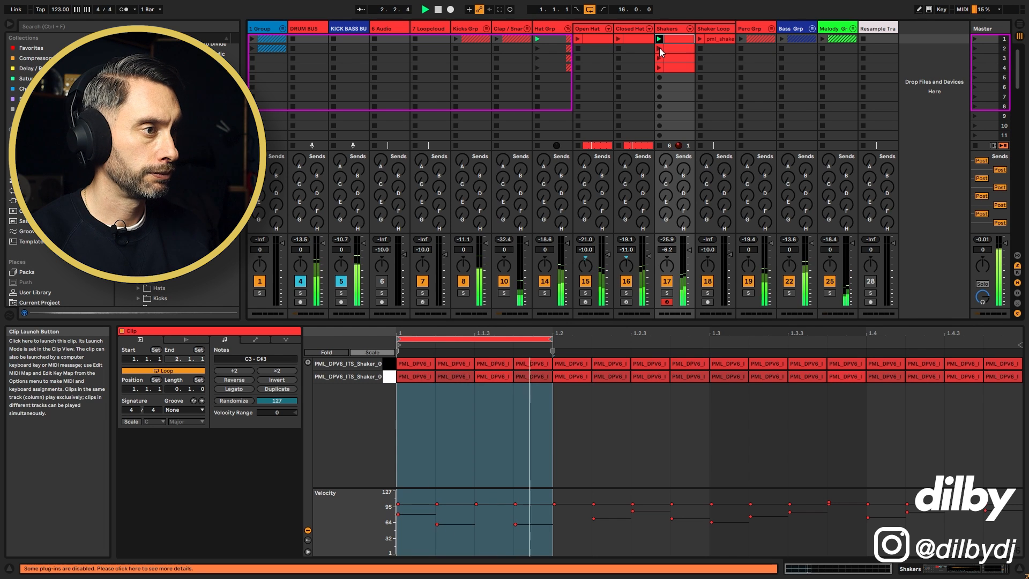
left_click(660, 49)
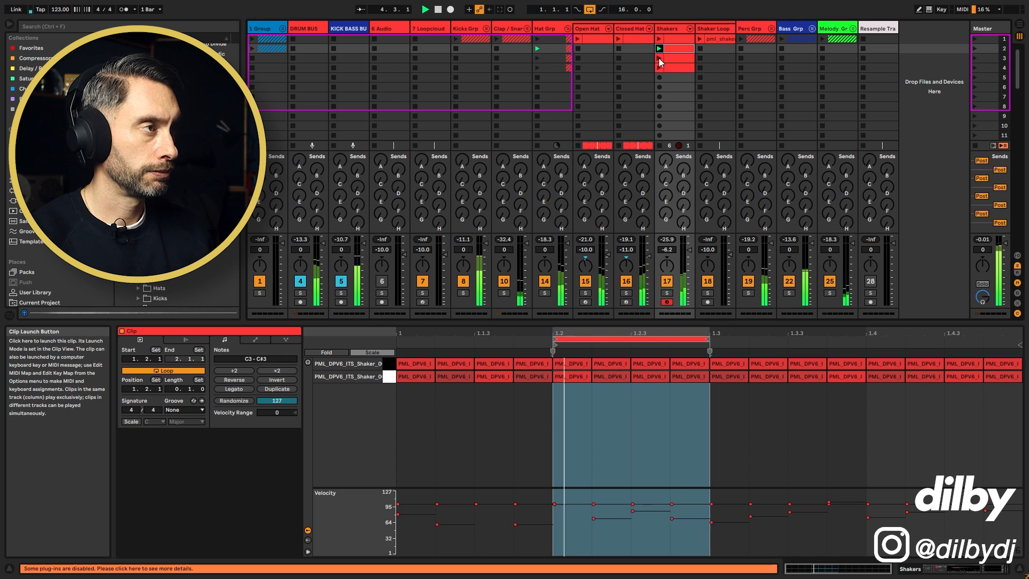
left_click(659, 59)
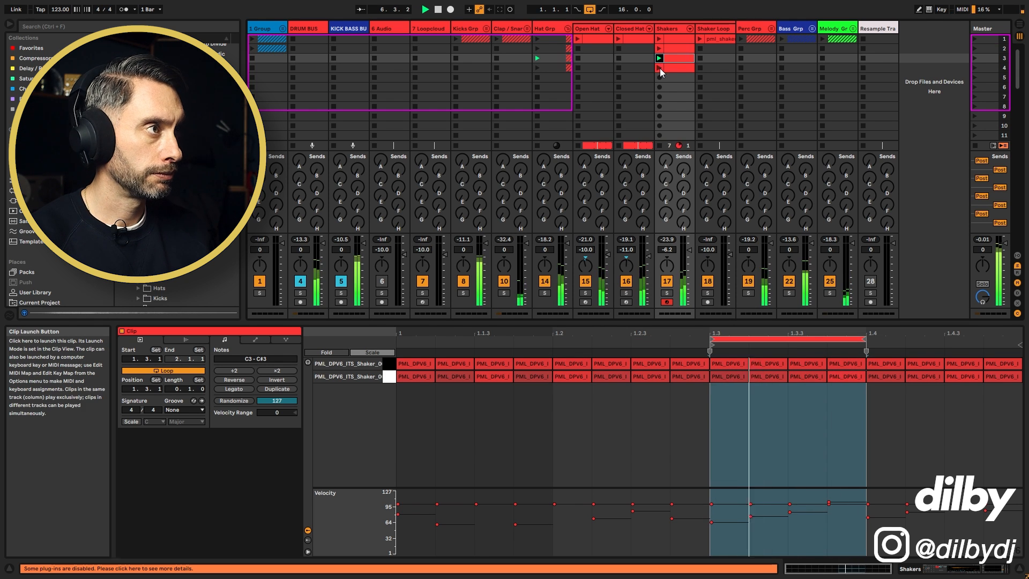
left_click(660, 68)
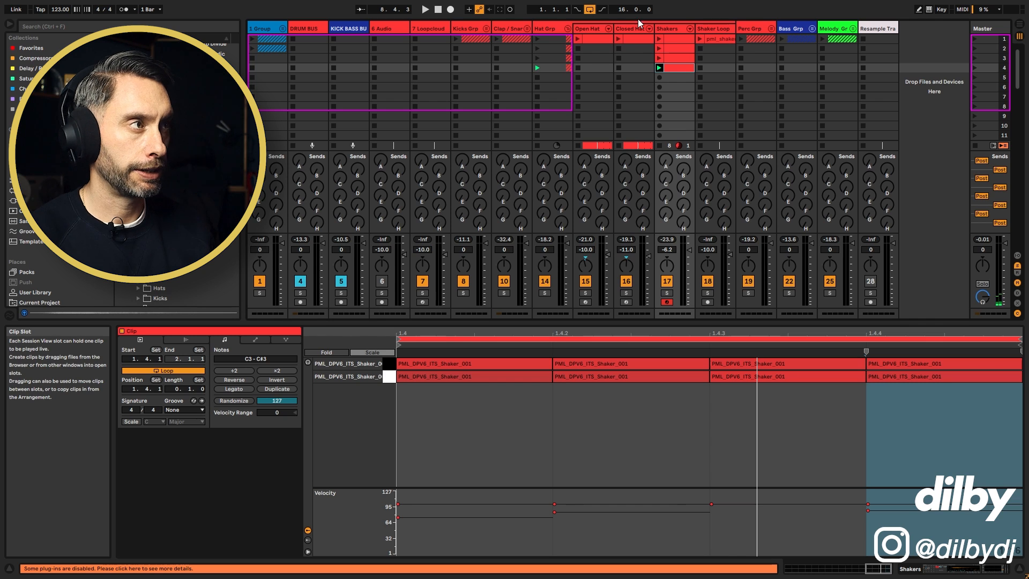
Repeat the first beat's C3 velocity pattern across the first shaker clip's whole bar on both C3 and C#3, and select all notes
left_click(673, 38)
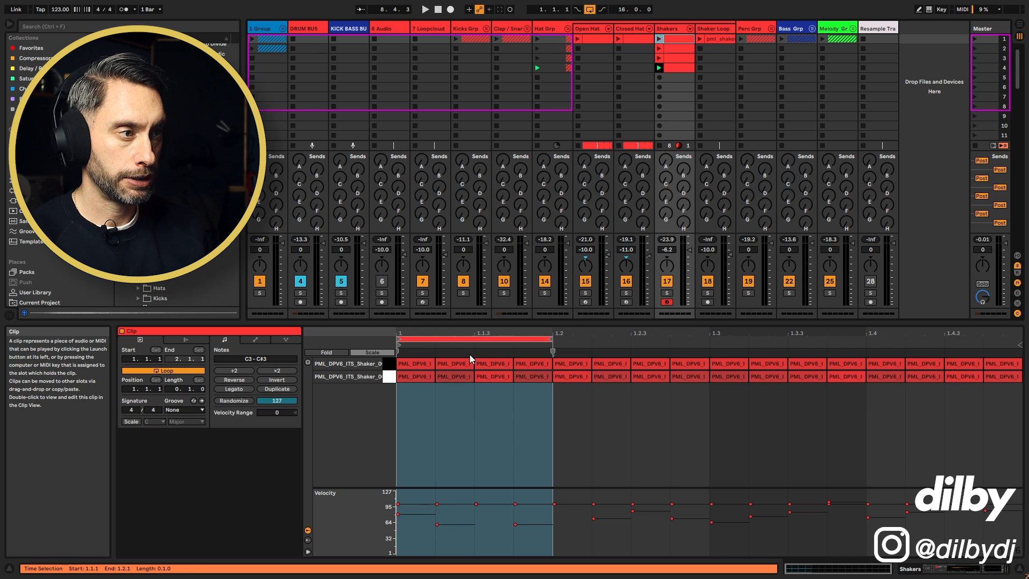
left_click(416, 378)
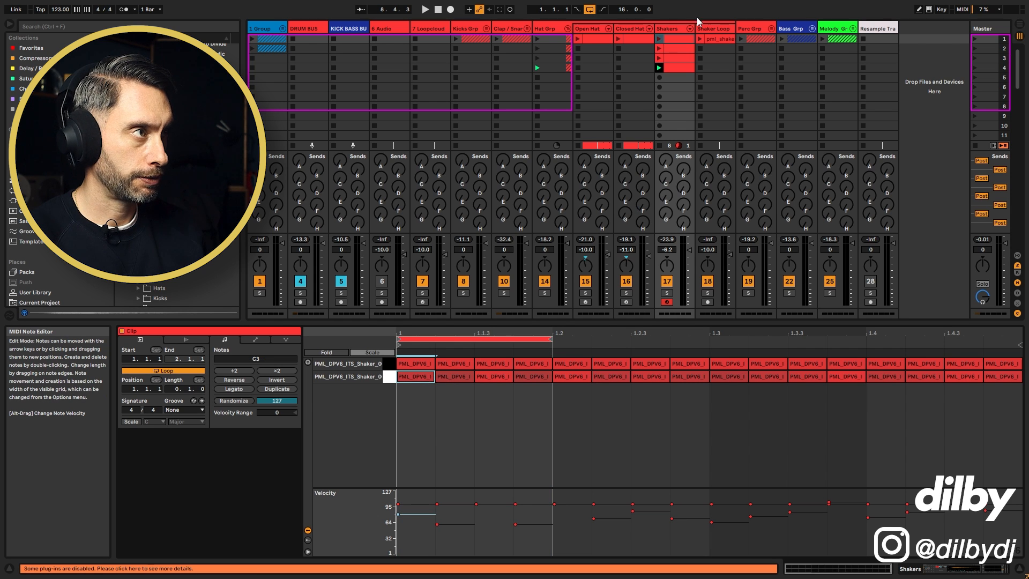
left_click_drag(536, 390, 413, 374)
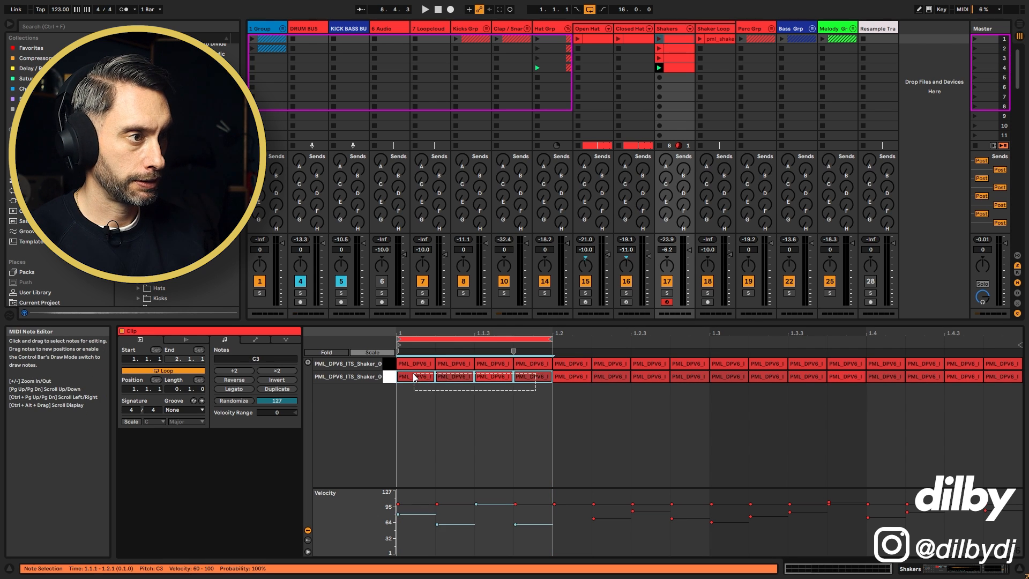
key("ctrl+d")
key("ctrl+d")
key("ctrl+d")
left_click_drag(1018, 399, 413, 366)
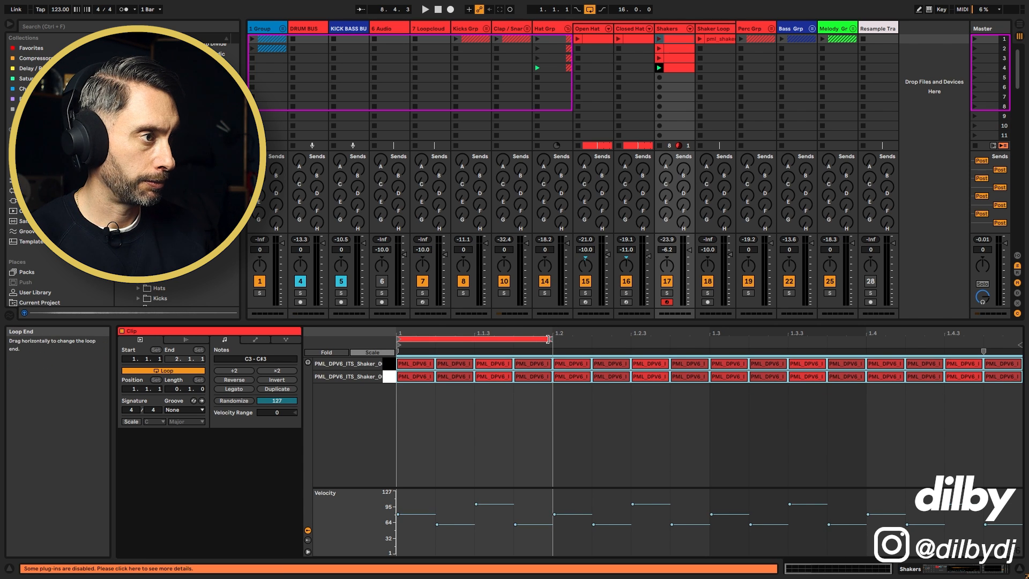
Extend the first shaker clip's loop to the full bar and place the clip on the Shakers track in the arrangement, spanning bars 1 to 17
left_click_drag(550, 339, 968, 342)
left_click_drag(674, 39, 251, 220)
key("Tab")
Unmute the C#3 pad in the Shakers Drum Rack, play the layered loop, and set the EQ Eight filter frequency to 235 Hz
double_click(878, 195)
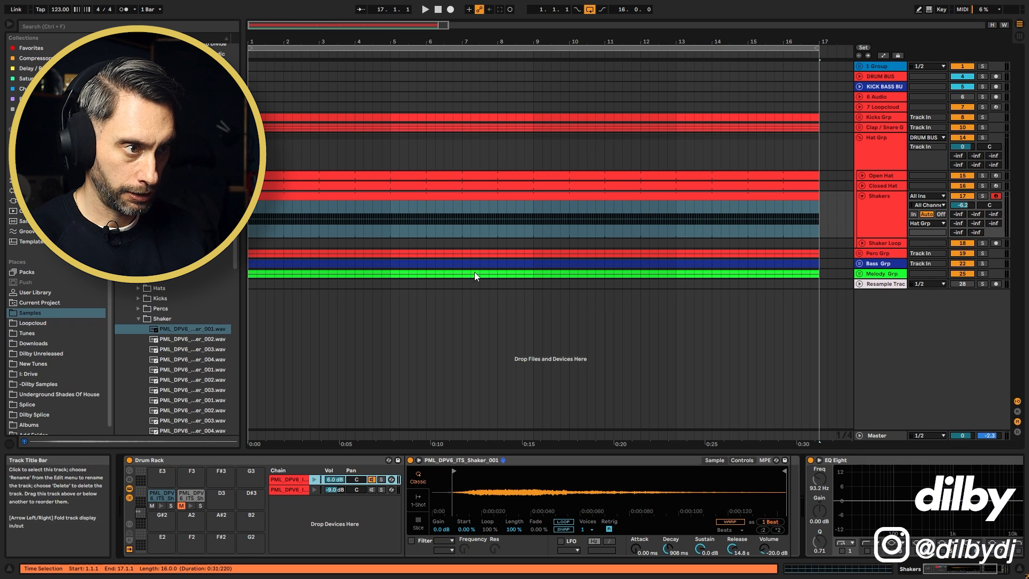
left_click(182, 506)
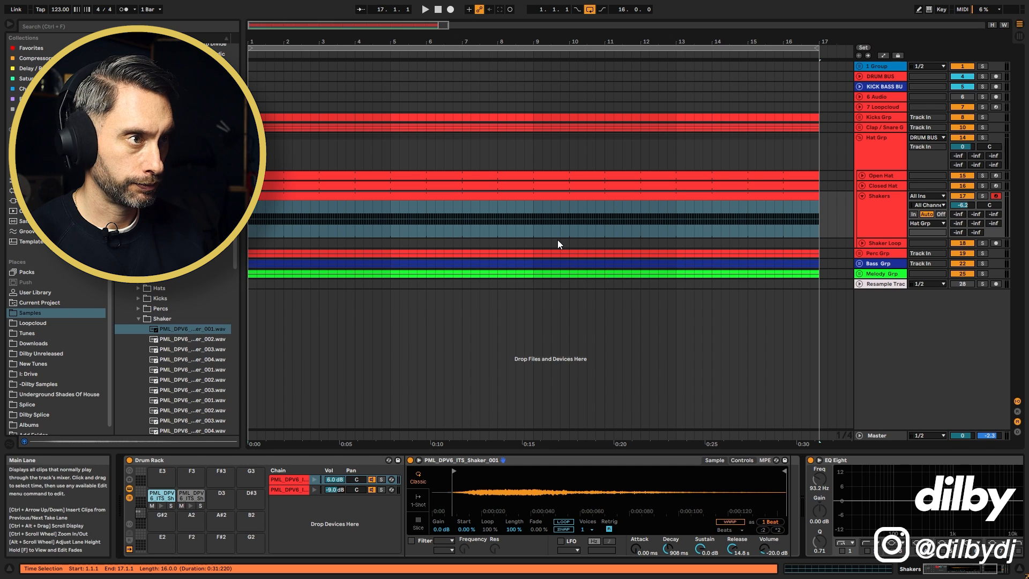
key("space")
left_click(618, 206)
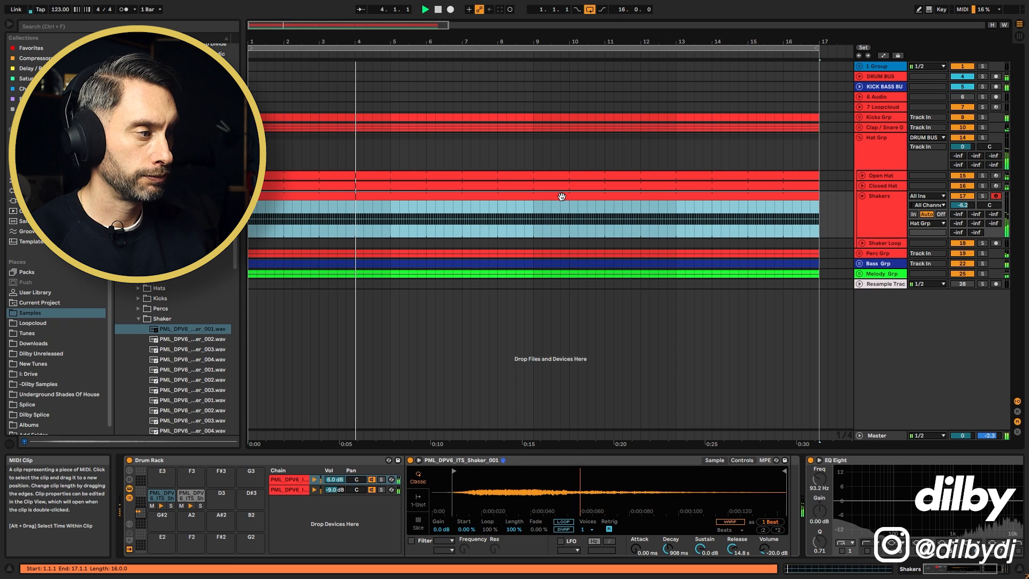
key("space")
left_click(889, 508)
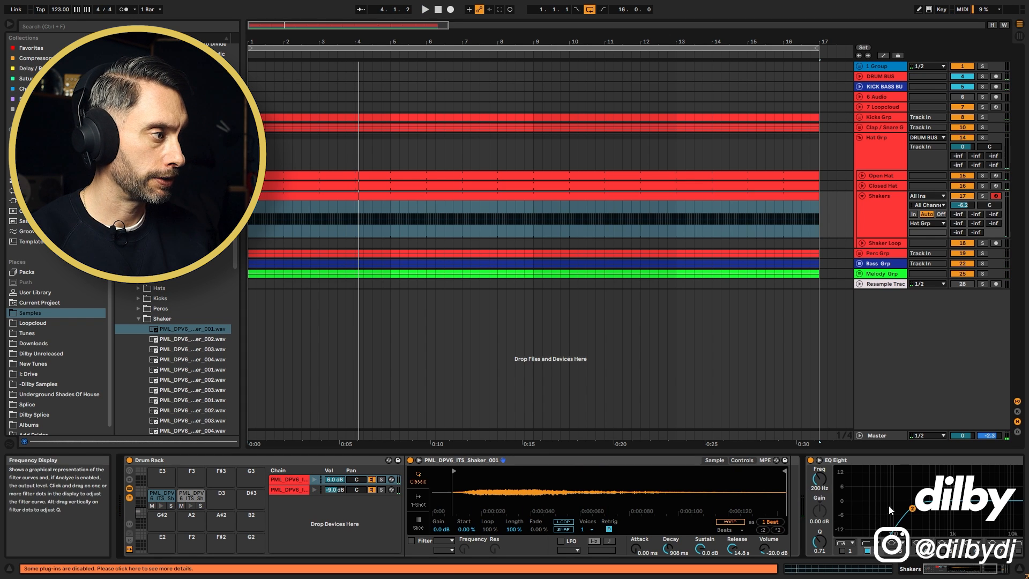
left_click(372, 202)
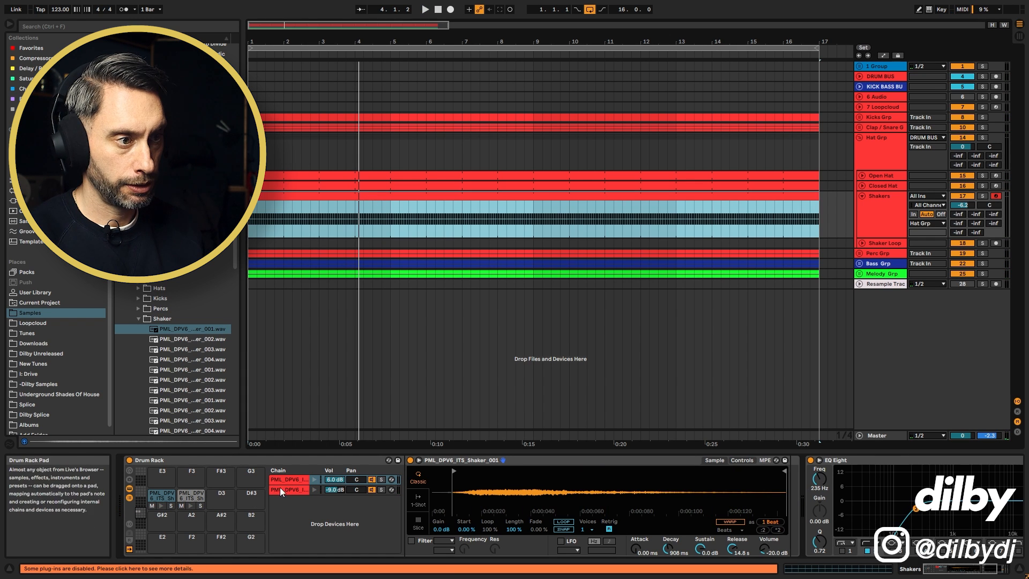
Pan the C3 shaker chain to 30L and the C#3 shaker chain to 31R, and check the result in playback
left_click_drag(356, 479, 356, 483)
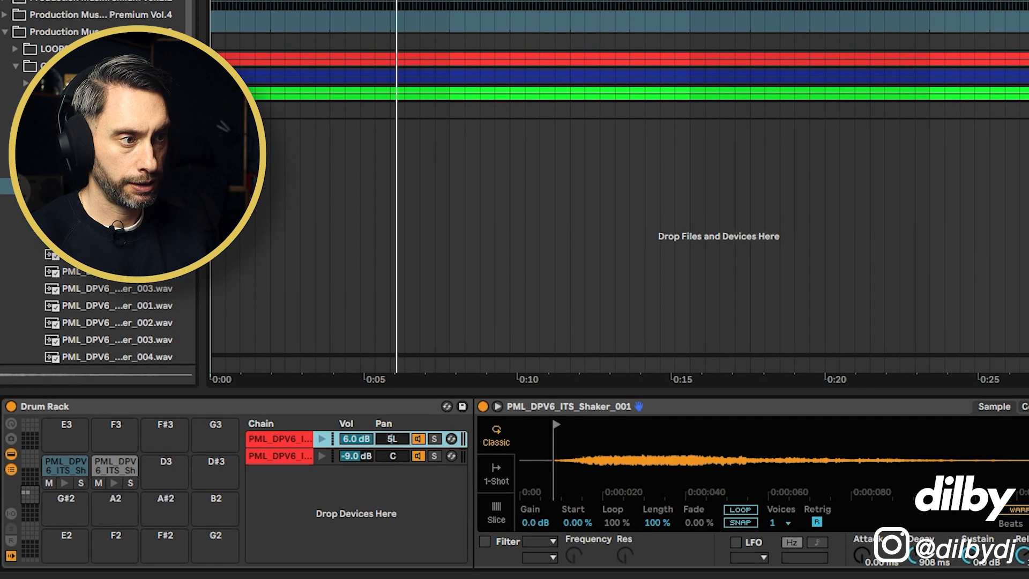
left_click_drag(392, 439, 392, 438)
mouse_move(392, 457)
left_mouse_down()
mouse_move(384, 445)
mouse_move(400, 447)
mouse_move(395, 430)
mouse_move(398, 460)
left_mouse_up()
key("space")
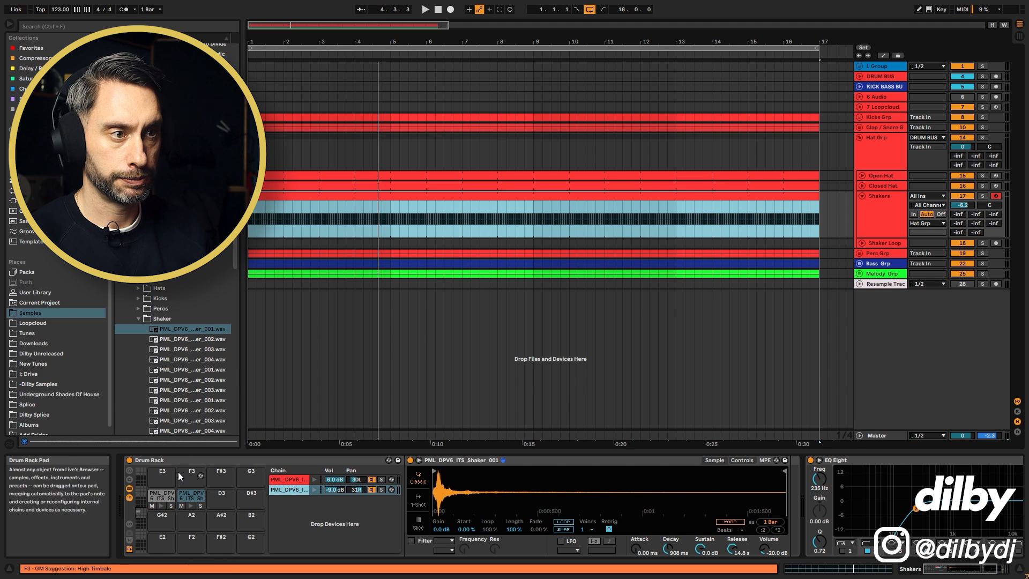
Audition further shaker one-shots, load PML_DPV6_TE_Shaker_006 onto the Drum Rack's D3 pad, and preview it
left_click(196, 401)
left_click(197, 417)
scroll(196, 396, "down", 1)
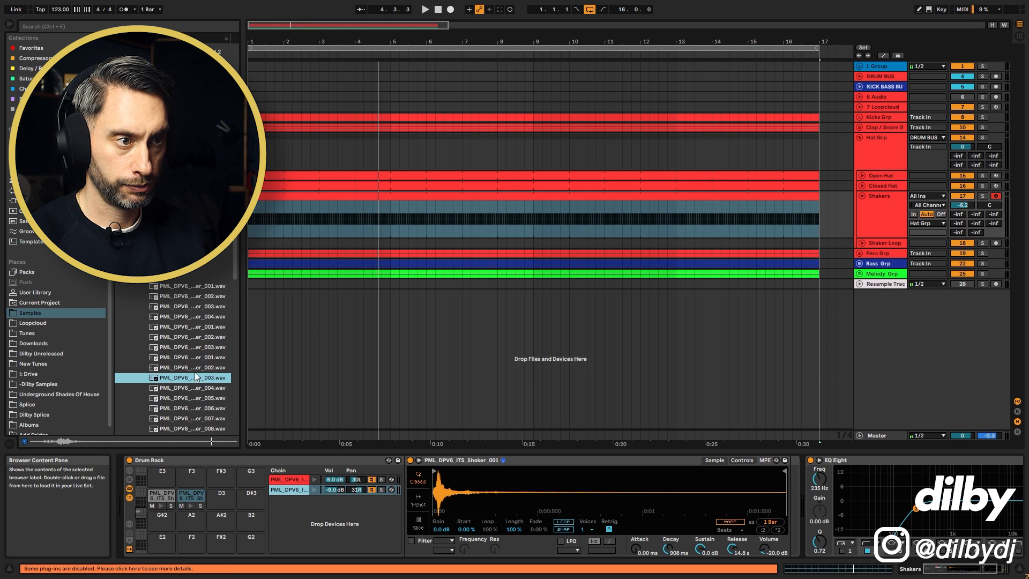
left_click(194, 408)
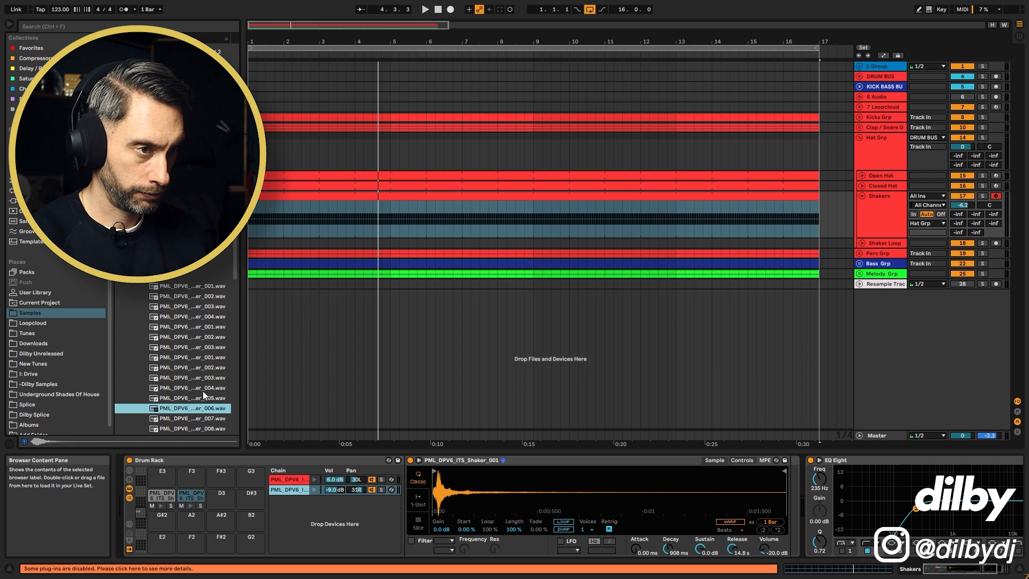
left_click_drag(198, 407, 272, 502)
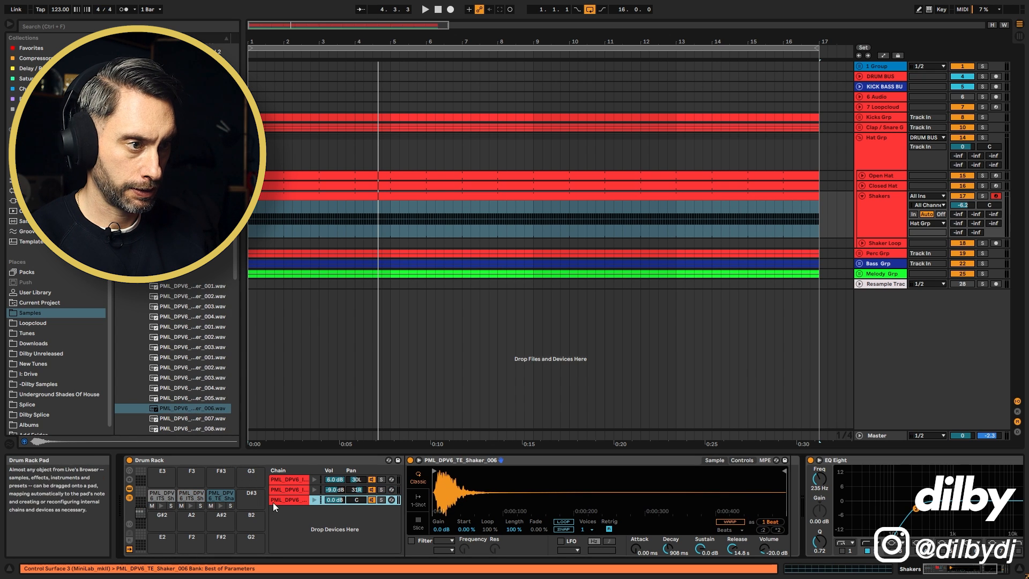
left_click(314, 500)
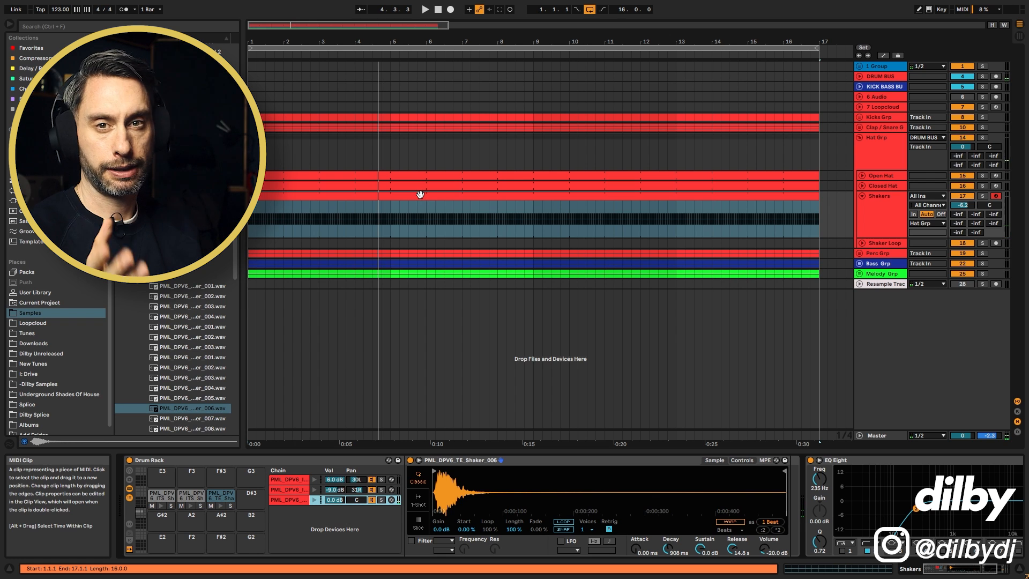
Add D3 notes on the third sixteenth of each beat in the arranged shaker clip and lower their velocity to 86
double_click(785, 197)
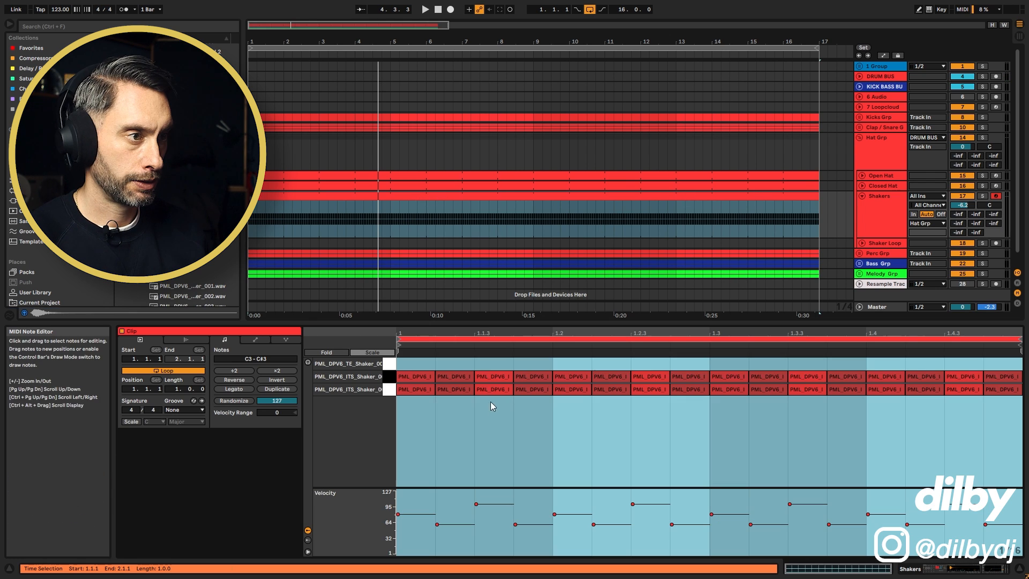
double_click(493, 363)
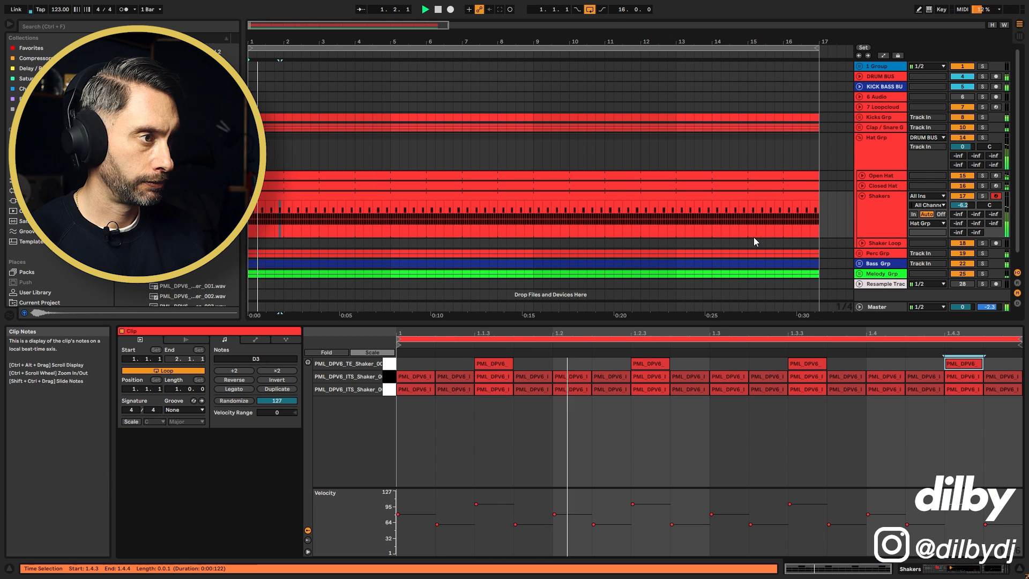
left_click_drag(460, 362, 1021, 370)
left_click_drag(482, 504, 482, 510)
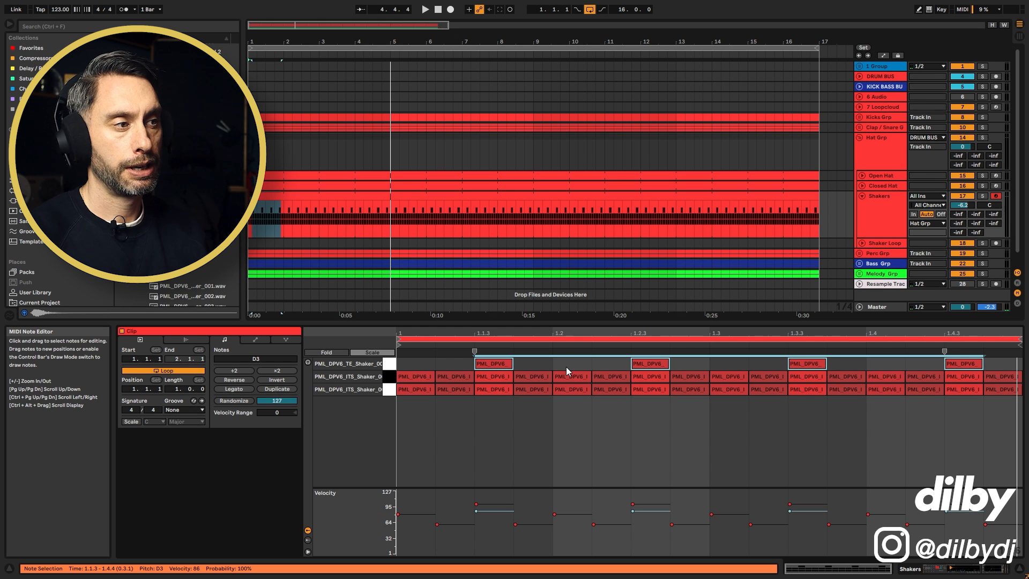
left_click(456, 363)
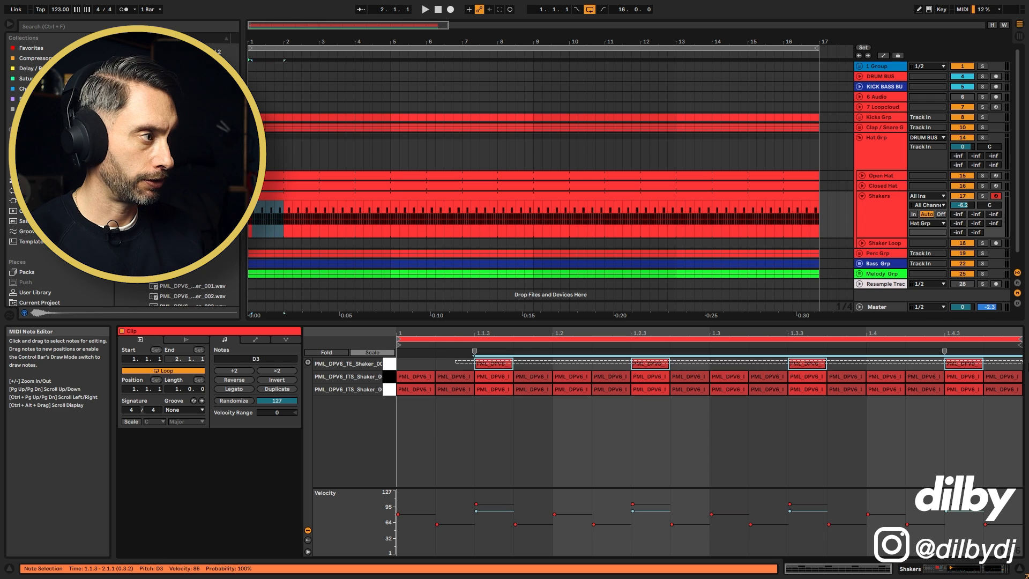
Compare the loop with and without the D3 notes, and add extra D3 notes on the fourth sixteenth of beats 1 and 3
key("space")
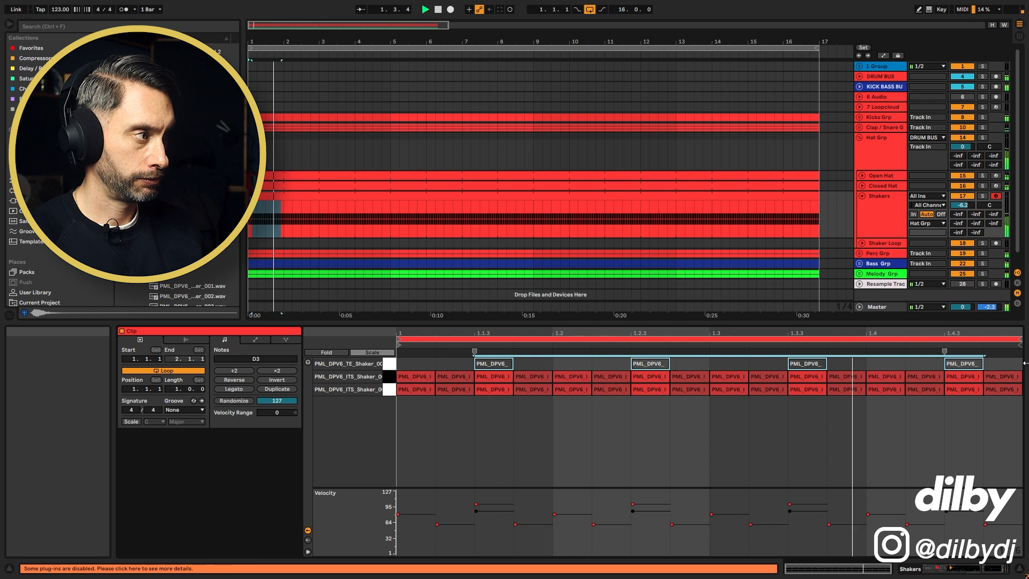
key("0")
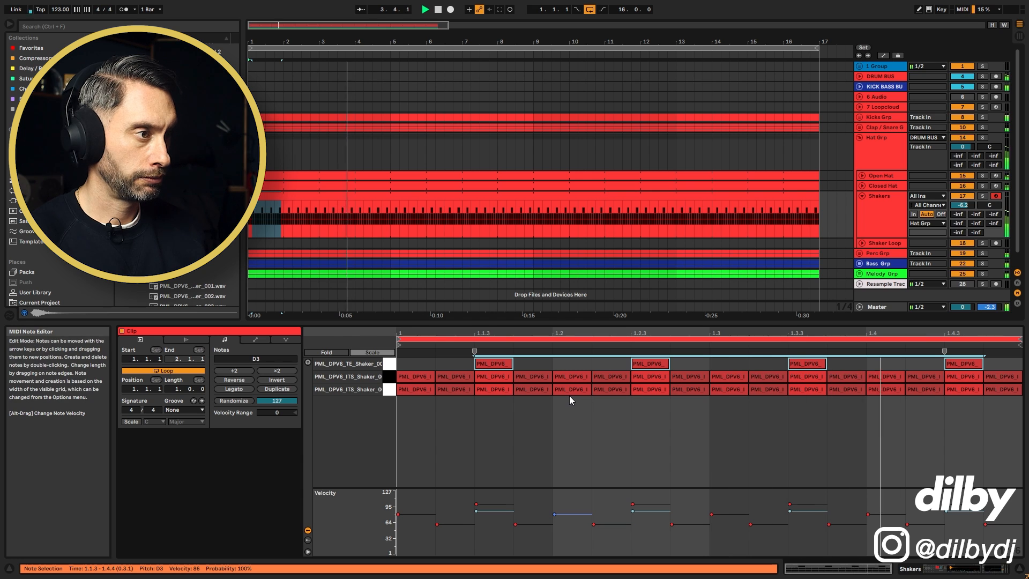
left_click(526, 378)
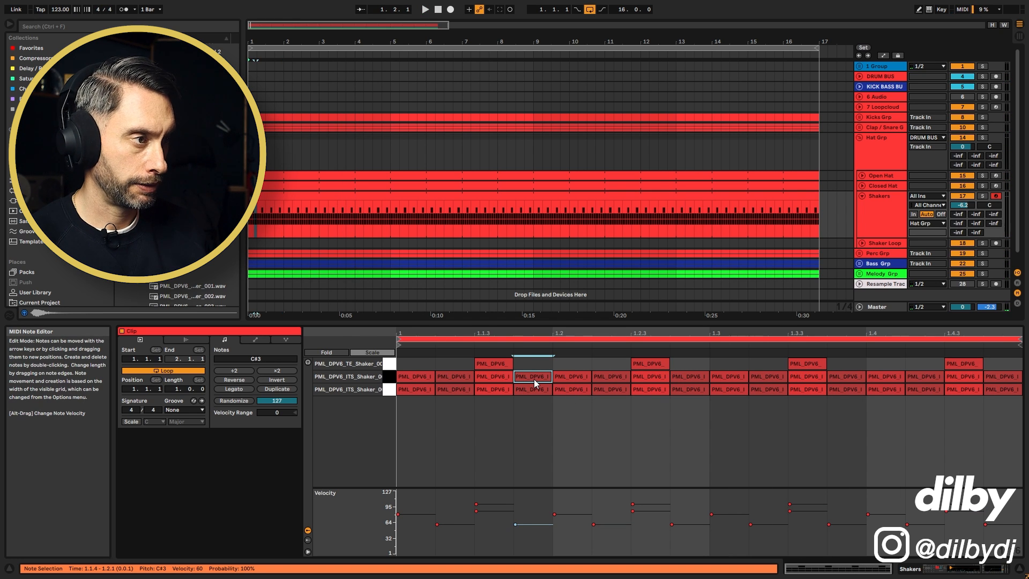
left_click_drag(534, 378, 535, 365)
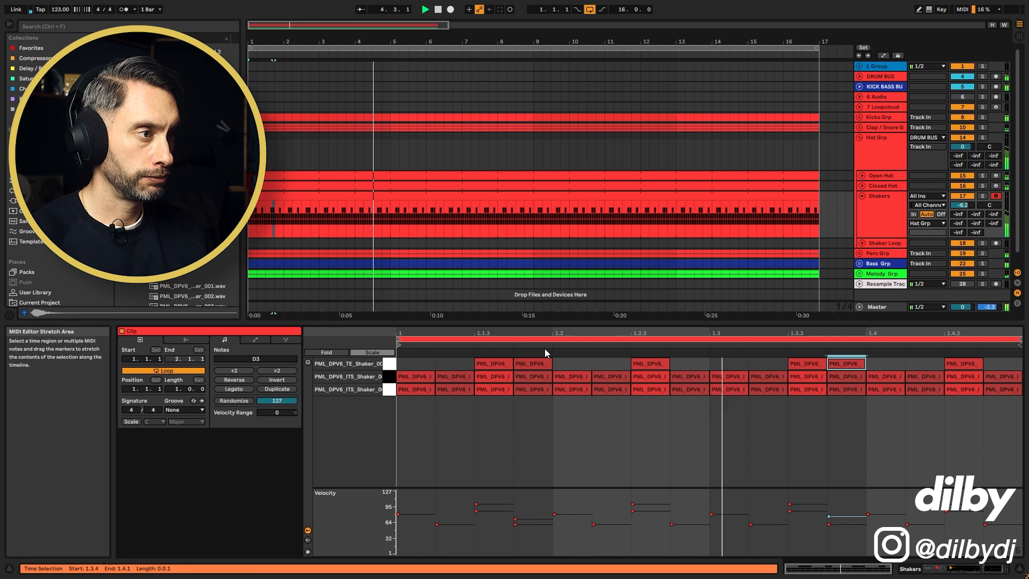
key("space")
Set the D3 shaker chain's volume to -1.5 dB in the Drum Rack while the loop plays
key("shift+Tab")
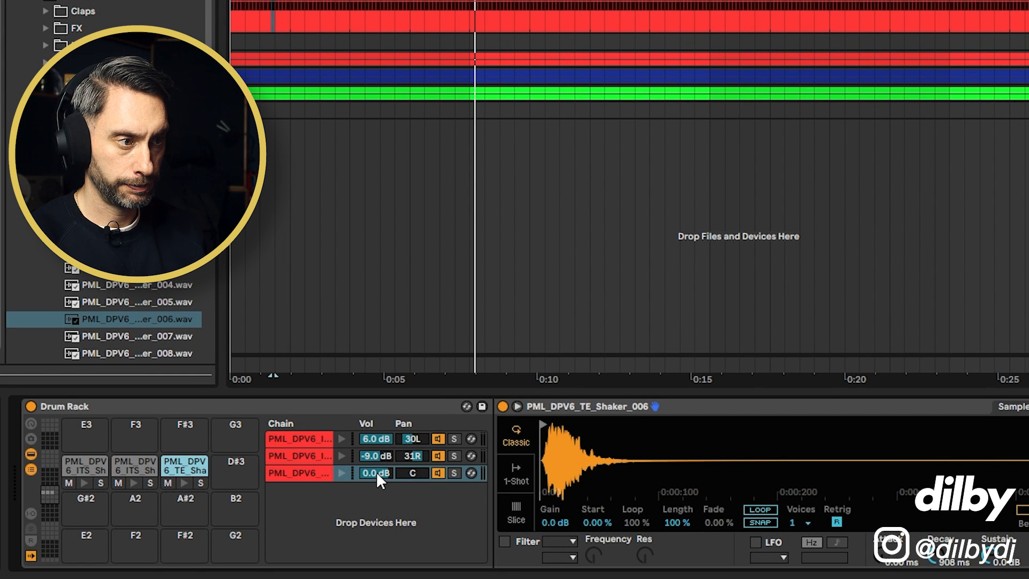
key("space")
mouse_move(376, 472)
left_mouse_down()
mouse_move(377, 485)
mouse_move(386, 475)
left_mouse_up()
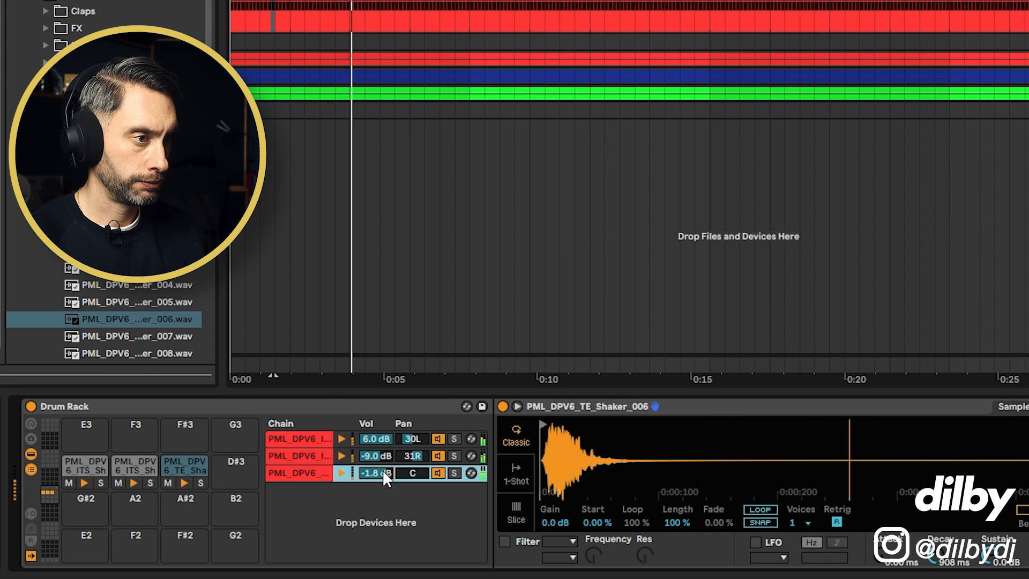
left_click_drag(386, 475, 387, 470)
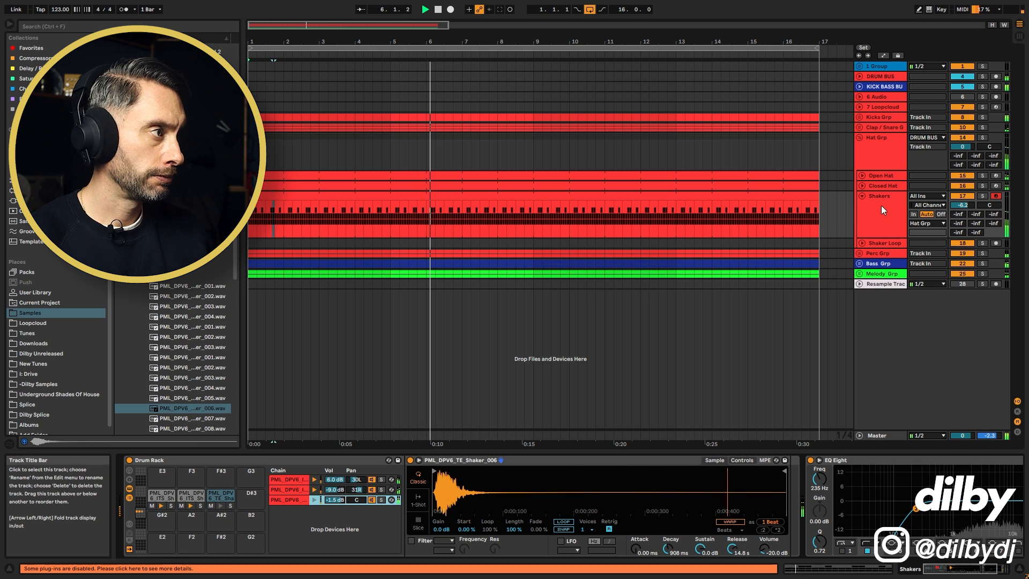
key("space")
Unfold the Perc group, mute the Perc, Melody, Open Hat and Closed Hat tracks, and listen to the shaker groove
left_click(859, 254)
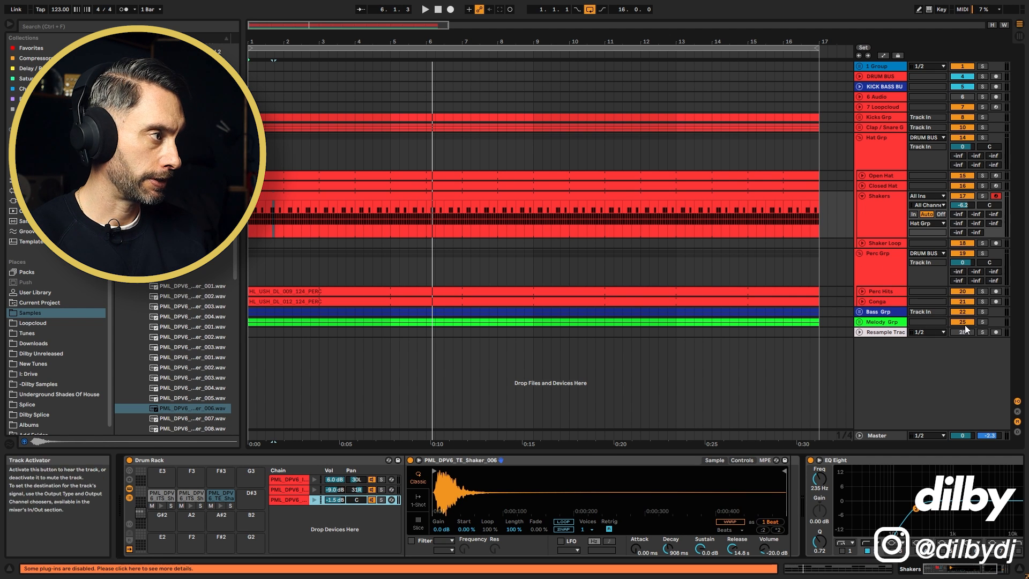
left_click(964, 253)
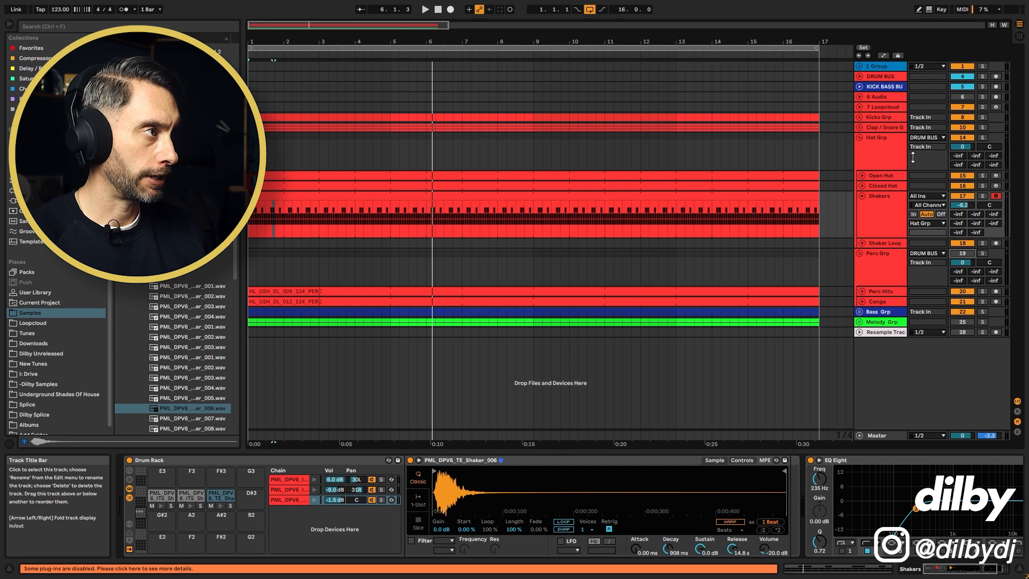
key("space")
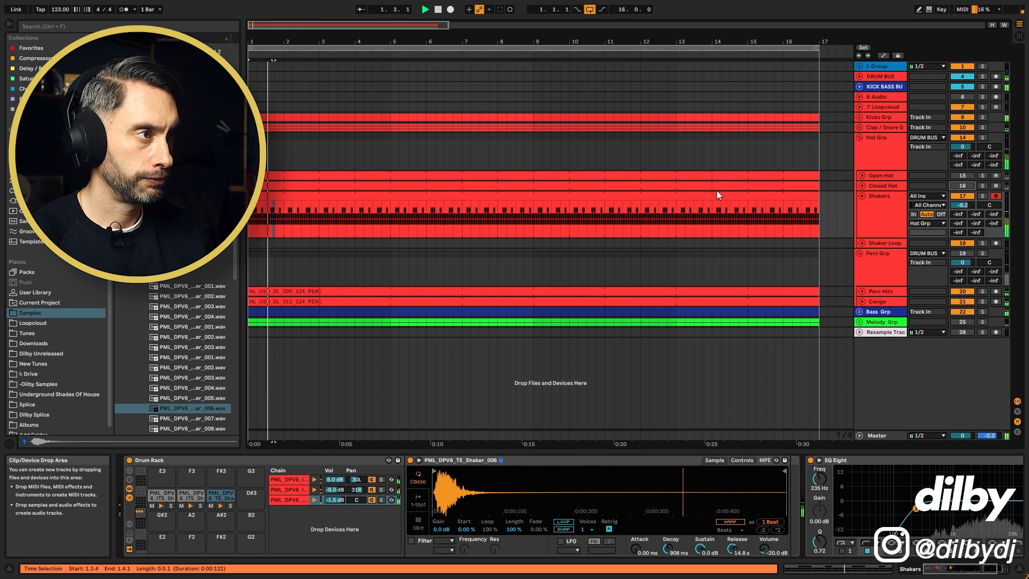
left_click(887, 199)
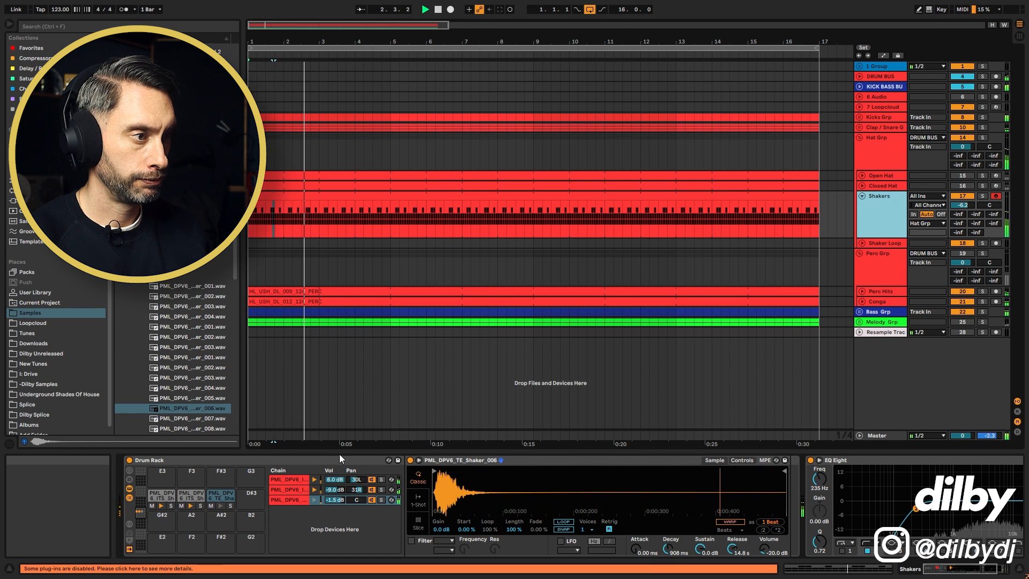
left_click(466, 196)
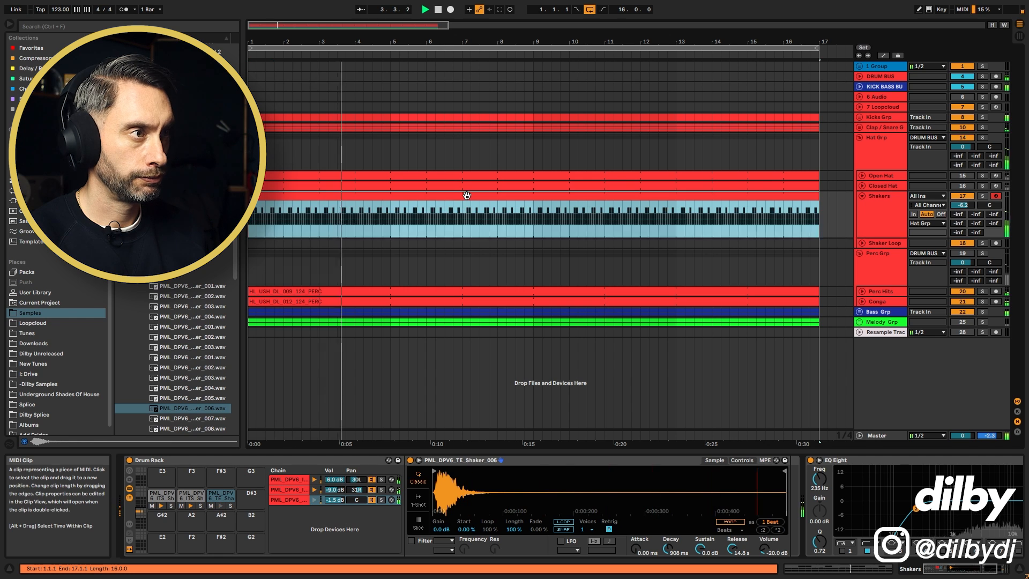
left_click(877, 195)
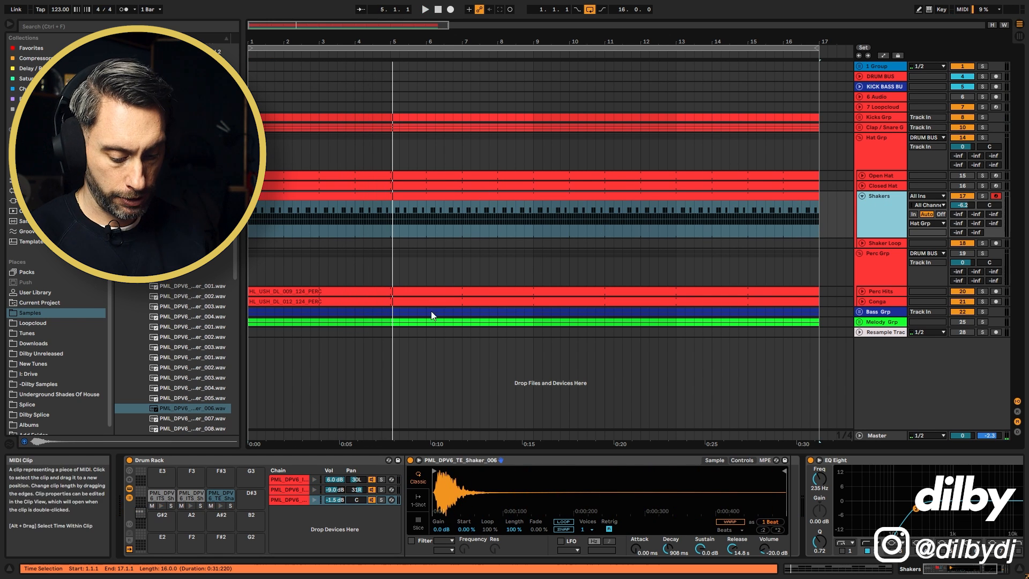
left_click(514, 199)
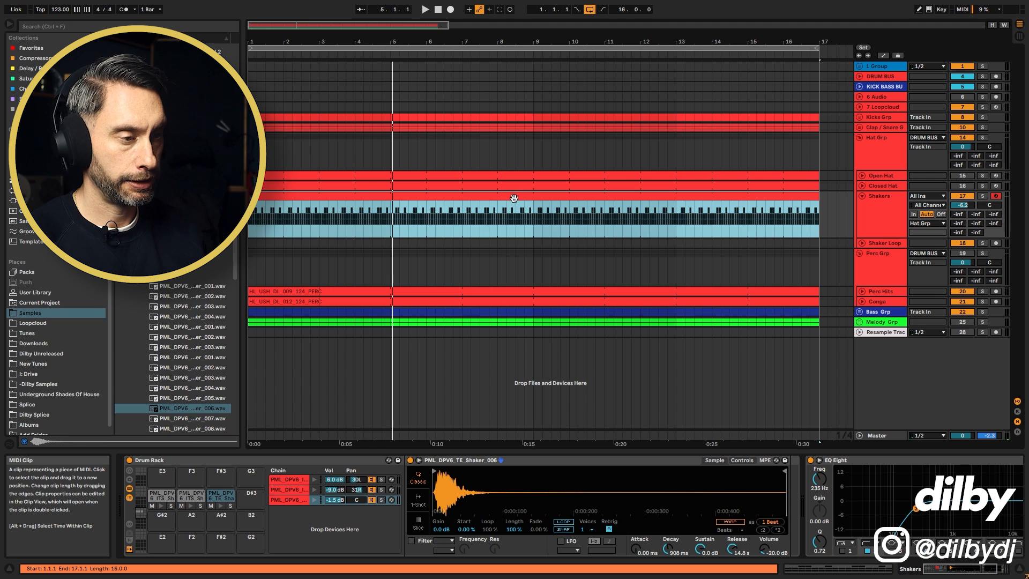
Audition further shaker one-shots in the sample library, starting from the 007 sample
scroll(201, 394, "down", 1)
left_click(200, 391)
left_click(200, 397)
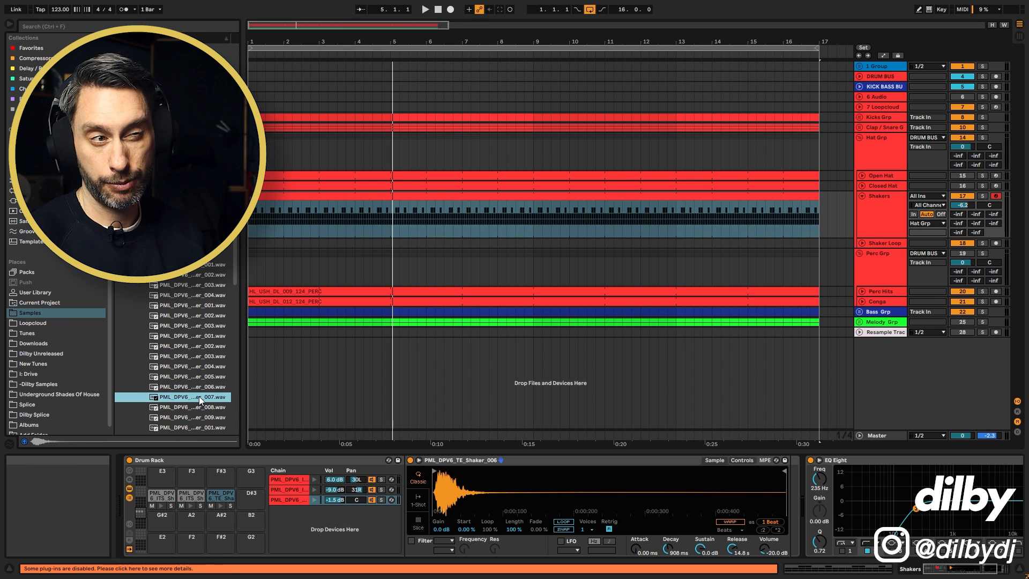
left_click(195, 408)
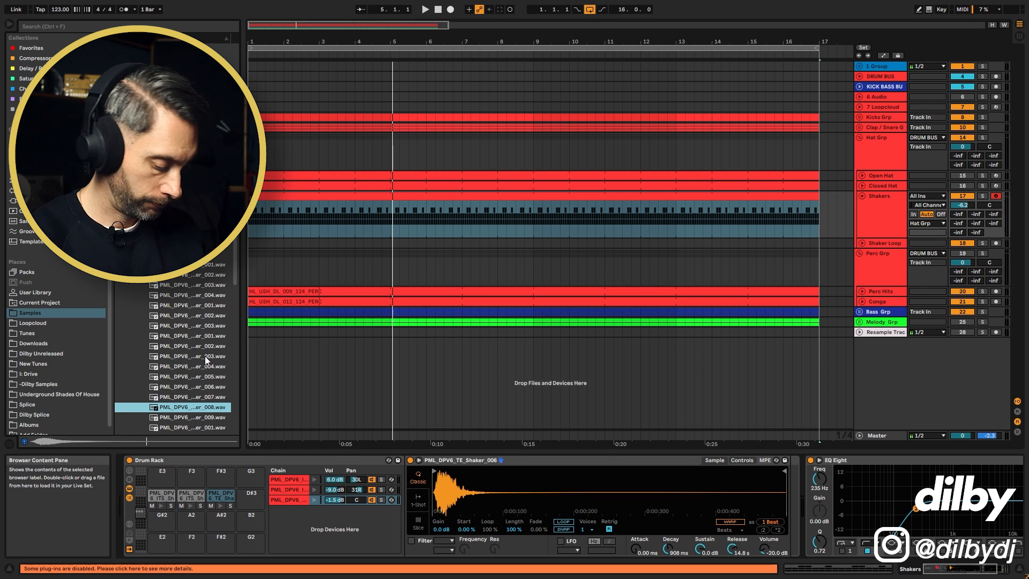
key("Down")
key("Down")
key("Down")
key("Down")
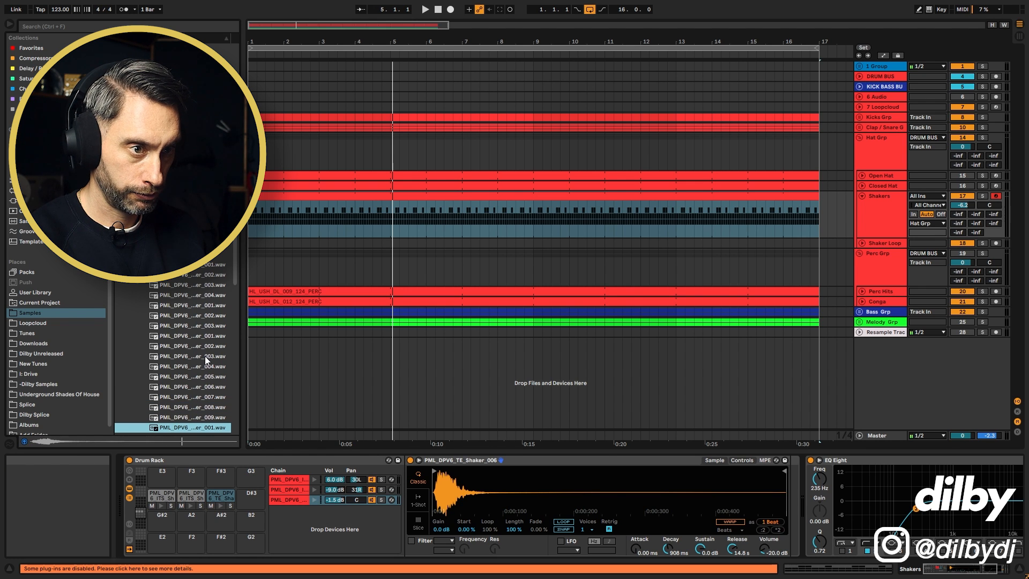
key("Down")
key("Down")
key("Down")
key("Down")
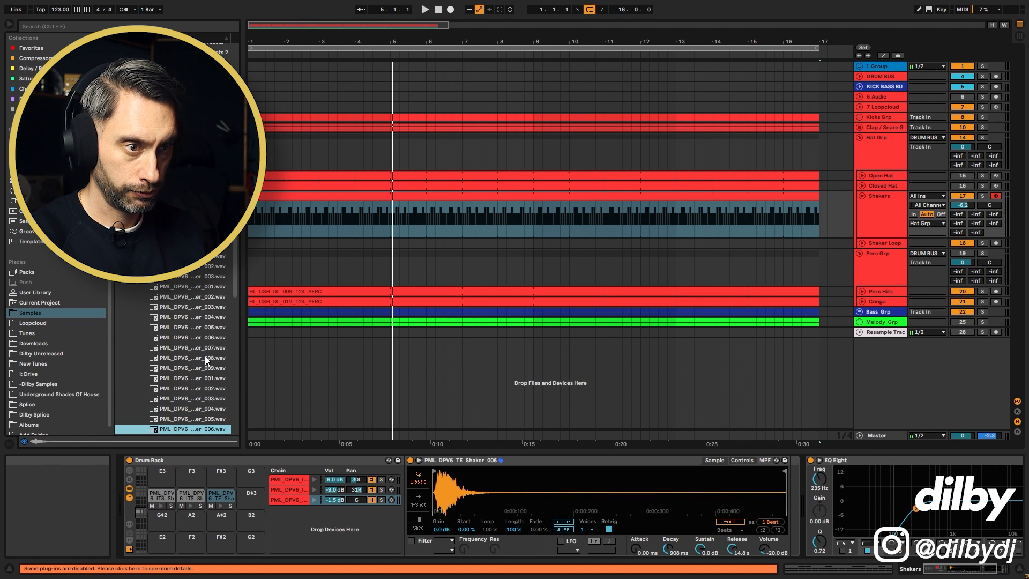
key("Down")
key("Down")
key("Down")
key("Down")
key("Down")
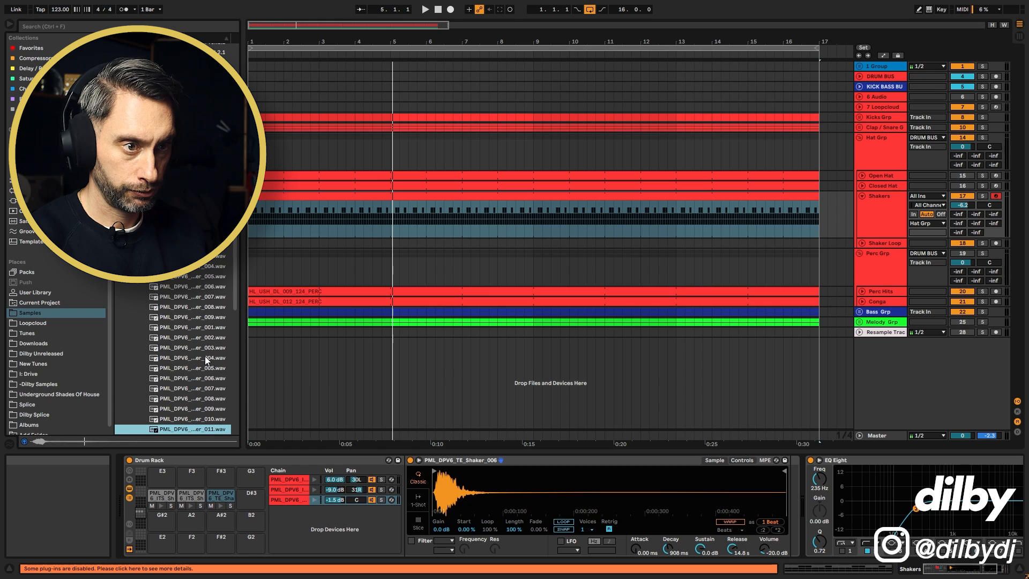
key("Down")
key("Down")
key("Down")
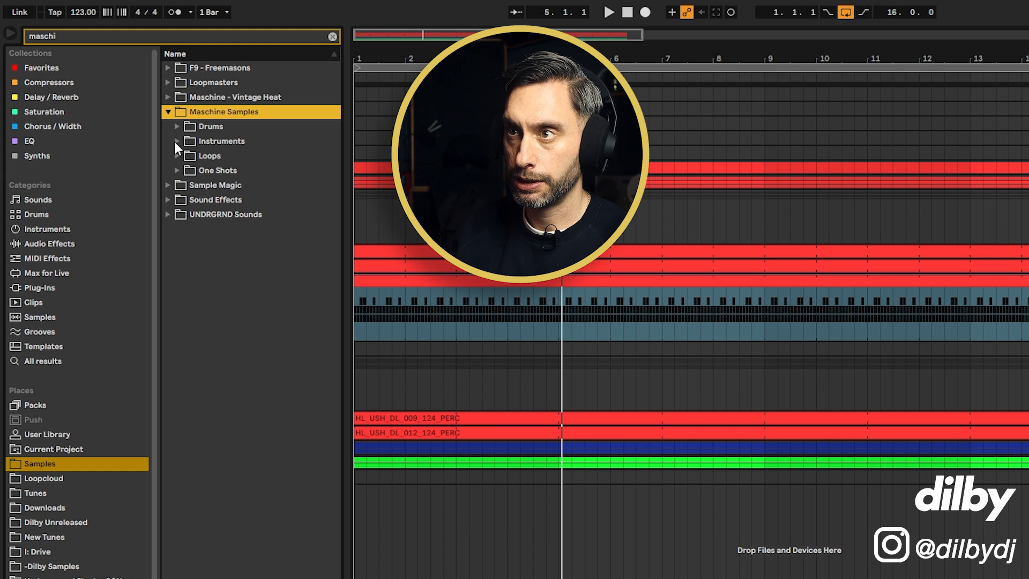
Browse the Metallic folder of the Maschine Samples drums and load Tamb BigHit.wav onto the Drum Rack's D#3 pad
left_click(176, 126)
left_click(186, 243)
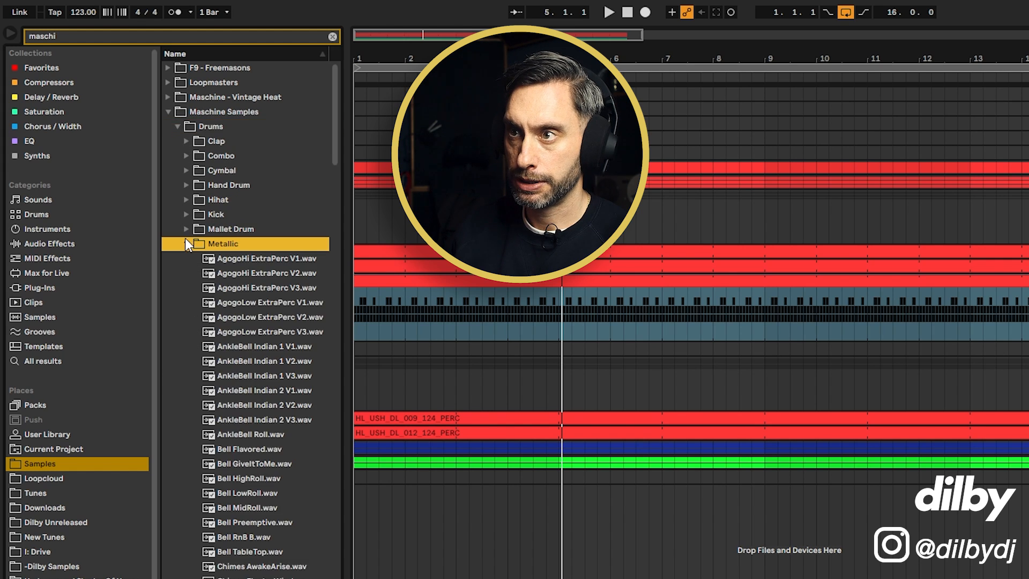
scroll(246, 461, "down", 20)
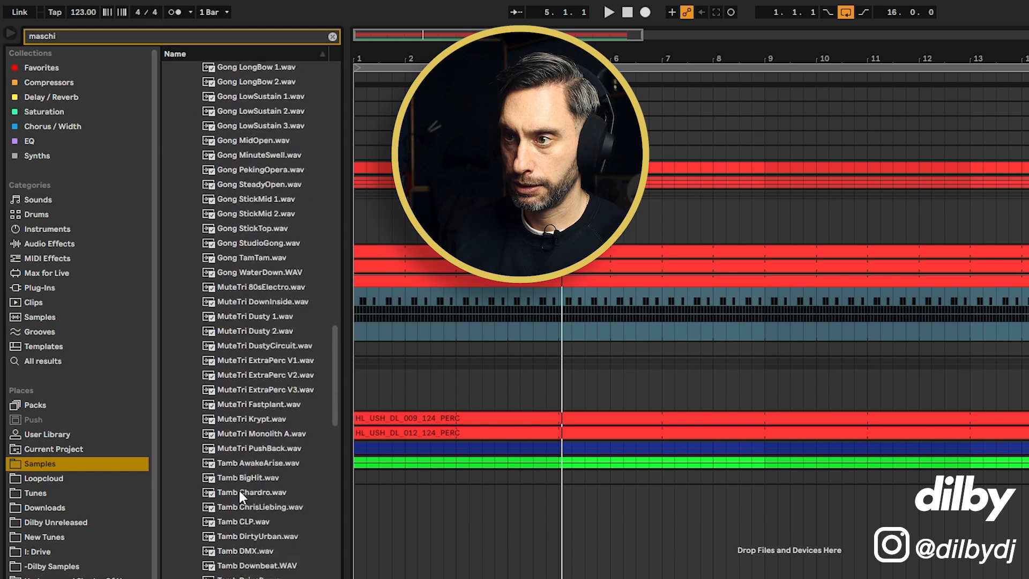
left_click(245, 418)
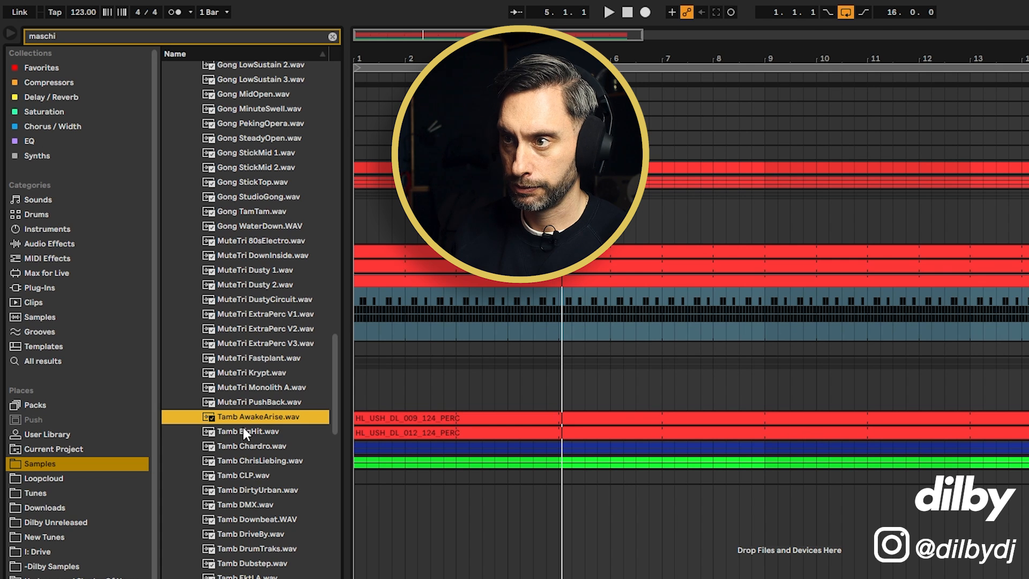
left_click(243, 431)
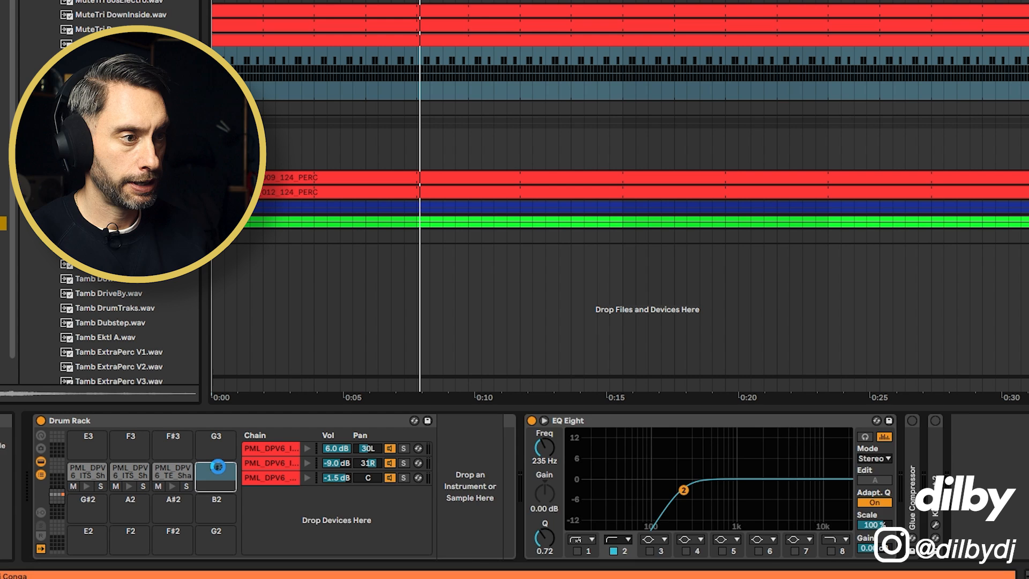
Set the Tamb BigHit chain's volume to -18.8 dB and preview the tambourine hit
left_click(330, 492)
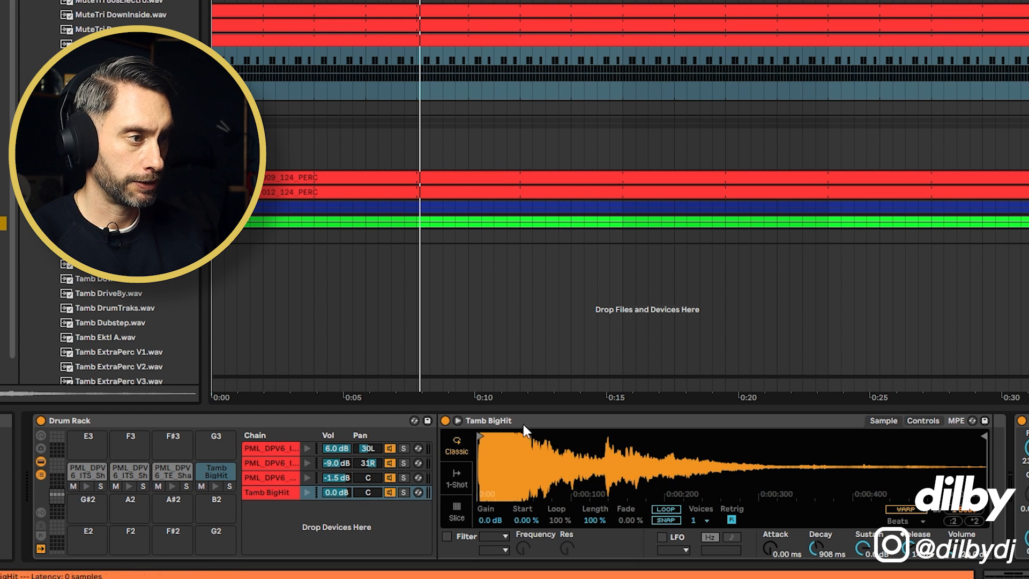
left_click_drag(336, 490, 336, 536)
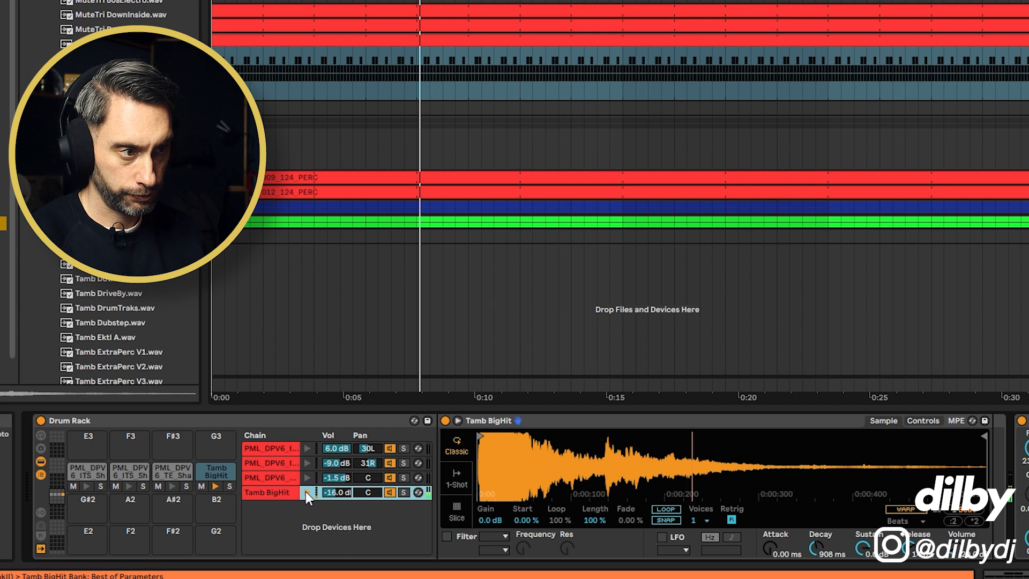
left_click_drag(335, 492, 335, 501)
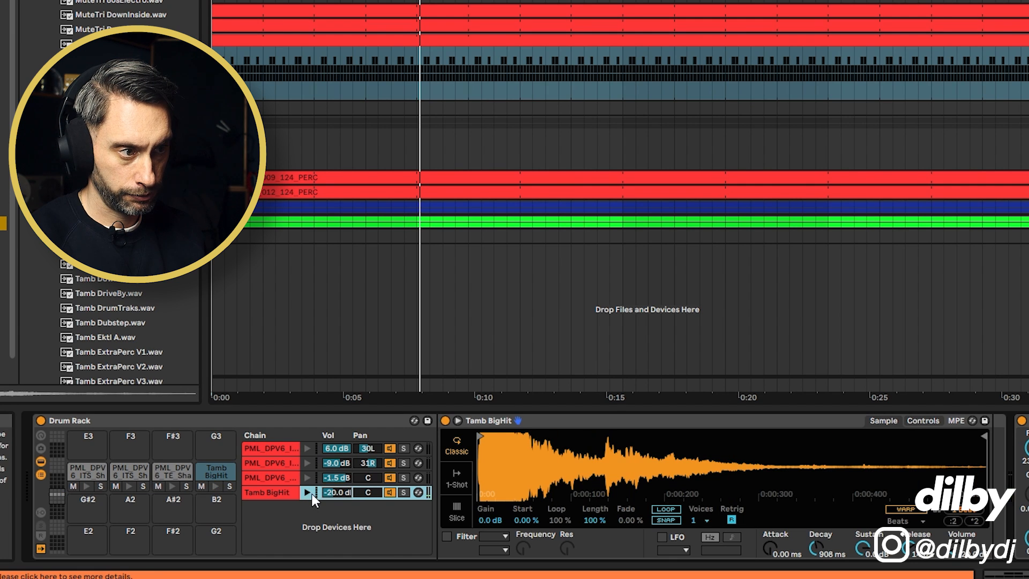
left_click(310, 494)
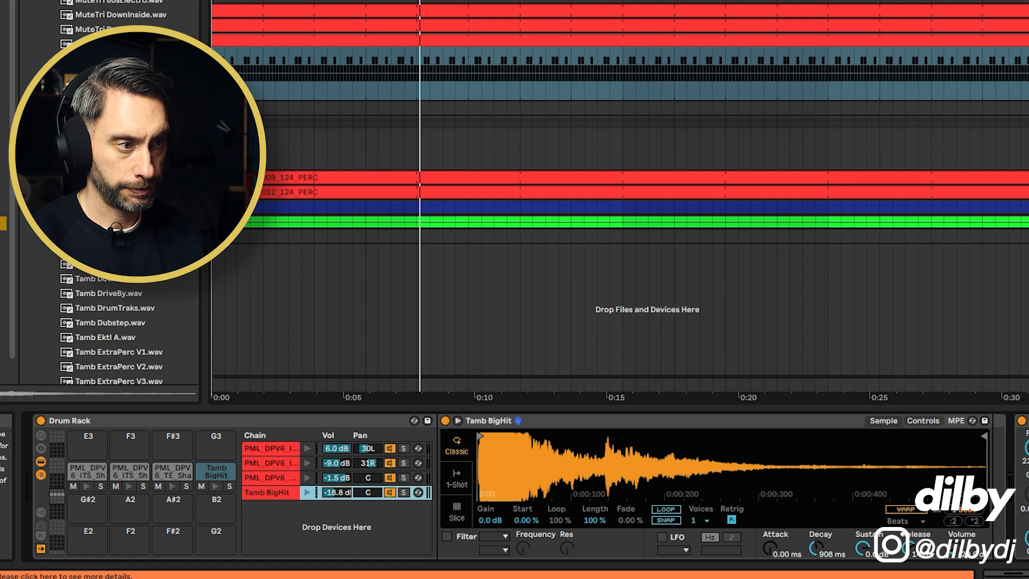
Add a Tamb BigHit note on the first sixteenth of the shaker clip, lower its velocity slightly, and play the loop
double_click(414, 42)
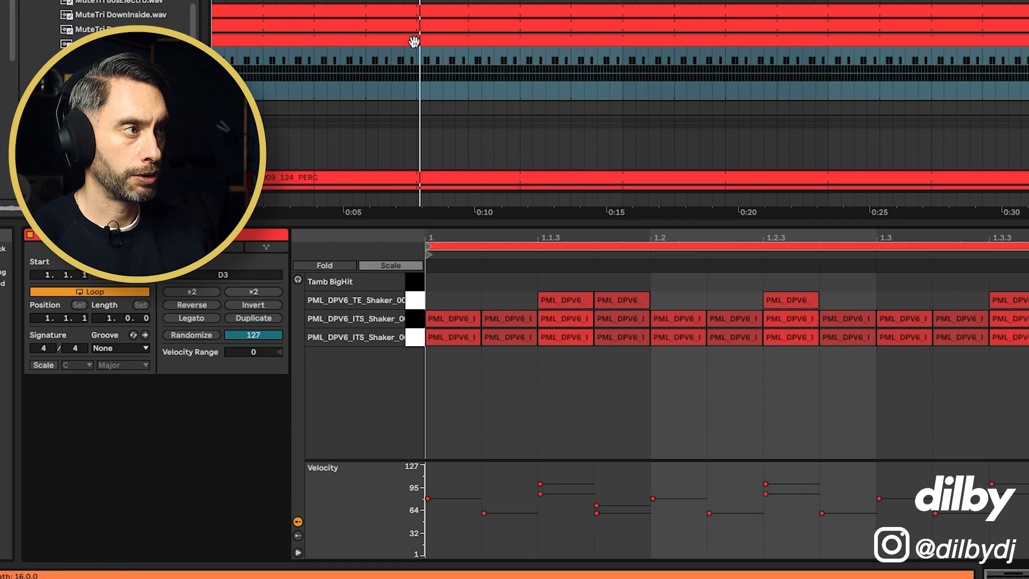
double_click(451, 279)
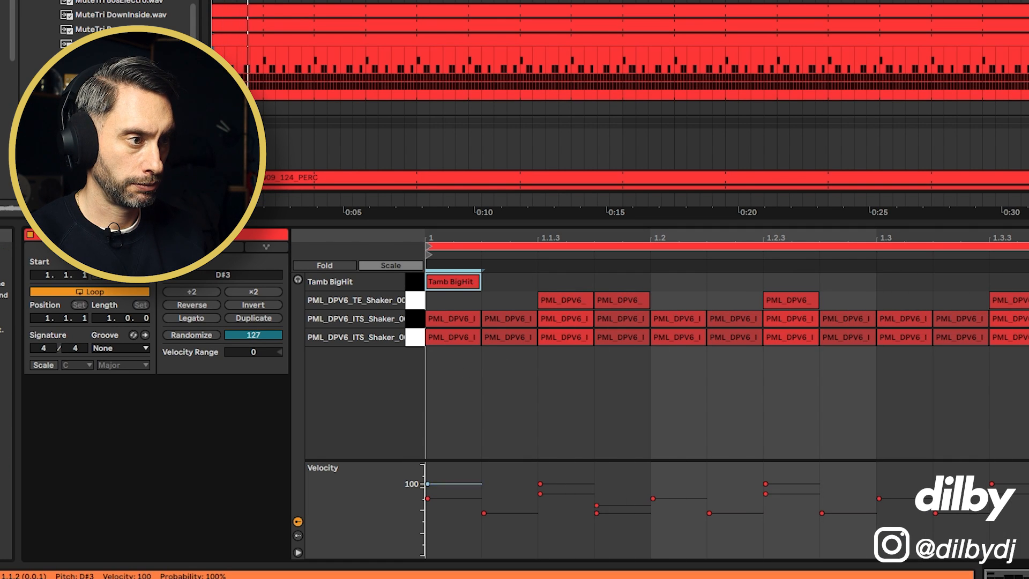
left_click_drag(449, 476, 449, 484)
key("space")
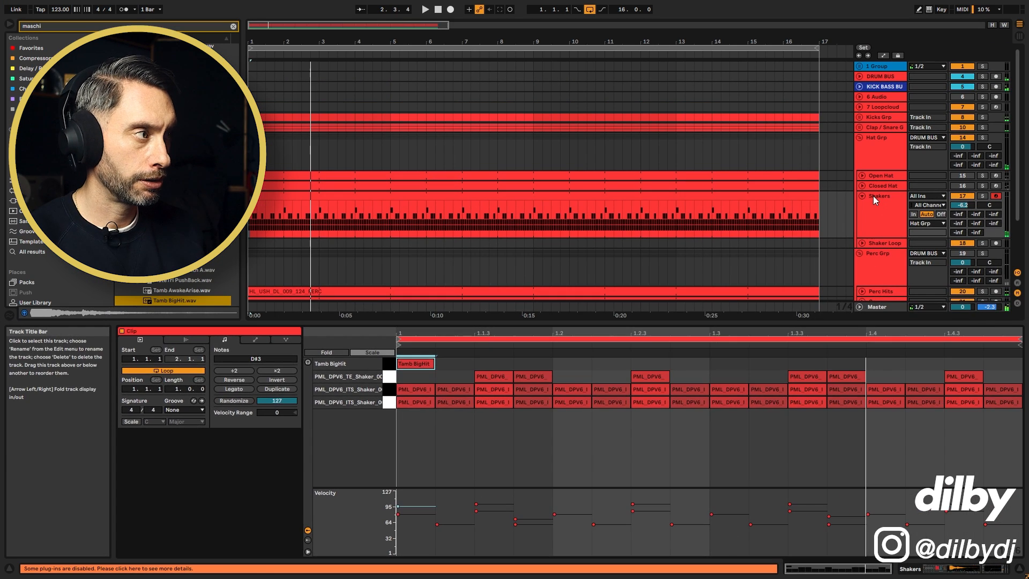
Hot-swap the Tamb BigHit pad's sample while the loop plays, trying Tamb Chardro and Tamb ChrisLiebing before Tamb CLP.wav
left_click(964, 139)
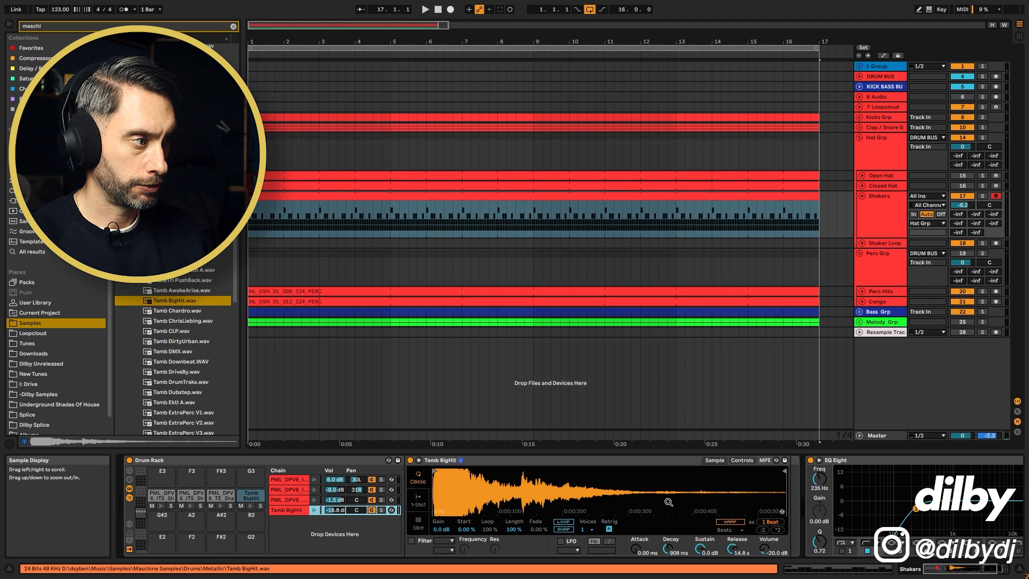
left_click(783, 512)
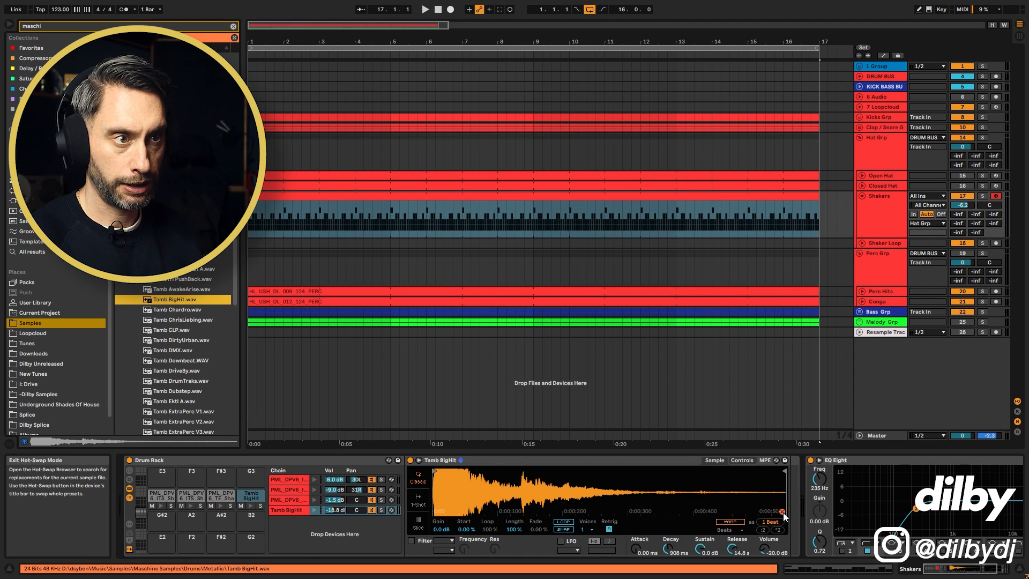
key("space")
key("Down")
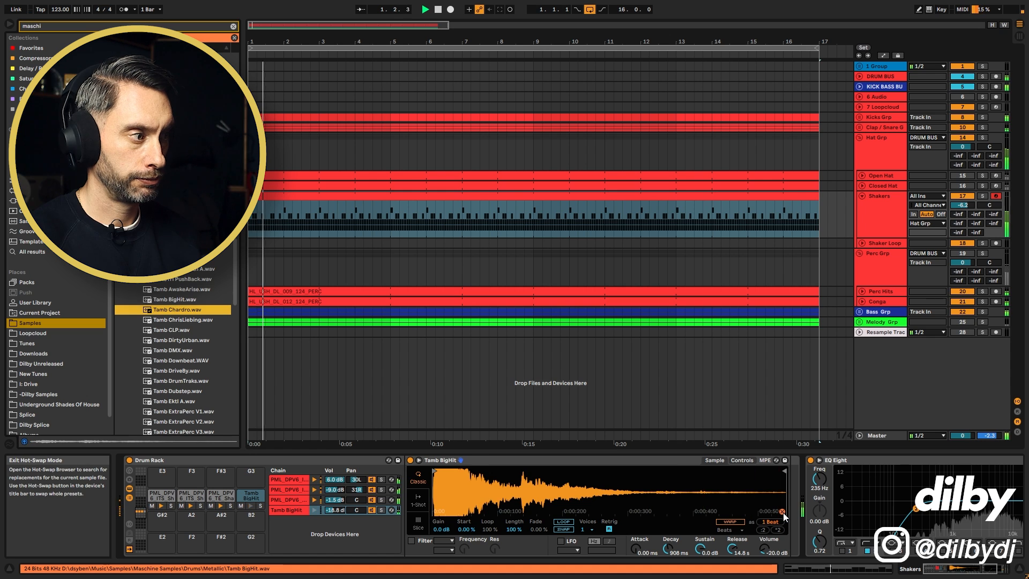
key("Down")
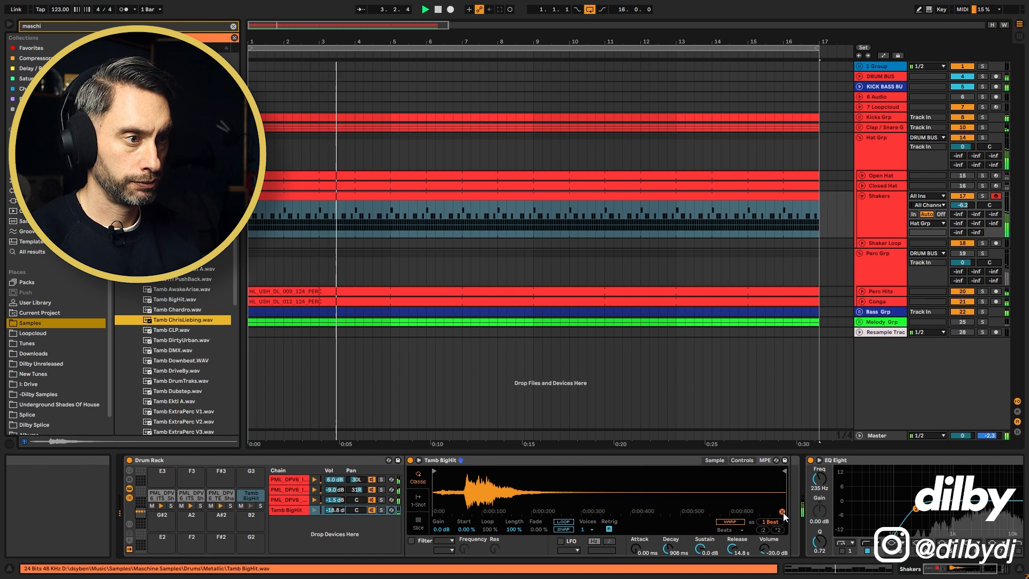
key("Down")
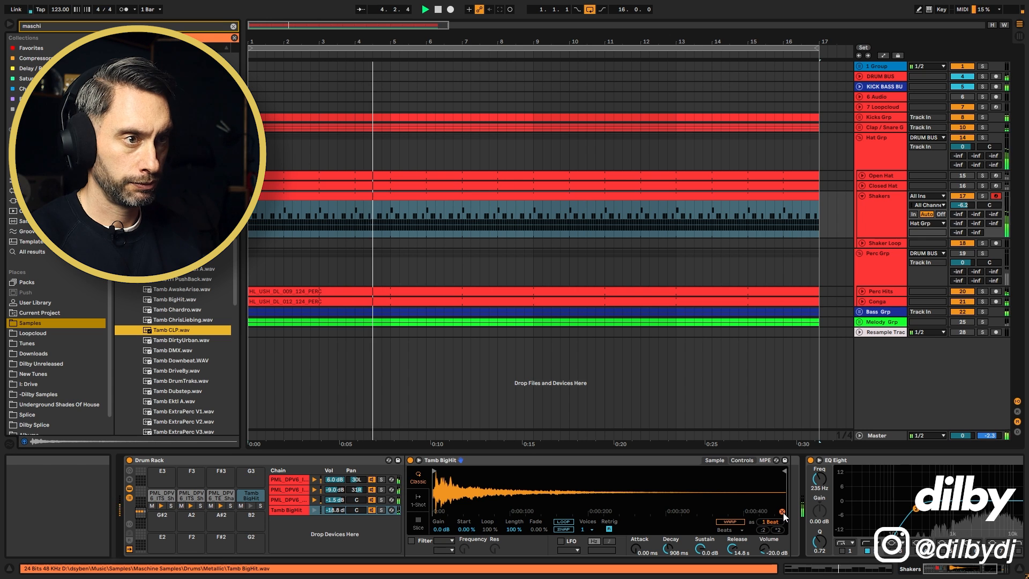
Raise the tambourine chain's volume to -7.0 dB and play the loop
key("space")
left_click_drag(335, 510, 335, 497)
key("space")
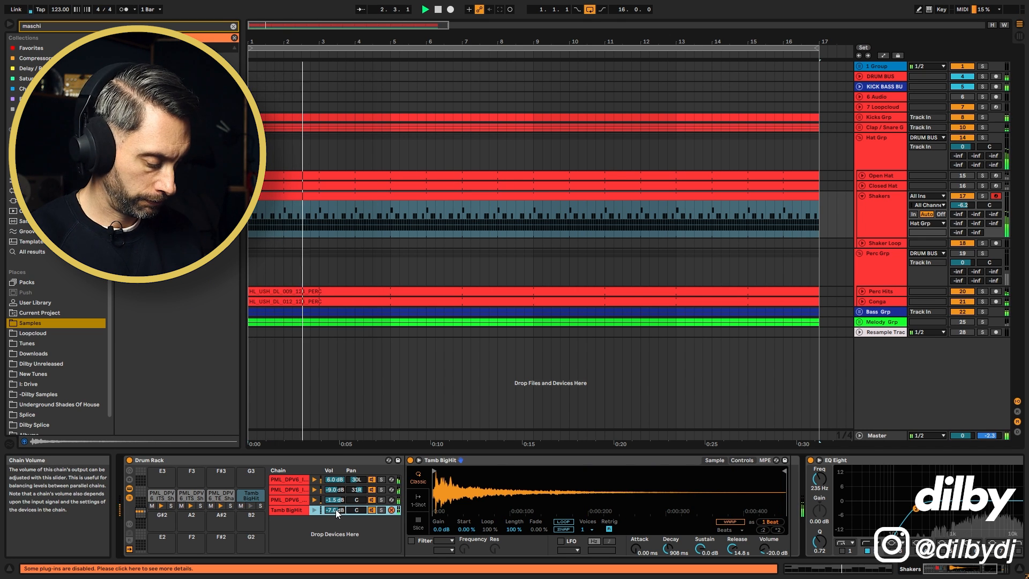
Swap through further tambourine samples in the Metallic folder and settle on Tamb Innerworks.wav for the pad
key("Down")
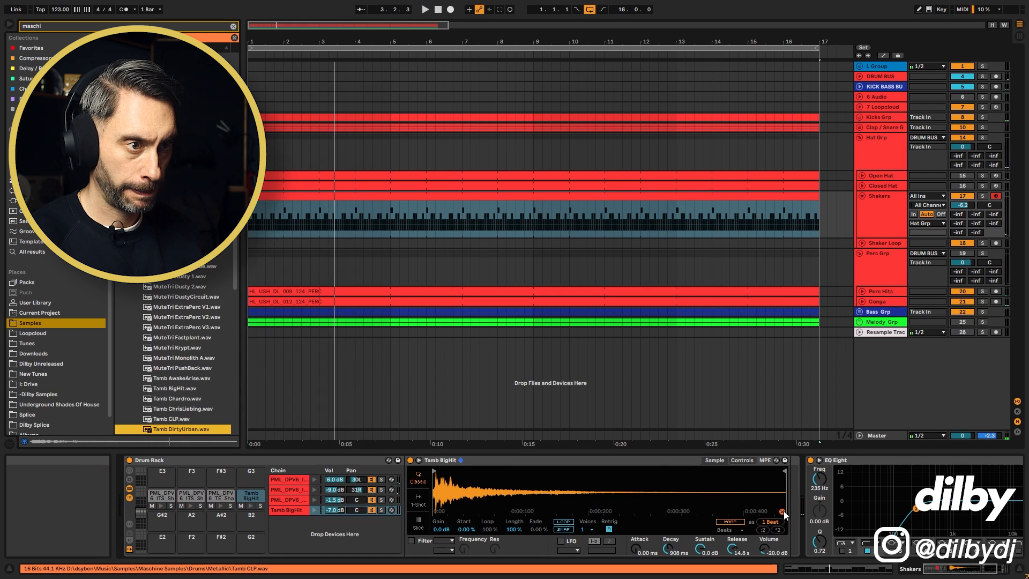
key("Down")
key("Down")
key("Down")
key("Down")
key("Down")
key("Down")
key("Down")
key("Down")
key("Down")
key("Down")
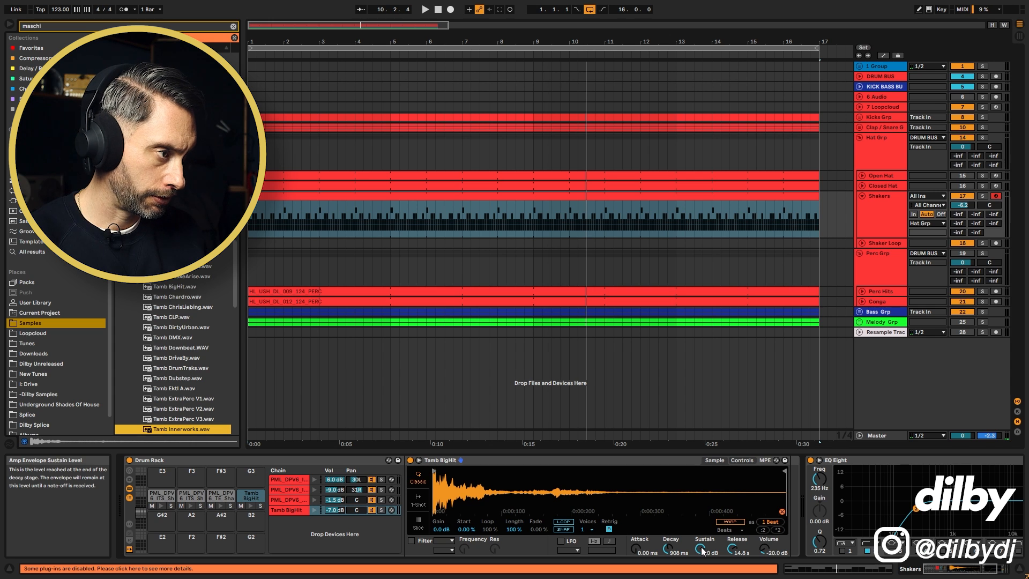
key("Escape")
Shorten the tambourine's amp envelope with sustain at -12 dB and release at 2.37 s, checking it in the playing loop
left_click_drag(701, 547, 701, 555)
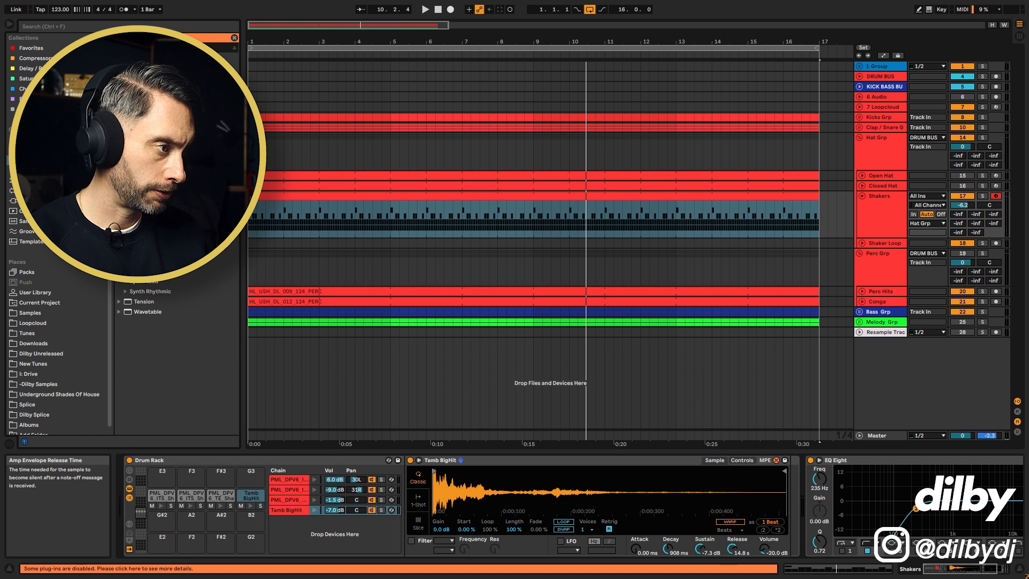
key("space")
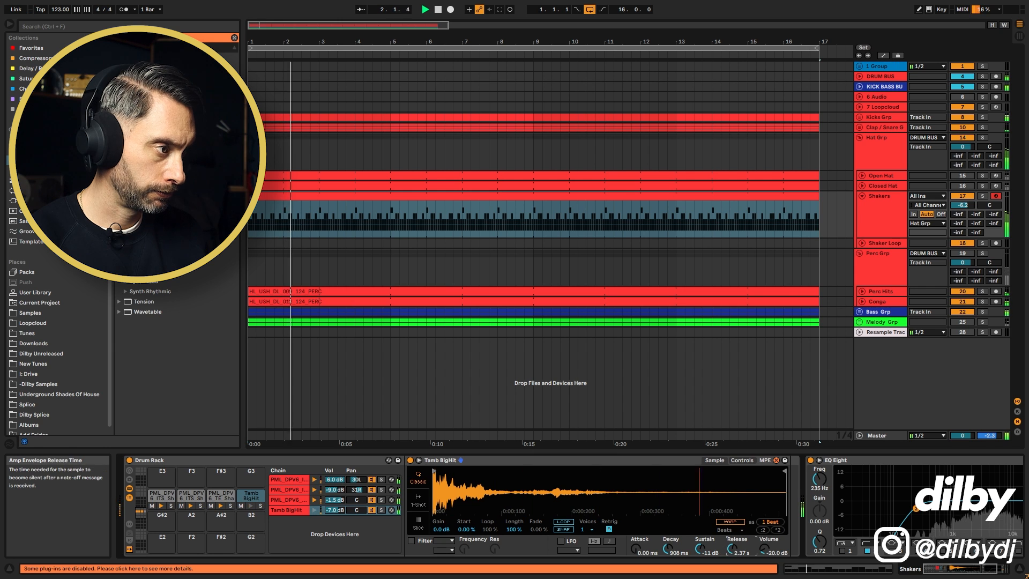
left_click_drag(703, 549, 703, 551)
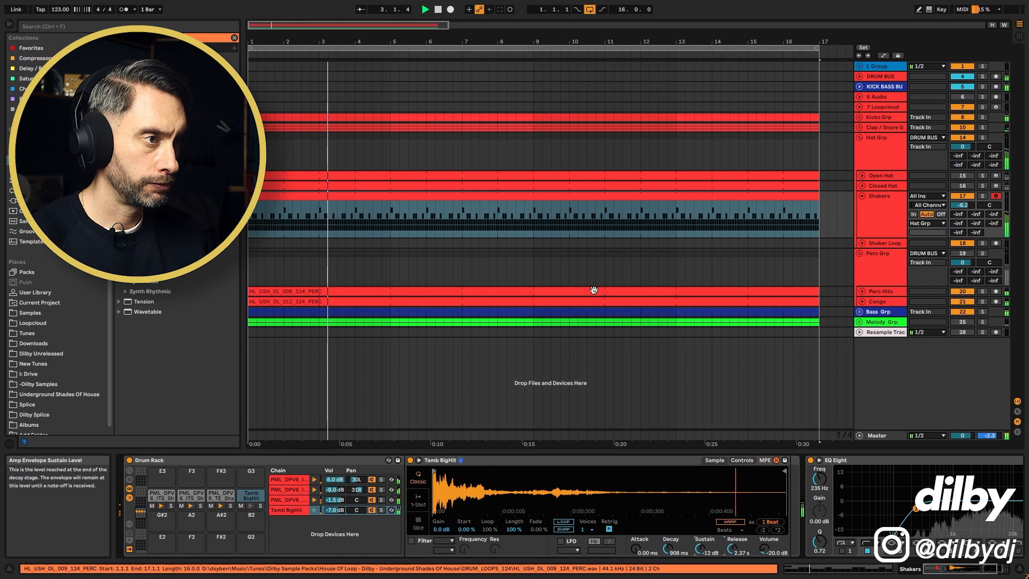
left_click(471, 201)
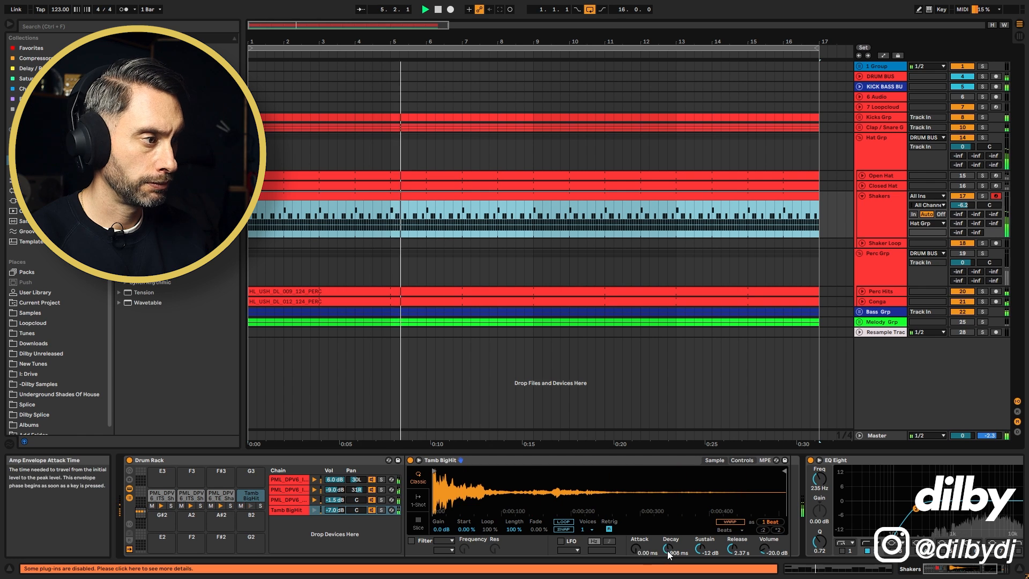
key("space")
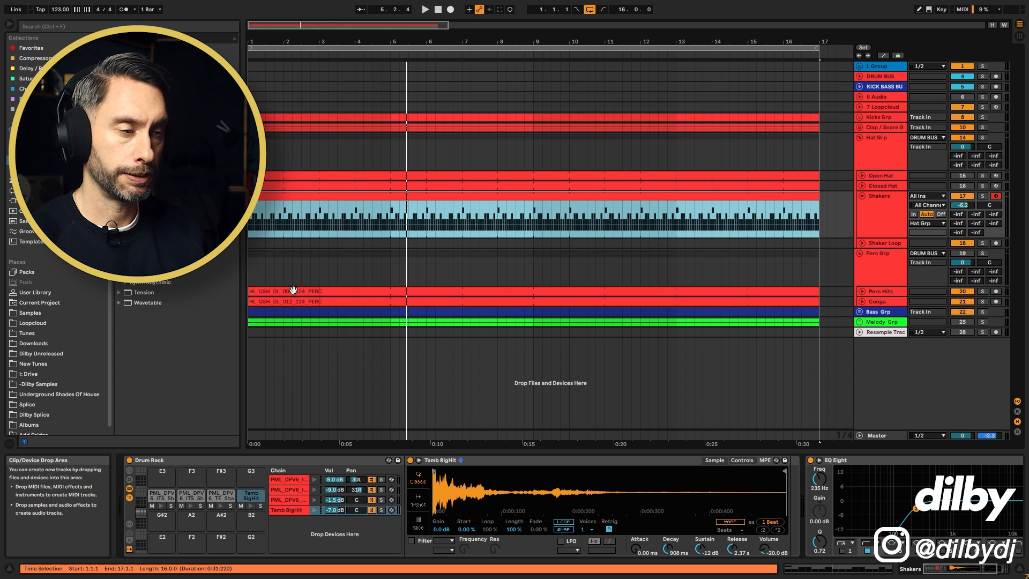
Show the pad's sample in the browser, audition neighbouring tambourines and load Tamb LM1.wav onto the Drum Rack's G#2 pad
right_click(464, 487)
left_click(496, 498)
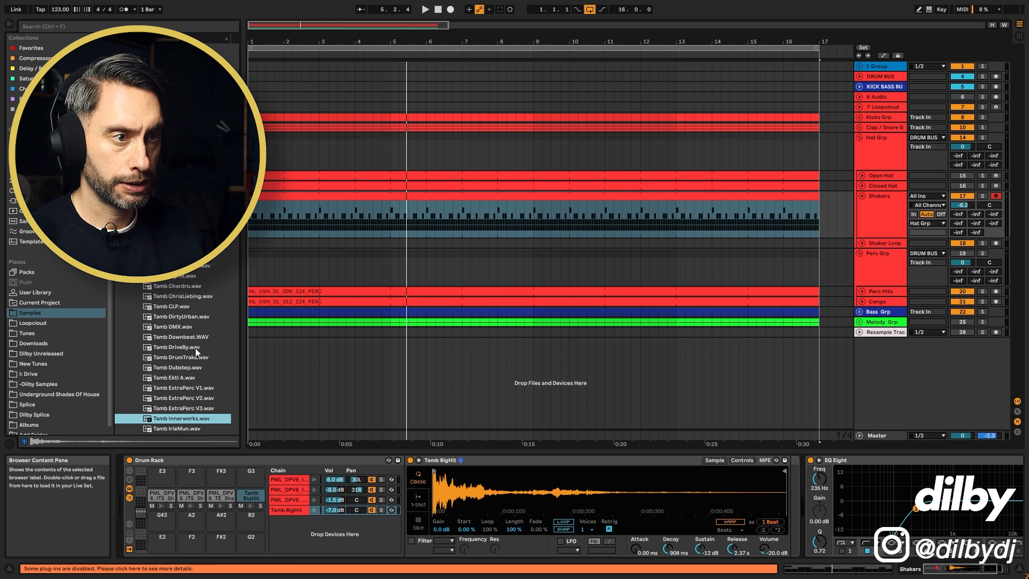
scroll(188, 372, "down", 1)
key("Down")
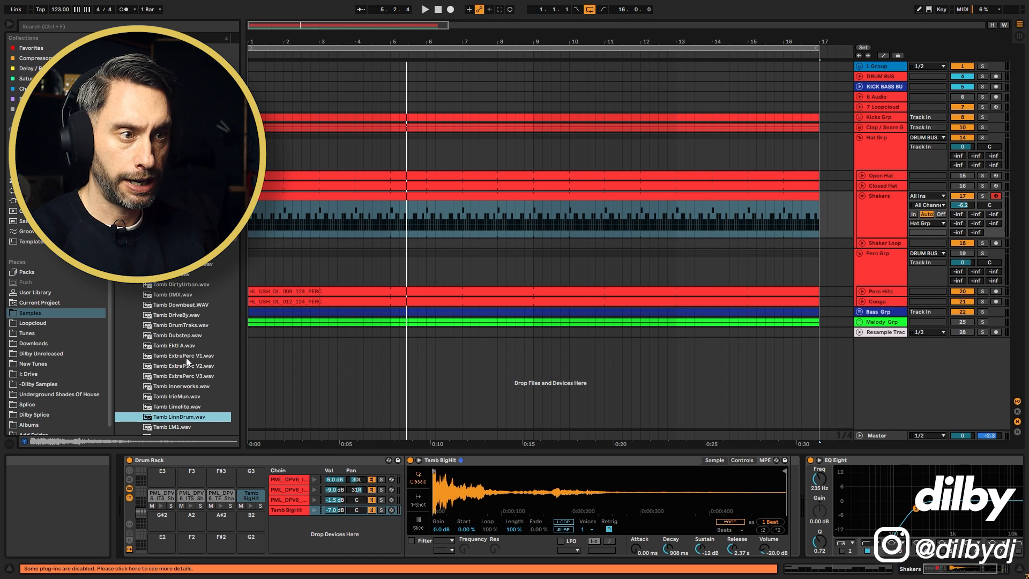
left_click(185, 405)
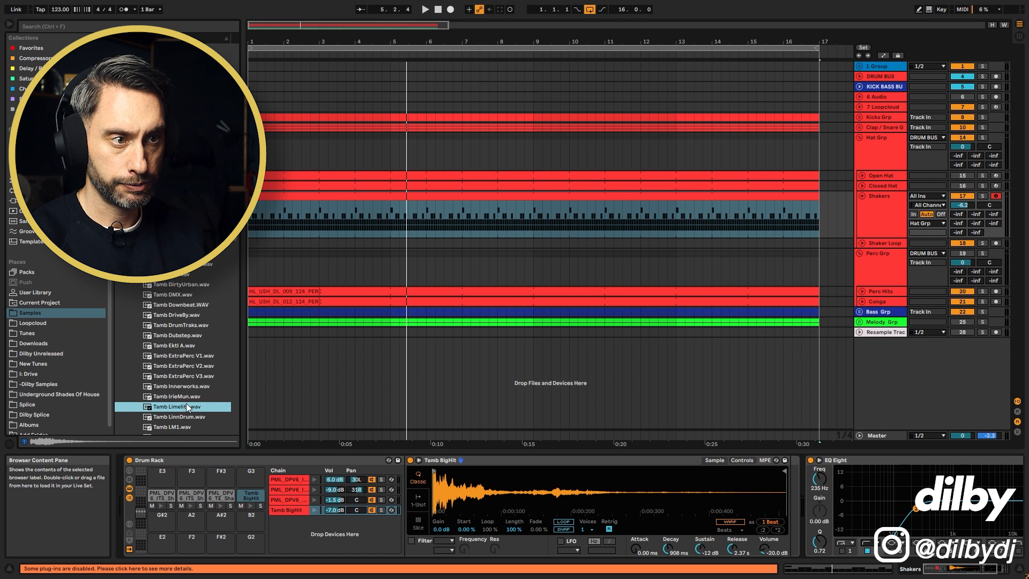
key("Down")
key("Down")
key("Down")
key("Up")
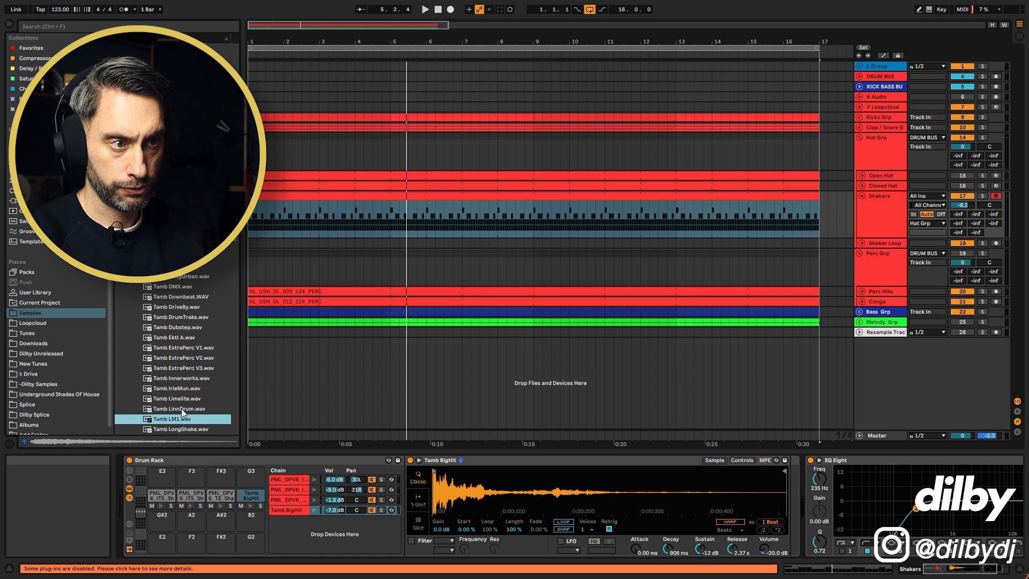
left_click_drag(181, 419, 163, 528)
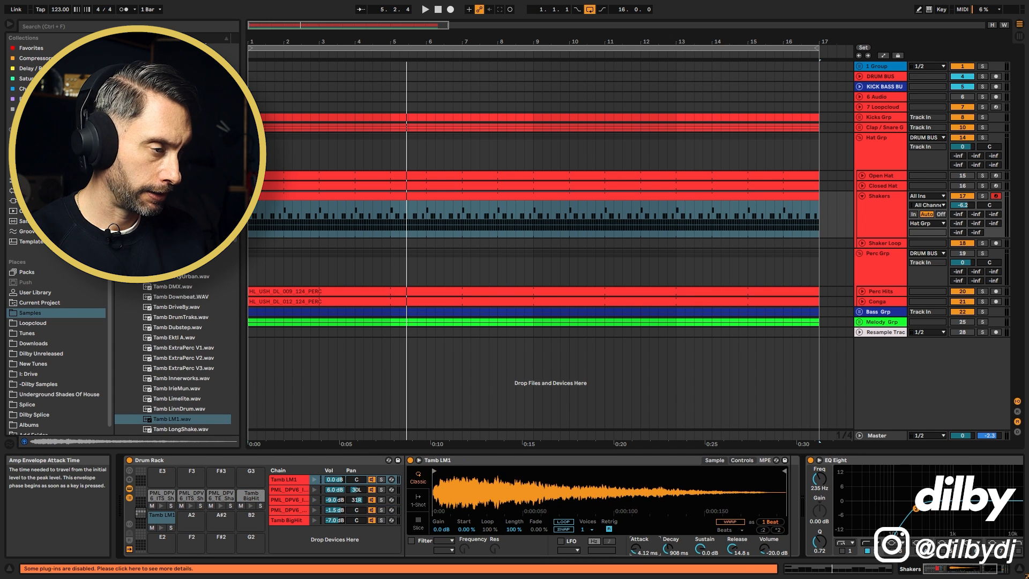
Add a Tamb LM1 note on the first sixteenth of the shaker clip and duplicate it onto every sixteenth of the bar
key("shift+Tab")
left_click(417, 415)
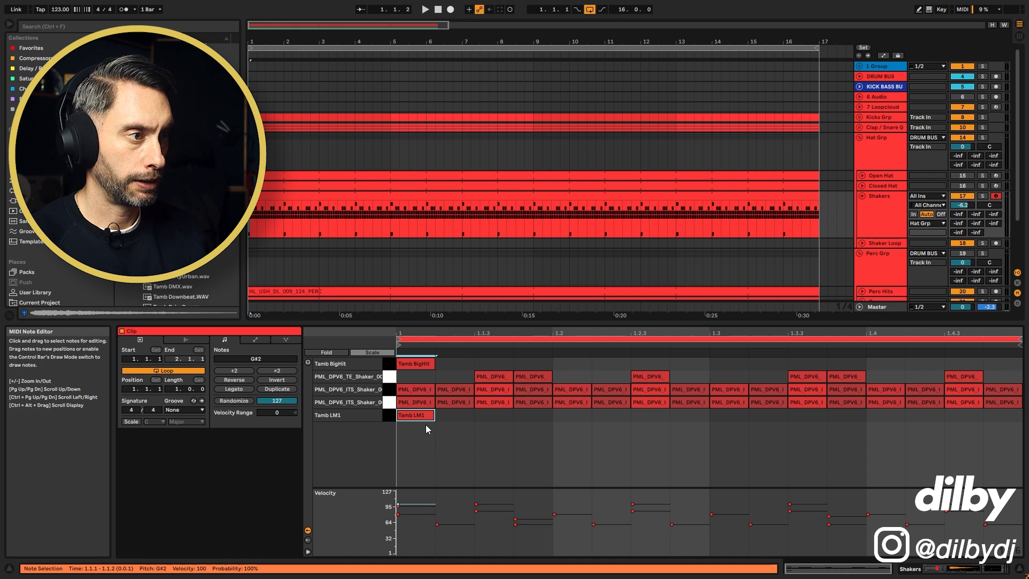
key("ctrl+d")
key("ctrl+d")
key("ctrl+d")
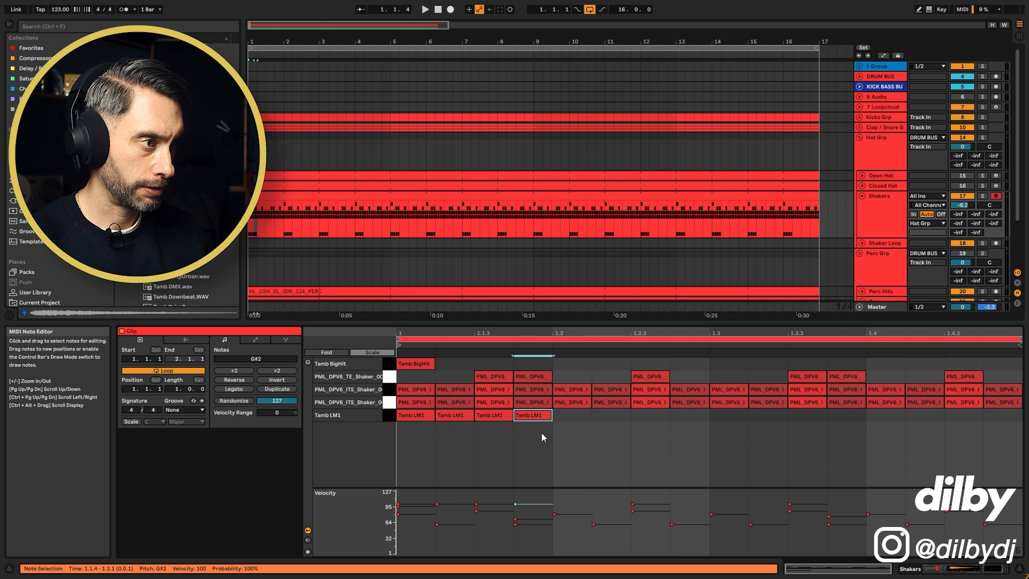
left_click_drag(541, 433, 413, 410)
key("ctrl+d")
key("ctrl+d")
key("ctrl+d")
Play the loop, lower the Tamb LM1 chain's volume to -15.2 dB and reopen the shaker clip's notes
key("space")
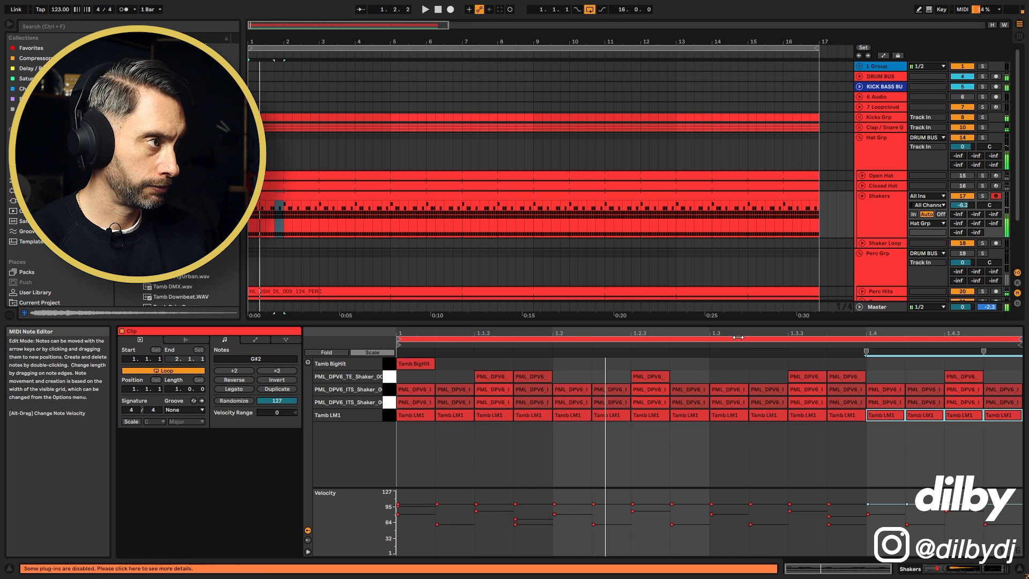
key("shift+Tab")
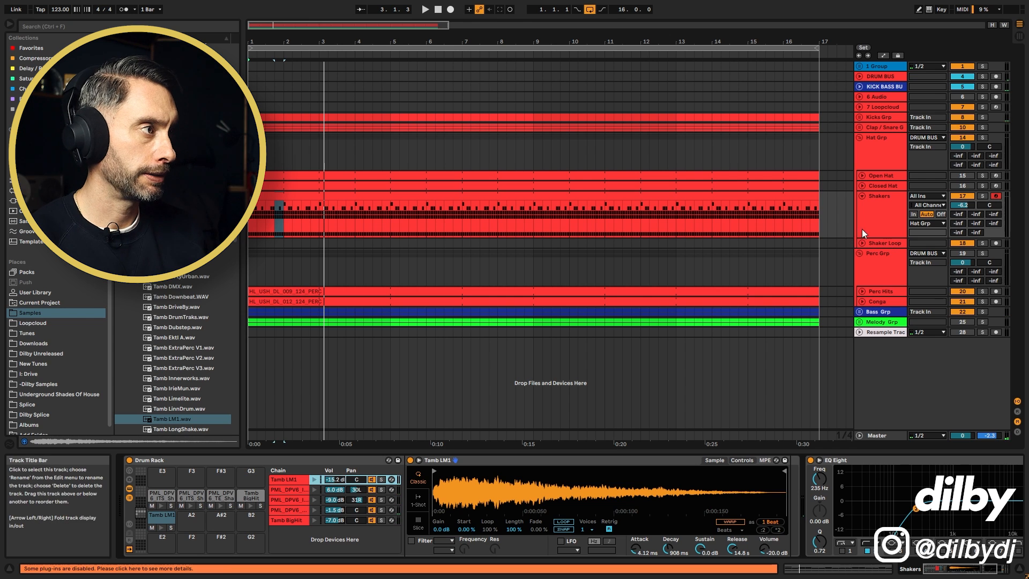
double_click(537, 209)
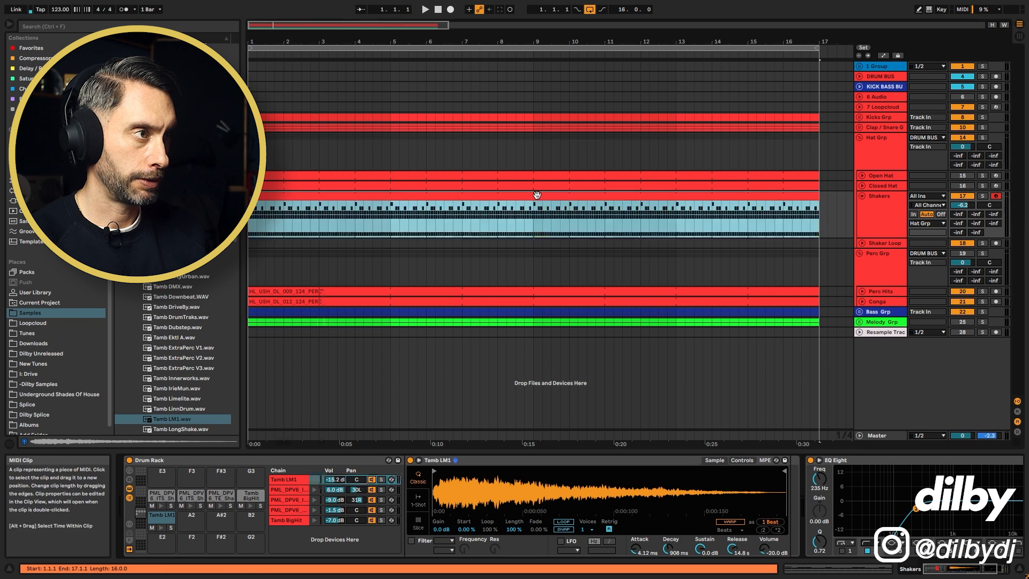
key("space")
Give Tamb LM1's second and fourth sixteenths velocity 60 by copying the C3 shaker notes, and set its third sixteenth's velocity to 93
left_click(416, 415)
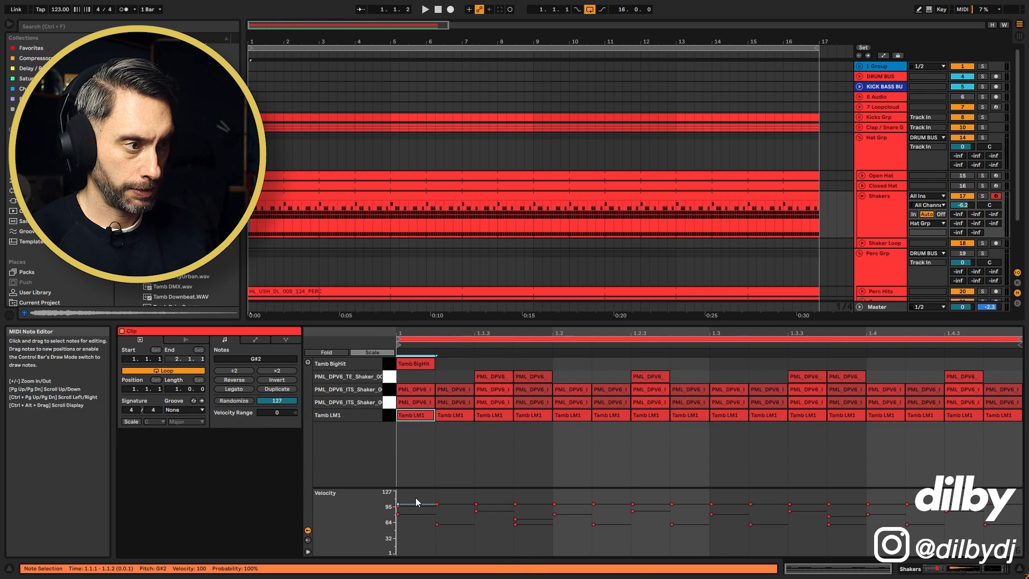
left_click(471, 402)
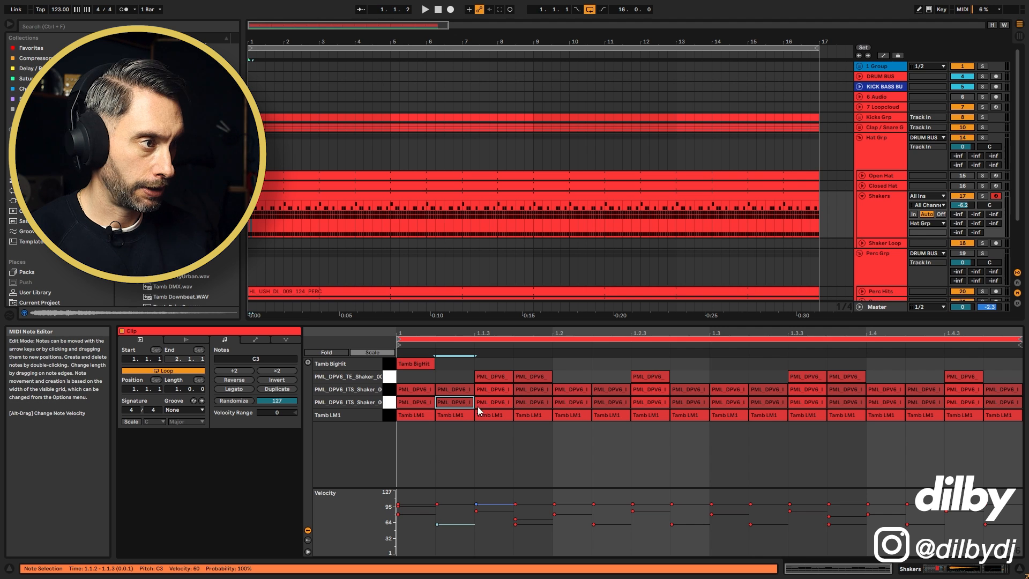
left_click(539, 404, "shift")
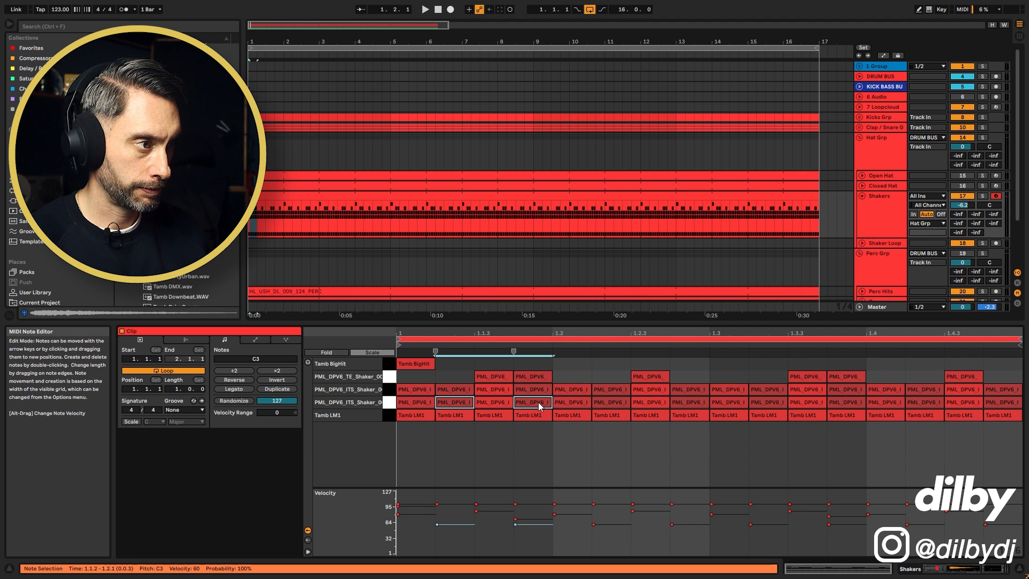
left_click_drag(538, 402, 536, 414)
left_click(501, 417)
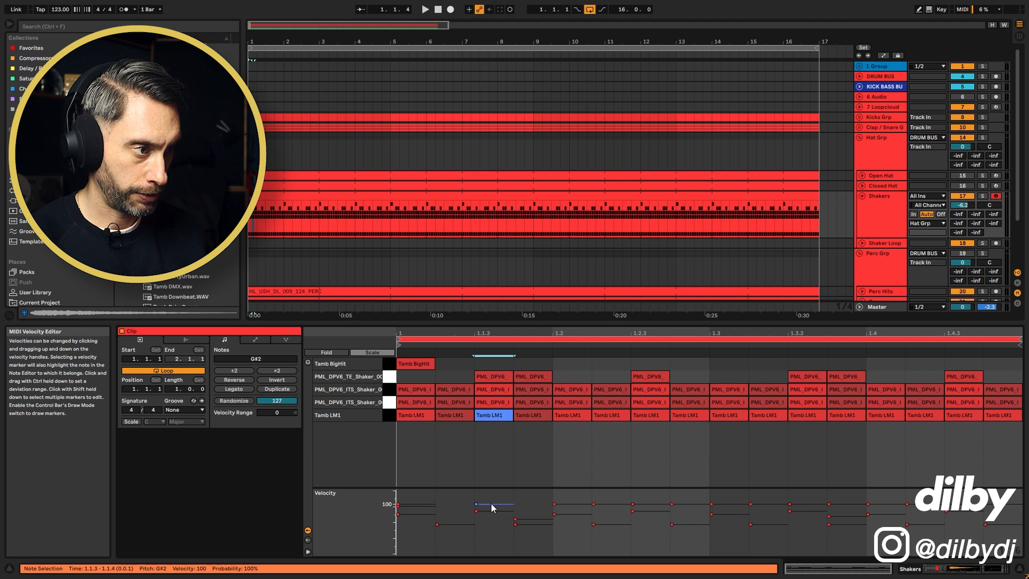
left_click_drag(491, 503, 491, 508)
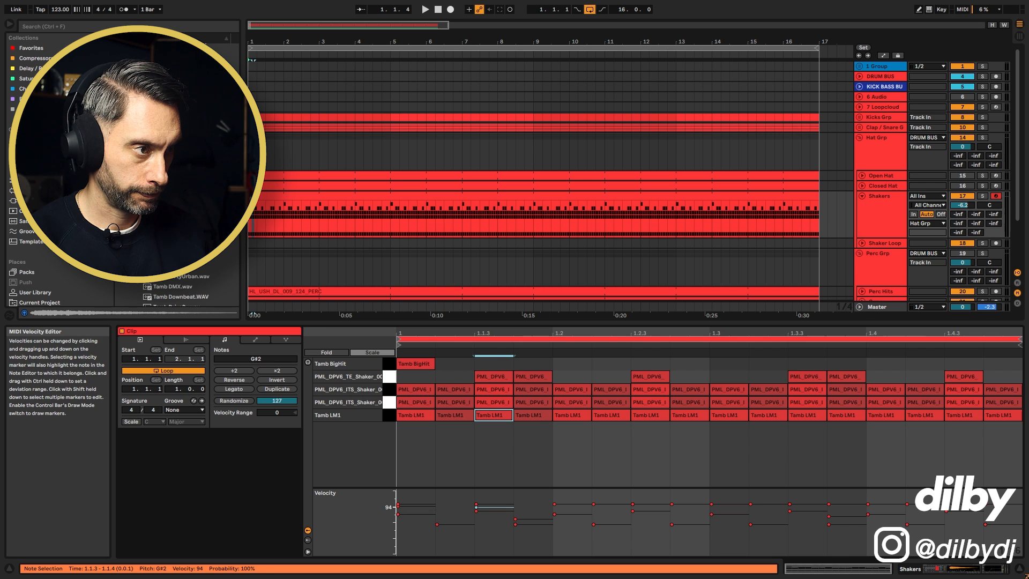
Duplicate the first beat's four Tamb LM1 notes across the other three beats and play the loop
left_click_drag(536, 430, 404, 417)
key("ctrl+d")
key("ctrl+d")
key("ctrl+d")
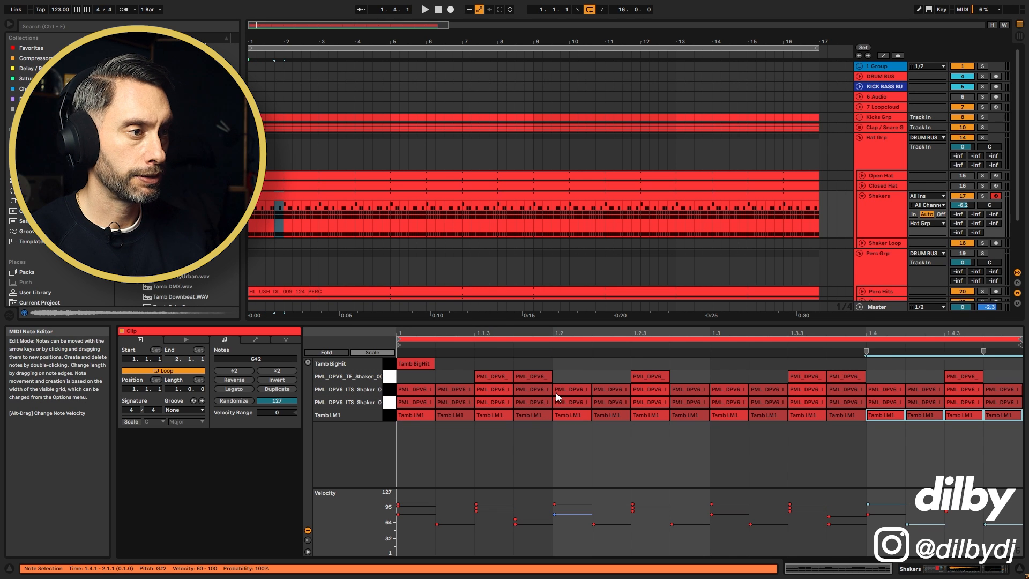
key("space")
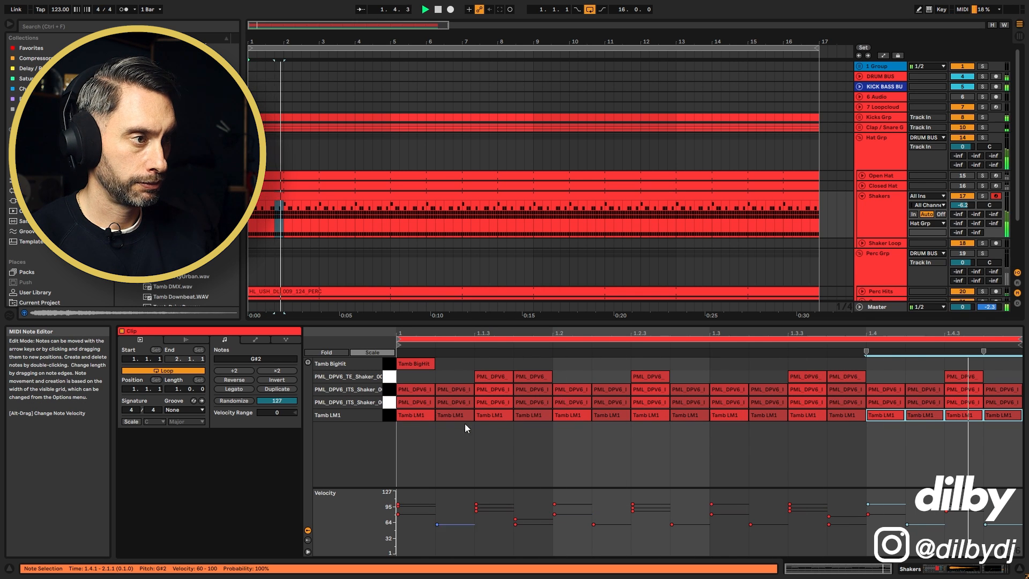
Lower the velocity of the first Tamb LM1 note to 86 and play the loop
left_click(418, 417)
key("space")
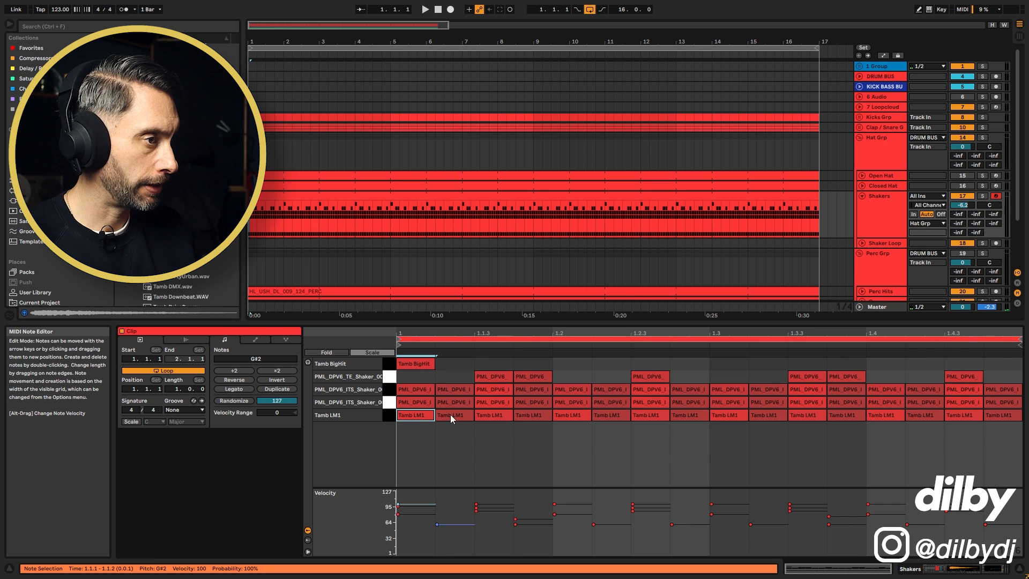
left_click_drag(398, 504, 397, 505)
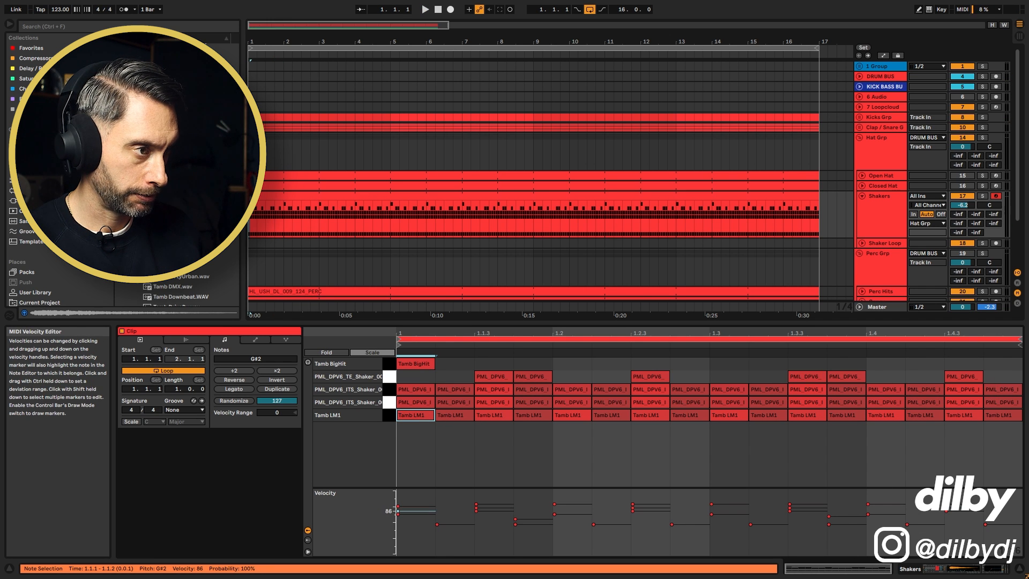
key("space")
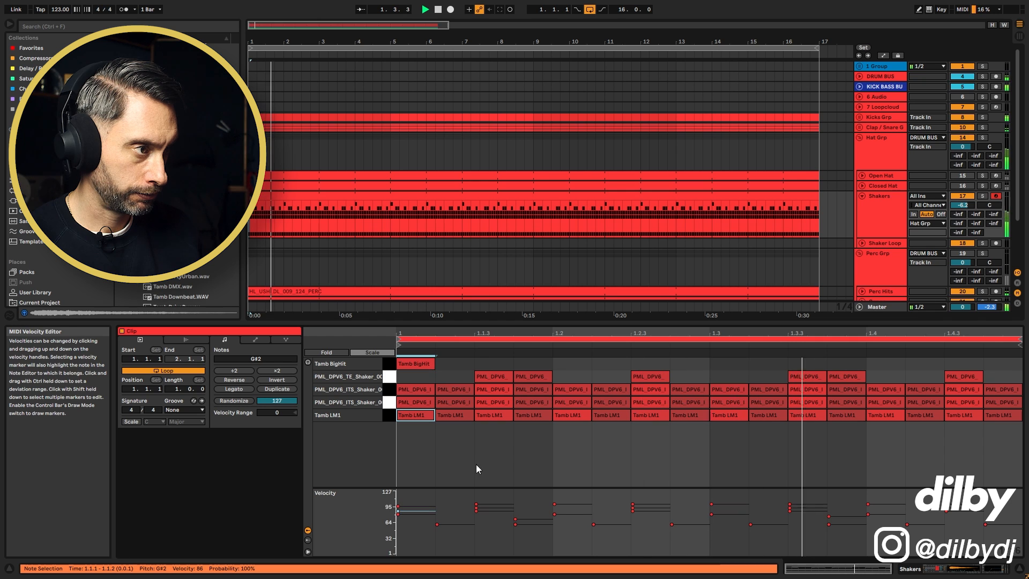
Repeat the adjusted first-beat Tamb LM1 pattern over beats two, three and four
left_click_drag(541, 428, 408, 414)
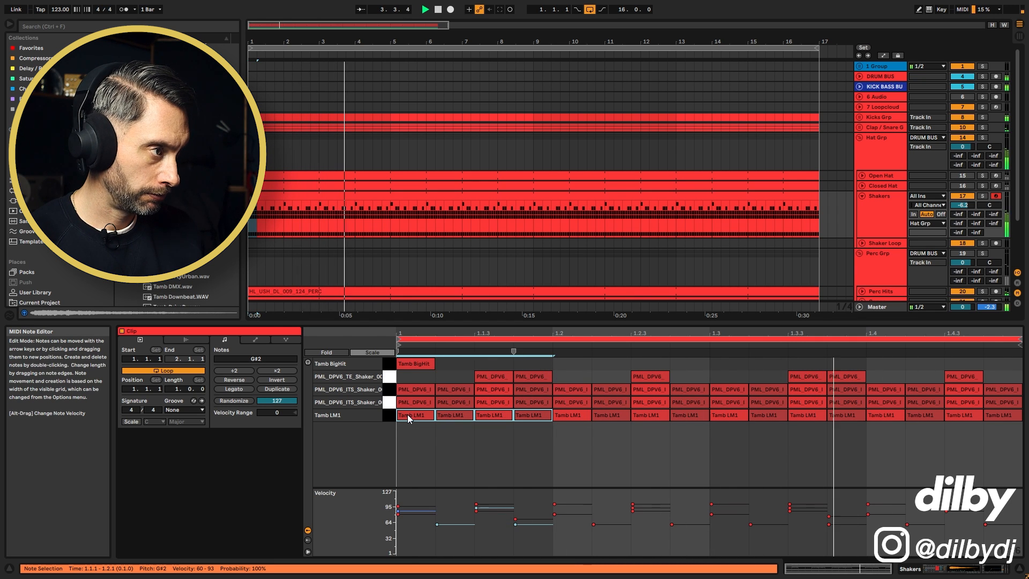
key("ctrl+d")
key("ctrl+d")
key("ctrl+d")
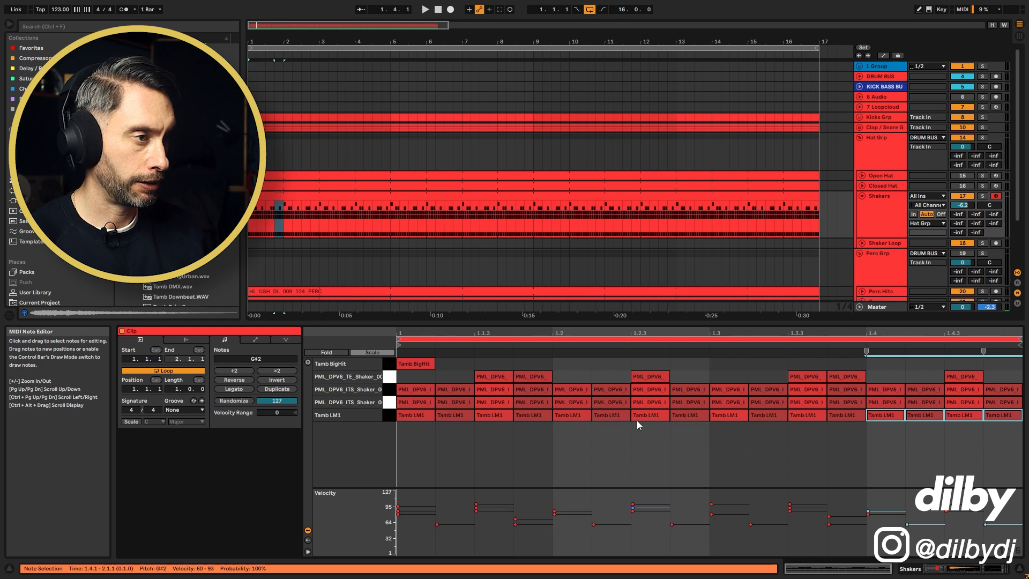
Raise the velocity of the Tamb LM1 note on beat three's second sixteenth to slightly below the preceding note, and play the loop
left_click(412, 366)
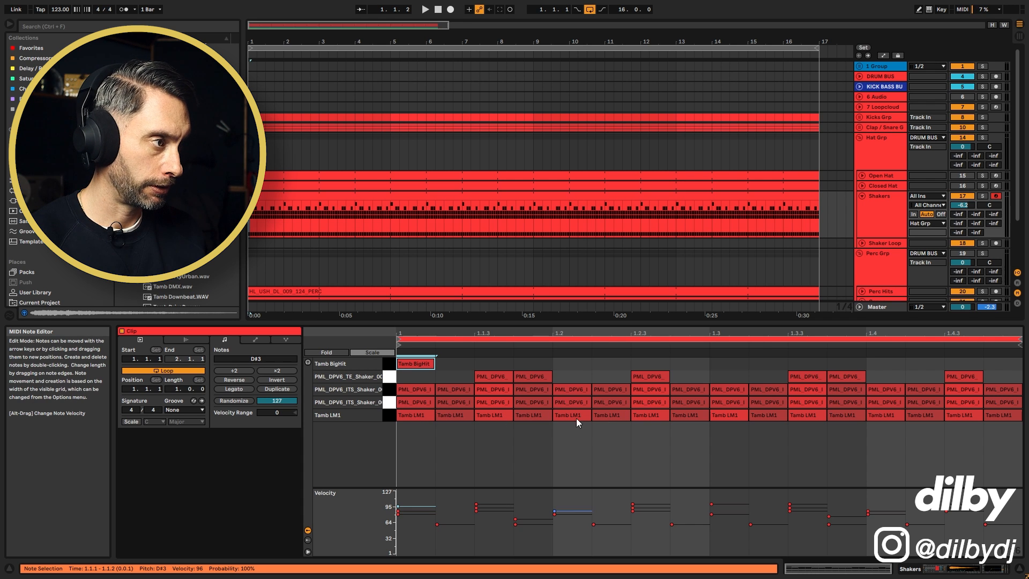
left_click(724, 415)
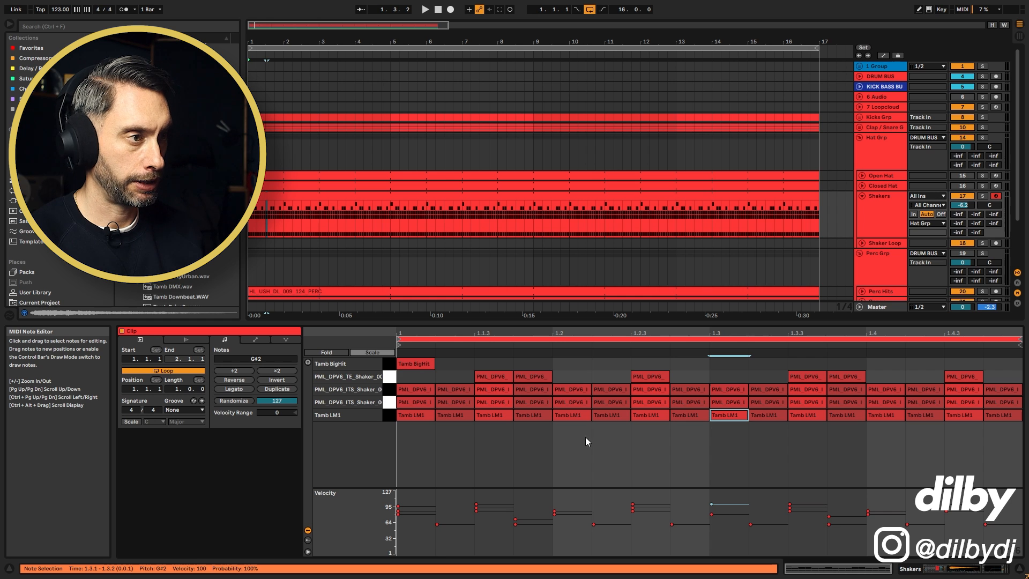
key("space")
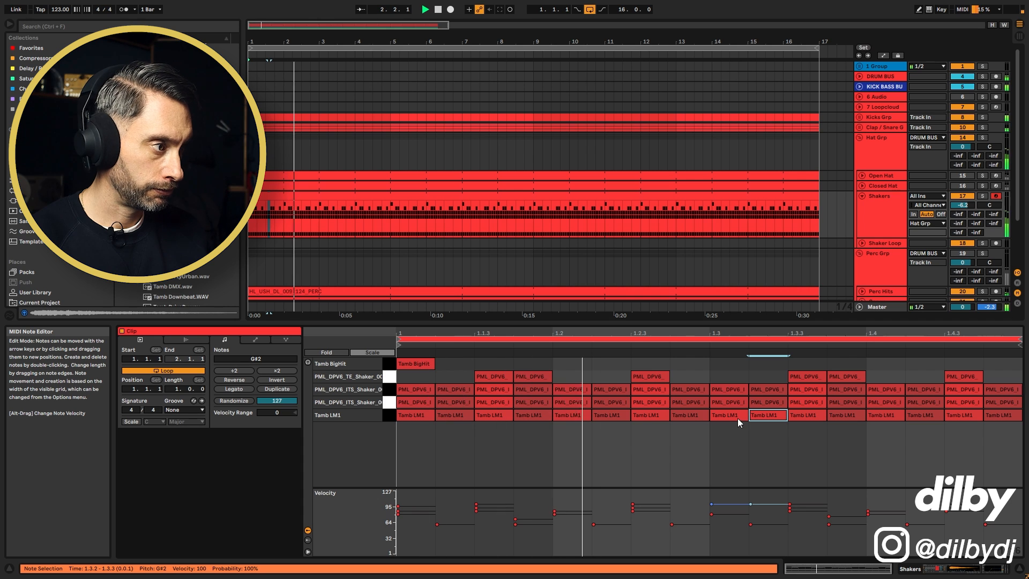
left_click_drag(750, 504, 761, 511)
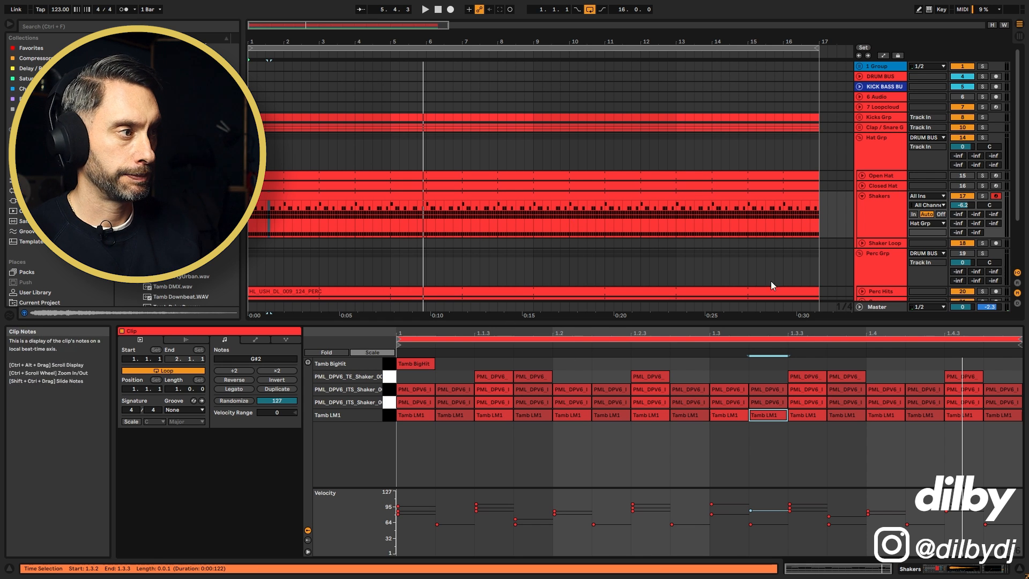
key("space")
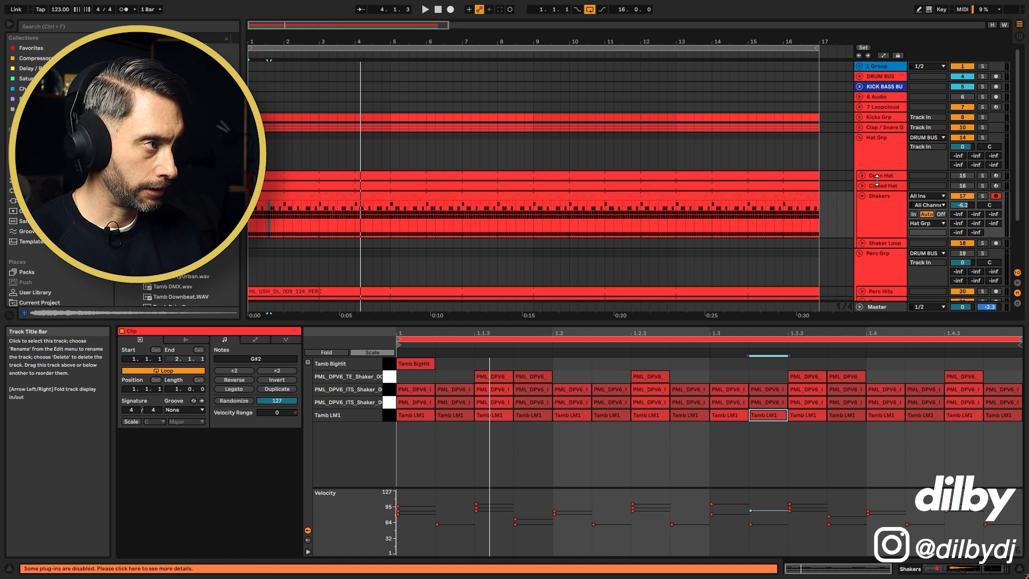
Hot-swap the 31R-panned ITS shaker in the Drum Rack for another PML_DPV6 shaker sample and shorten its decay to 206 ms
key("shift+Tab")
left_click(192, 506)
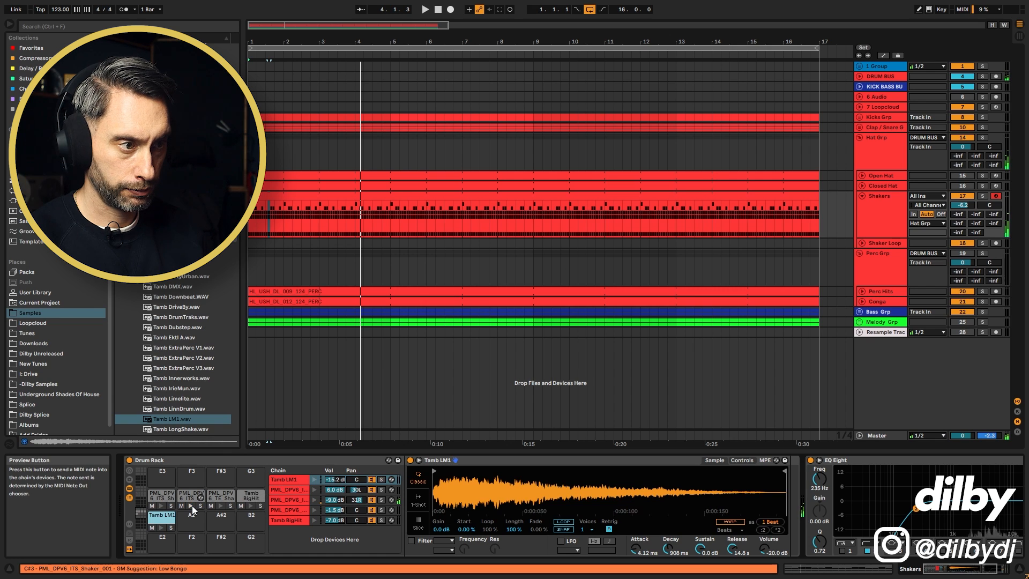
left_click(191, 496)
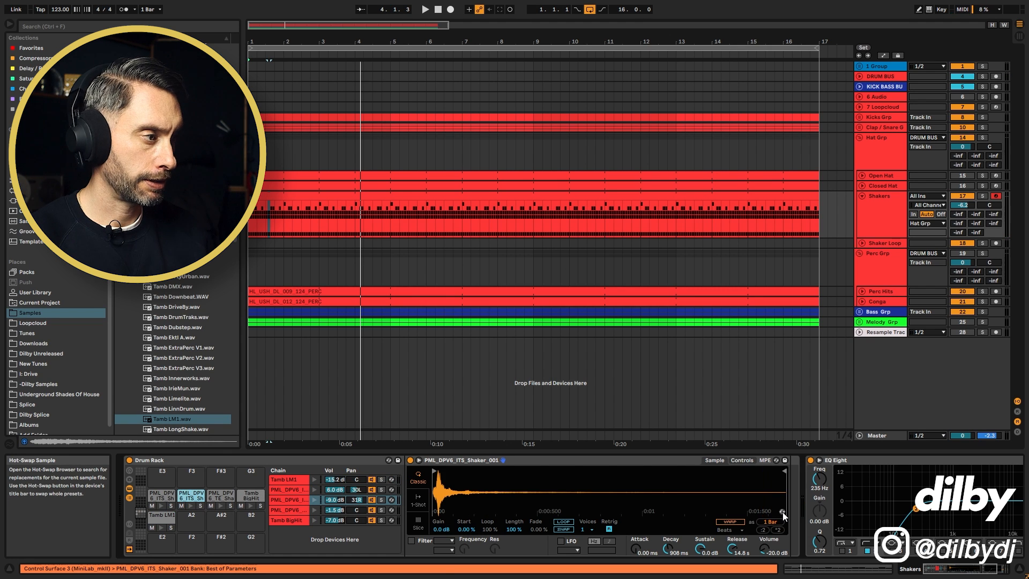
left_click(783, 512)
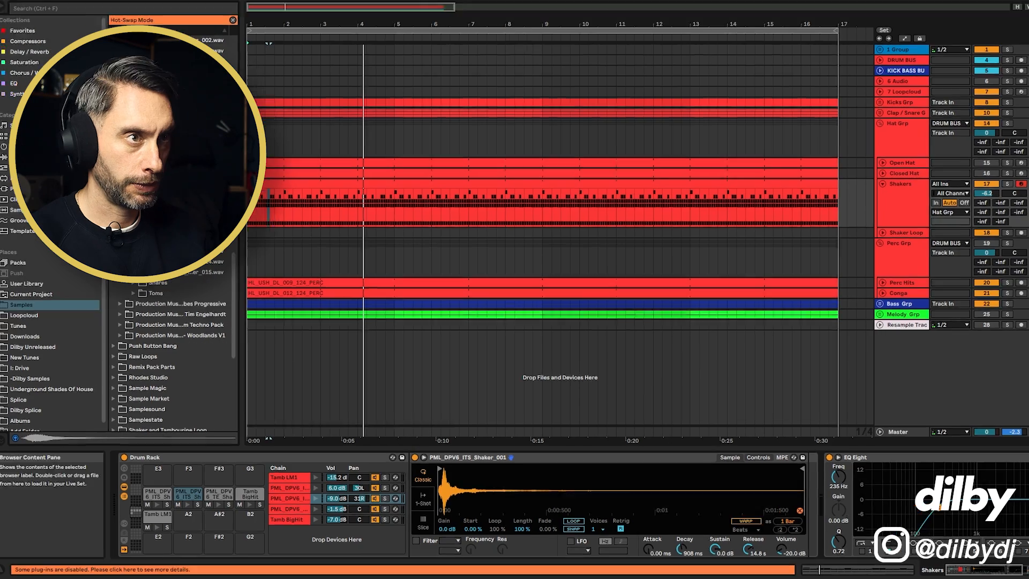
left_click_drag(188, 241, 475, 502)
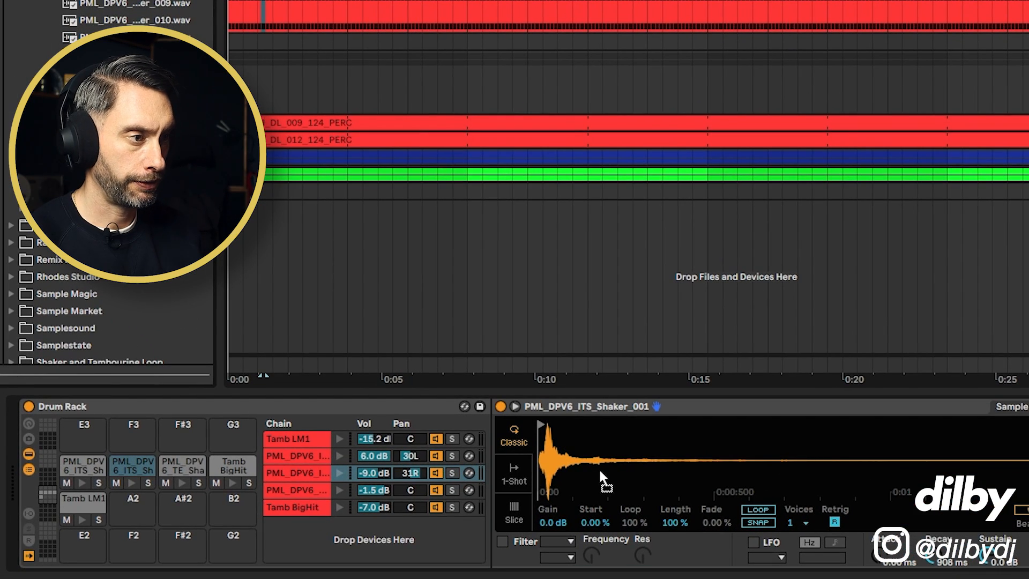
left_click_drag(600, 468, 599, 468)
left_click(339, 473)
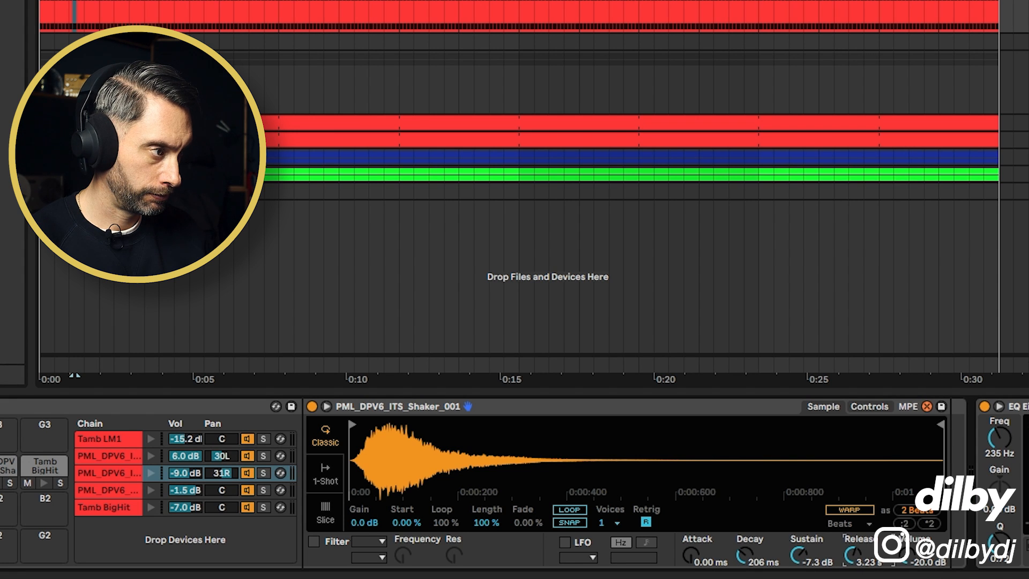
Solo the 31R shaker, trim its sample start, and set attack to 20.6 ms, sustain to -13 dB and release to 762 ms
left_click(263, 473)
key("space")
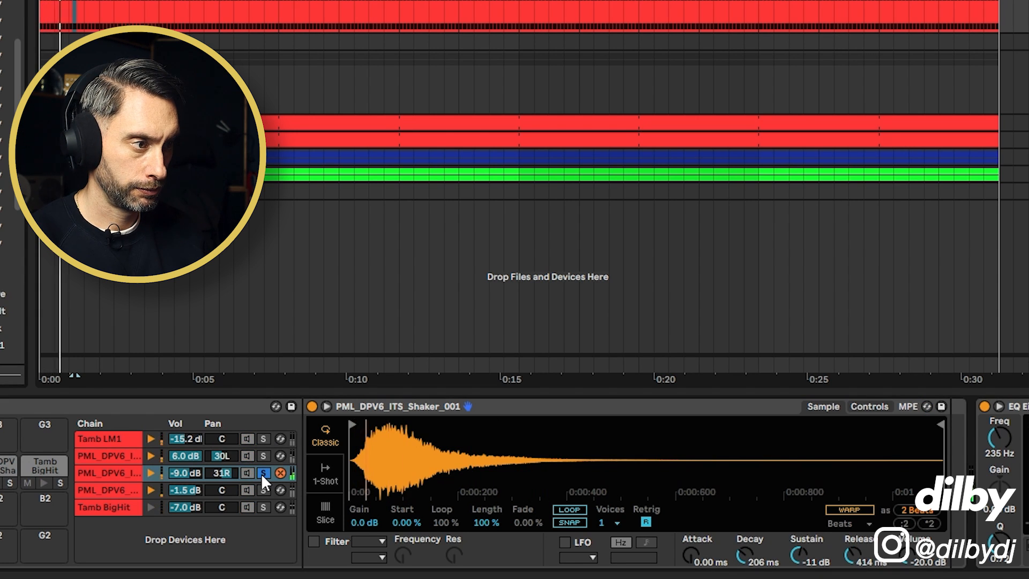
left_click_drag(355, 427, 375, 428)
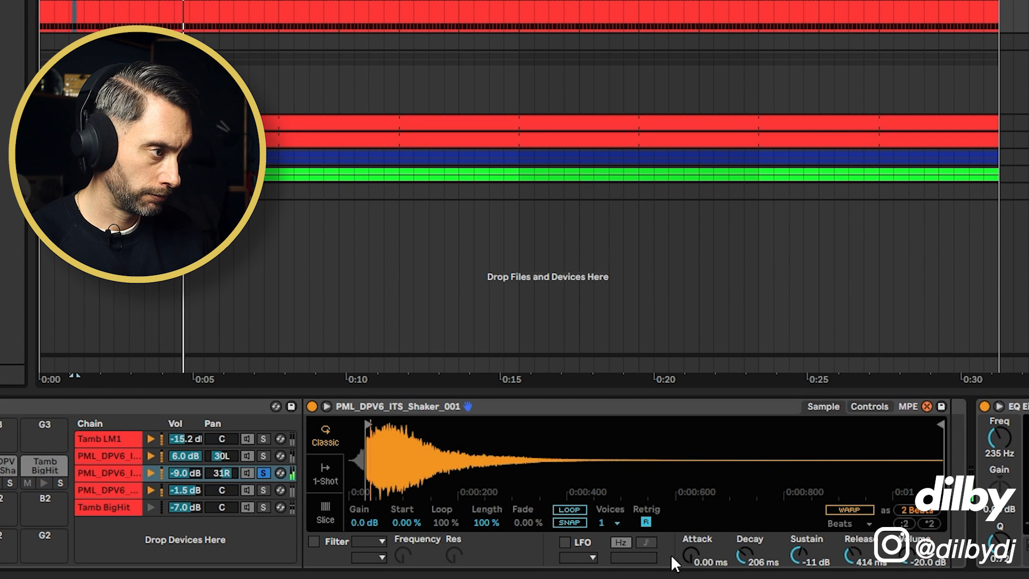
left_click_drag(690, 556, 691, 536)
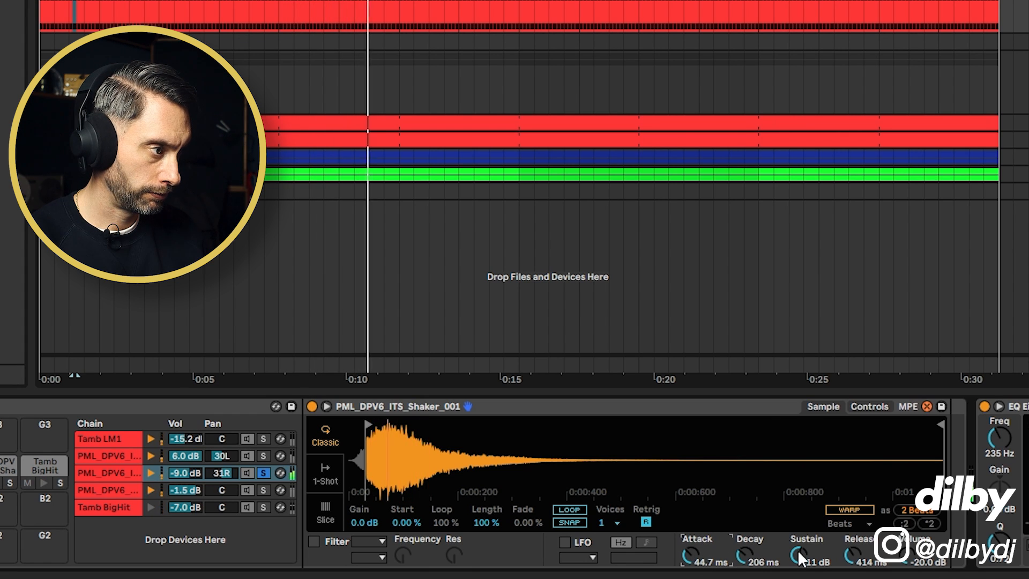
left_click_drag(799, 556, 852, 552)
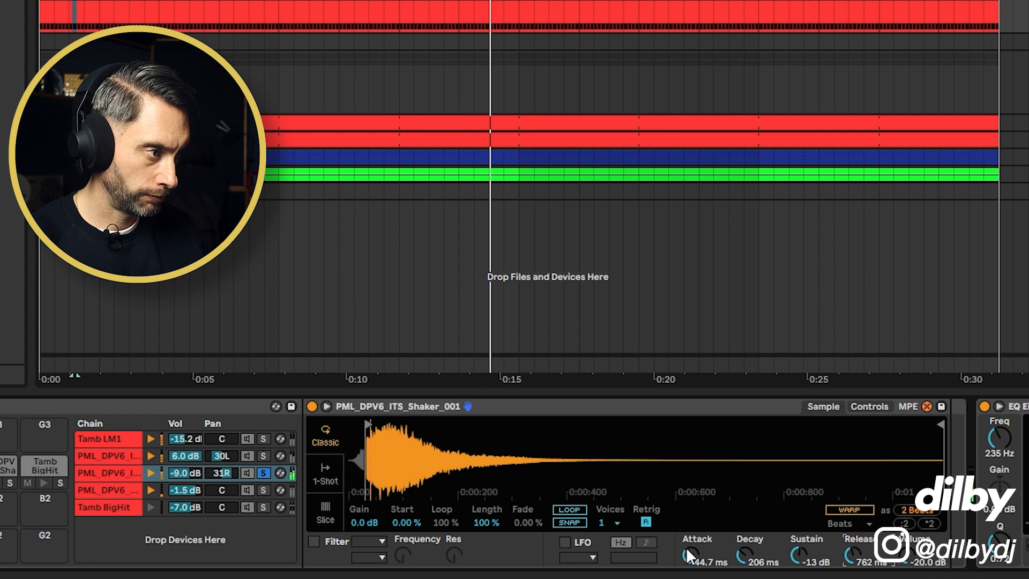
left_click_drag(686, 548, 686, 551)
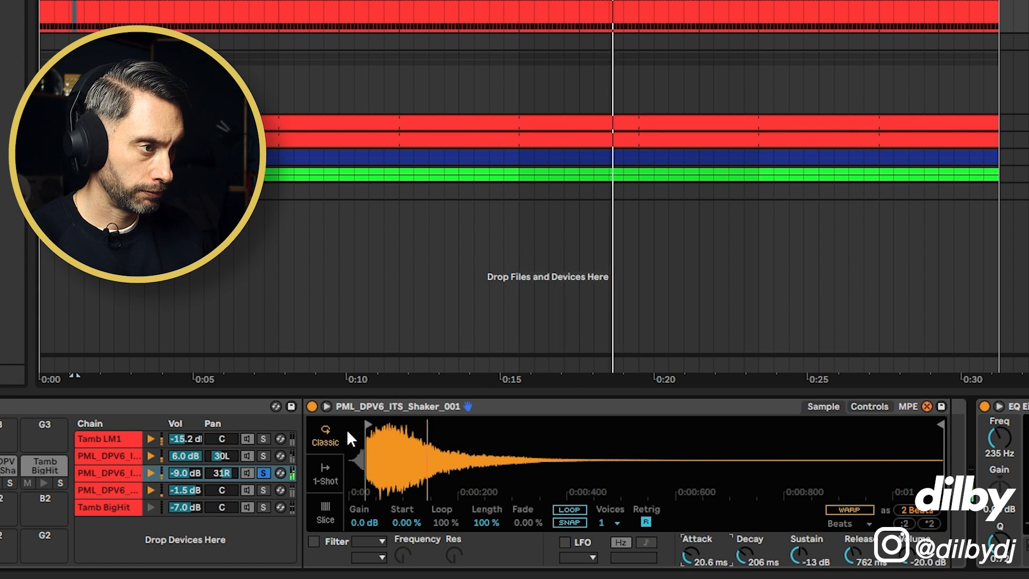
left_click_drag(373, 427, 369, 427)
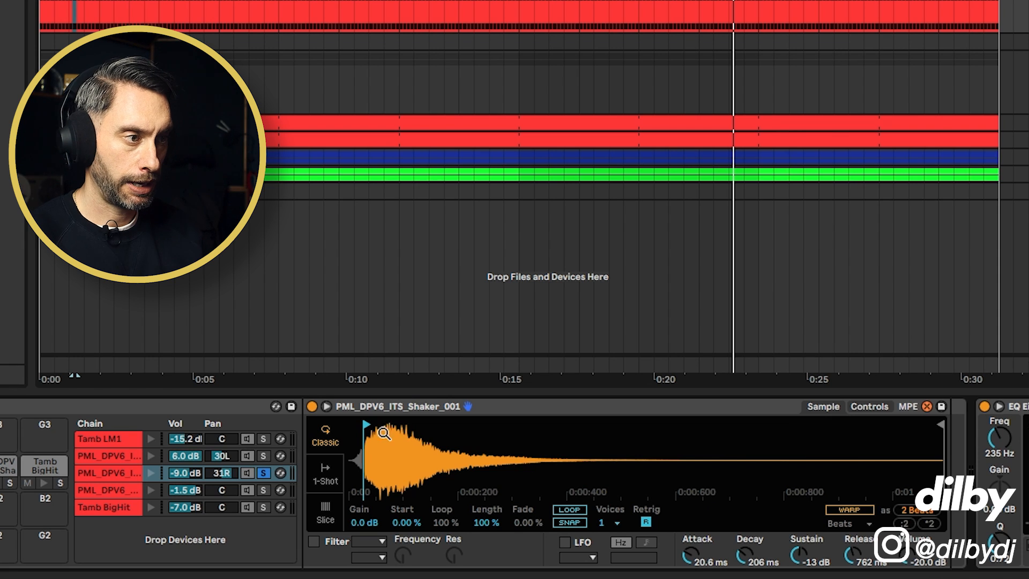
Unsolo the swapped shaker, set its pan to 25R and play the loop with all the layers
left_click(263, 472)
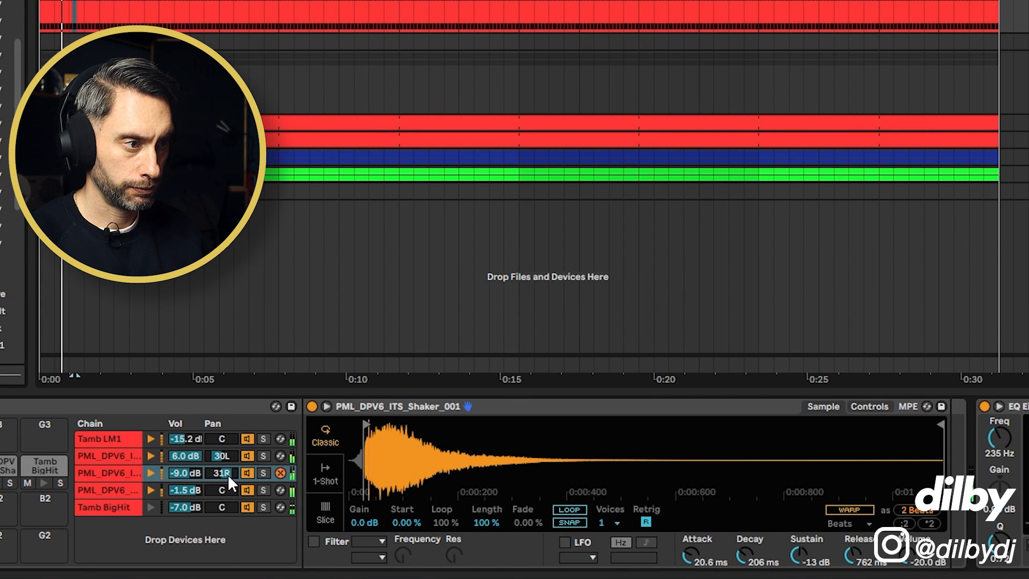
left_click_drag(226, 472, 226, 475)
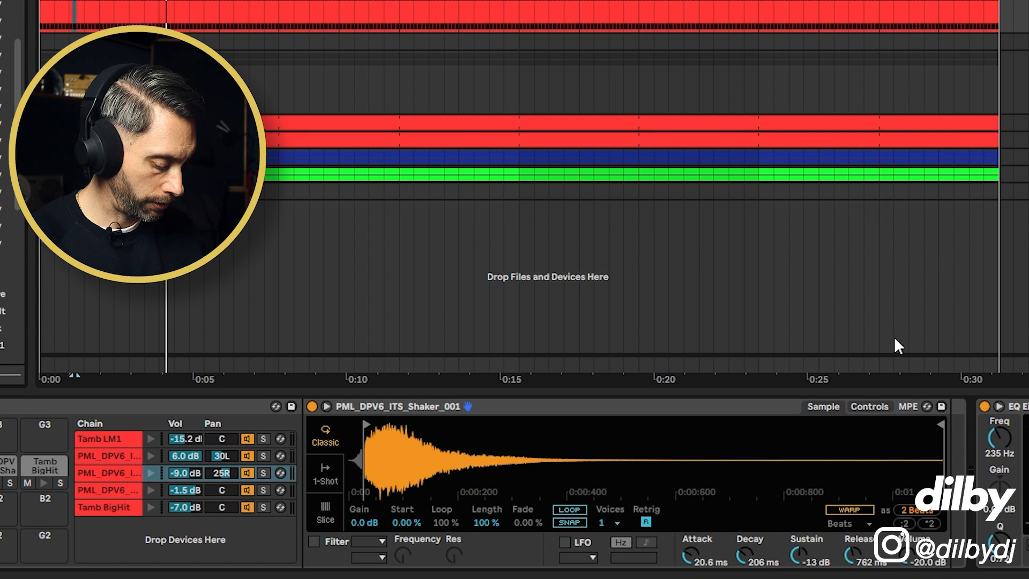
key("space")
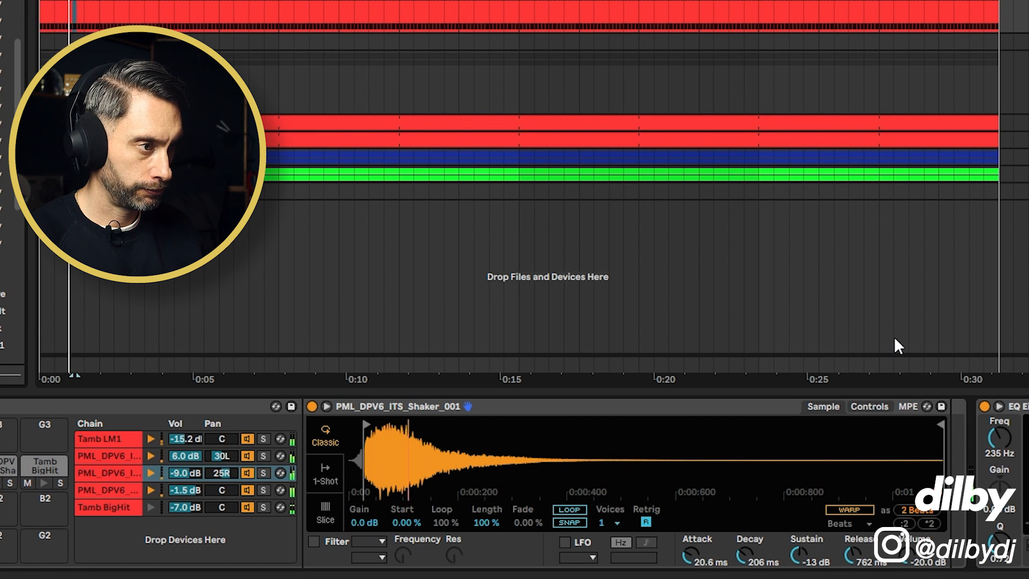
Swap the 25R shaker for the next sample, audition it soloed and in the mix, and set its sustain to -6.3 dB
key("Down")
key("Return")
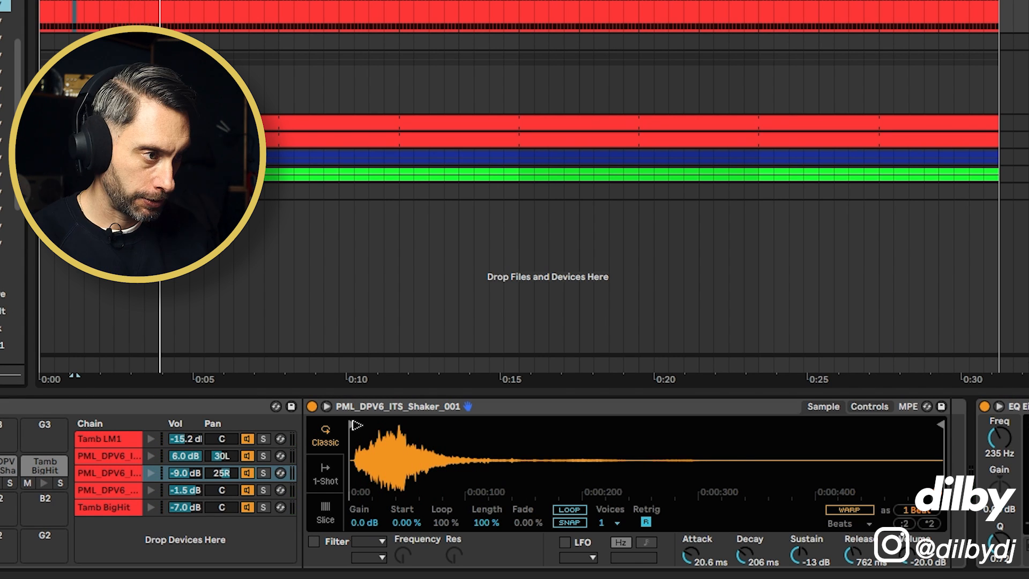
key("space")
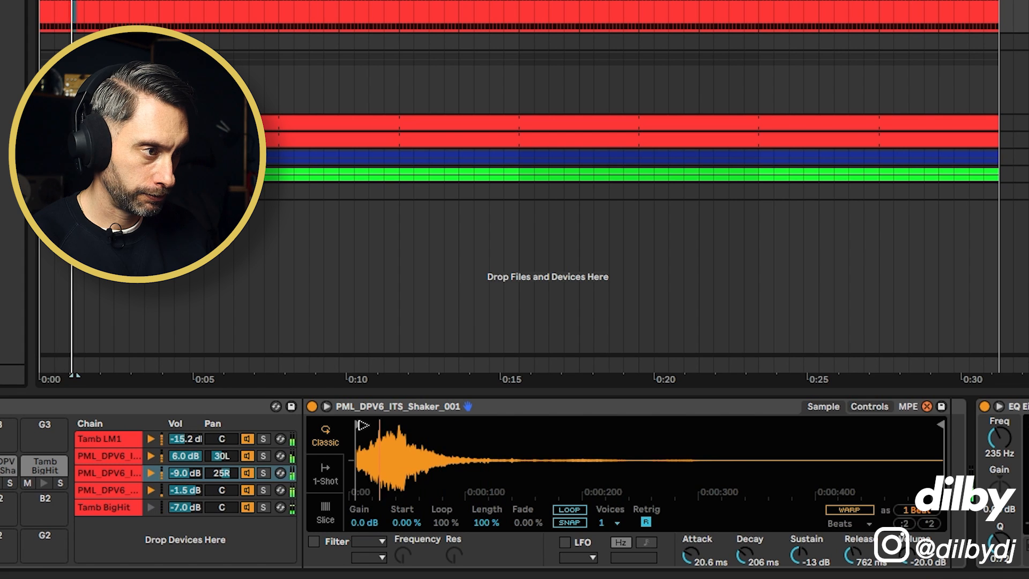
left_click(265, 471)
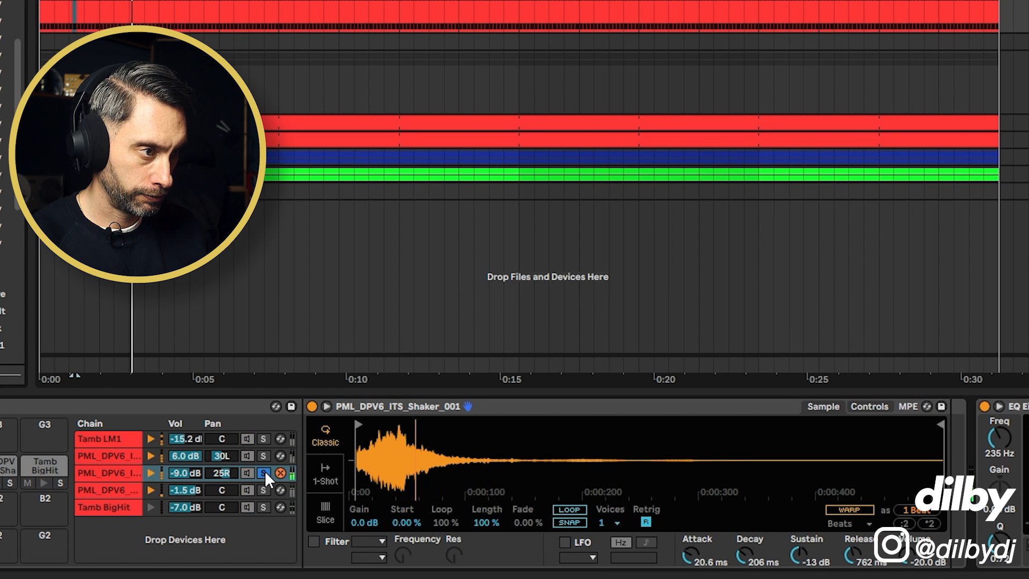
left_click(265, 470)
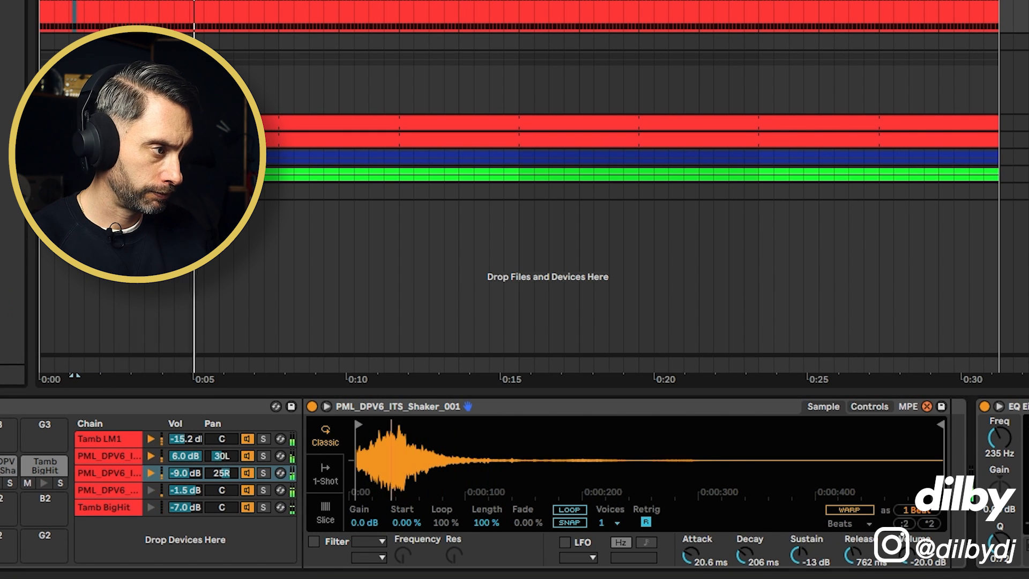
left_click_drag(798, 556, 797, 541)
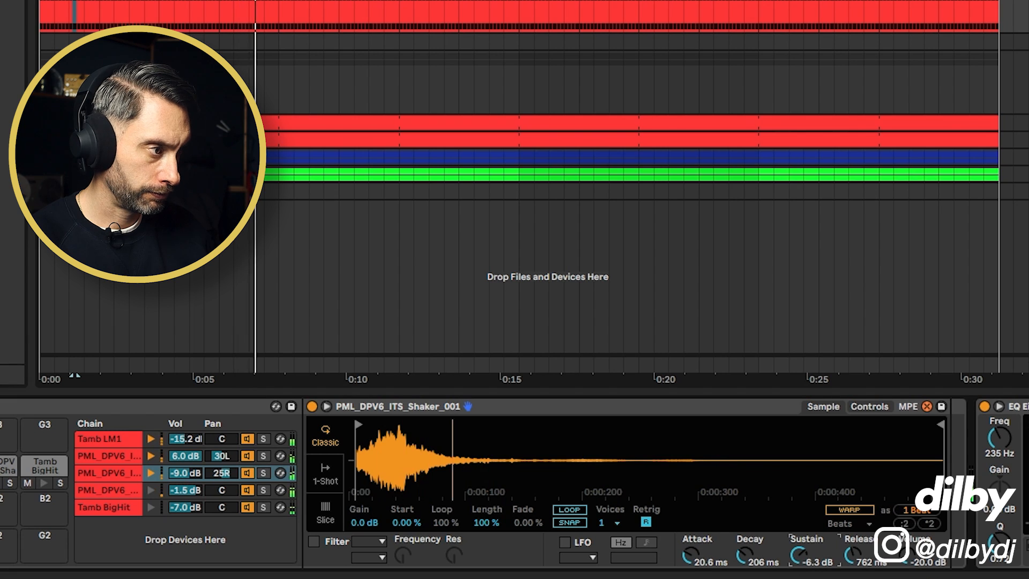
Solo the two ITS shakers together and balance them by setting the 25R shaker's volume to -4.0 dB
left_click(264, 470)
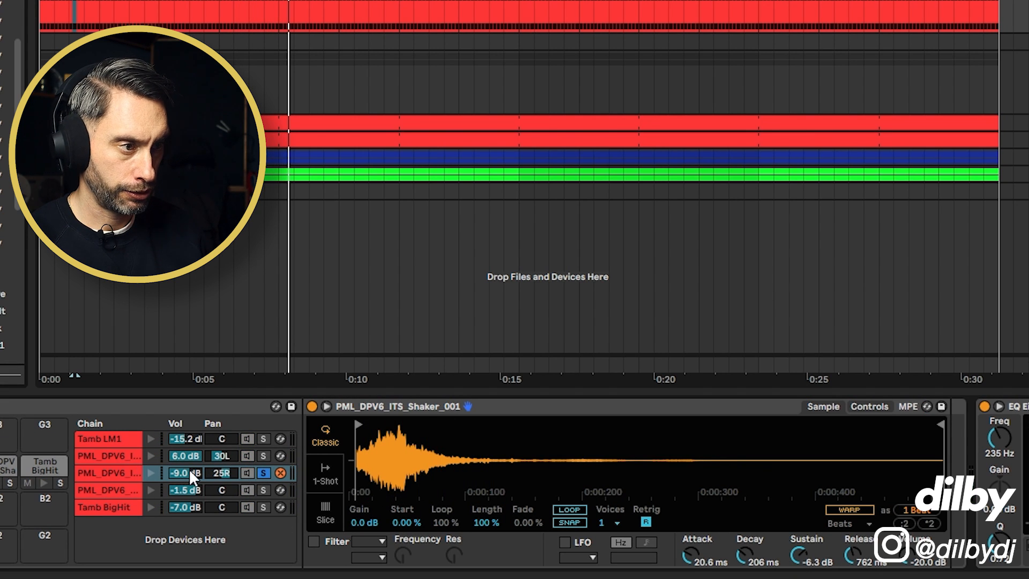
left_click(264, 456, "super")
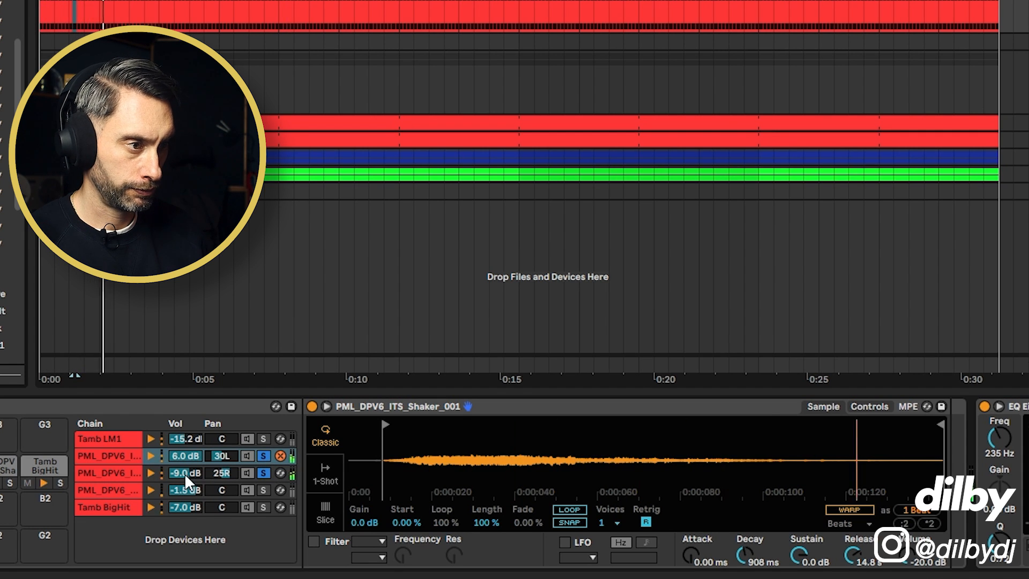
left_click(263, 456)
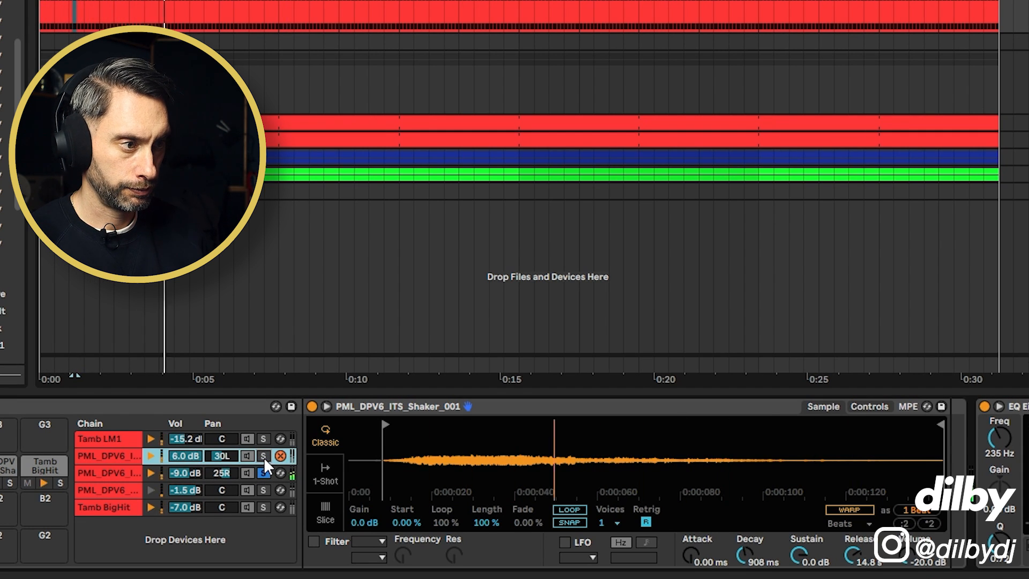
left_click(263, 456, "super")
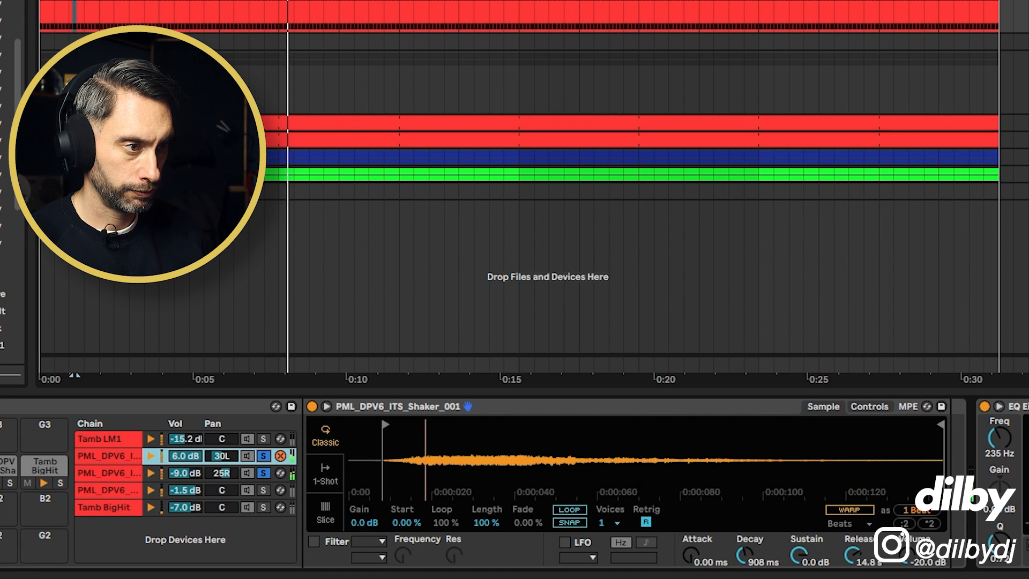
left_click_drag(200, 474, 201, 469)
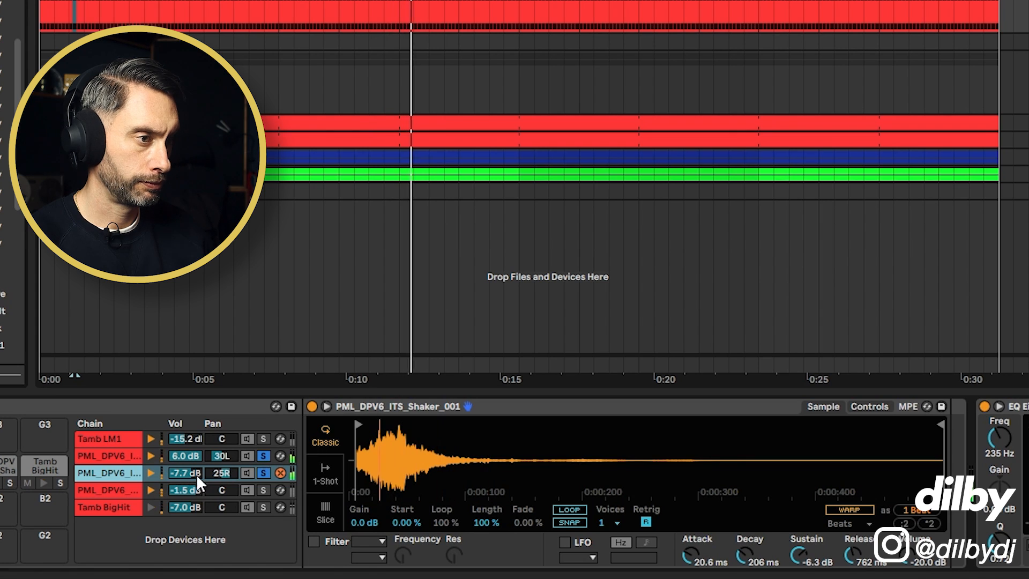
left_click_drag(196, 474, 196, 462)
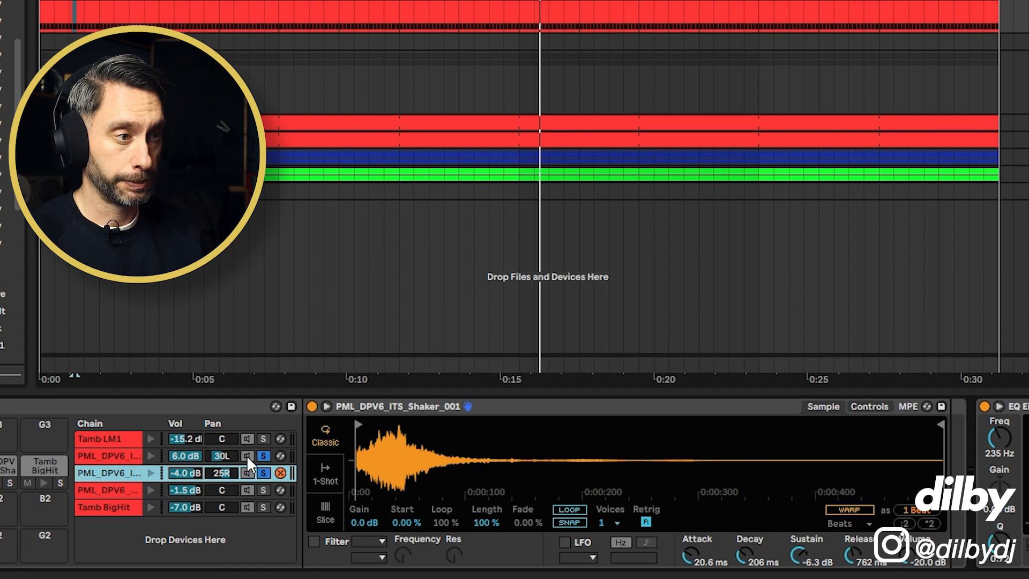
Add TE_Shaker_006 to the soloed shakers and set its volume to -5.2 dB while the loop plays
left_click(262, 490)
key("space")
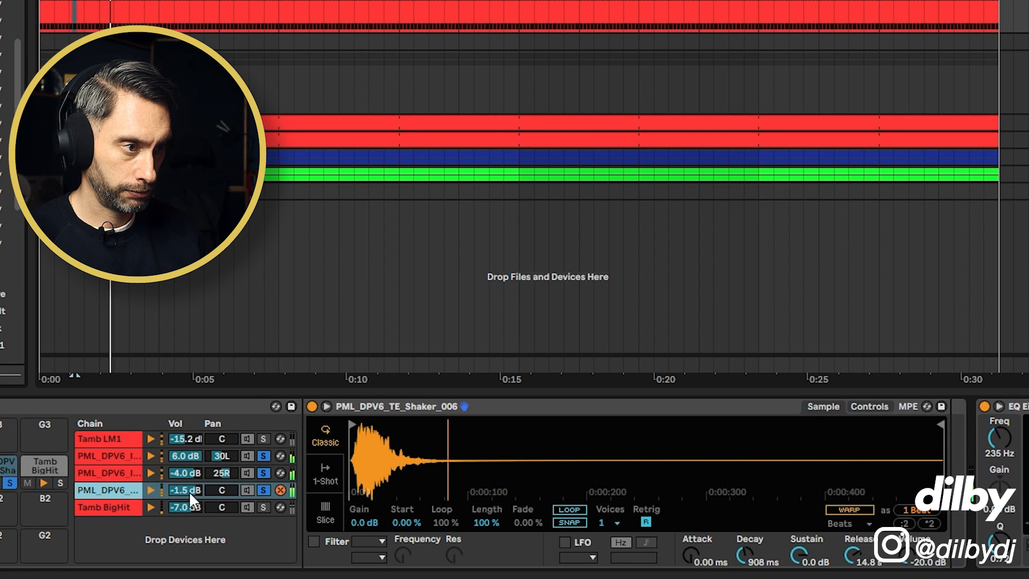
left_click_drag(189, 491, 189, 514)
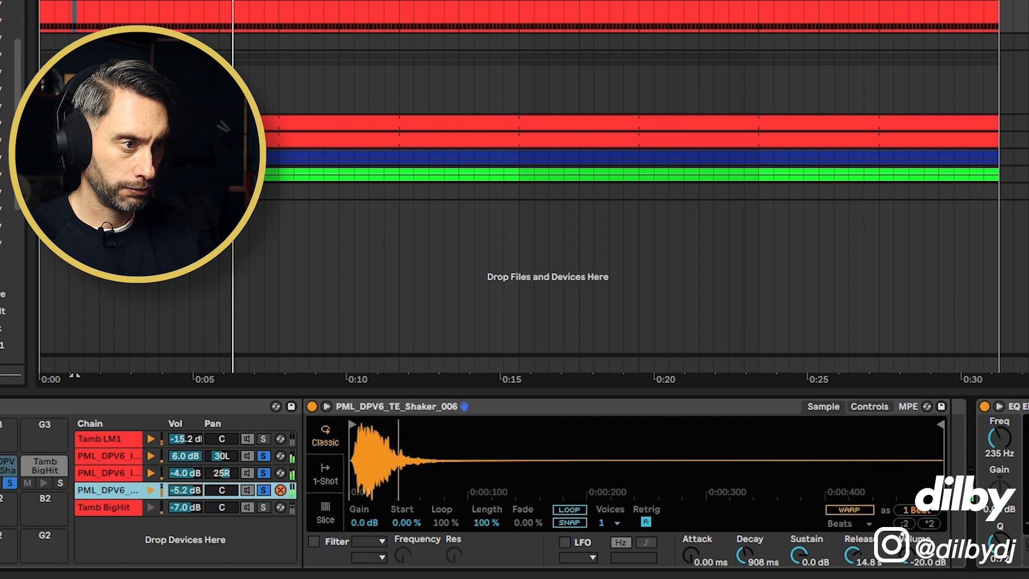
Add Tamb BigHit and Tamb LM1 to the soloed layers and check their balance in the playing loop
left_click(262, 507)
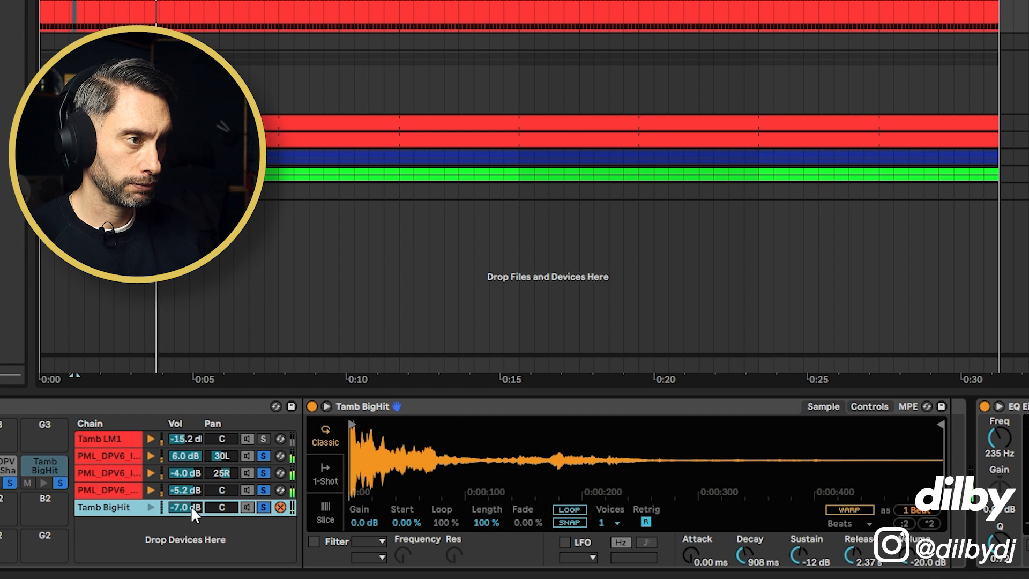
left_click(263, 439)
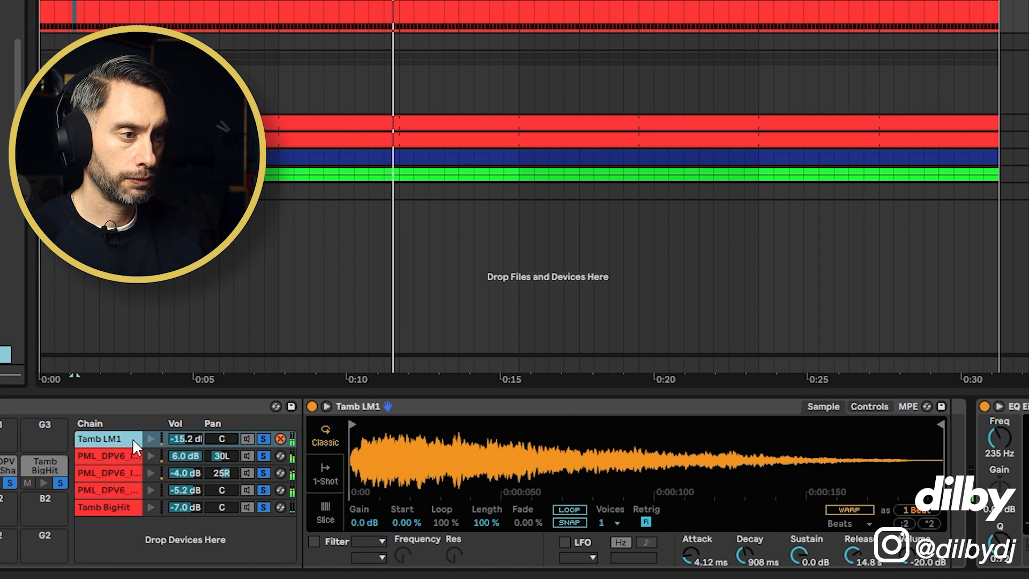
left_click(115, 436)
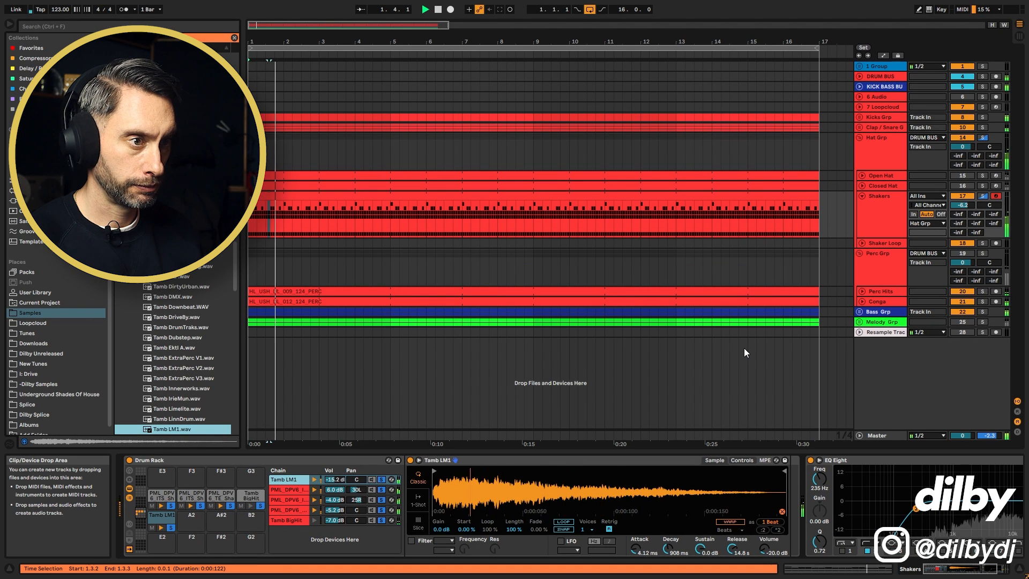
Audition the next tambourine samples in the Tamb LM1 slot while the loop plays, ending with Tamb MK2 loaded
key("Down")
key("Return")
key("Down")
key("Return")
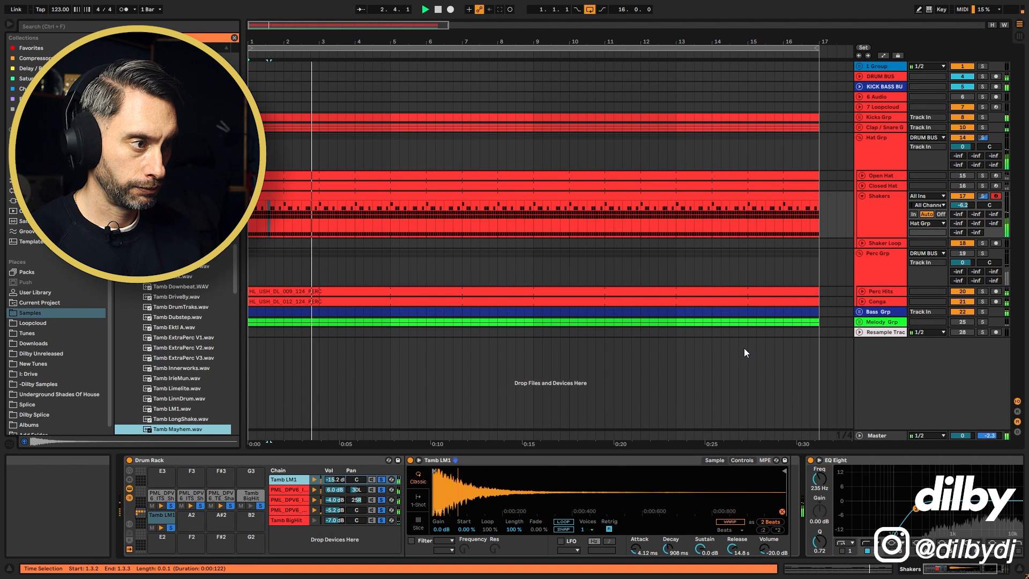
key("Down")
key("Return")
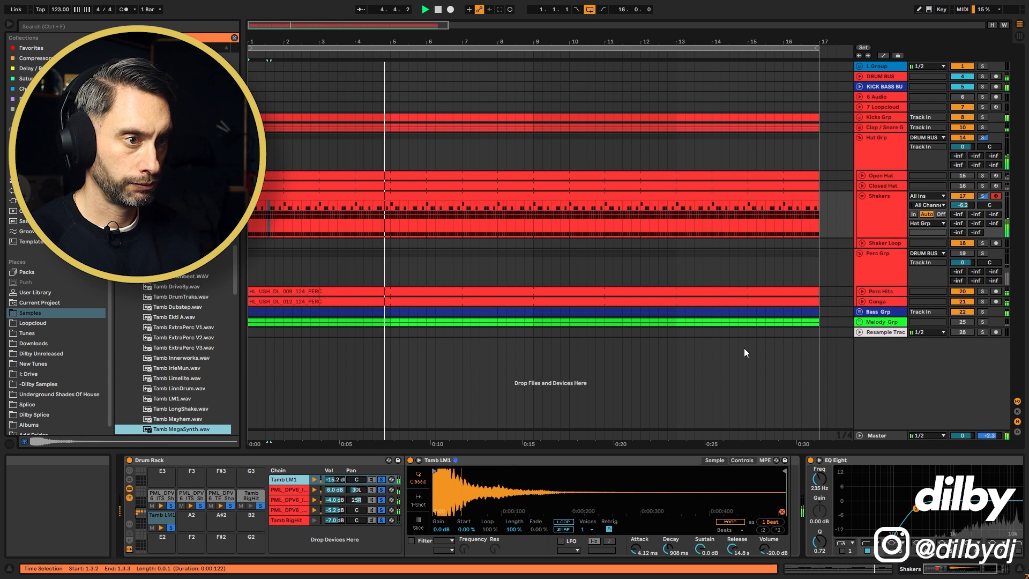
key("Down")
key("Return")
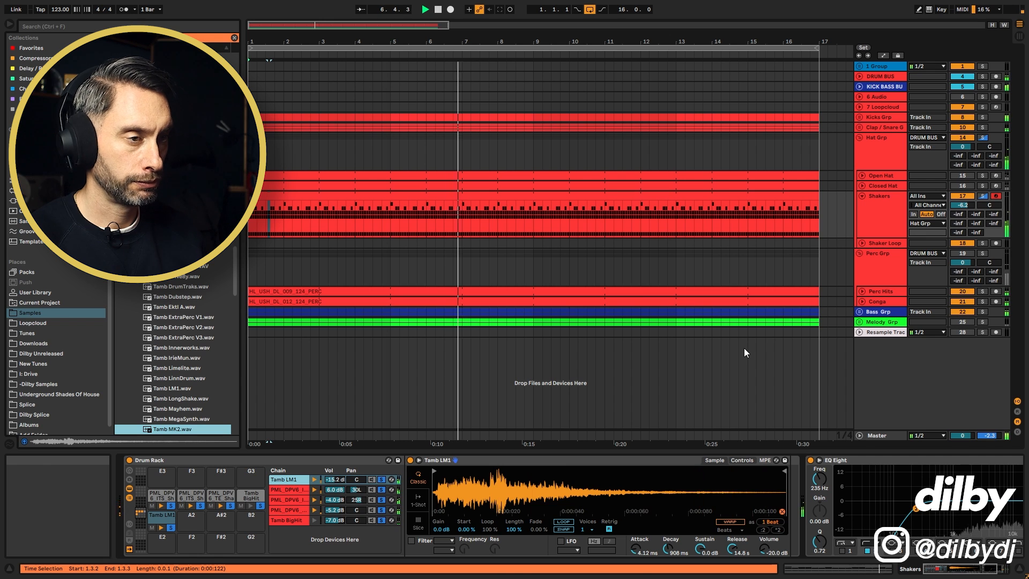
Solo only the Tamb LM1 layer in the Drum Rack, restart playback, and set its volume to -14.0 dB
key("space")
left_click(382, 480)
key("space")
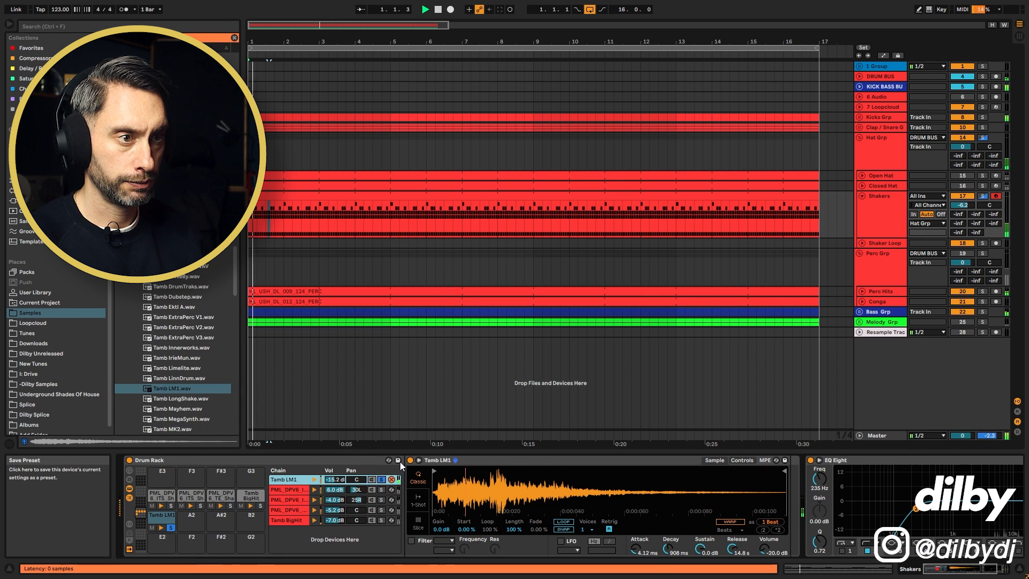
left_click_drag(335, 479, 335, 482)
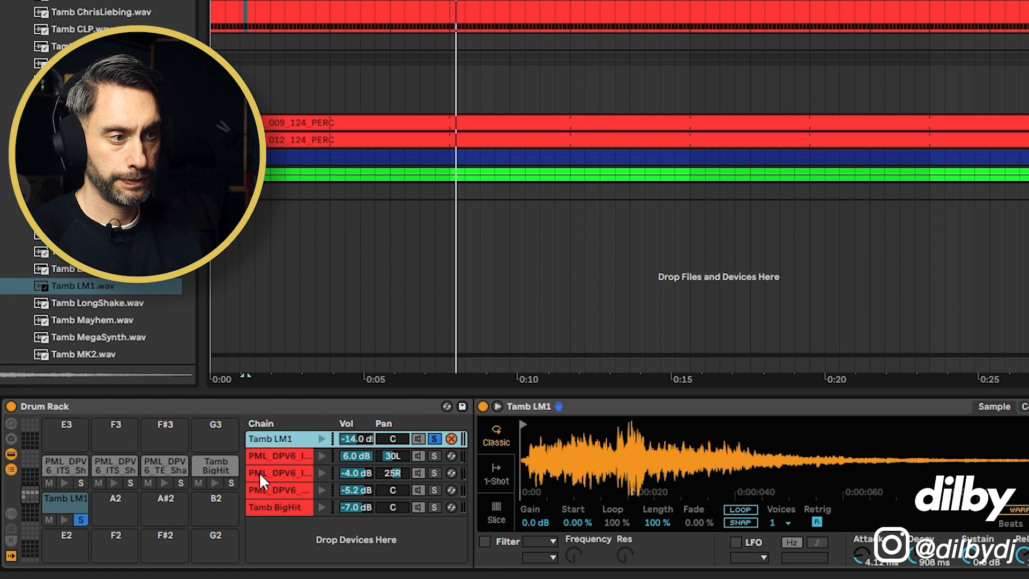
Add Tamb BigHit to the soloed Tamb LM1 layer to hear both tambourines, stop playback, and clear the solos
left_click(433, 507)
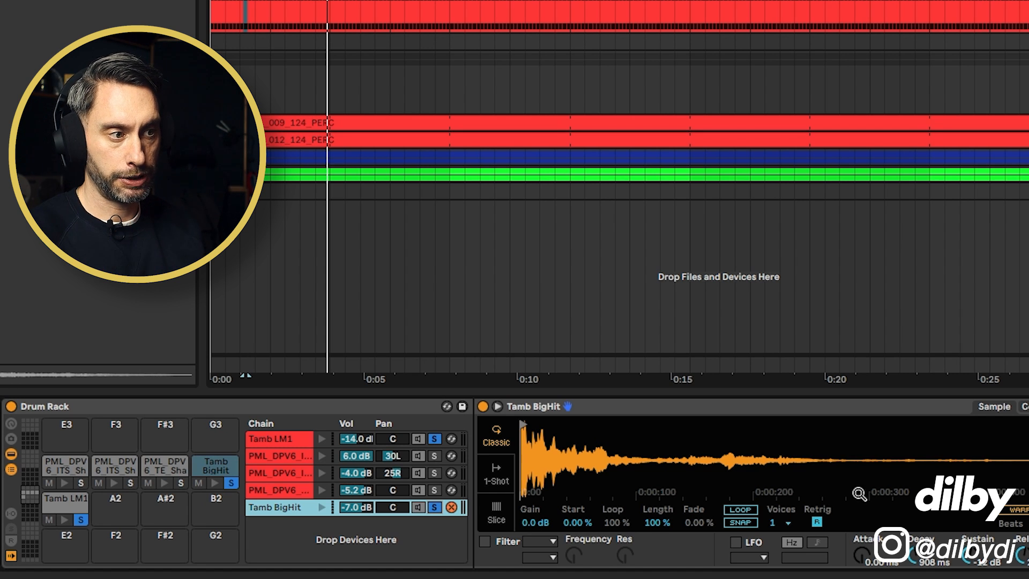
key("space")
left_click(434, 507)
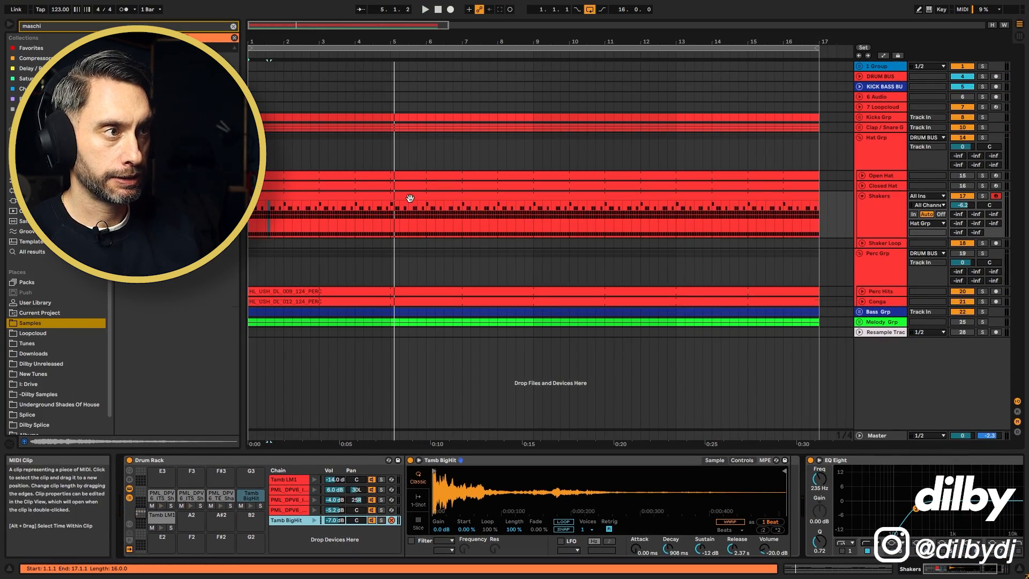
Apply the MPC 16 Swing-57 groove to the Shakers clip, play it, and select the second and fourth sixteenth notes of the first beat
double_click(408, 202)
left_click(164, 422)
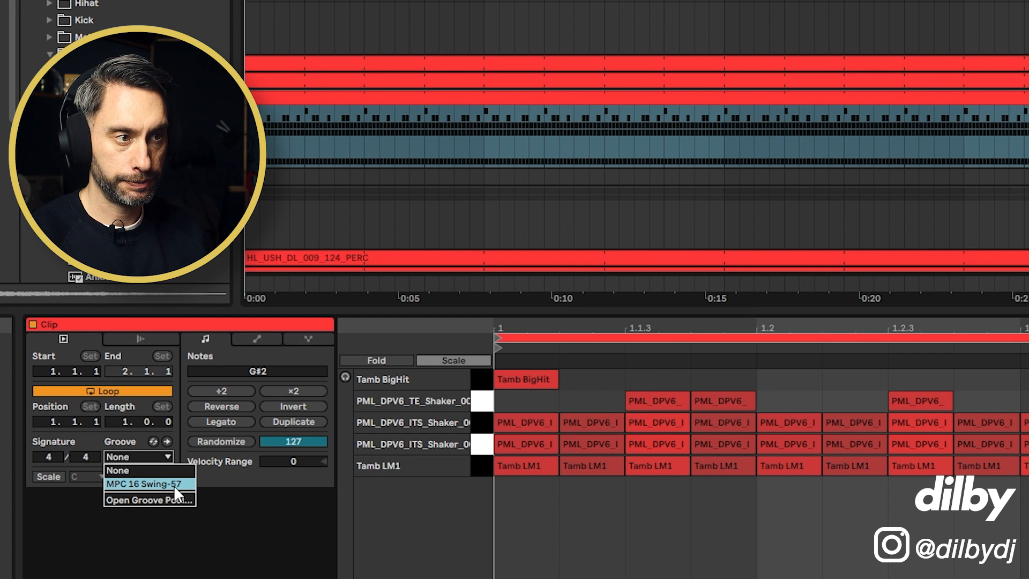
left_click(174, 484)
key("space")
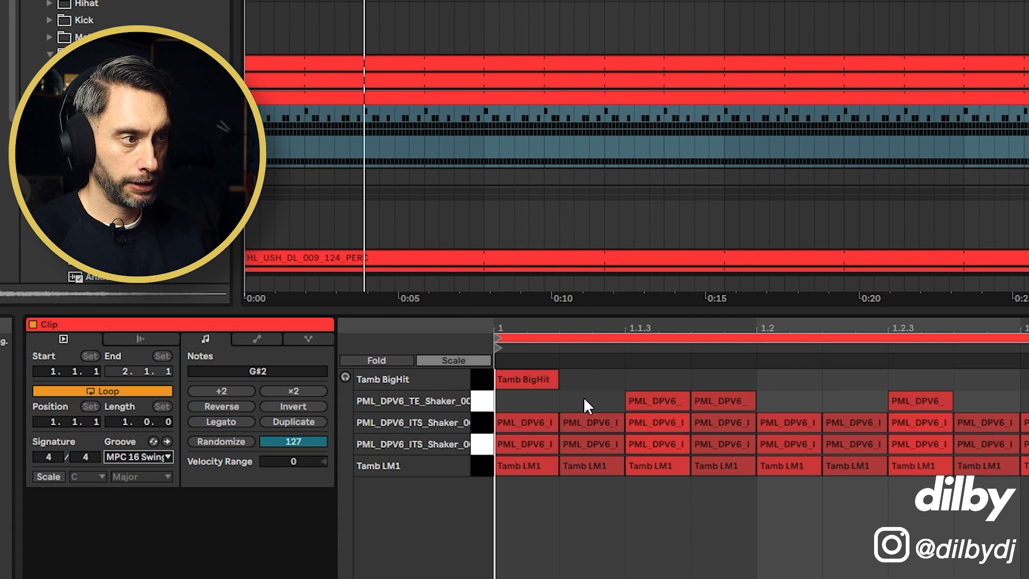
left_click_drag(586, 383, 607, 477)
left_click_drag(733, 505, 731, 476)
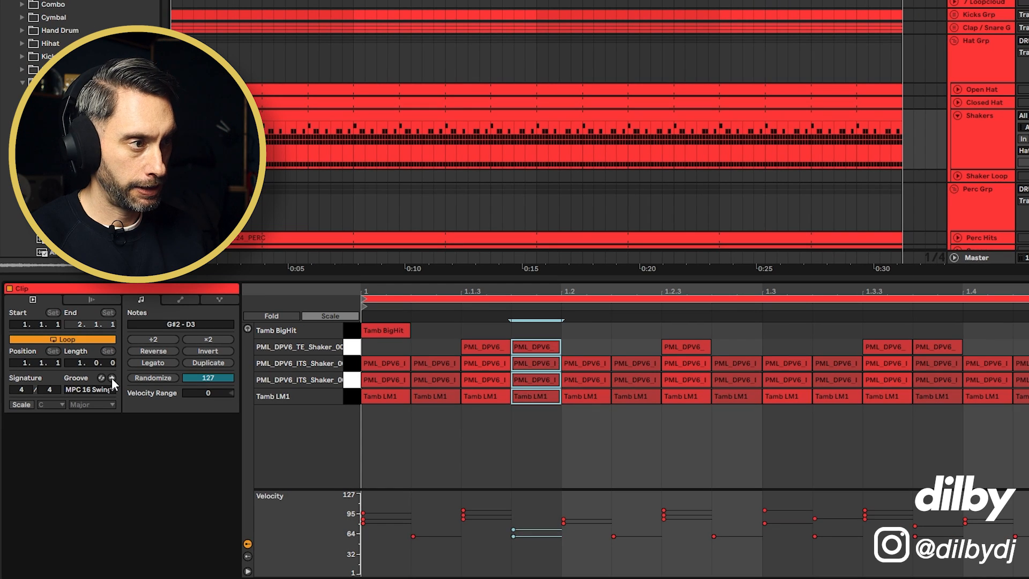
Set the shaker clip's groove to None and listen to the loop from the start
left_click(166, 442)
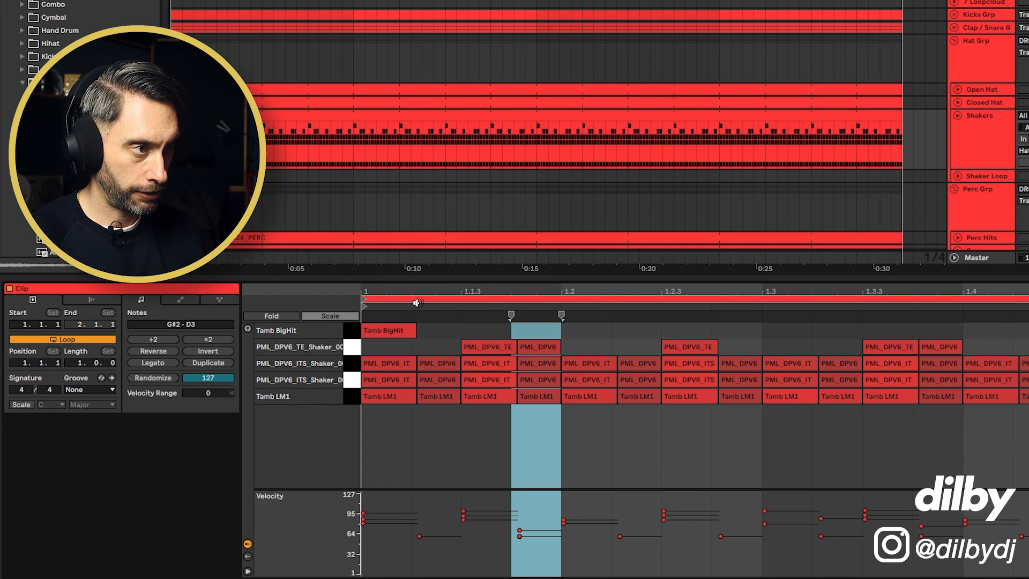
left_click_drag(416, 299, 426, 419)
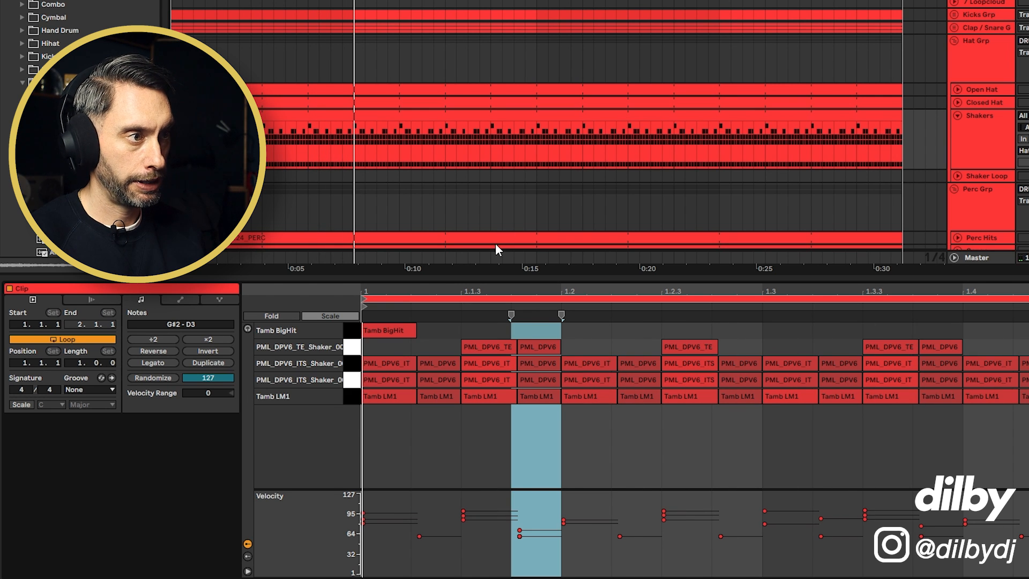
Set the Tamb BigHit sampler's random pan to 4.7 % and copy that value to its sibling chains
key("shift+Tab")
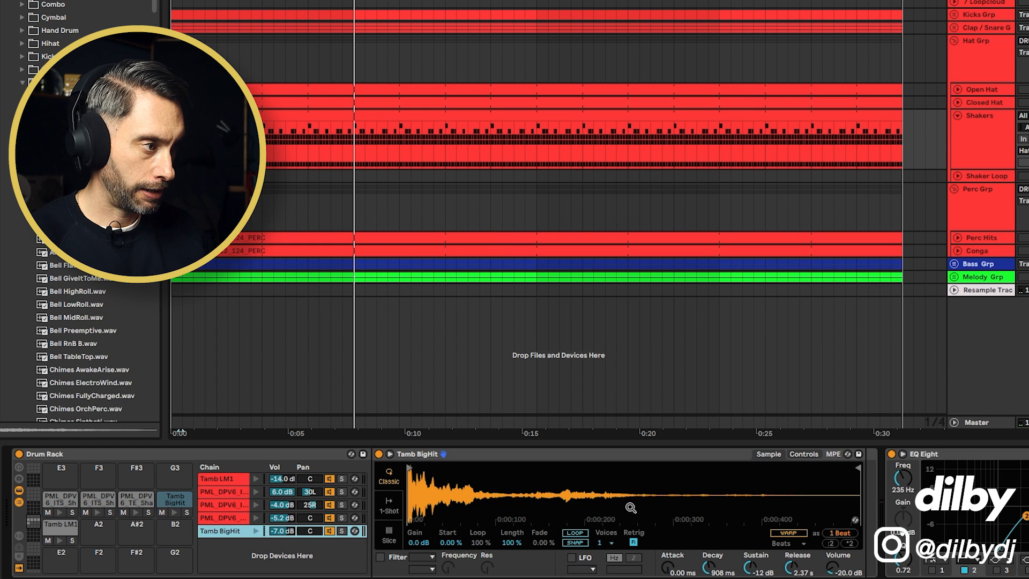
left_click(804, 454)
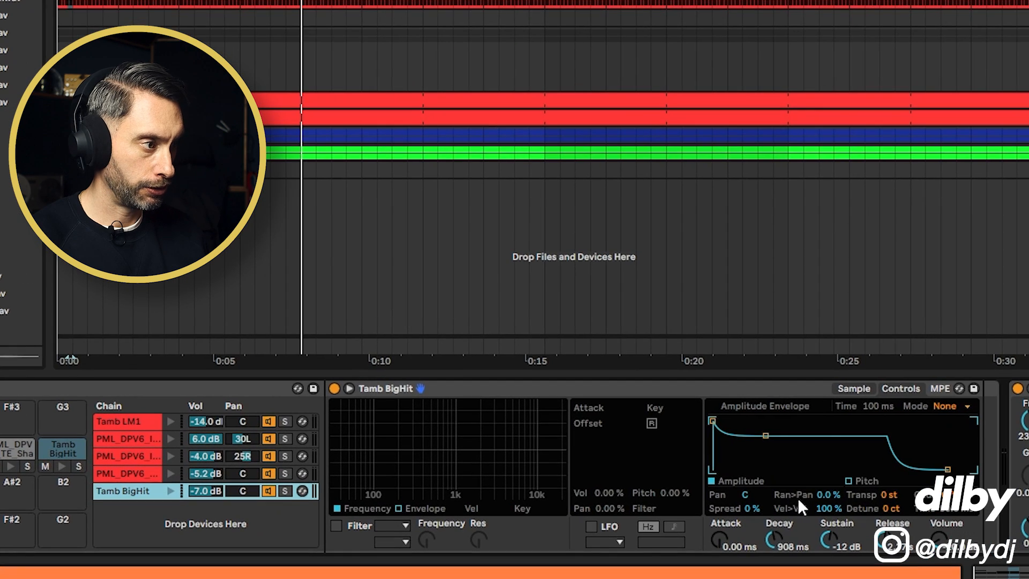
left_click(823, 495)
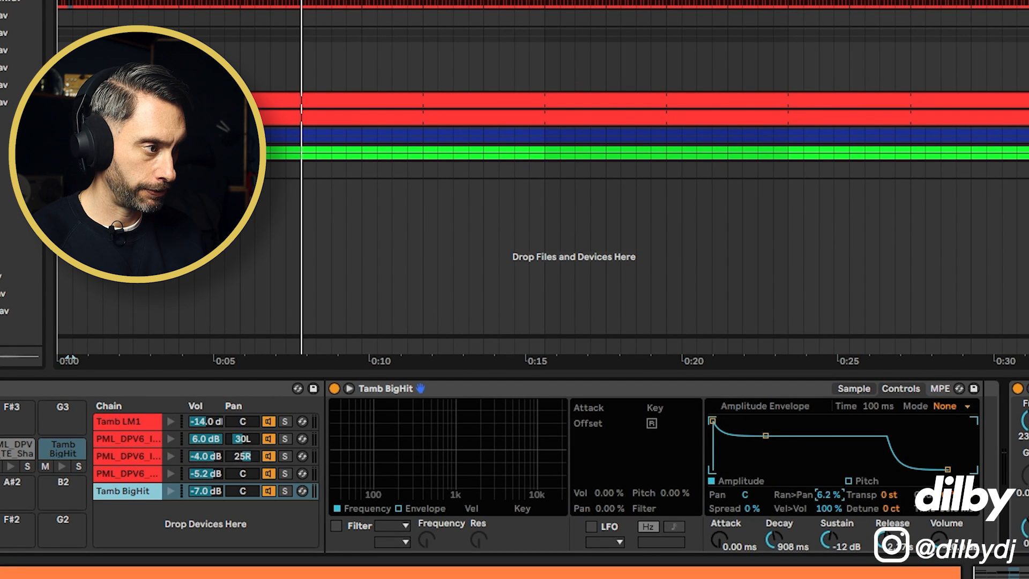
right_click(828, 493)
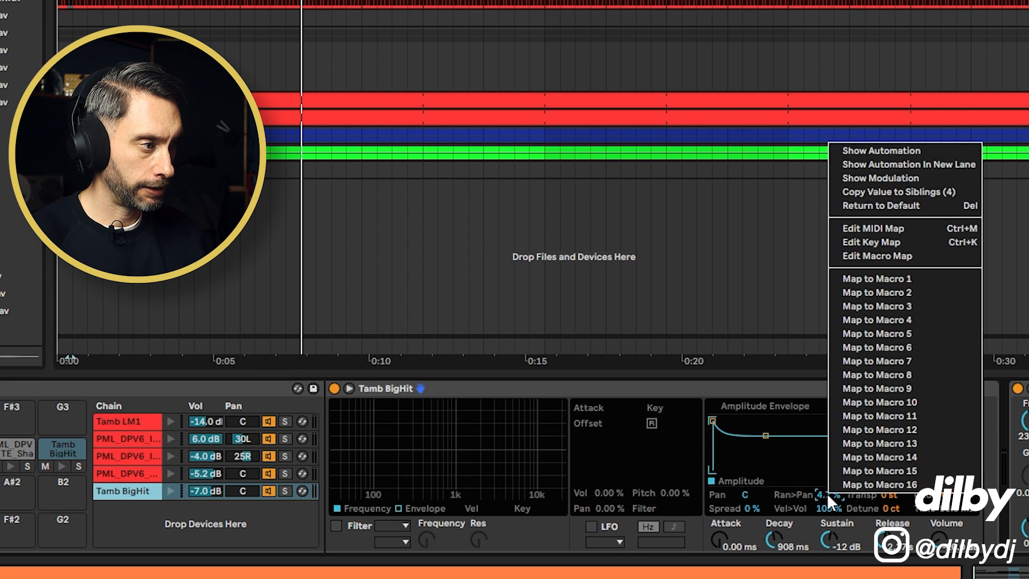
left_click(923, 193)
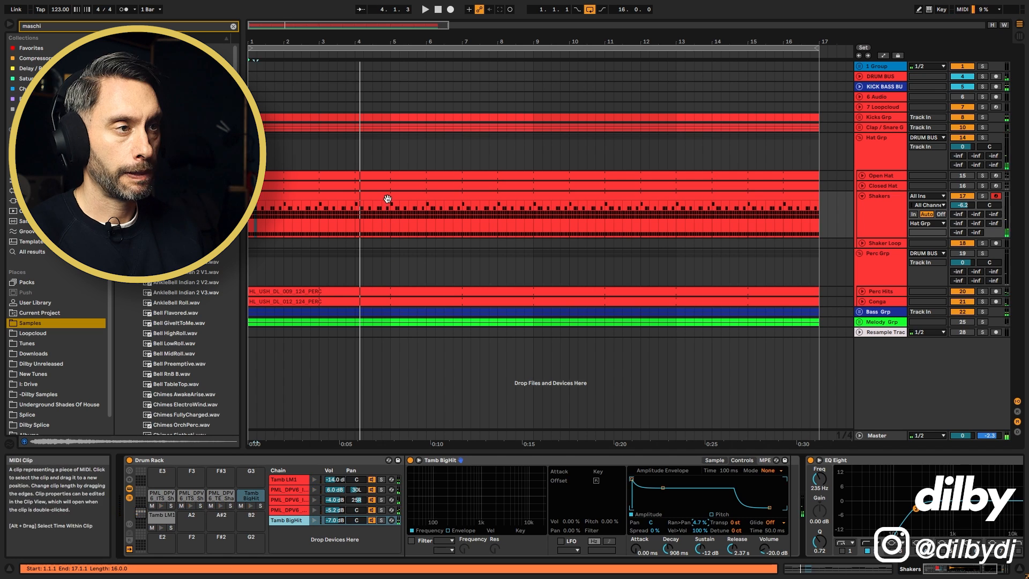
Find the "Add some Random" preset in the browser and place it before the Drum Rack on the Shakers track
double_click(388, 234)
key("space")
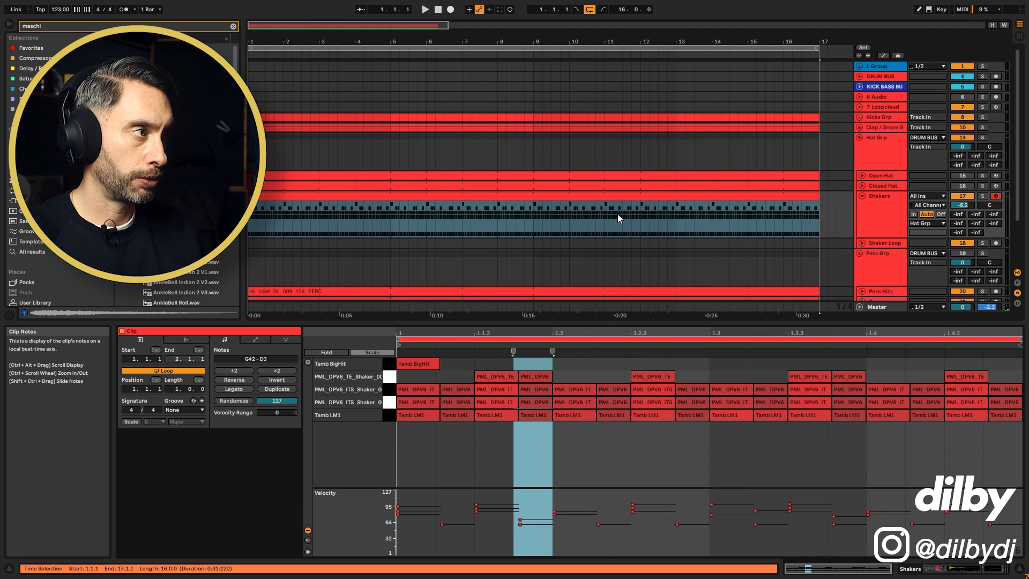
left_click(879, 197)
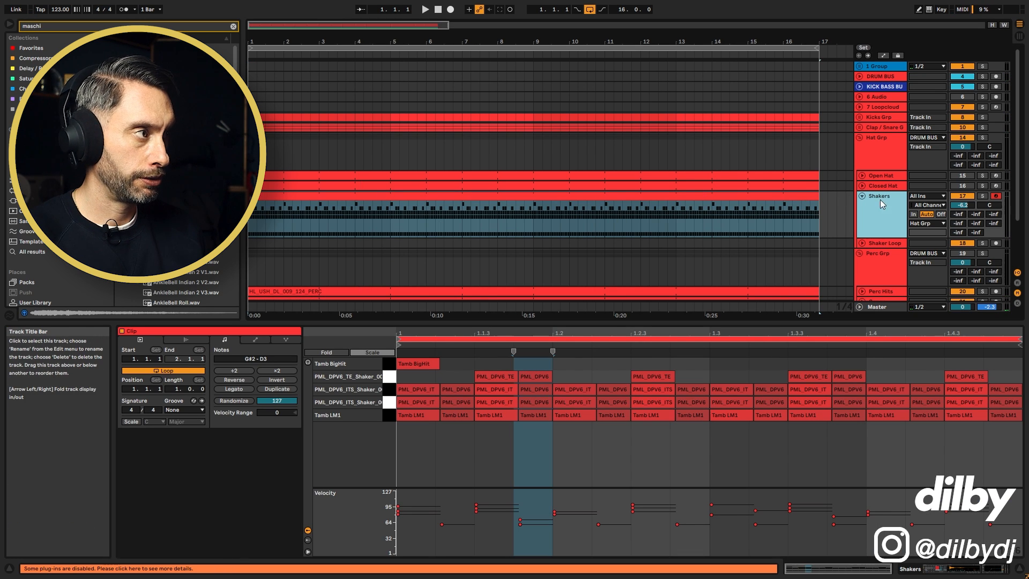
left_click(783, 197)
key("ctrl+f")
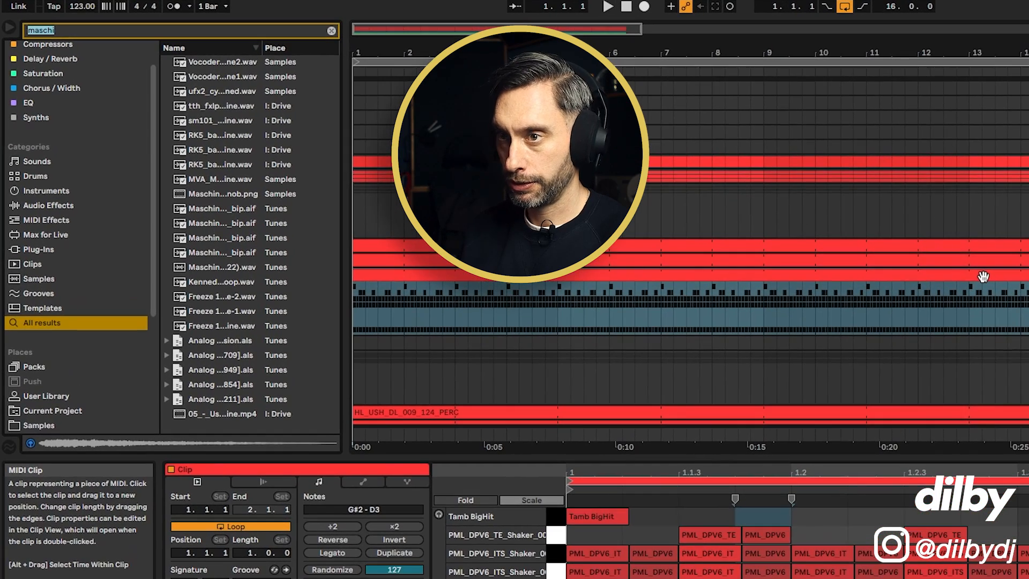
key("BackSpace")
type("add ")
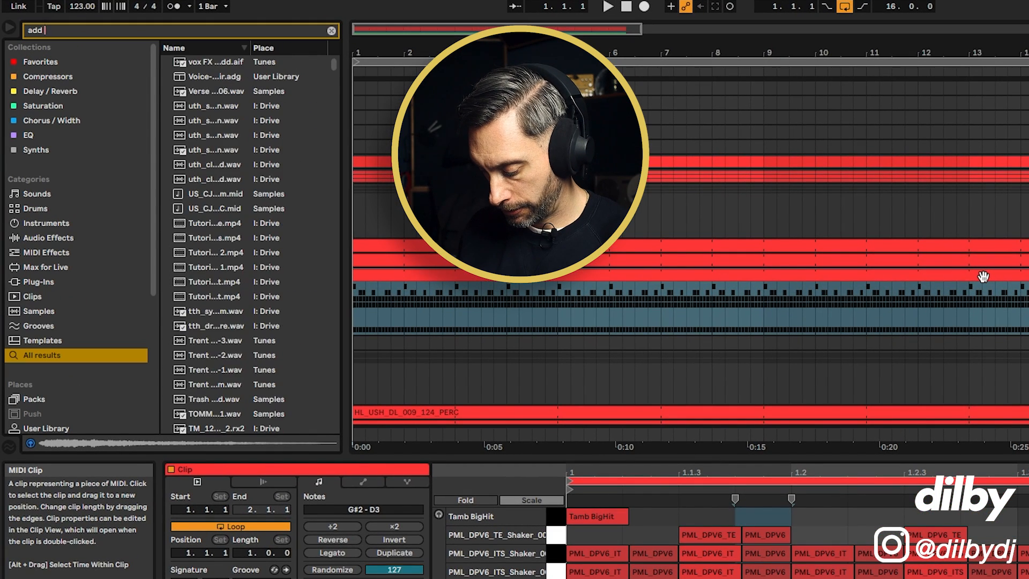
type("some rand")
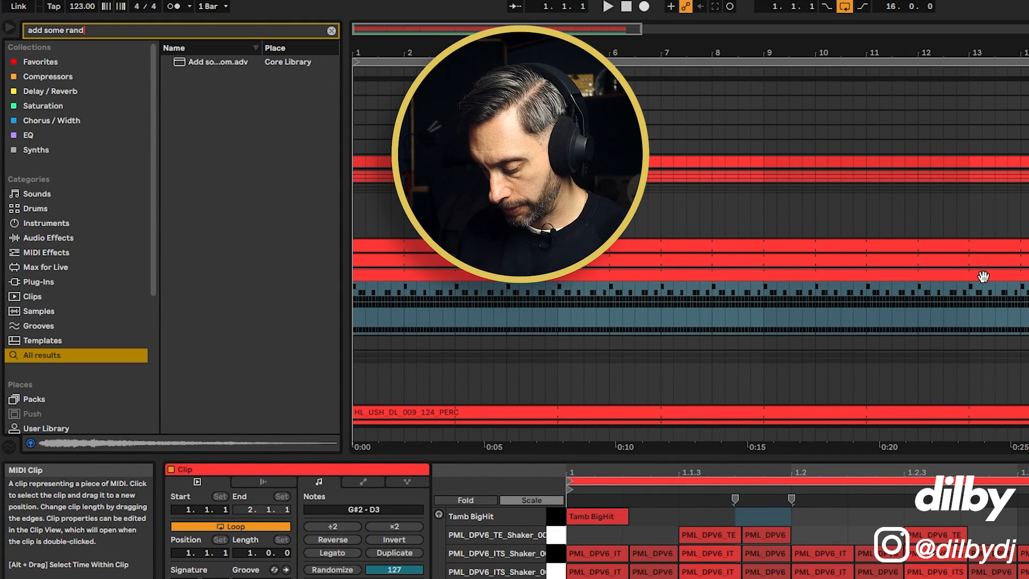
type("om")
left_click_drag(230, 61, 377, 292)
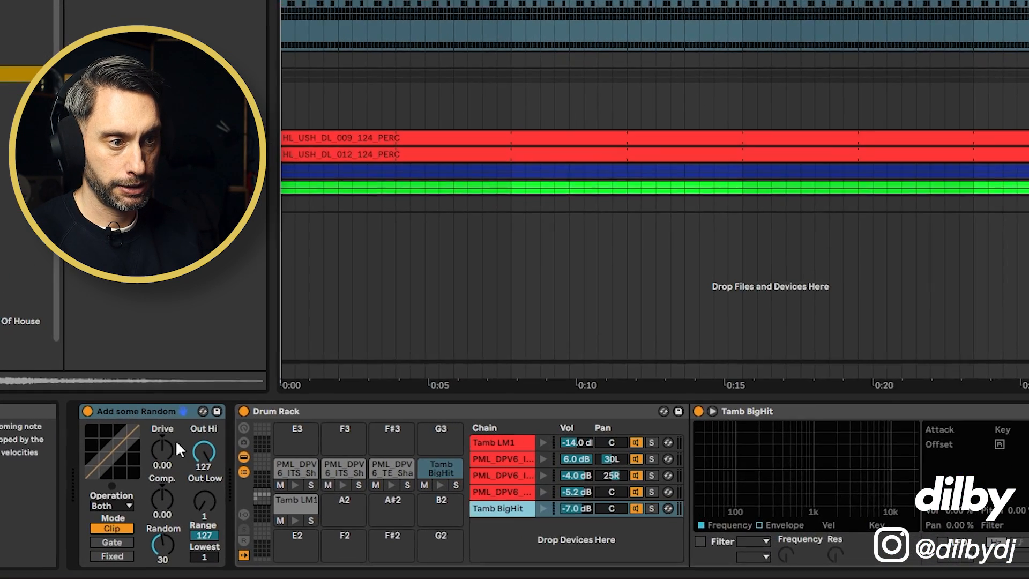
Compare the loop with the velocity device's Random amount at 0, and set Random to 10
left_click_drag(160, 545, 160, 553)
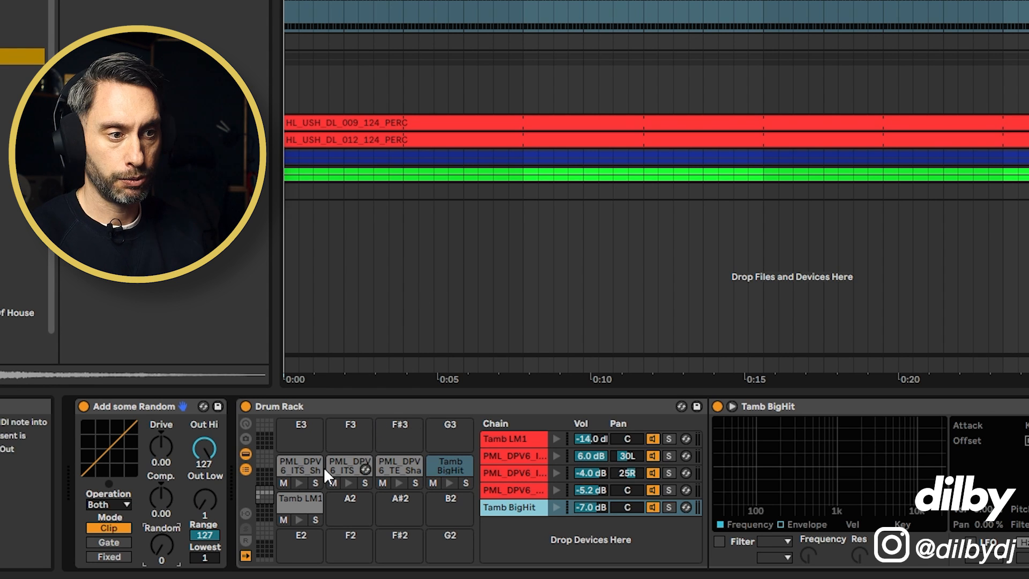
key("space")
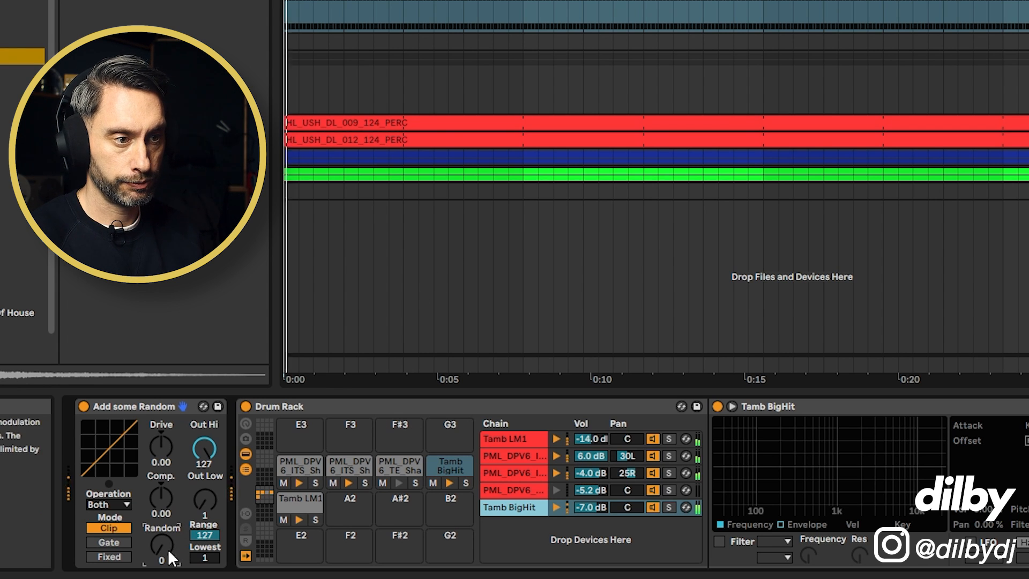
mouse_move(162, 550)
left_mouse_down()
mouse_move(162, 527)
mouse_move(162, 540)
left_mouse_up()
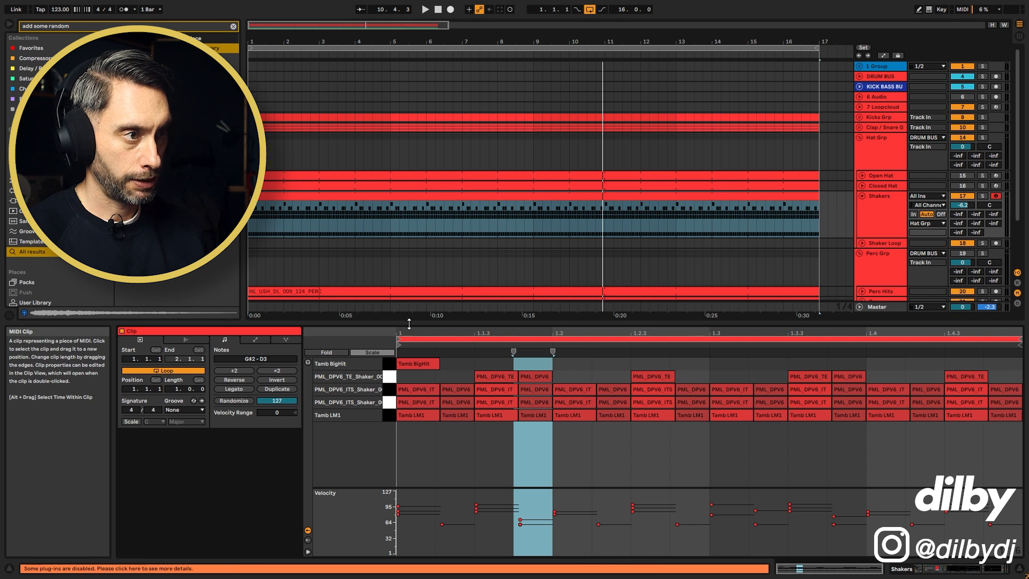
Duplicate the shaker clip's loop to two bars and add a second Tamb BigHit note at 2.1.2 with velocity 87
left_click(278, 389)
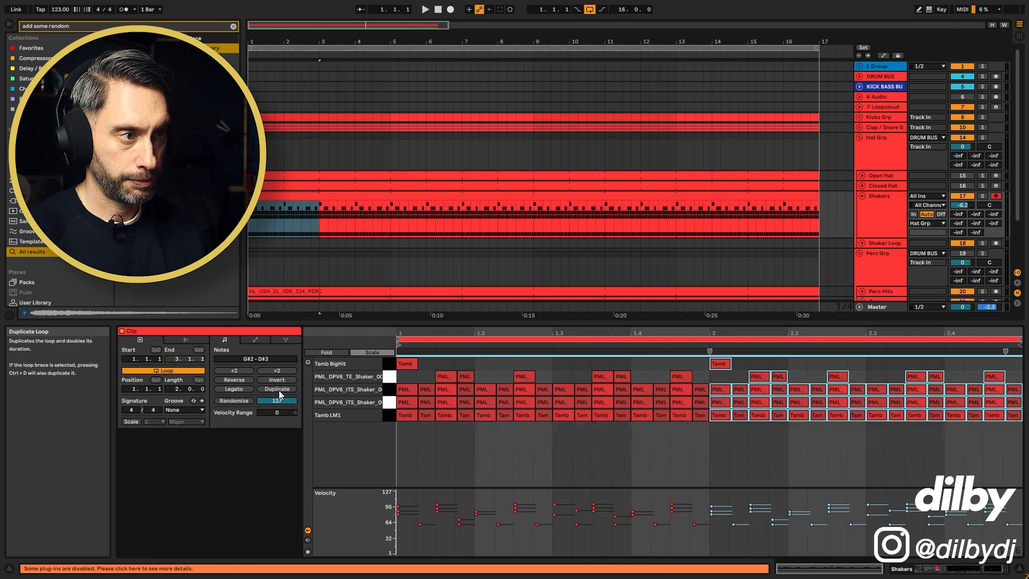
left_click(719, 365)
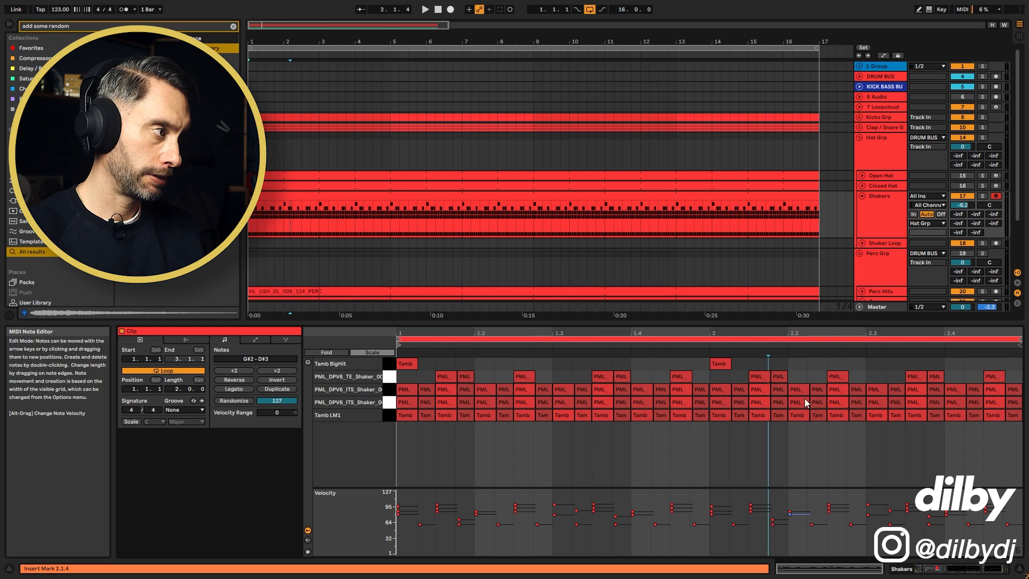
key("space")
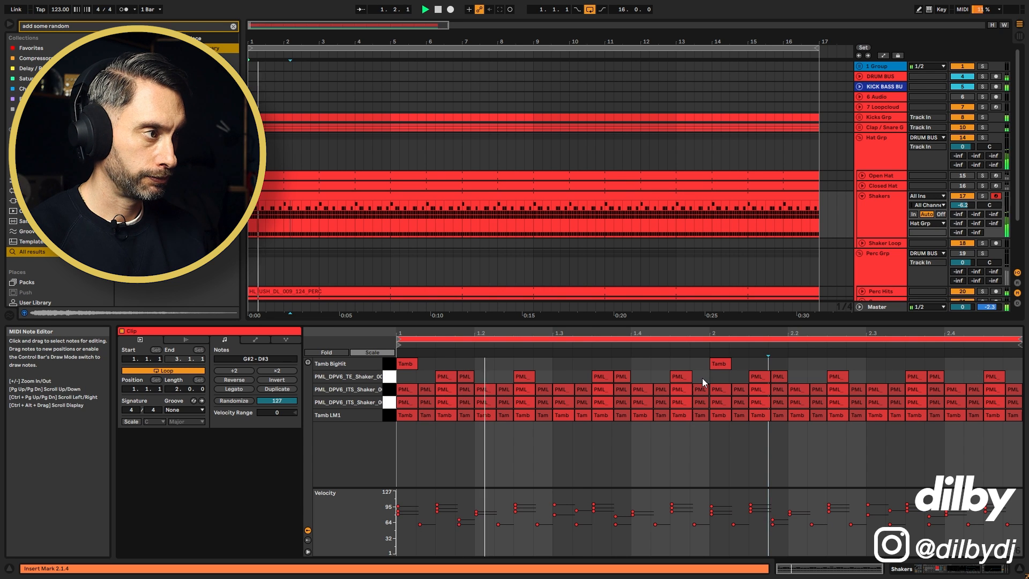
key("space")
double_click(738, 368)
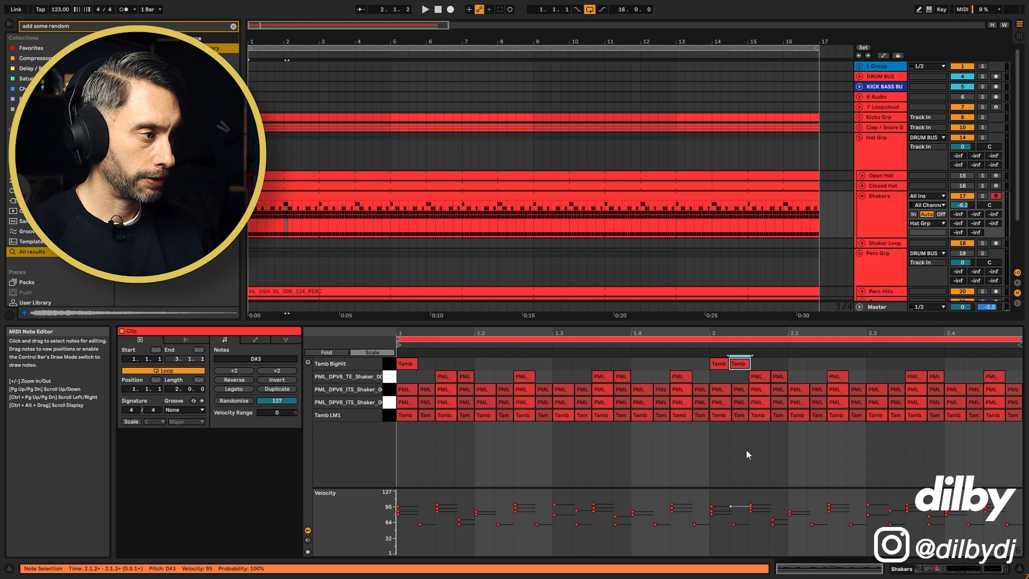
left_click_drag(731, 510, 740, 513)
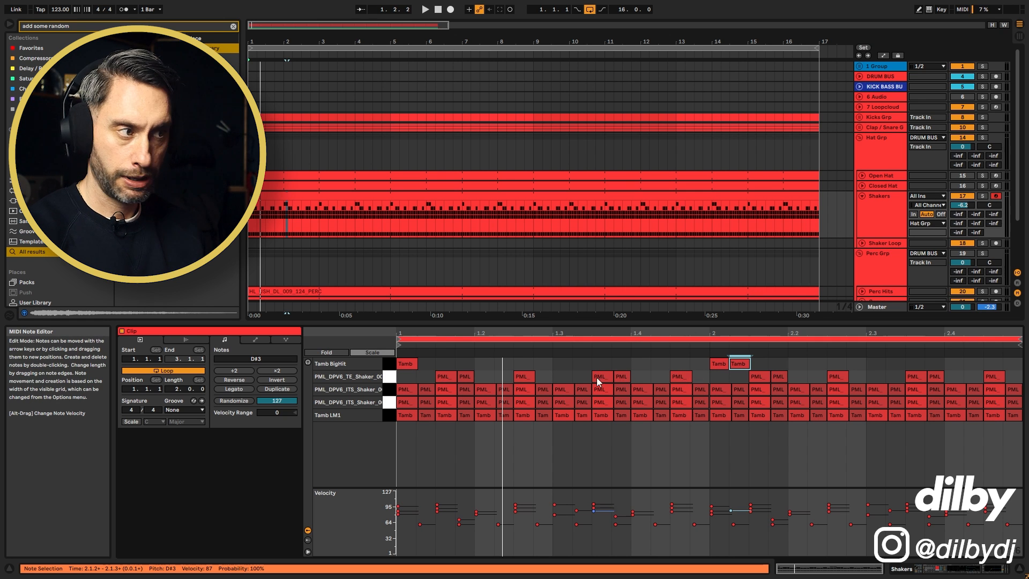
Show the TE shaker sample in the browser and add PML_DPV6_YM_Shaker_002 to pad A2 of the Drum Rack
left_click(886, 200)
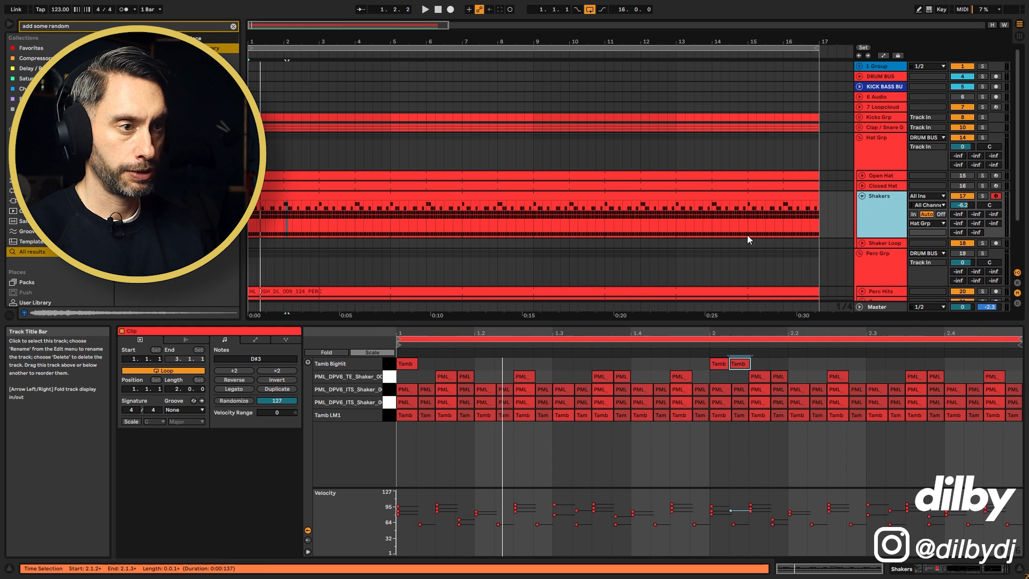
key("shift+Tab")
left_click(316, 494)
right_click(659, 490)
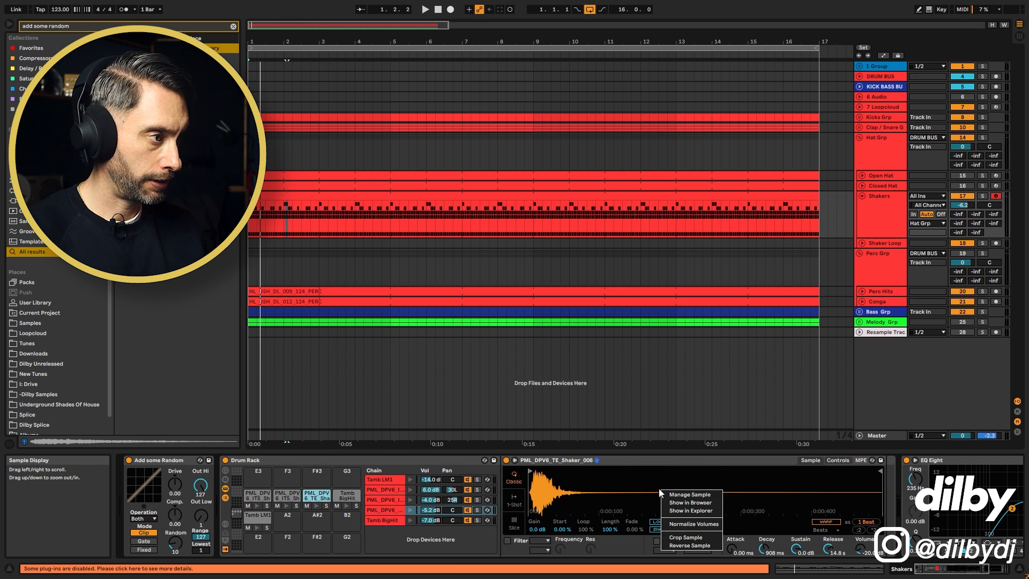
left_click(689, 504)
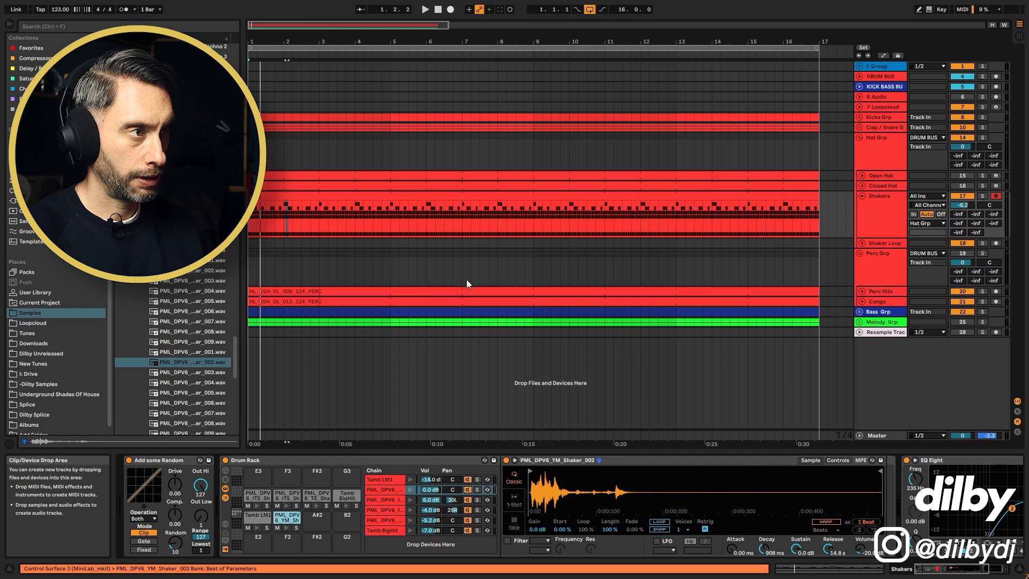
Add a PML_DPV6_YM_Shaker_002 note on beat 2.3 of the clip and set its chain volume to -7.7 dB
double_click(460, 204)
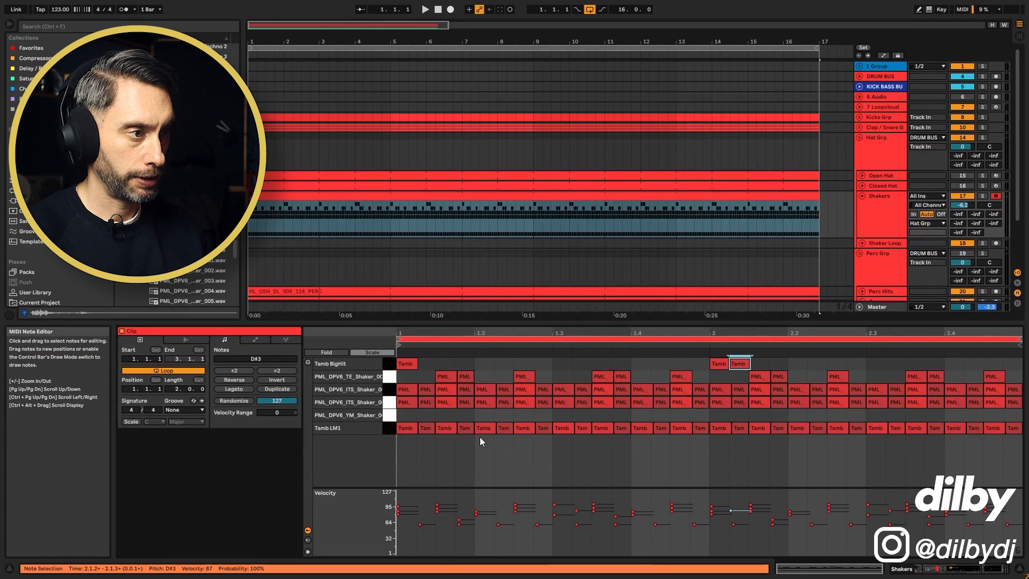
key("space")
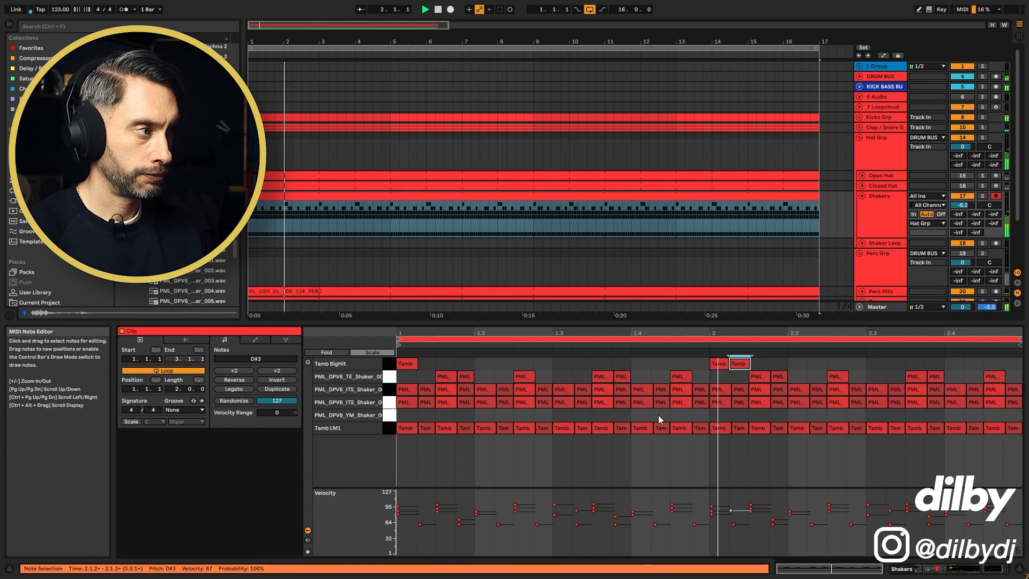
double_click(877, 416)
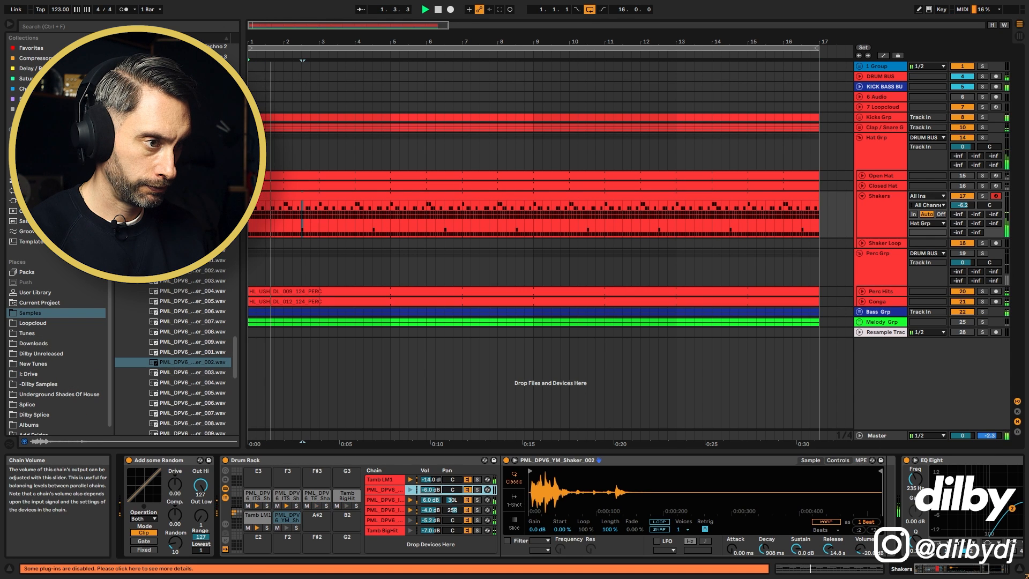
left_click_drag(431, 493, 430, 499)
key("space")
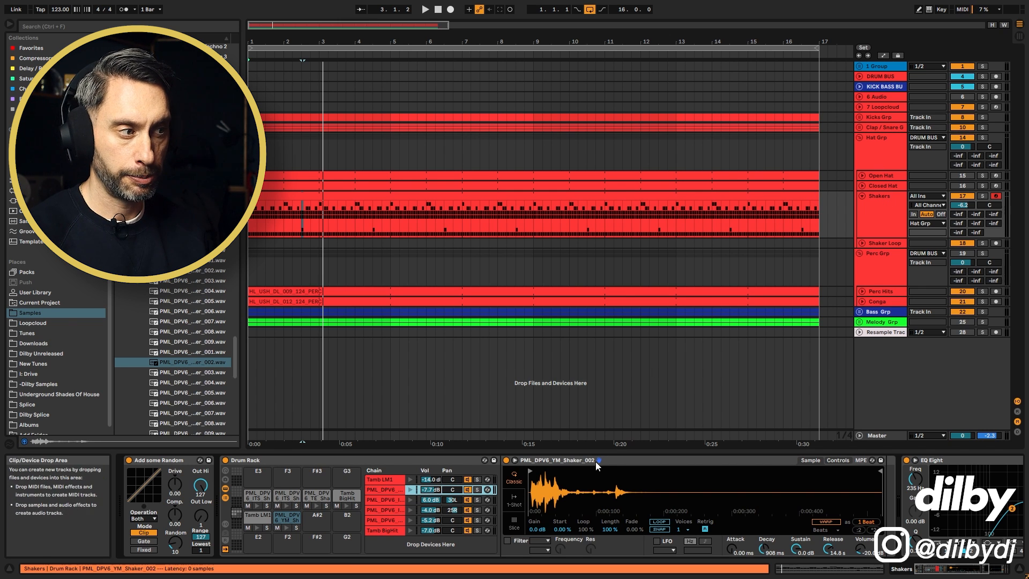
Hot-swap the new shaker pad's sample through neighbouring shaker one-shots in the folder while the loop plays
left_click(879, 512)
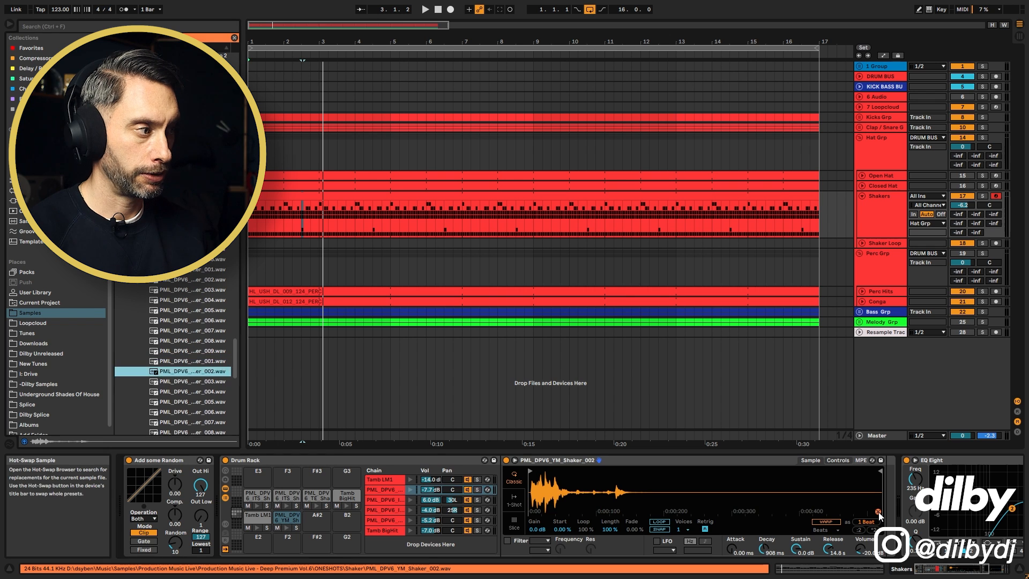
key("space")
key("Down")
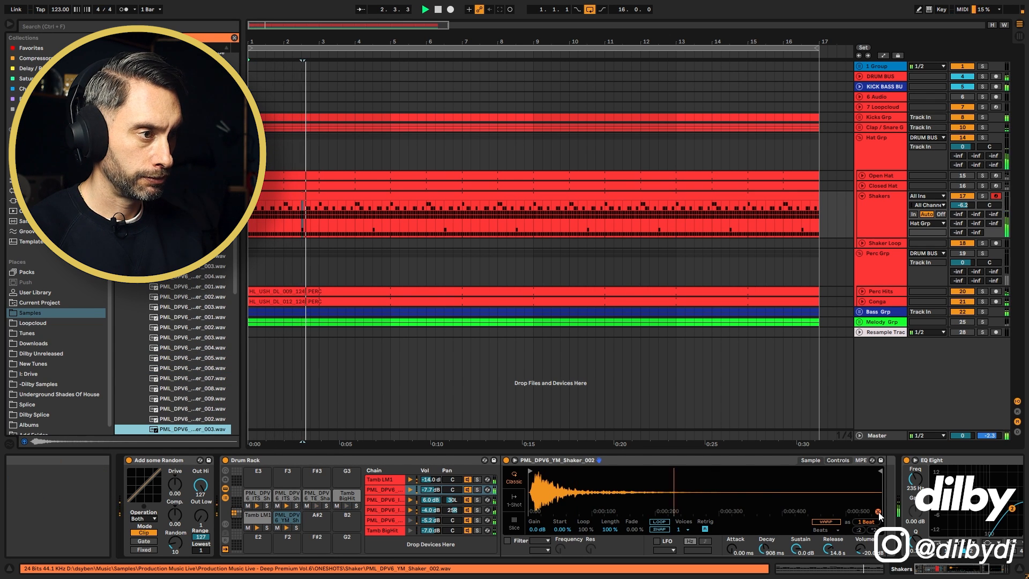
key("Down")
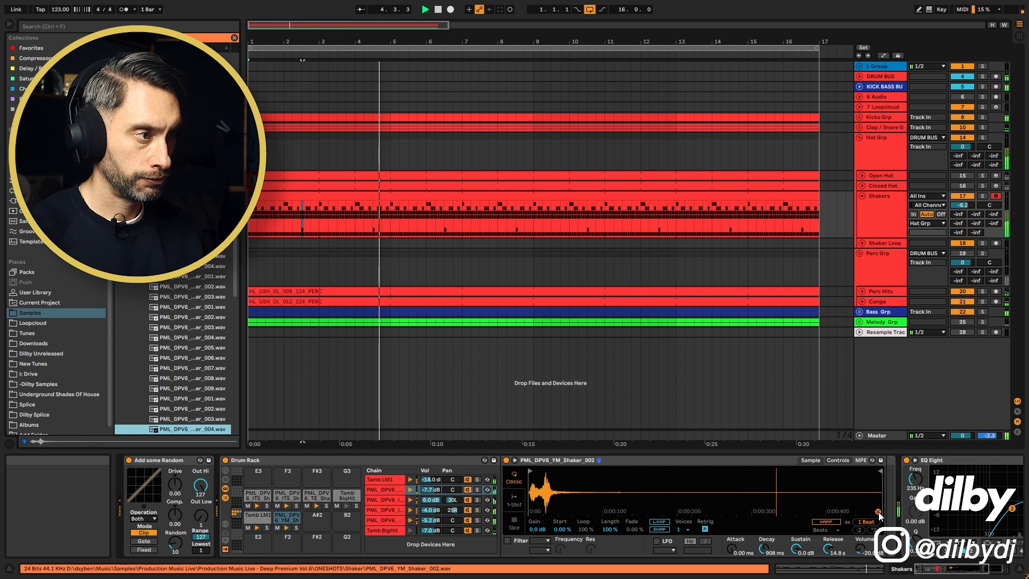
key("Up")
key("Return")
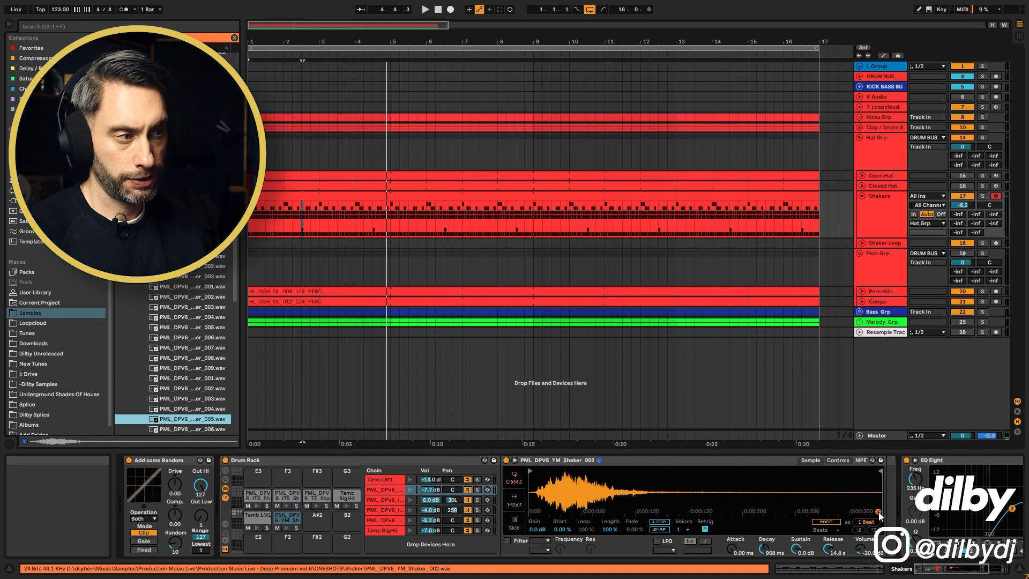
Adjust the new shaker chain's volume against the playing loop and select shaker sample 003 for comparison
key("space")
left_click_drag(433, 491, 436, 494)
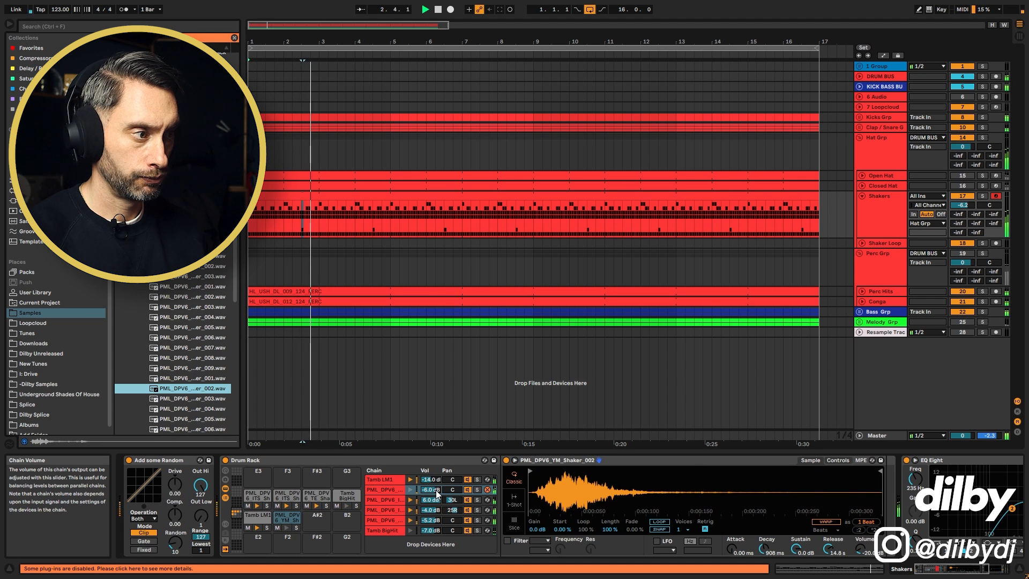
left_click(211, 398)
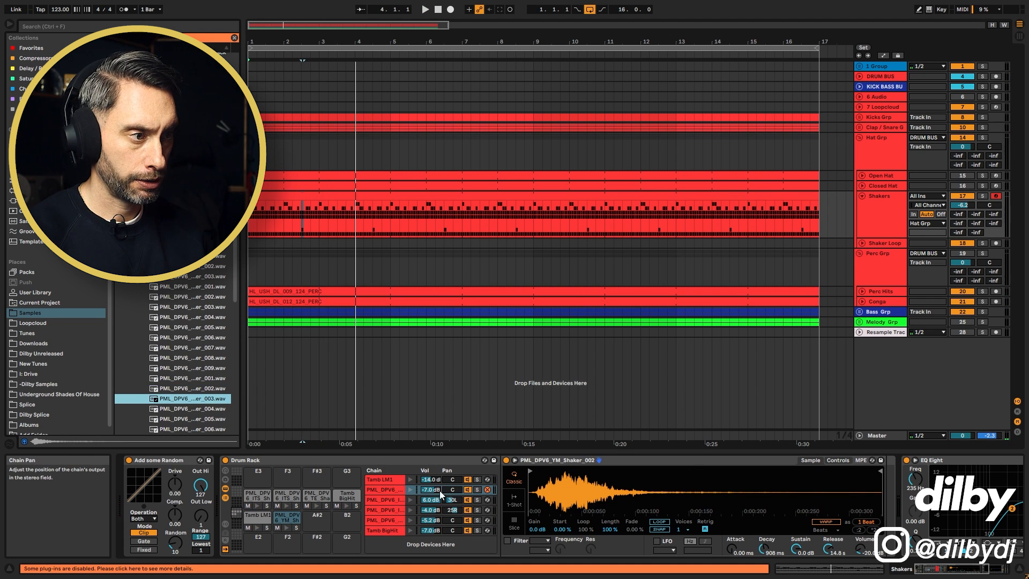
left_click_drag(440, 491, 440, 493)
key("space")
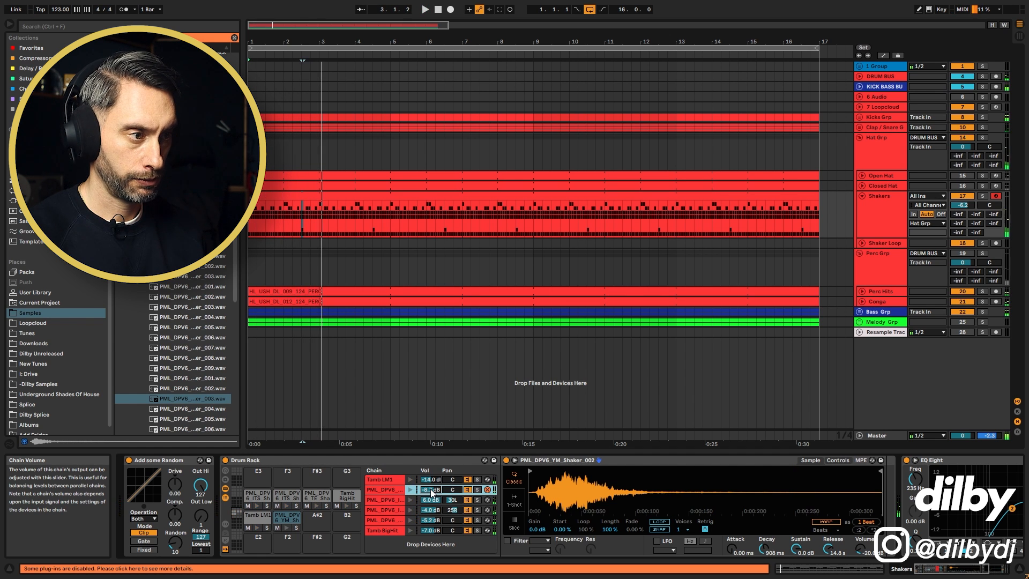
Audition the loop and set the A2 shaker chain's volume to -11.5 dB
key("space")
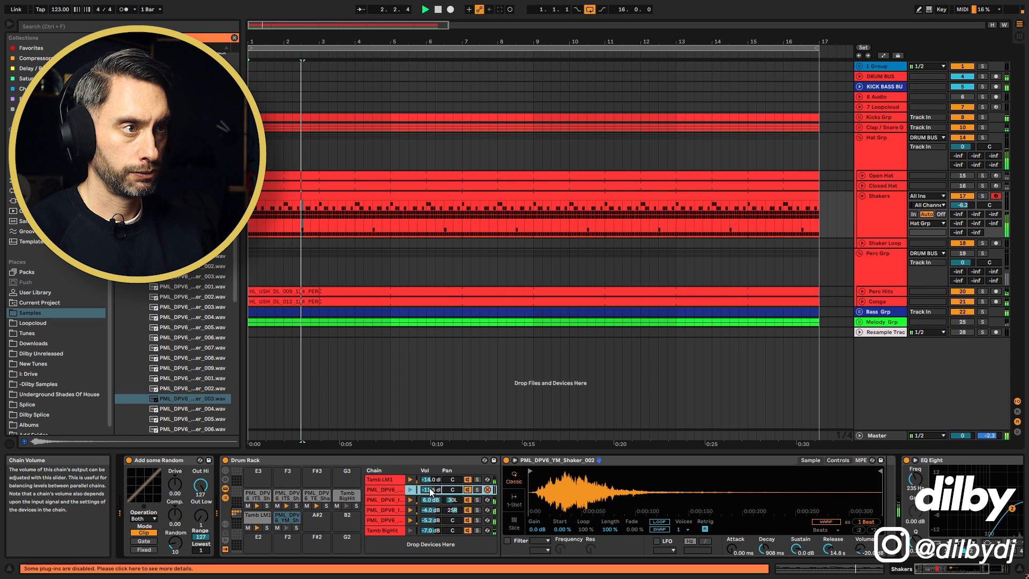
left_click(869, 206)
key("space")
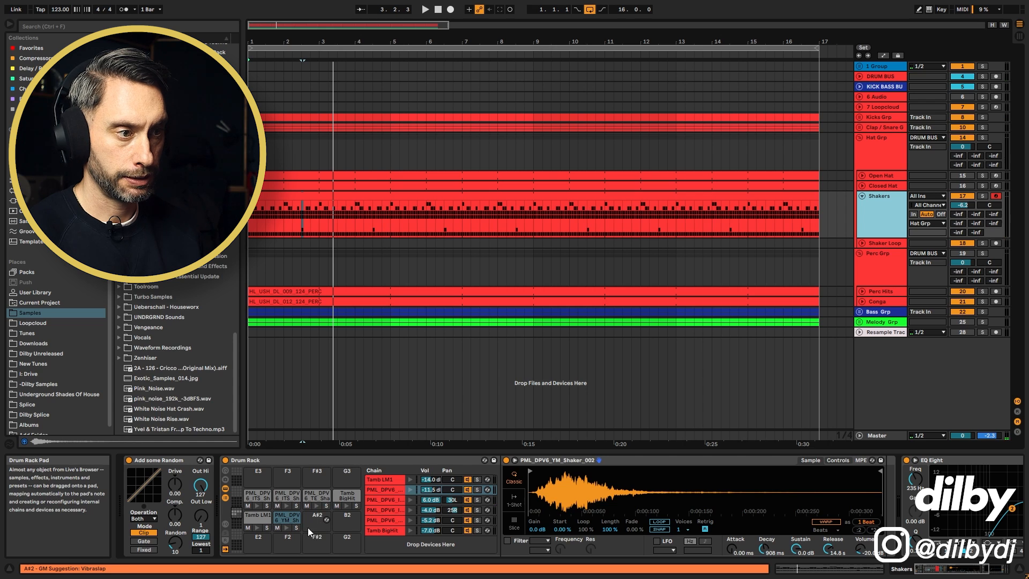
Load PML_DPV6_YM_Shaker_008 onto pad A#2 of the Drum Rack and set its chain volume to -9.3 dB
scroll(177, 360, "up", 5)
left_click_drag(297, 485, 316, 518)
left_click_drag(420, 502, 419, 509)
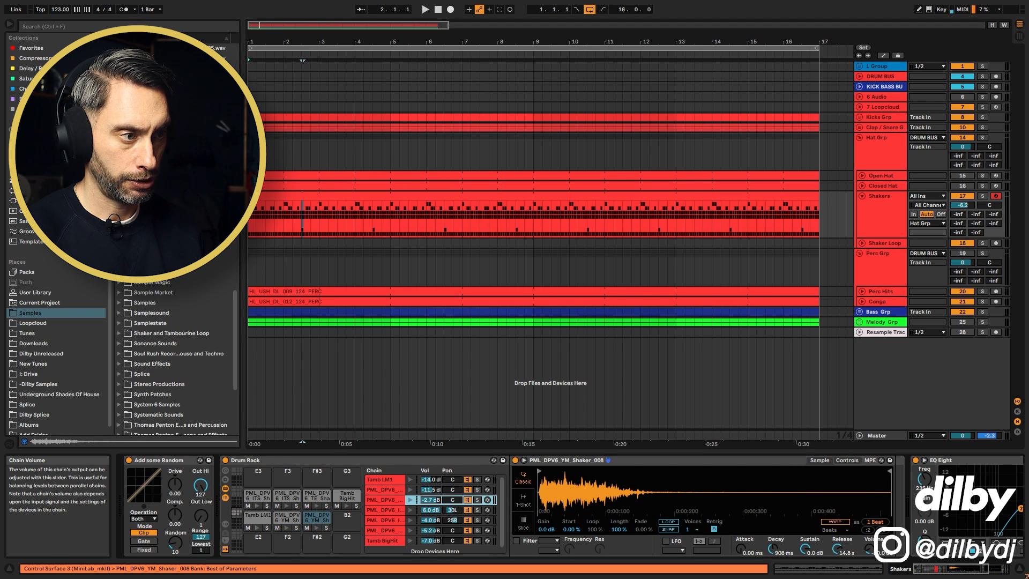
Preview the A#2 shaker and add a note for it at 2.4.3 in the Shakers clip
left_click(410, 499)
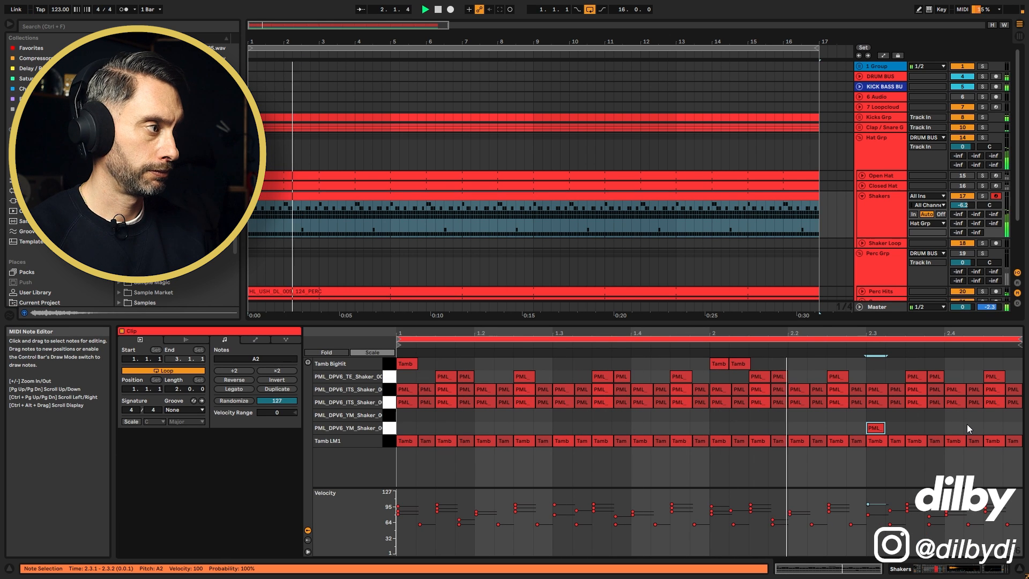
double_click(995, 415)
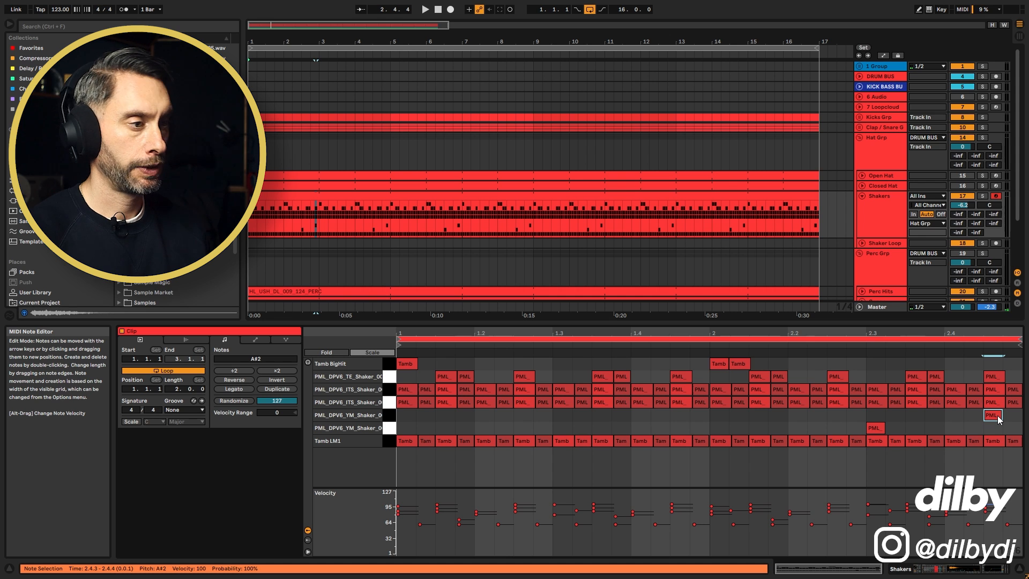
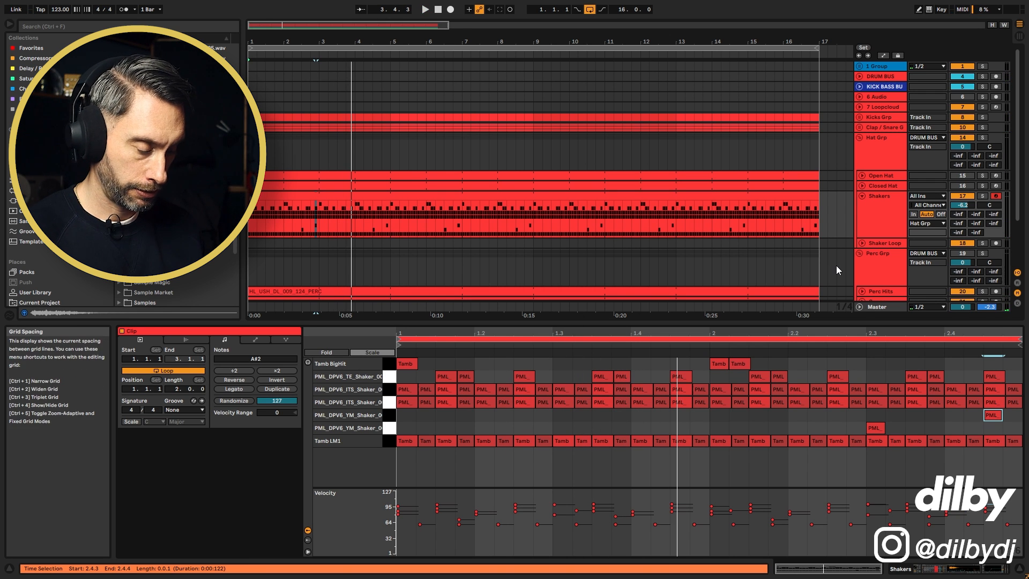
Hot-swap the A#2 pad's sample with shaker one-shot 012 and audition it in the loop
key("shift+Tab")
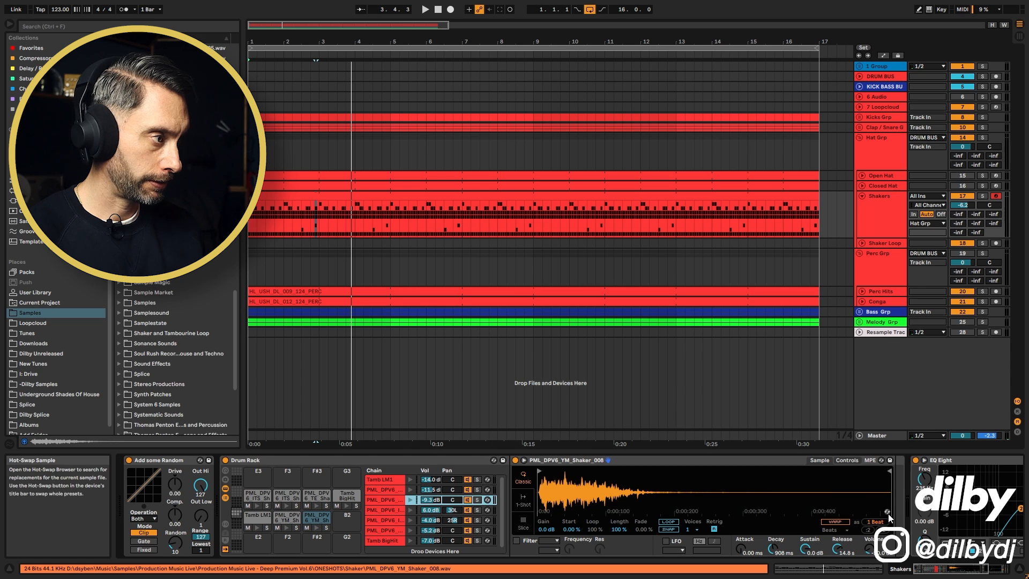
left_click(888, 513)
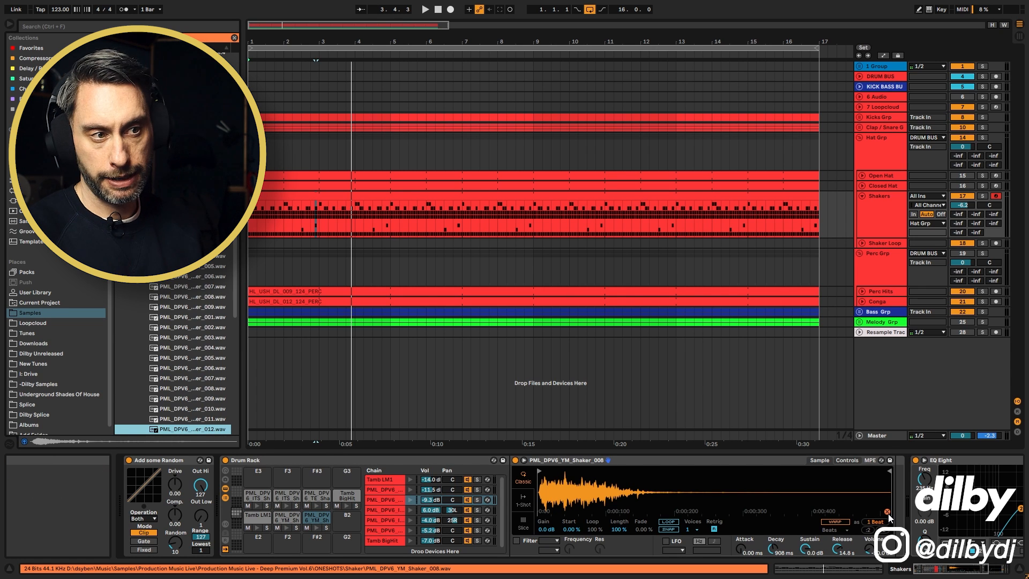
key("Up")
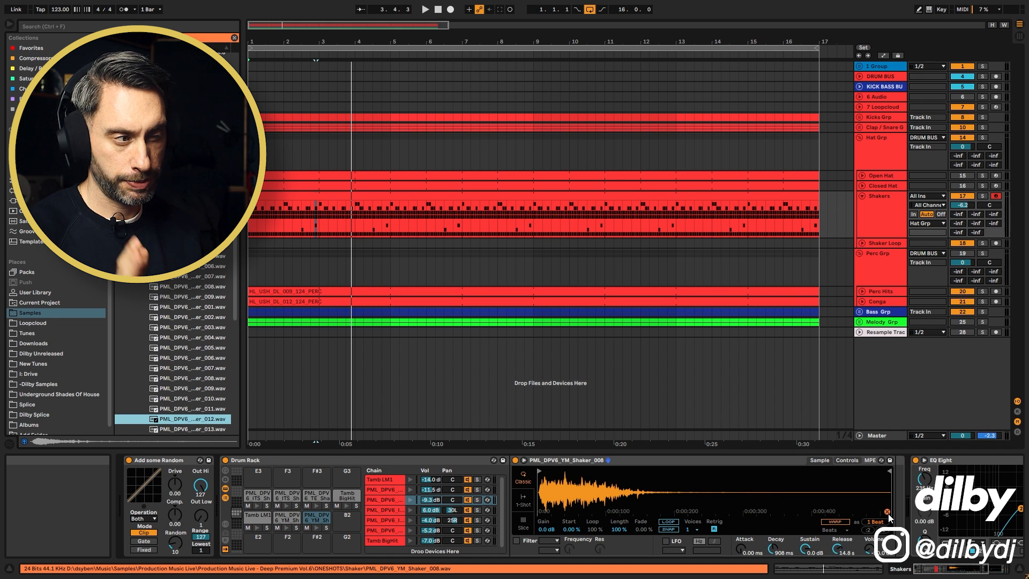
key("Return")
key("space")
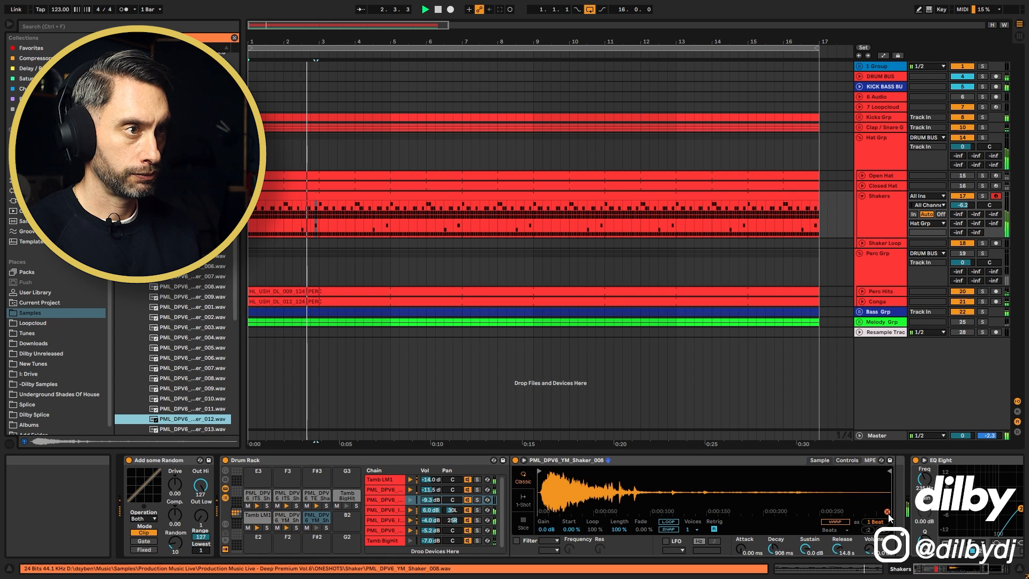
Browse the neighbouring shaker one-shots, swap PML_DPV6_TE_Shaker_008 onto pad A#2 and audition it in the loop
key("Down")
key("Down")
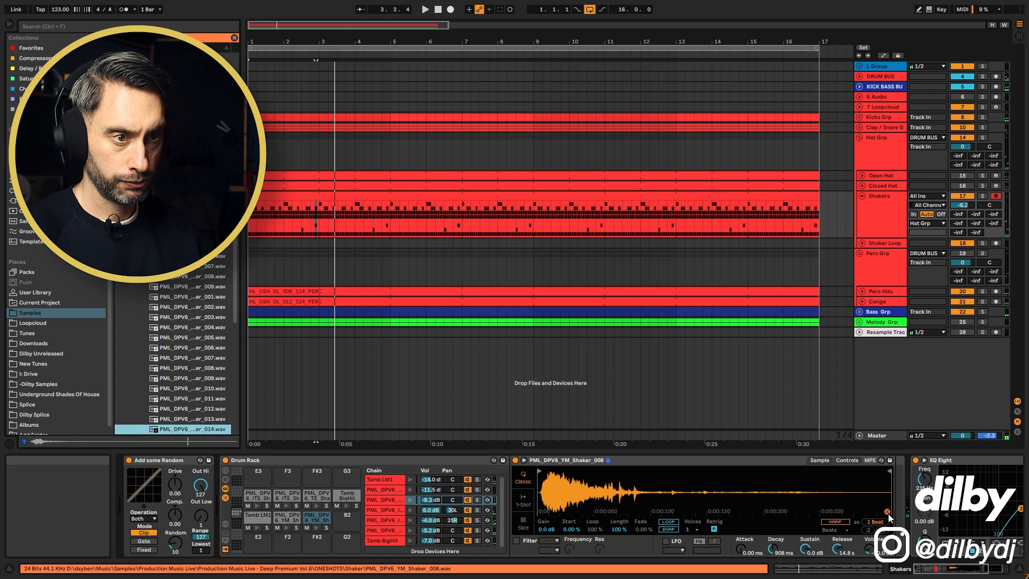
key("Up")
key("Up")
key("Up")
key("Up")
key("Up")
key("Up")
key("Up")
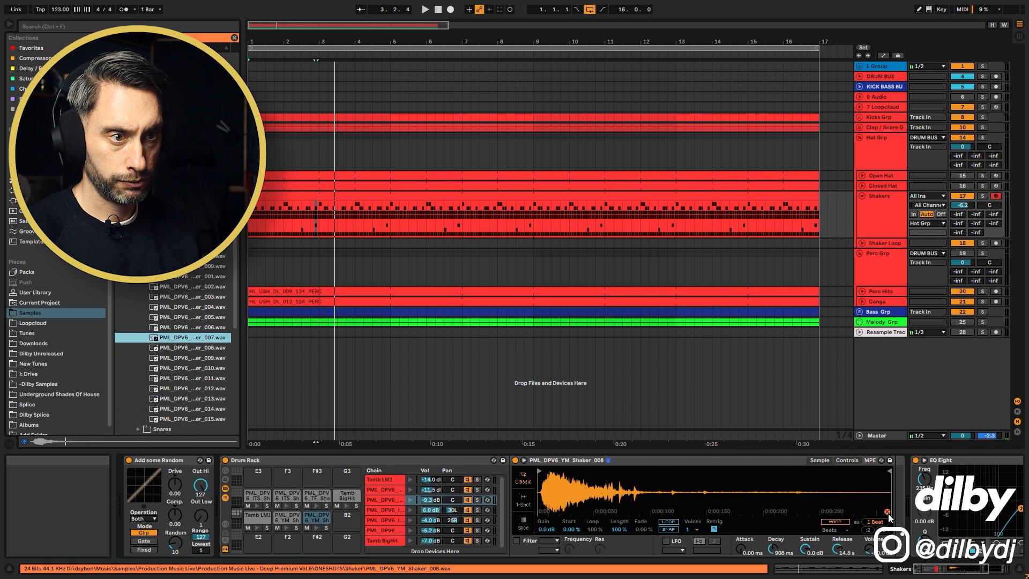
key("Up")
key("Up")
key("Up")
key("Up")
key("Up")
key("Up")
key("Up")
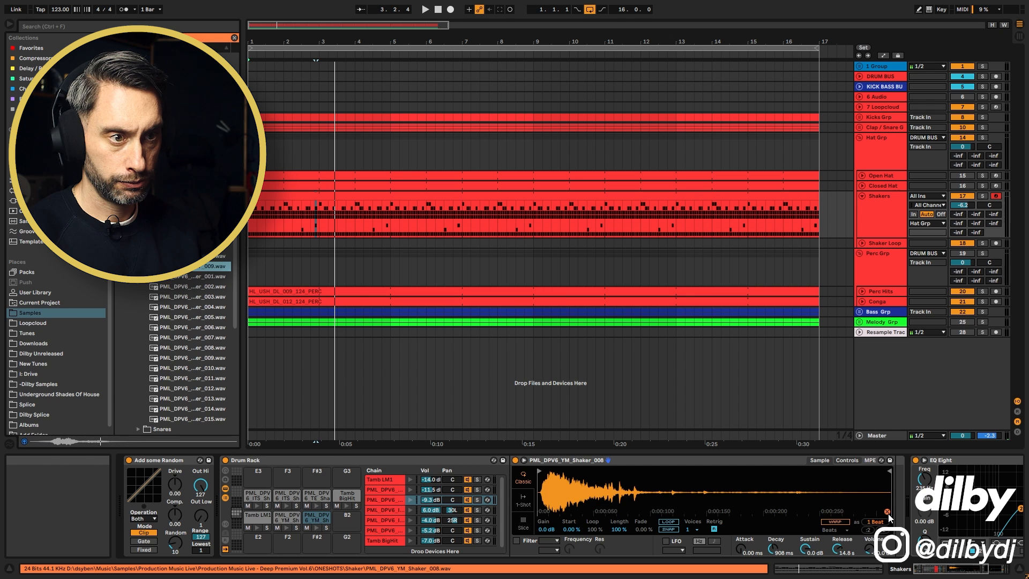
key("space")
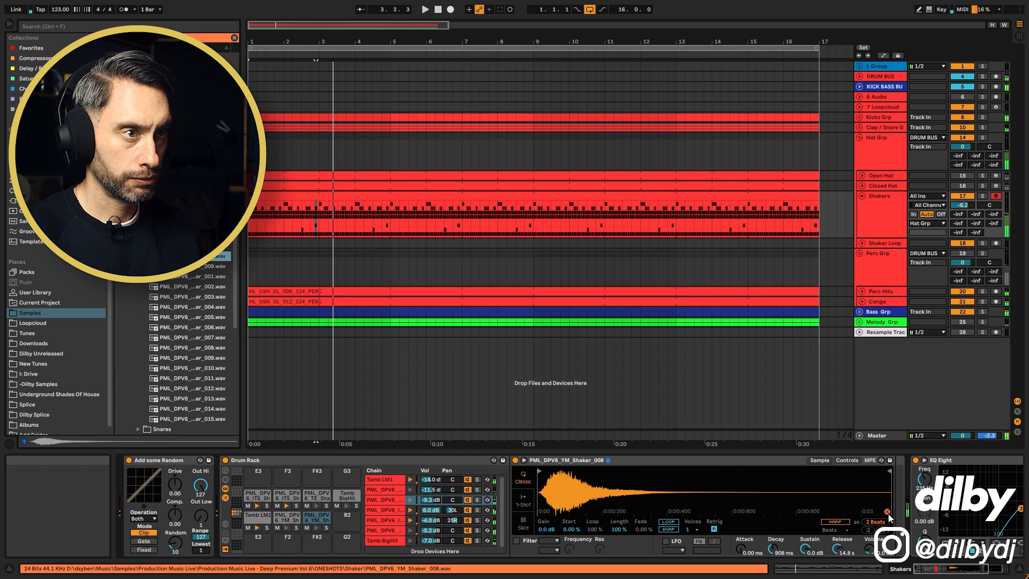
key("space")
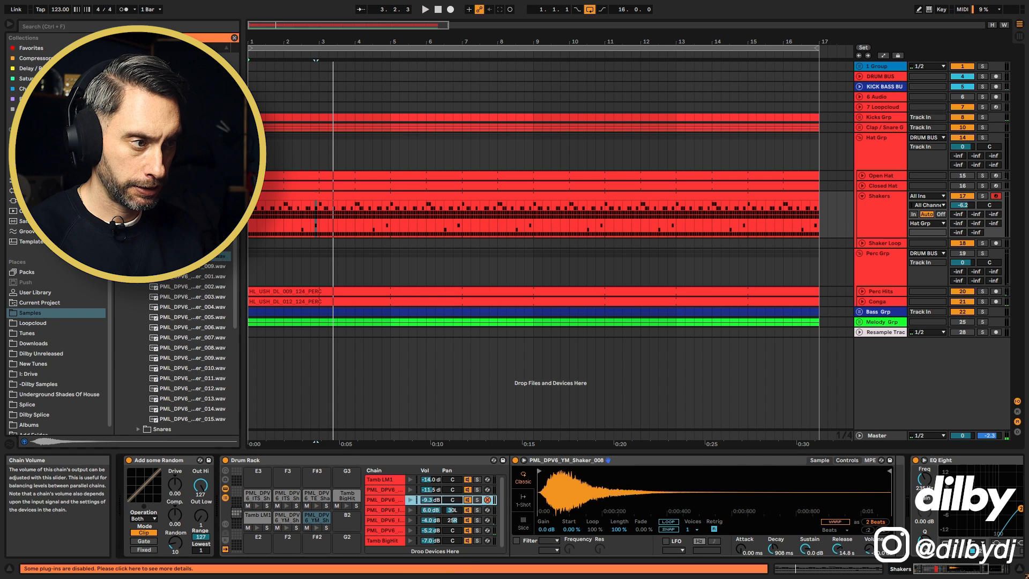
Adjust the A#2 shaker chain's volume against the playing loop, ending at -8.4 dB
left_click_drag(429, 500, 432, 504)
key("space")
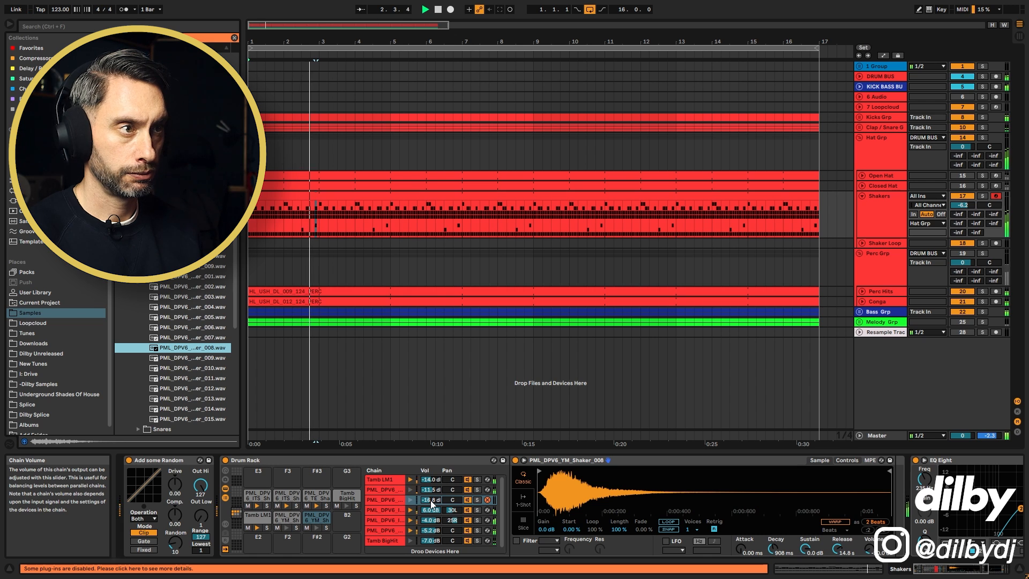
key("space")
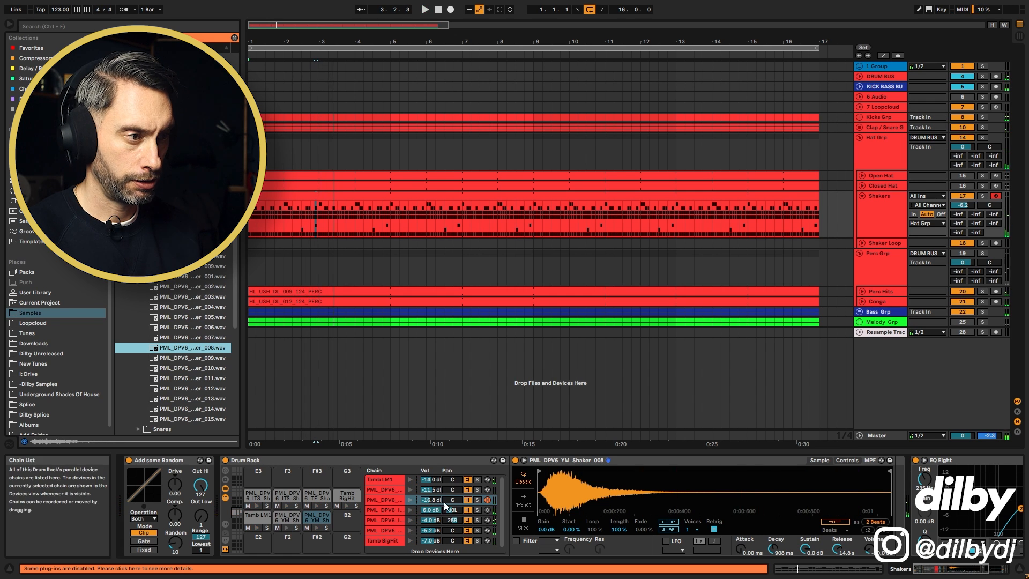
left_click_drag(436, 502, 437, 497)
Hot-swap the A#2 pad to another shaker one-shot and set its chain volume to -14.0 dB against the loop
left_click(888, 513)
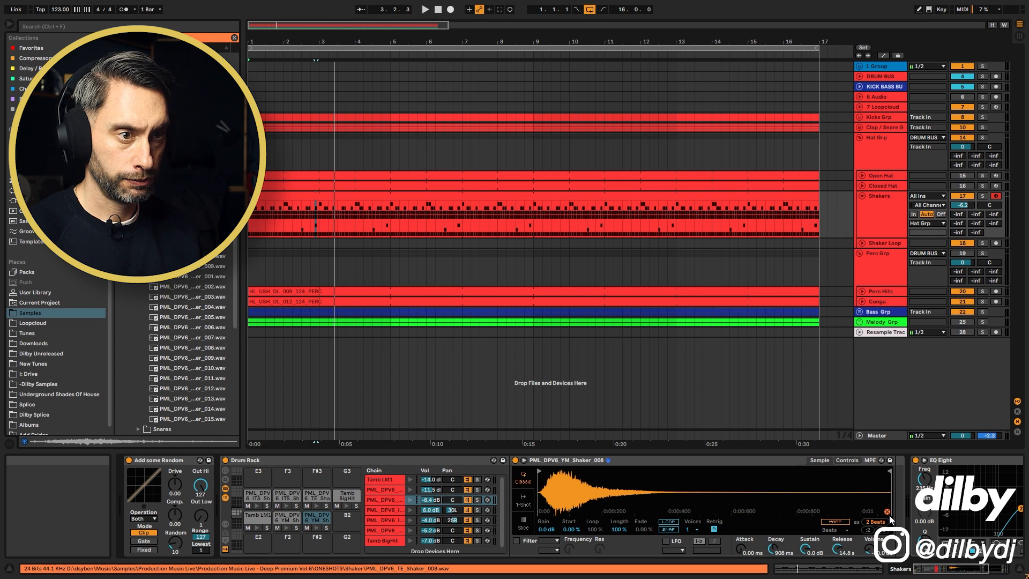
key("space")
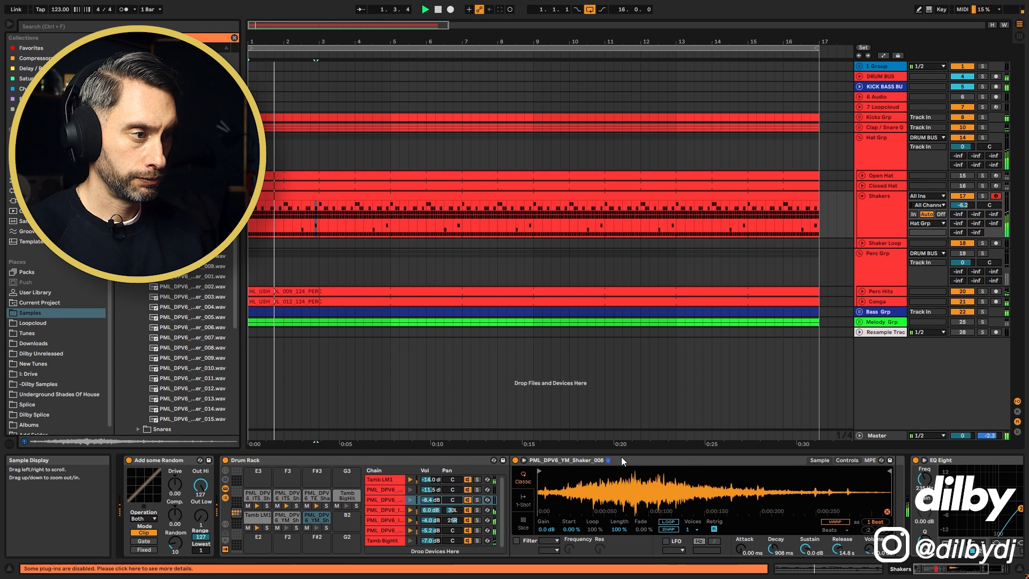
left_click_drag(432, 500, 434, 504)
key("space")
key("space")
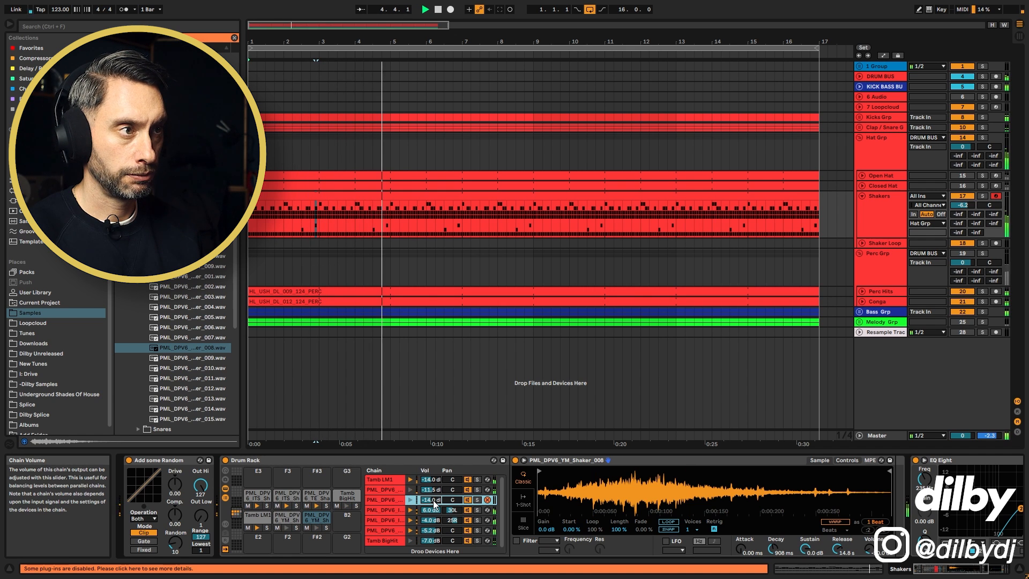
key("space")
Open the Shakers clip's notes and duplicate its loop to four bars
left_click(361, 199)
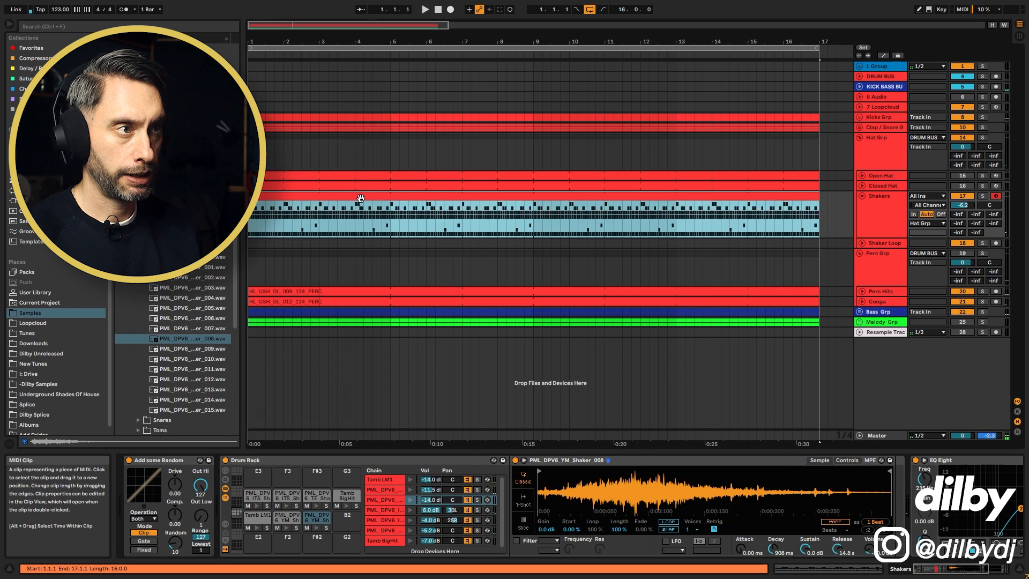
double_click(361, 198)
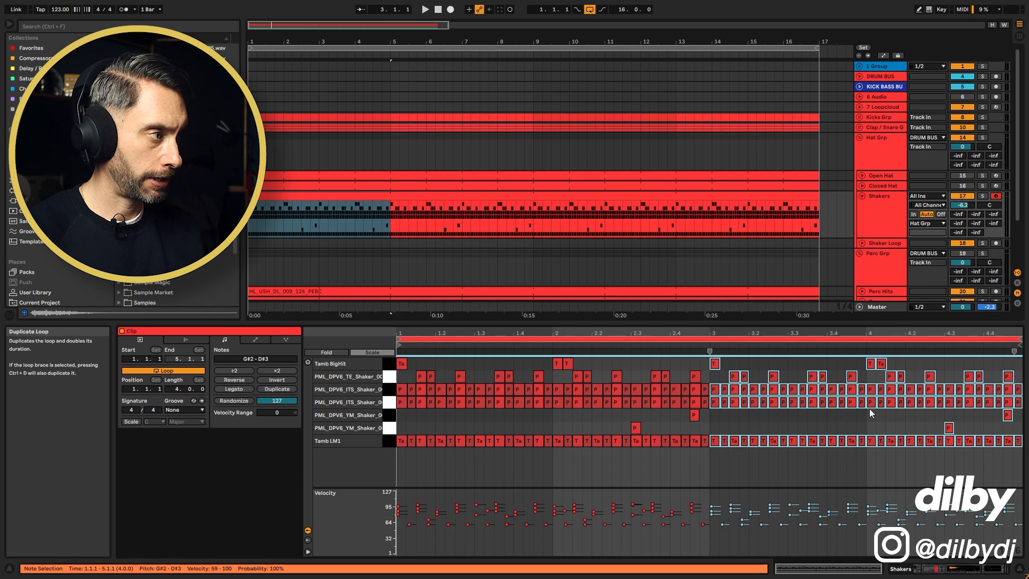
Try a copy of the 4.4.3 A#2 shaker note at 1.4.3 in the playing loop and delete that copy
left_click(1008, 415)
key("space")
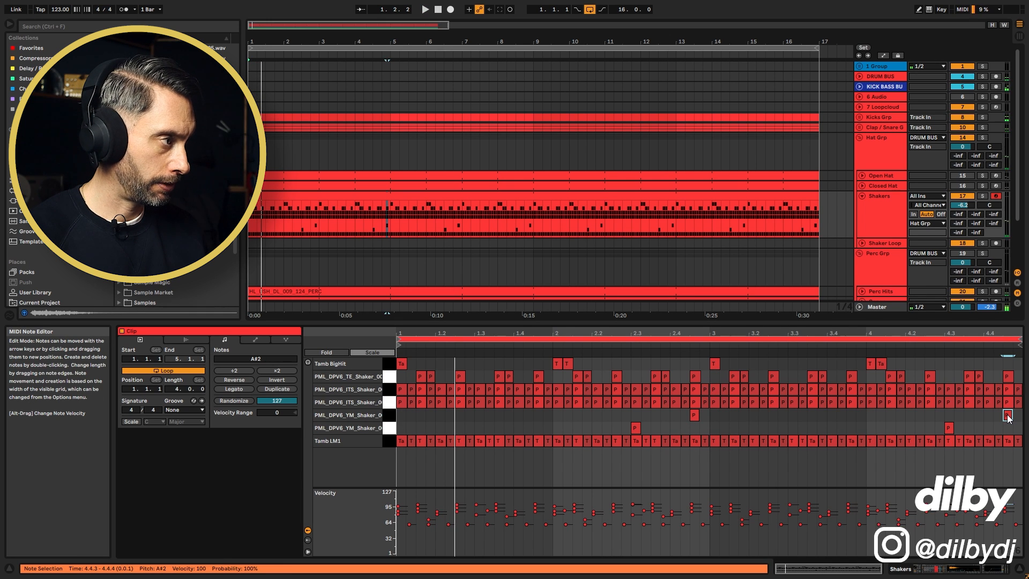
left_click_drag(1008, 419, 833, 408)
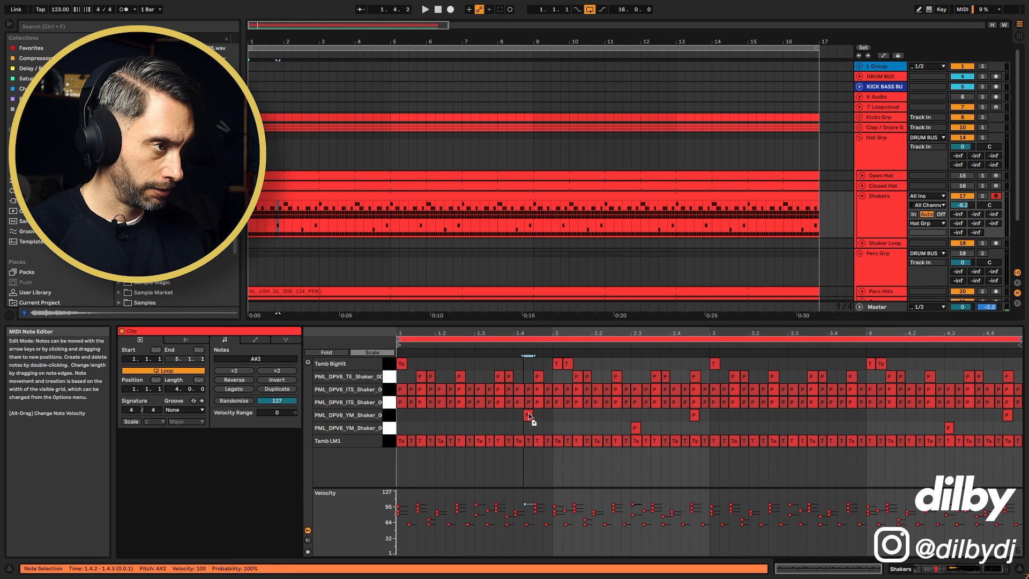
left_click_drag(538, 419, 539, 419)
key("space")
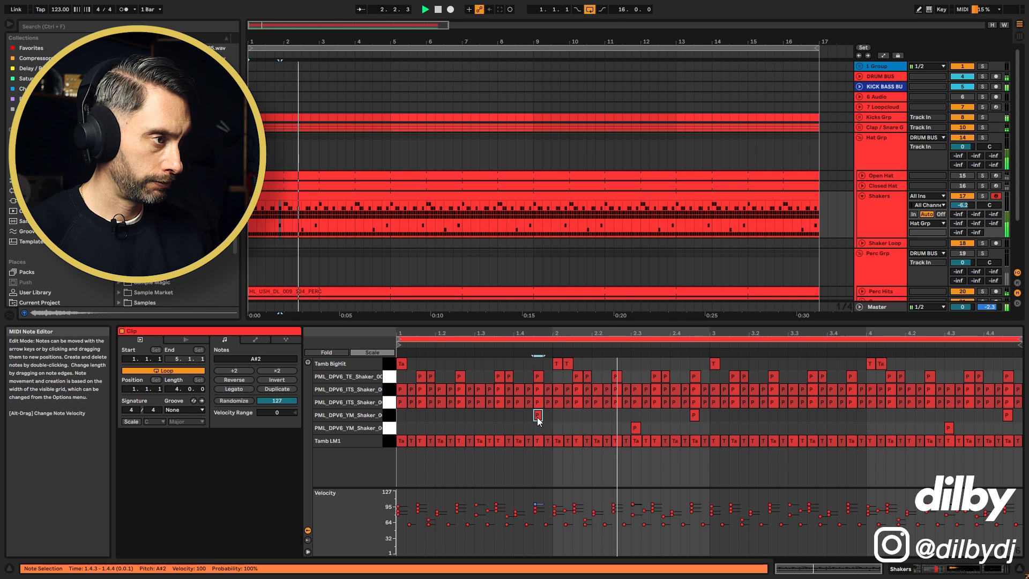
key("space")
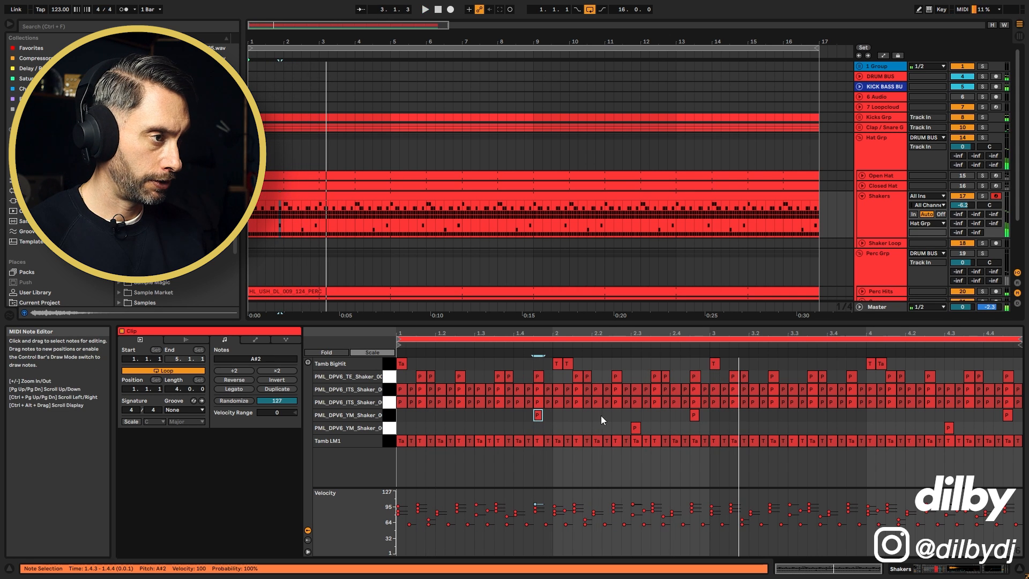
key("Delete")
key("space")
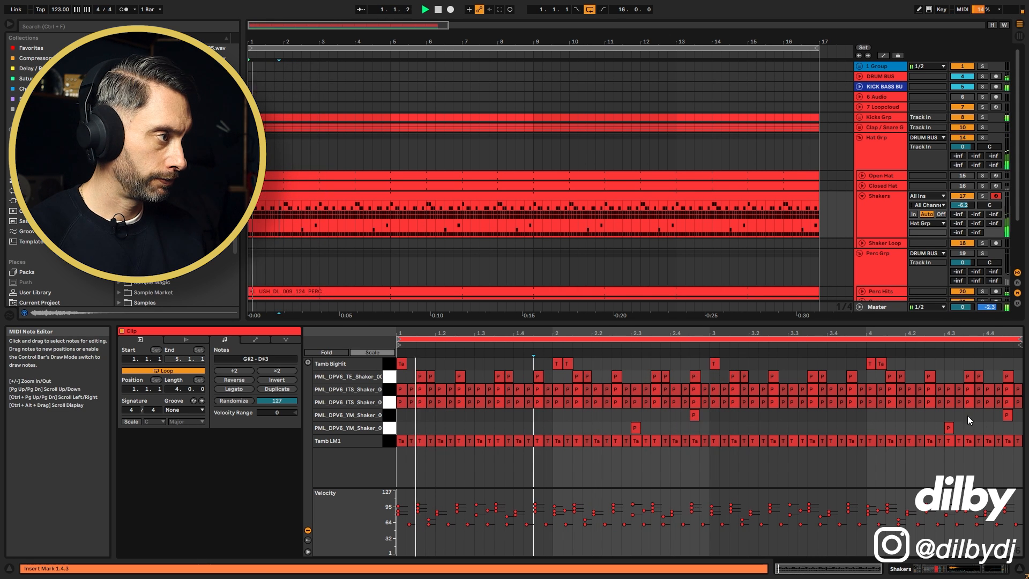
Deactivate the A#2 shaker note at 4.4.3 and place a Tamb BigHit note at the same position
left_click(1007, 416)
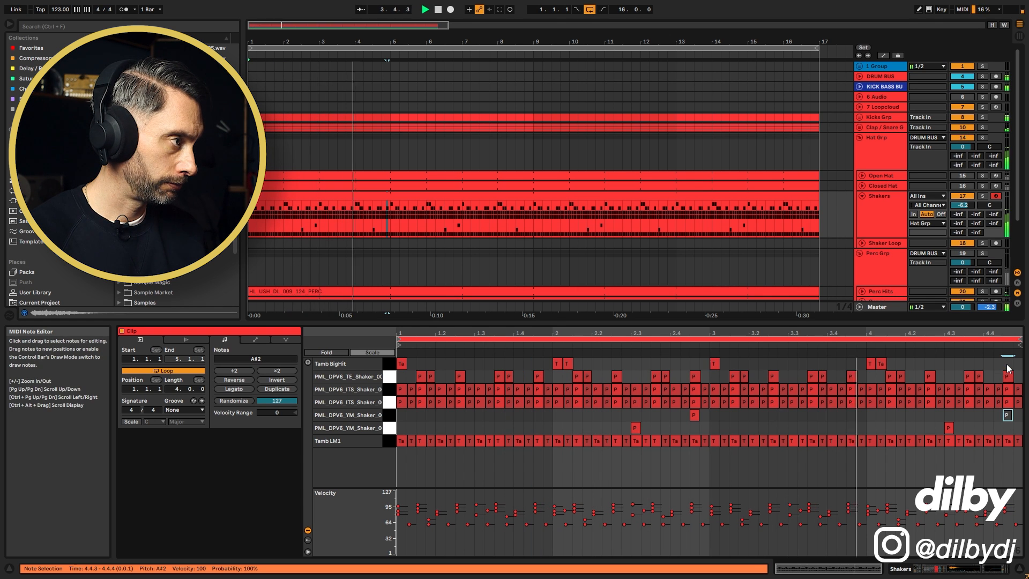
left_click_drag(1007, 417, 1008, 367)
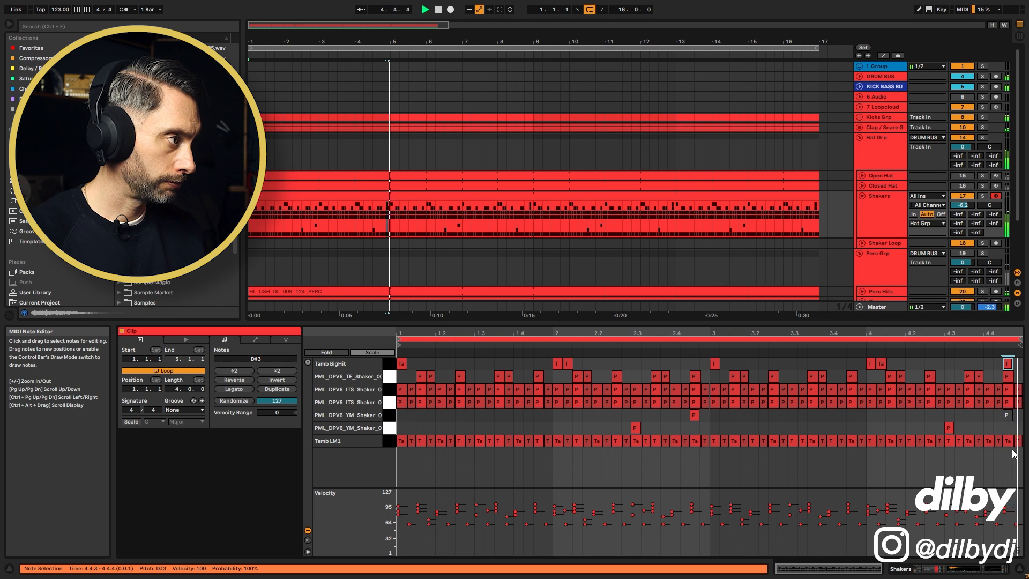
key("space")
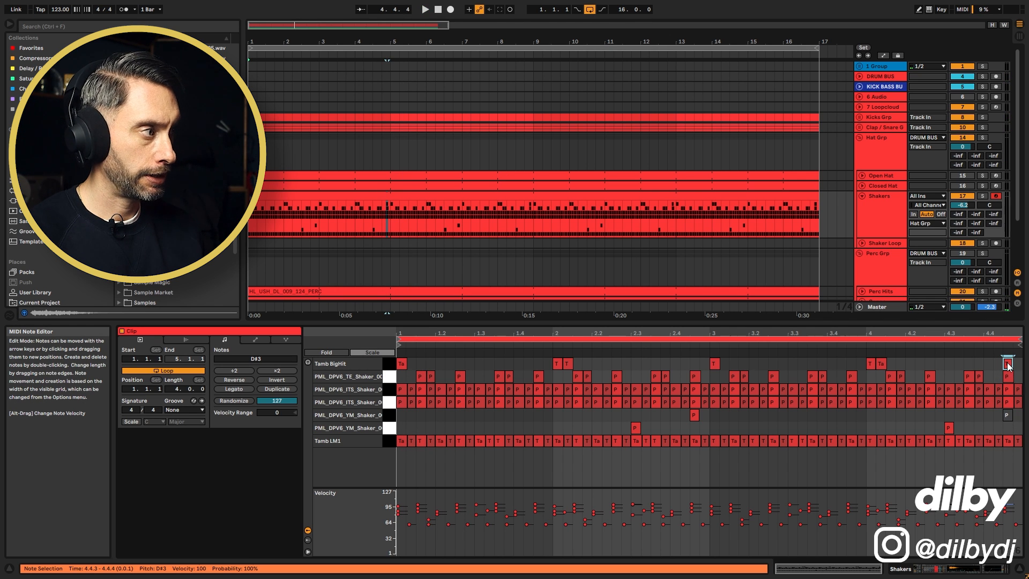
Show the Tamb BigHit sample in the browser and add Tamb CLP.wav to pad B2 of the Drum Rack
key("shift+Tab")
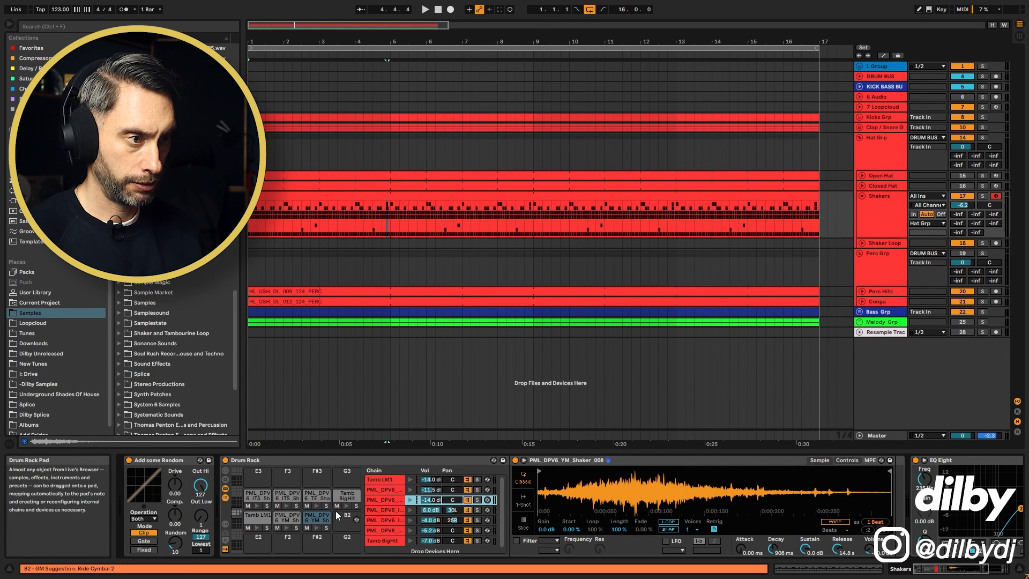
left_click(343, 500)
right_click(580, 493)
left_click(612, 504)
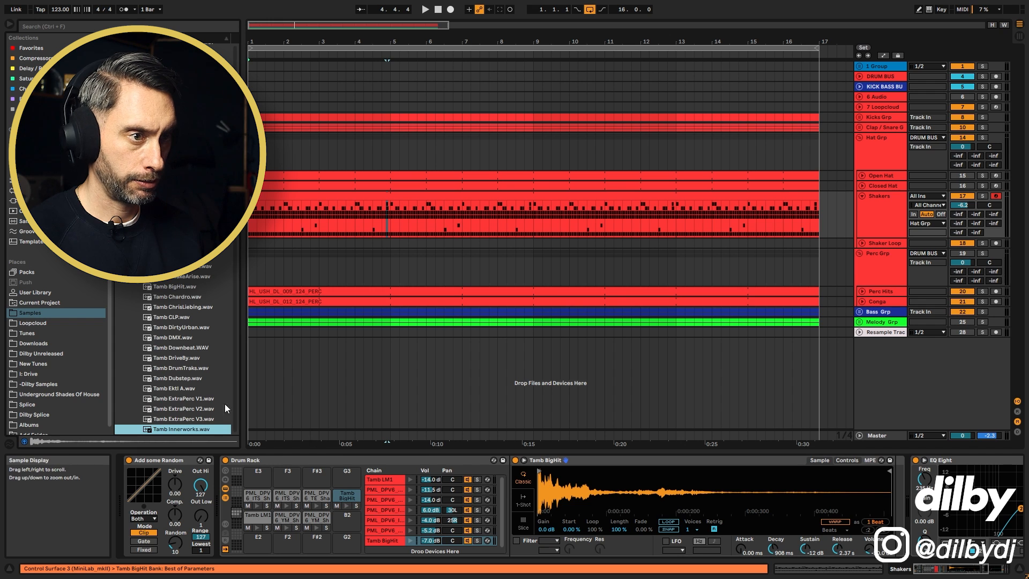
scroll(182, 317, "down", 1)
left_click(175, 286)
key("Down")
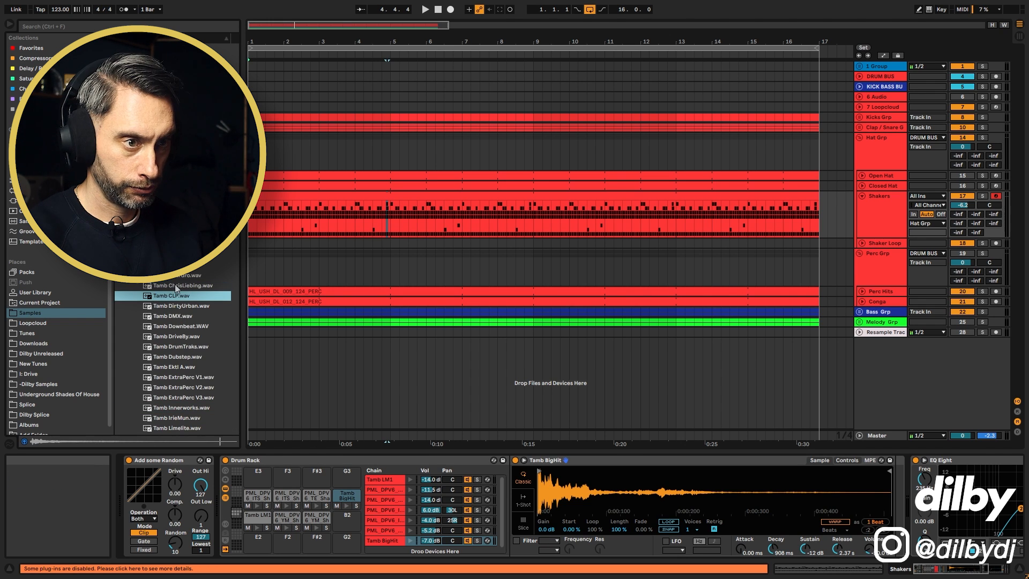
left_click_drag(227, 378, 348, 516)
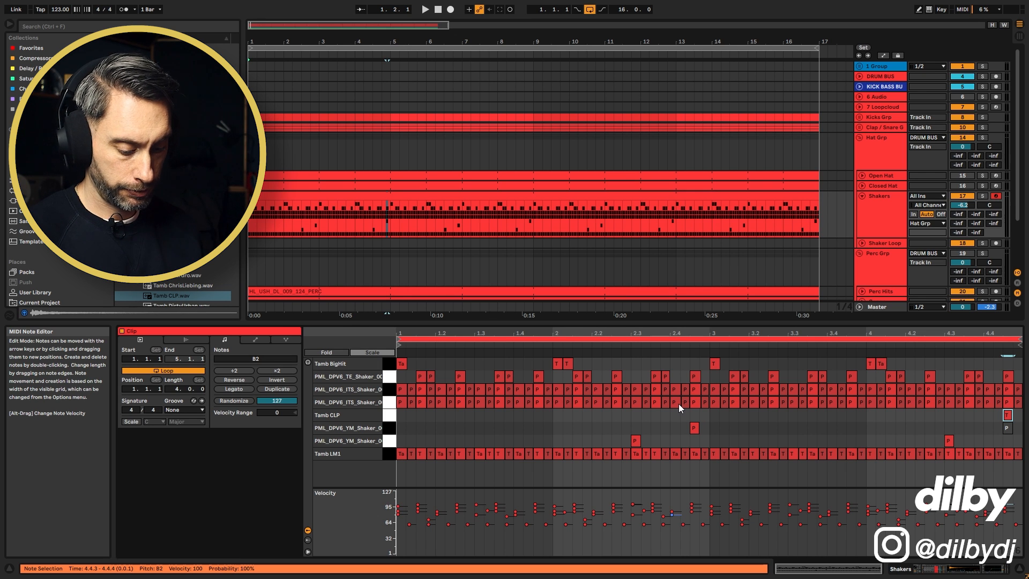
Move the Tamb BigHit note at 4.4.3 onto the Tamb CLP row and audition the loop
key("shift+Tab")
key("space")
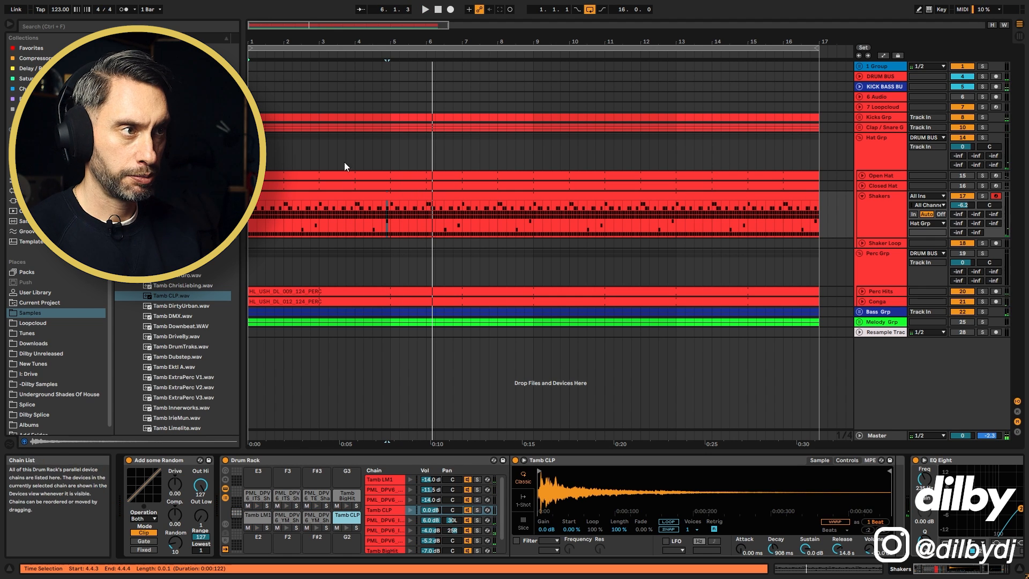
Activate the Perc Grp and Melody Grp tracks and audition the full loop from bar 1
left_click(358, 196)
key("space")
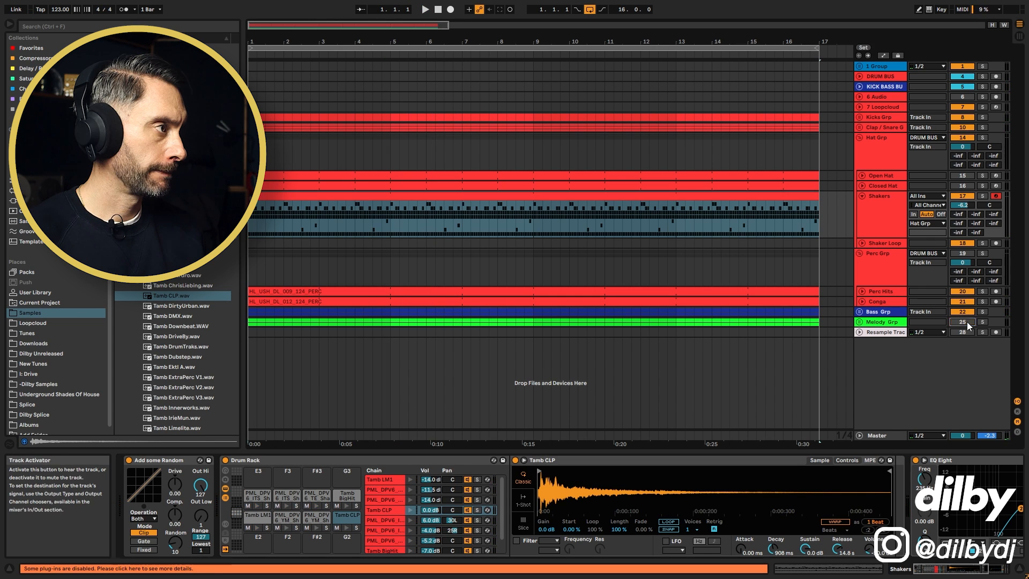
left_click(963, 253)
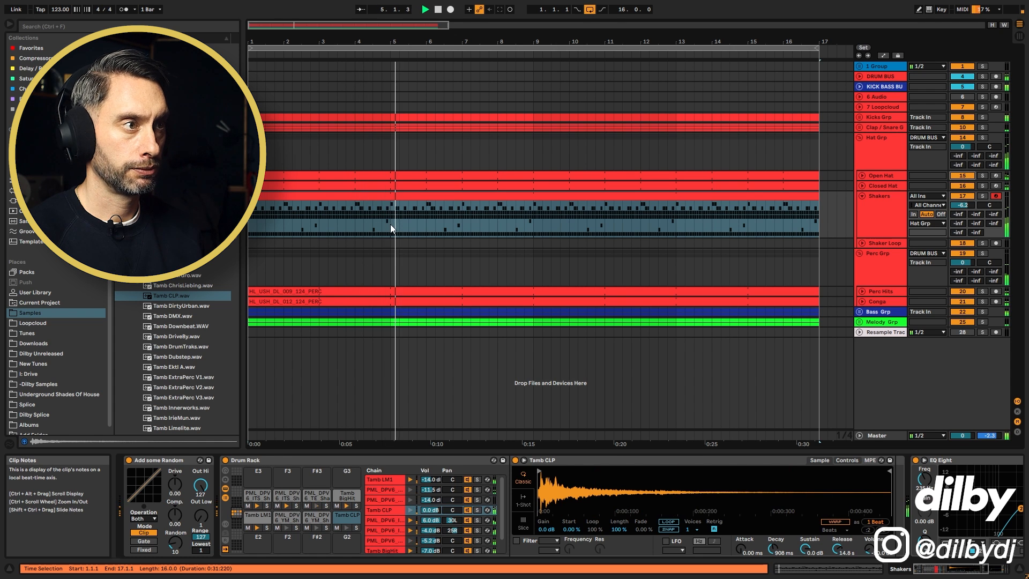
key("space")
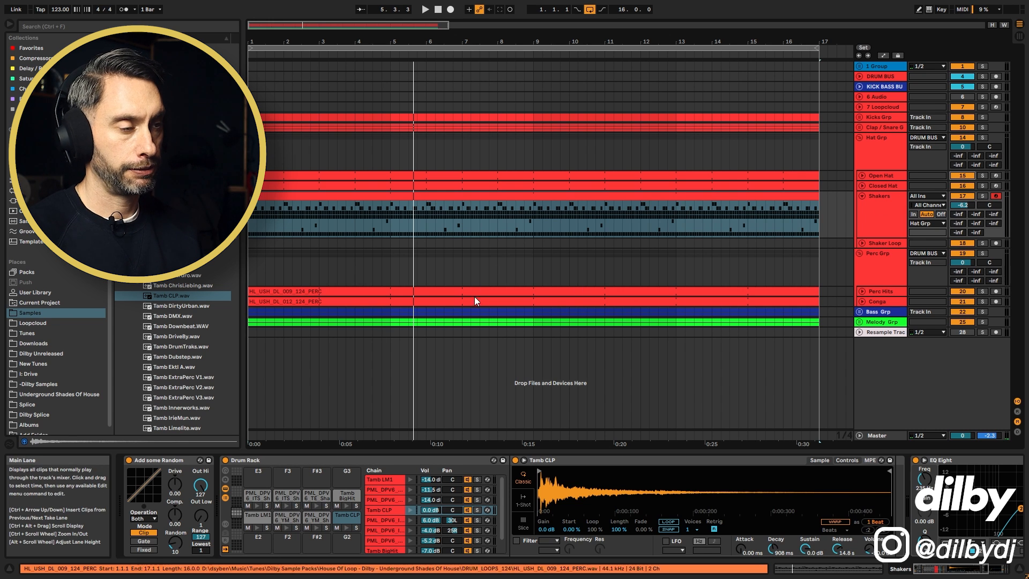
Compare the playing loop with the Shakers track deactivated and reactivated
left_click(765, 203)
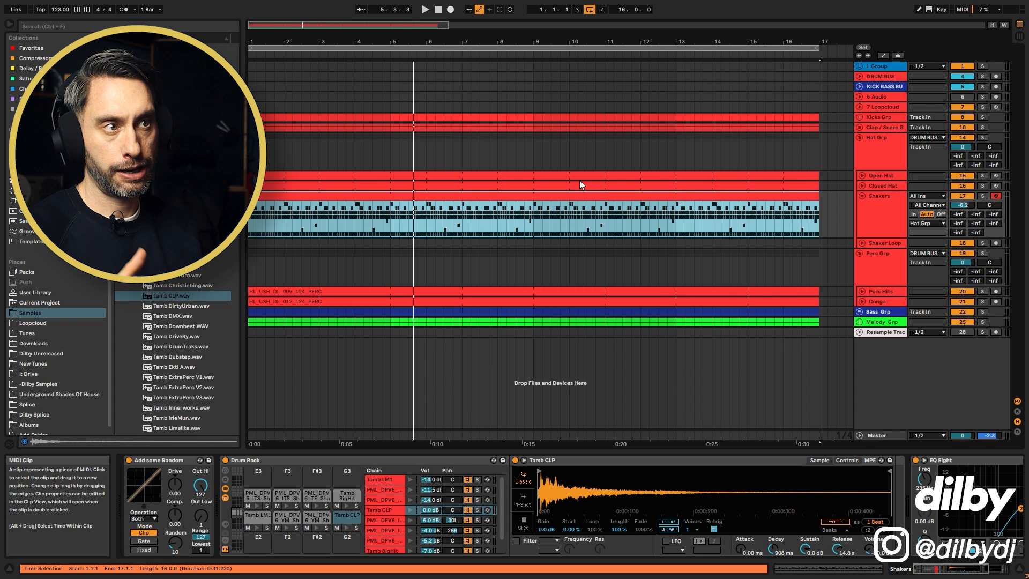
left_click(961, 197)
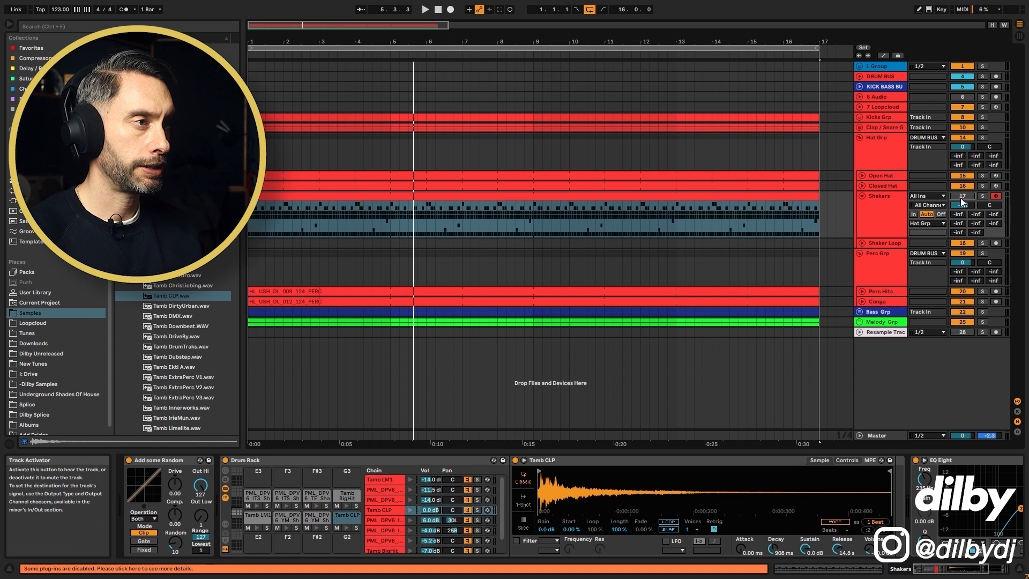
key("space")
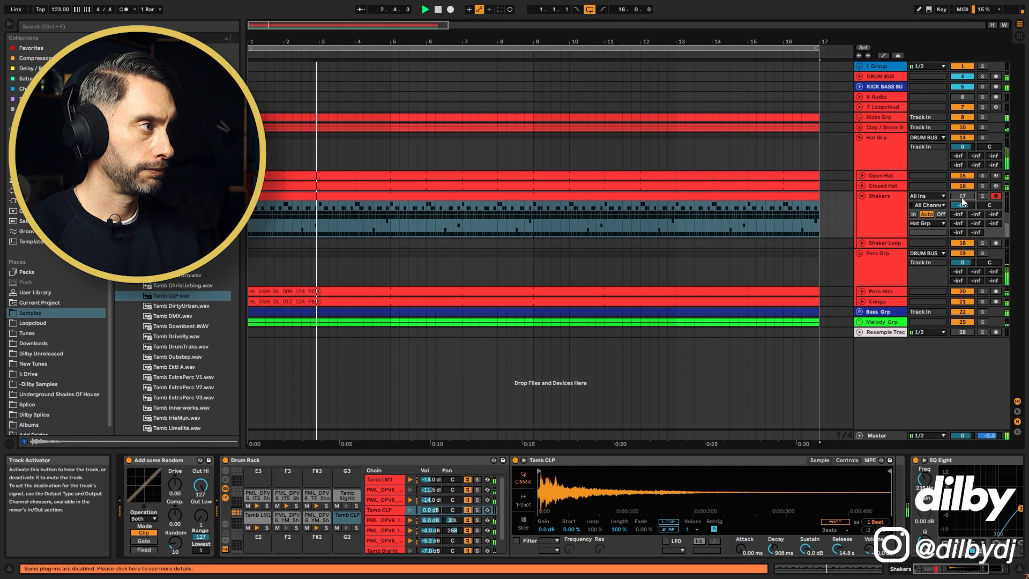
left_click(962, 197)
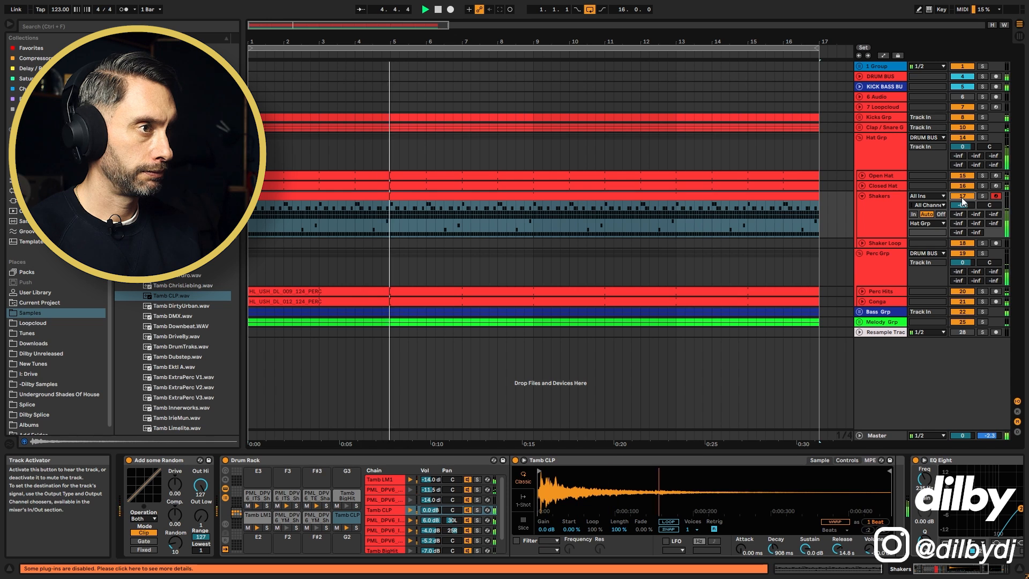
key("space")
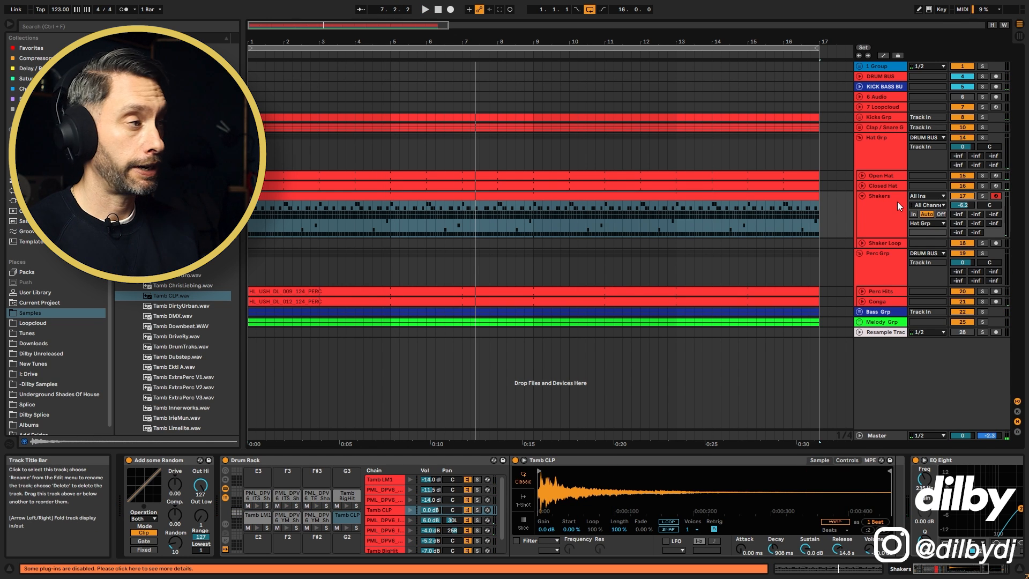
Unfold the Melody Grp, inspect the String track's devices and audition the loop
left_click(859, 322)
left_click(874, 361)
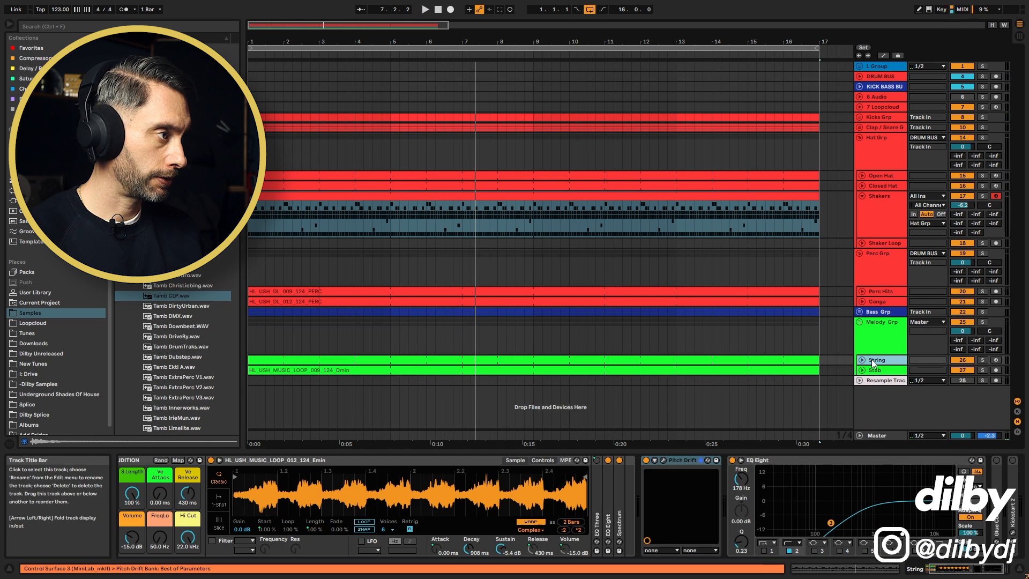
key("space")
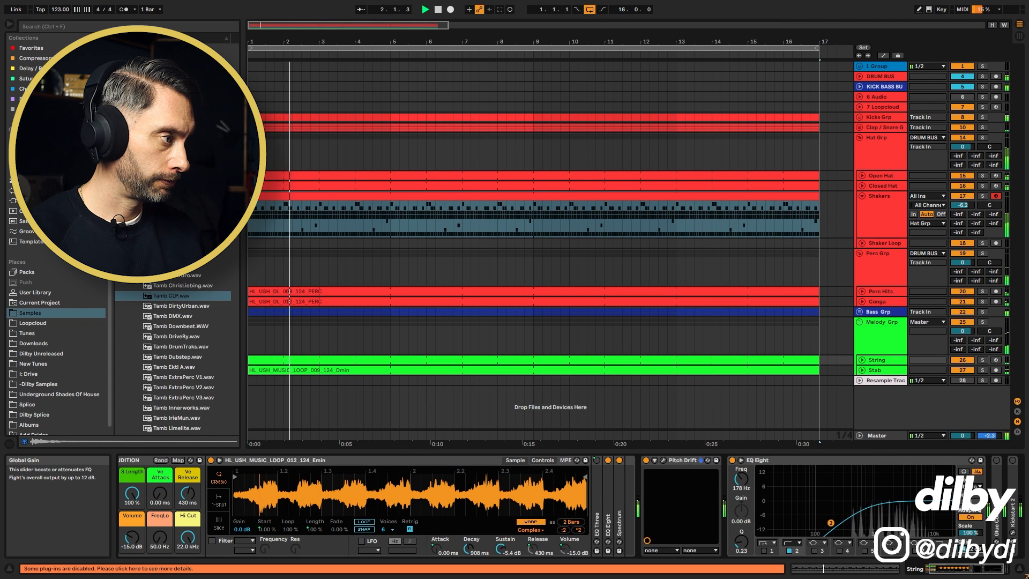
Expand the Glue Compressor on the Shakers track, adjust its attack and lower its threshold to -22.2 dB
left_click(886, 196)
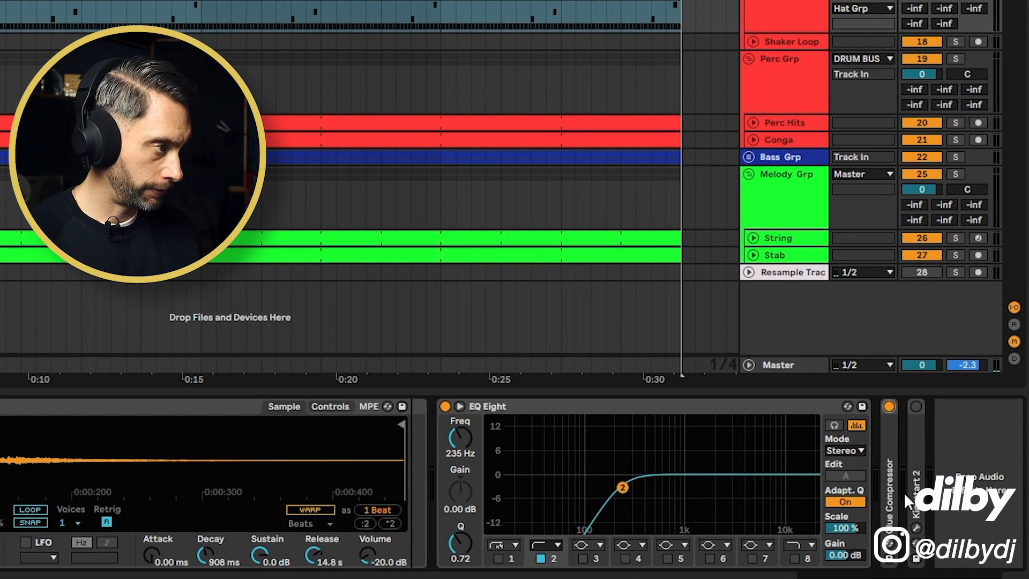
double_click(889, 480)
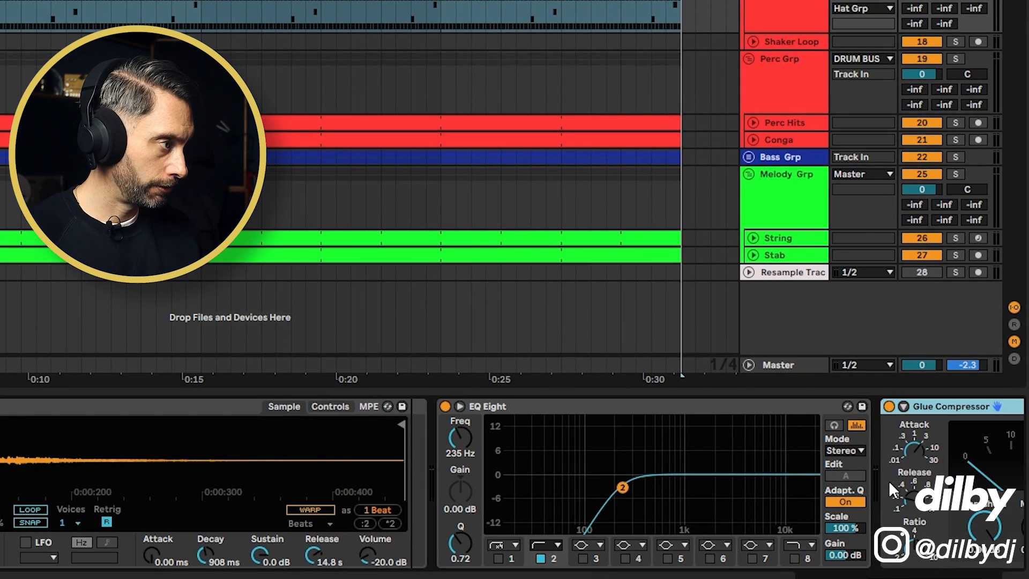
scroll(924, 521, "right", 5)
left_click_drag(685, 450, 685, 468)
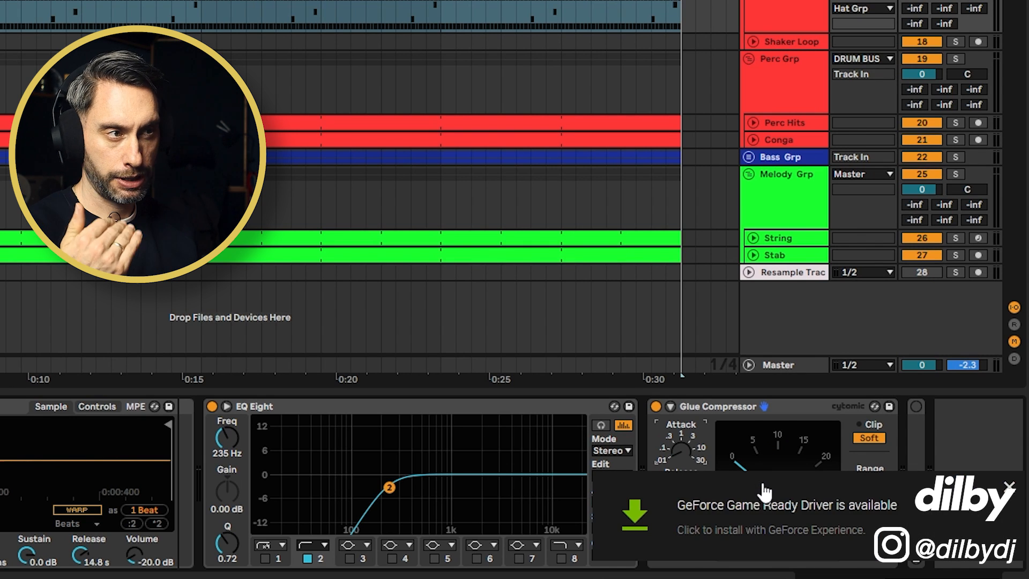
left_click(1010, 488)
left_click_drag(752, 526, 752, 576)
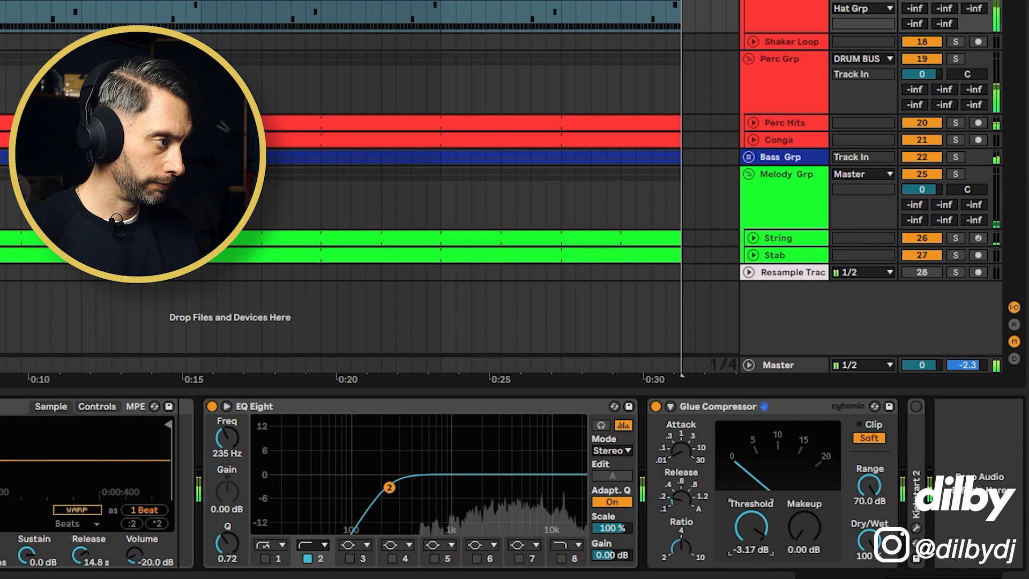
Set the Glue Compressor's makeup gain to 1.43 dB and fine-tune its threshold to -22.5 dB
left_click_drag(804, 528, 804, 517)
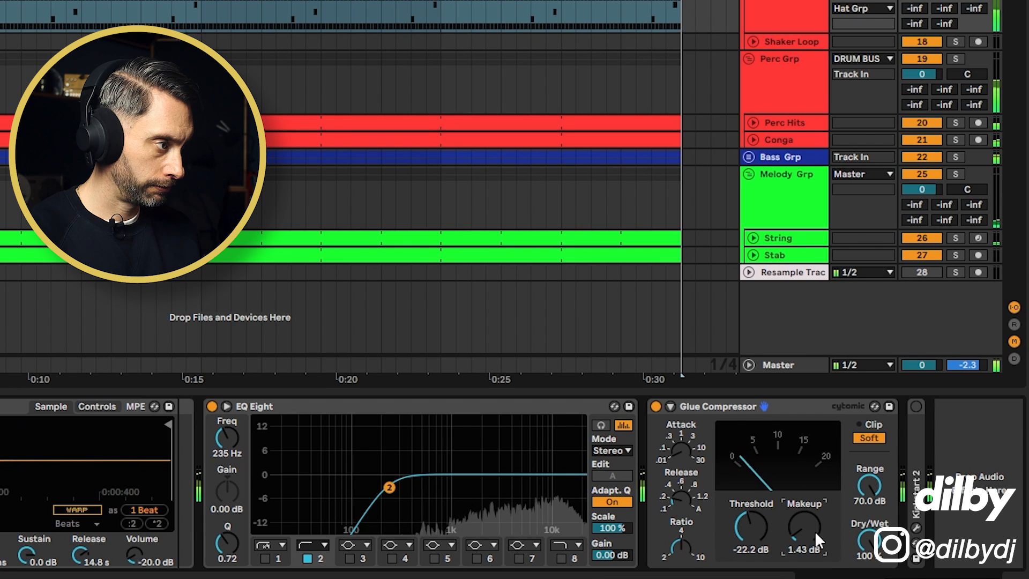
left_click(746, 527)
left_click_drag(746, 527, 747, 529)
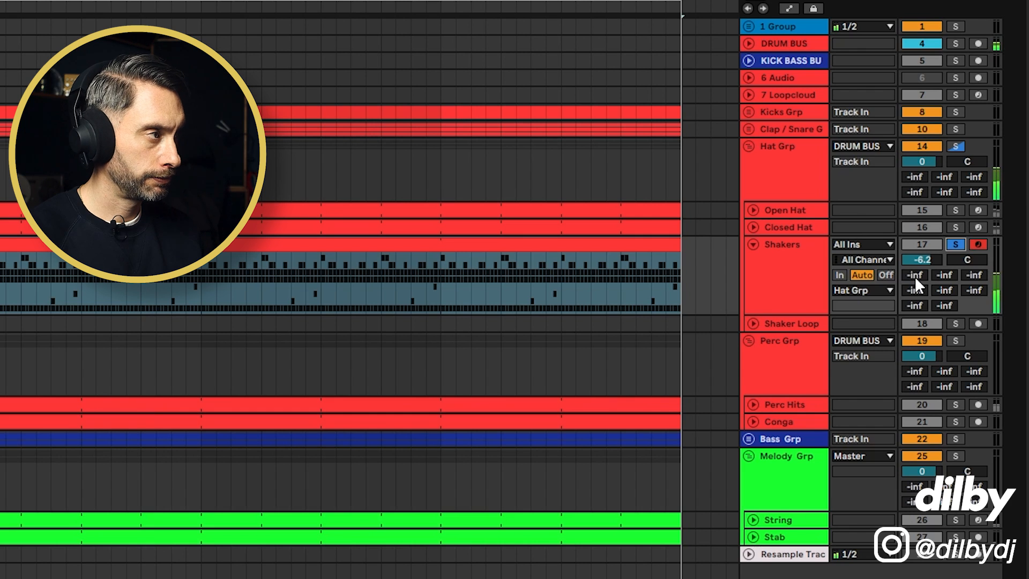
Raise the Shakers track's send to the A Drum Verb return to -23.7 dB and inspect that return's VerbSuite Classics reverb
left_click_drag(915, 276, 915, 266)
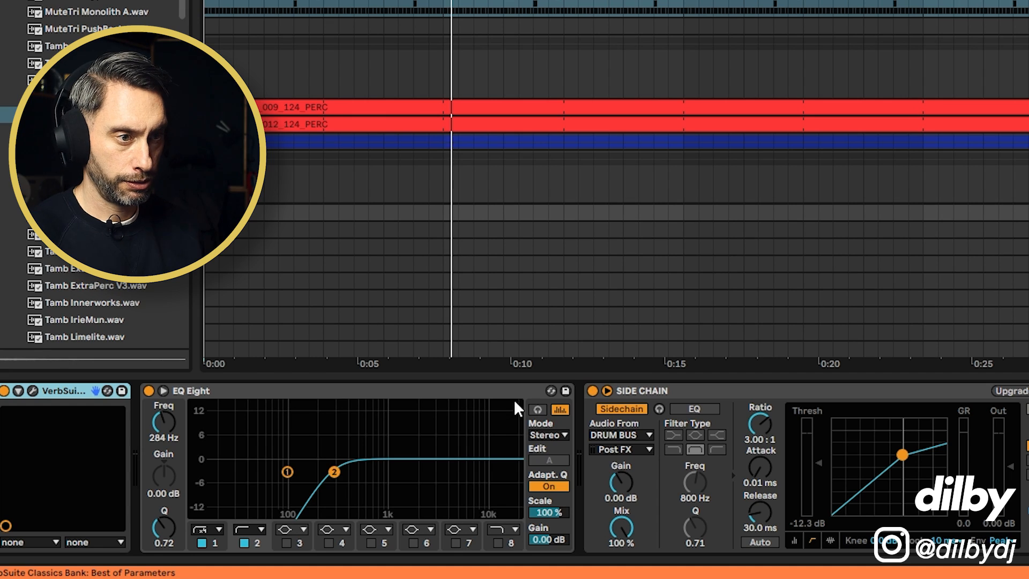
left_click(33, 392)
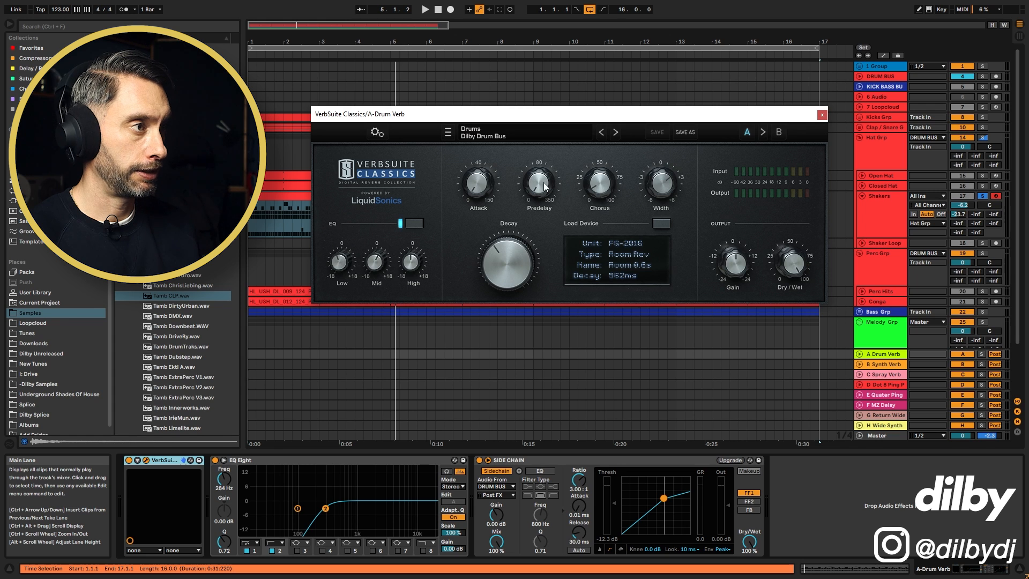
left_click(825, 115)
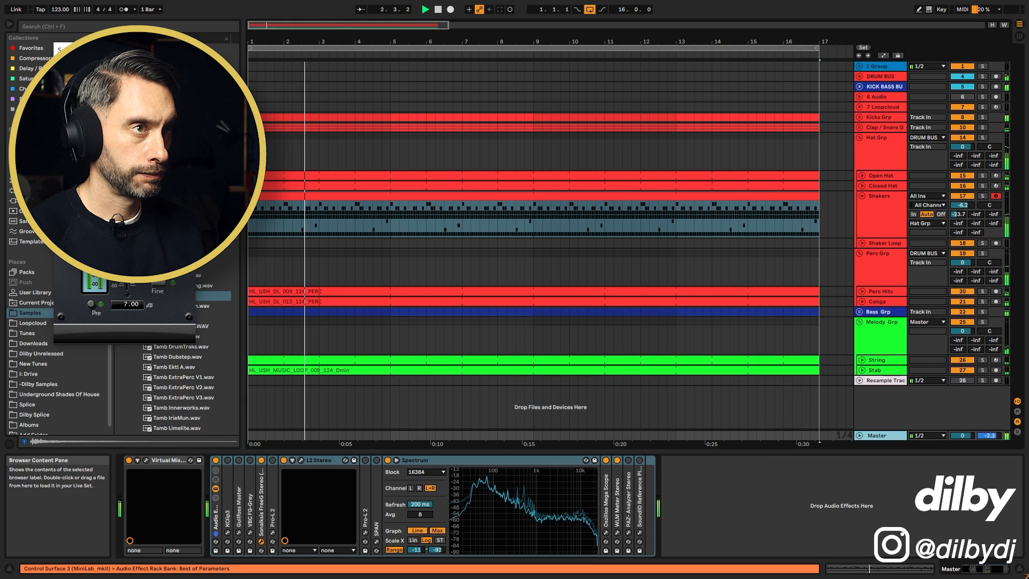
Fold the Shakers track and deactivate the Open Hat, Closed Hat, Perc Grp and Melody Grp tracks
left_click(886, 208)
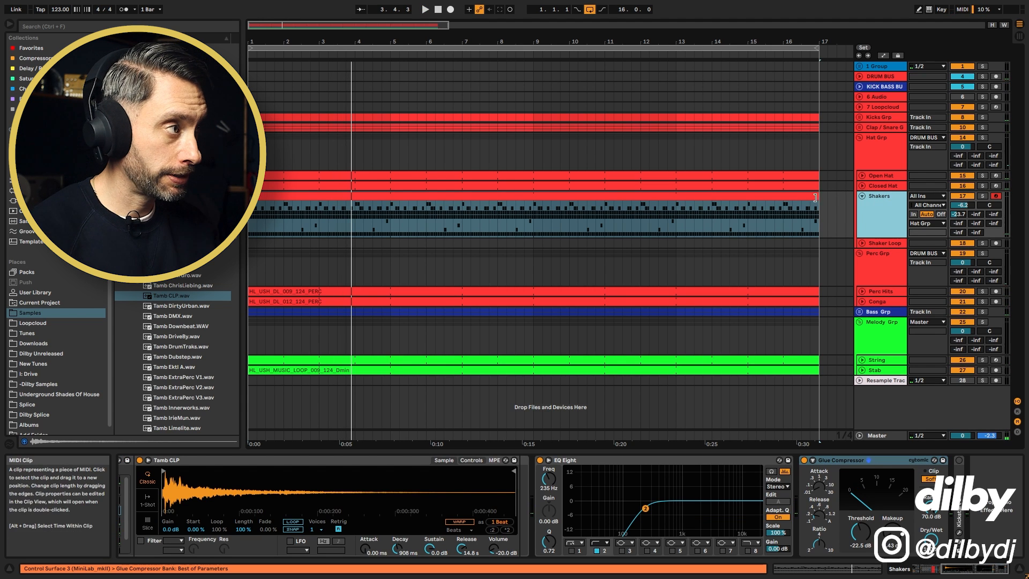
left_click(863, 195)
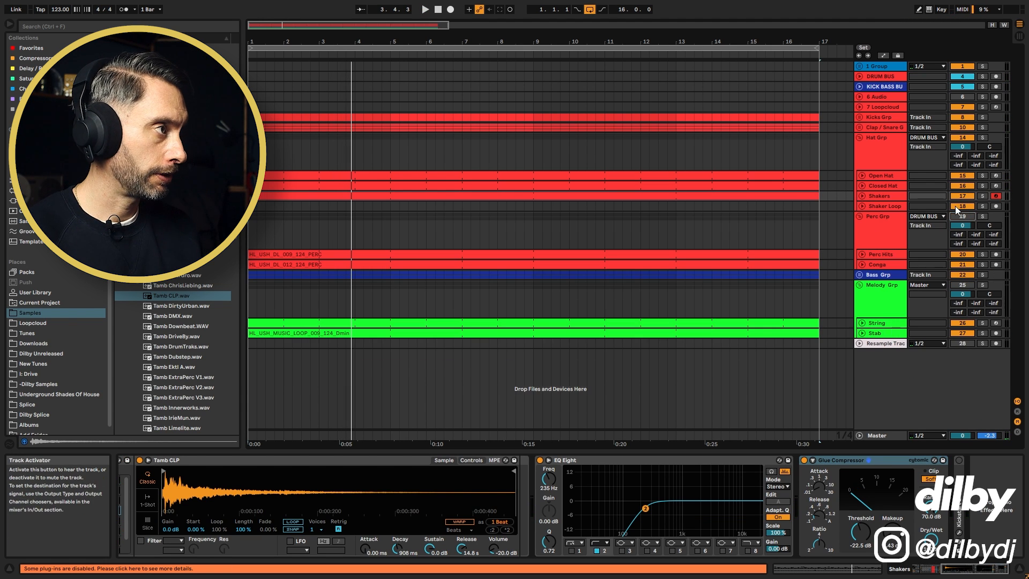
left_click(703, 48)
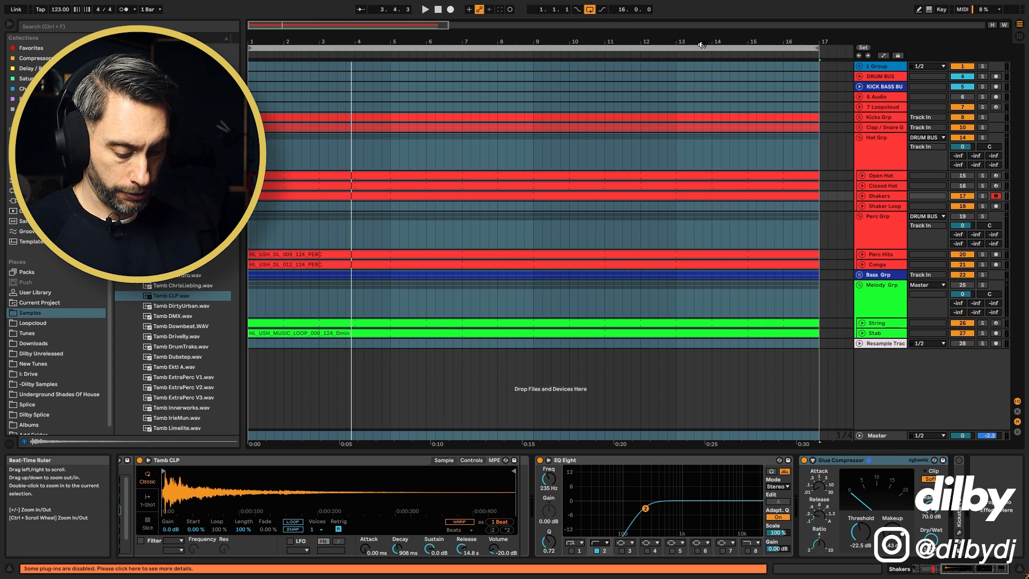
Open the Shaker Loop track's pml_shaker_perc_dry01 clip in Session View and show its sample in the browser
key("shift+Tab")
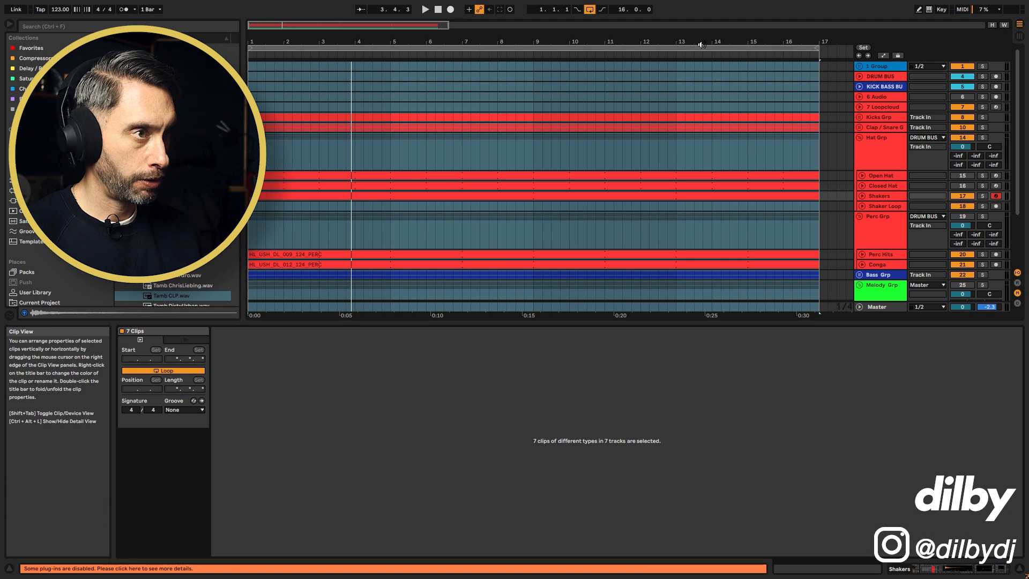
left_click(886, 207)
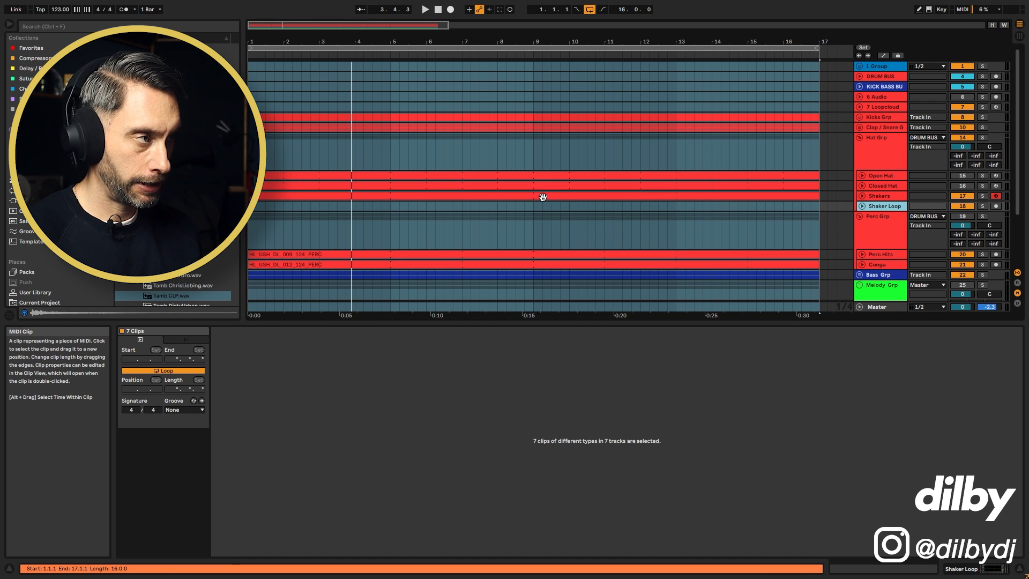
left_click(879, 198)
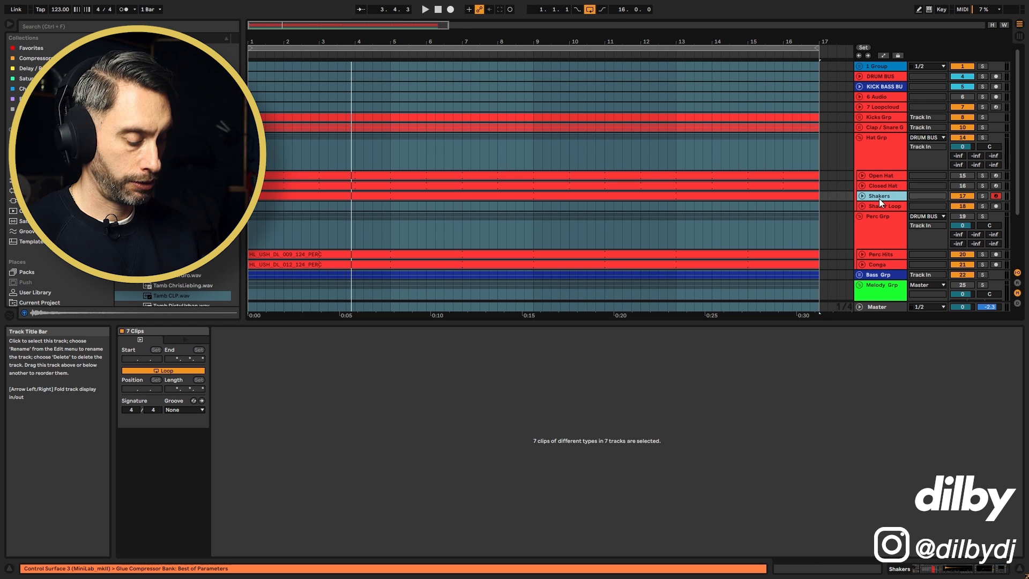
key("Tab")
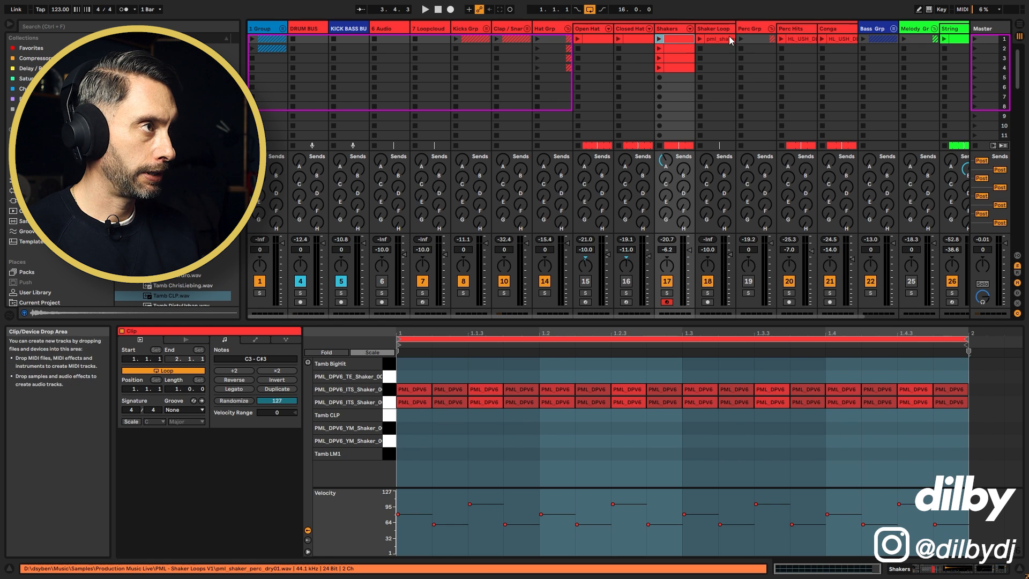
left_click(711, 41)
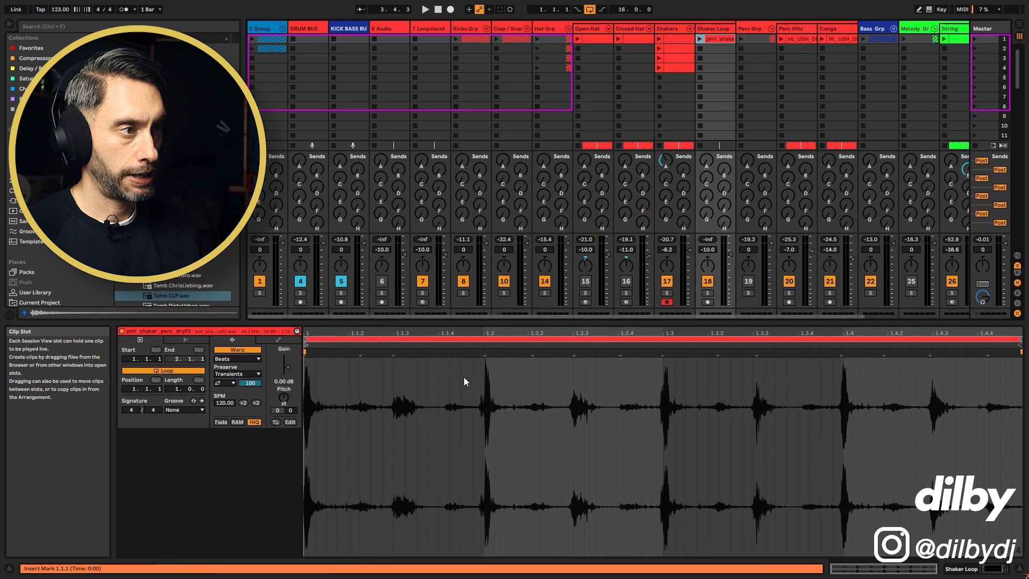
right_click(720, 41)
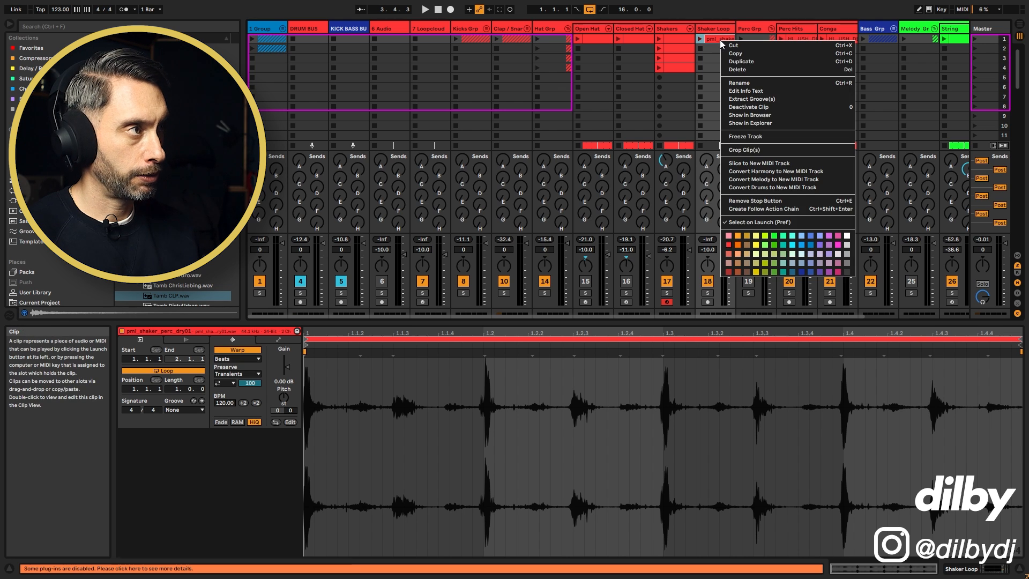
left_click(761, 115)
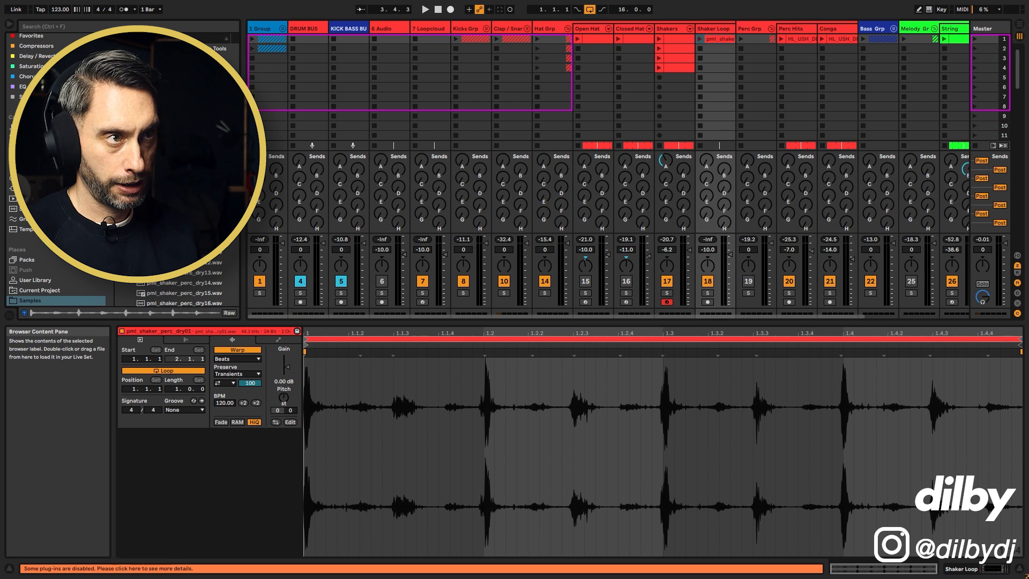
Add the pml_shaker_perc_dry samples as clips on the Shaker Loop track and lower their gain to -5 dB
scroll(214, 289, "down", 8)
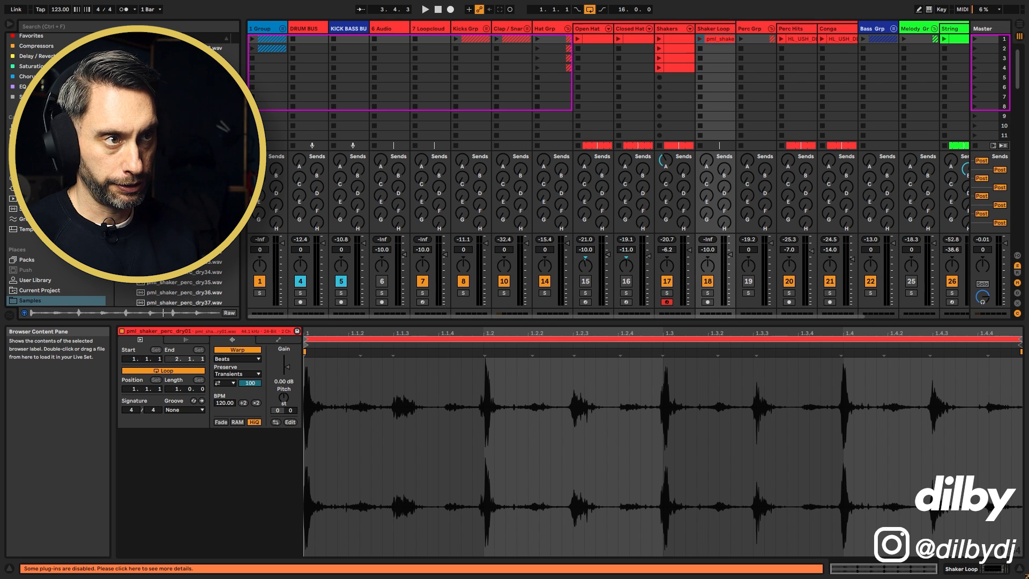
left_click(208, 265, "shift")
scroll(208, 263, "up", 5)
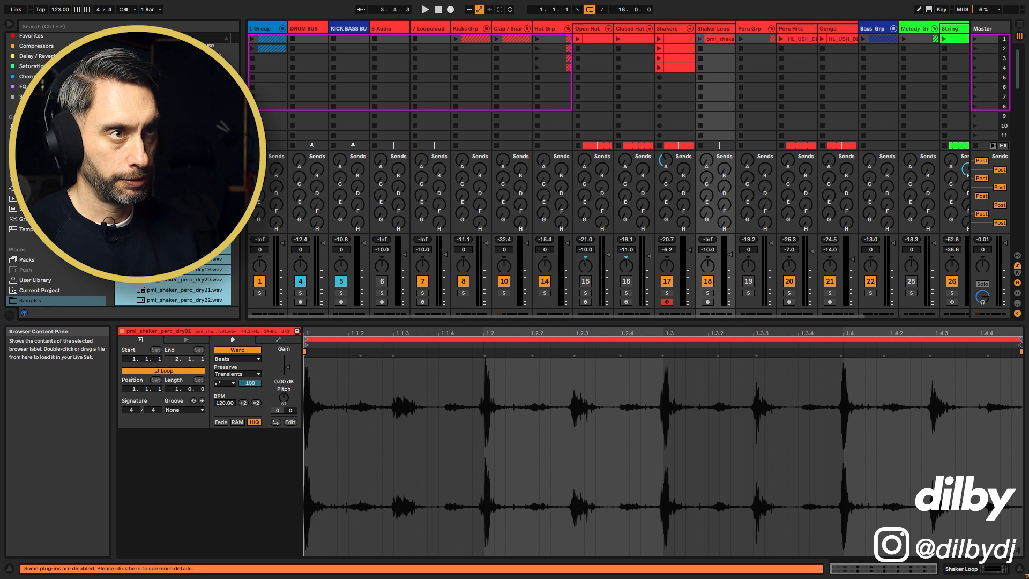
left_click_drag(268, 129, 715, 43)
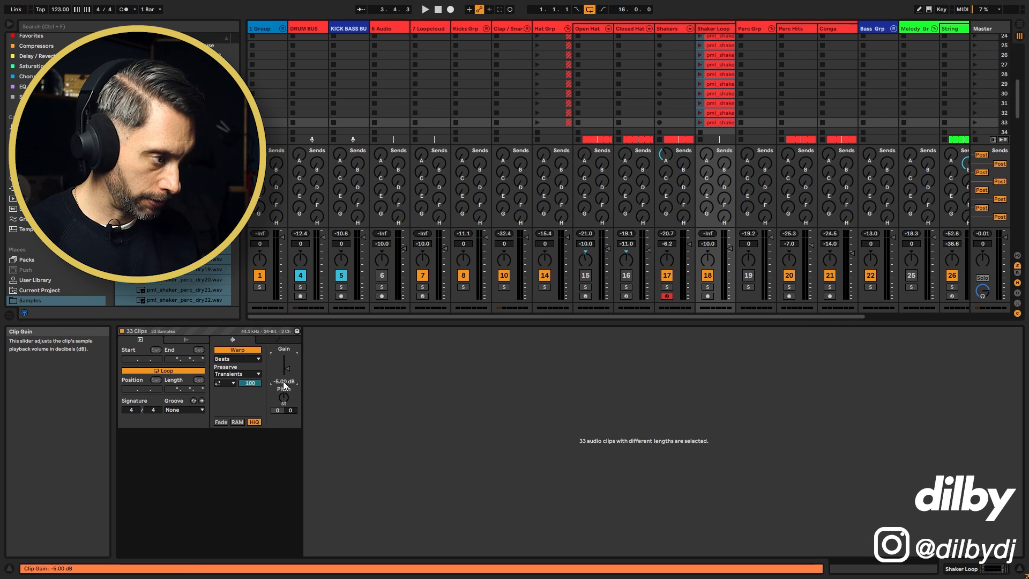
Lower the Shaker Loop track's volume to -16 dB and select its first and sixth clips for auditioning
scroll(712, 80, "up", 8)
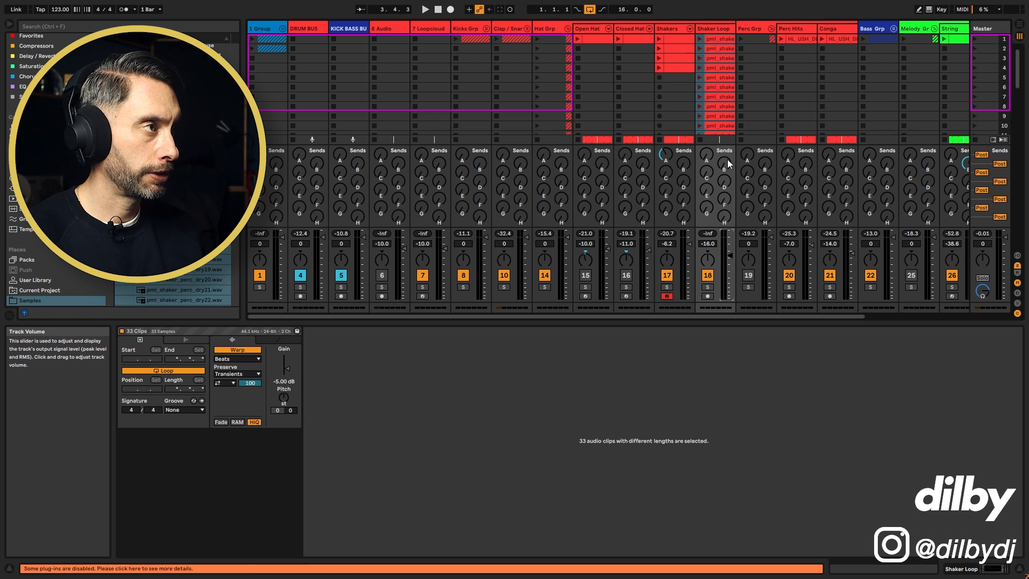
left_click(713, 40)
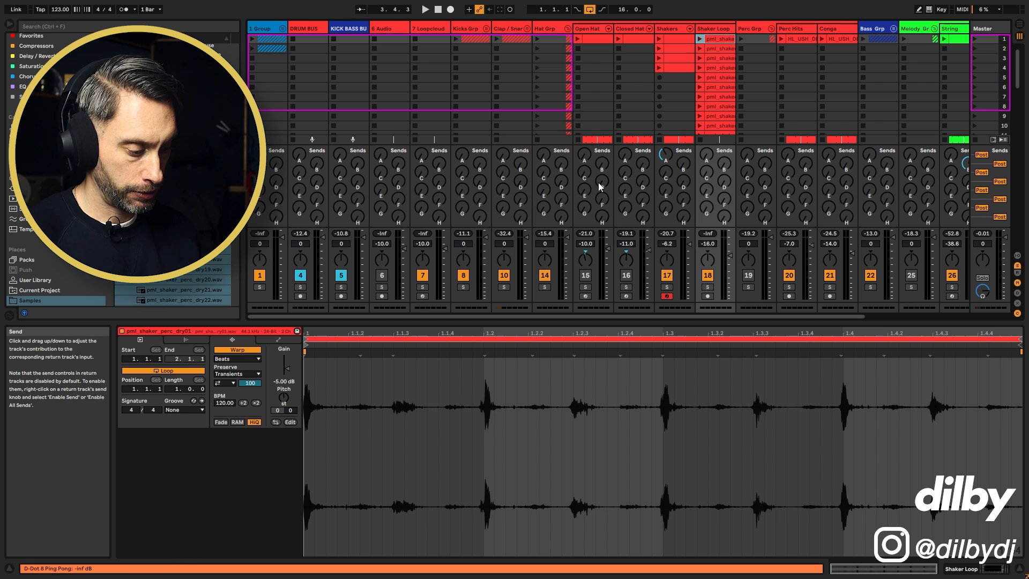
left_click(713, 88)
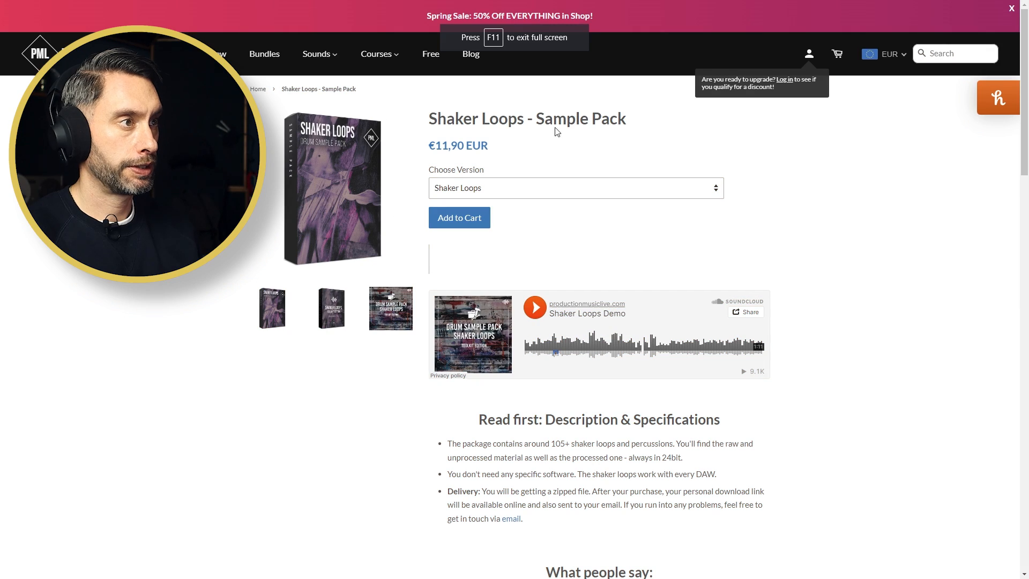
Look through the description and reviews on the Shaker Loops sample pack's product page
scroll(827, 335, "down", 6)
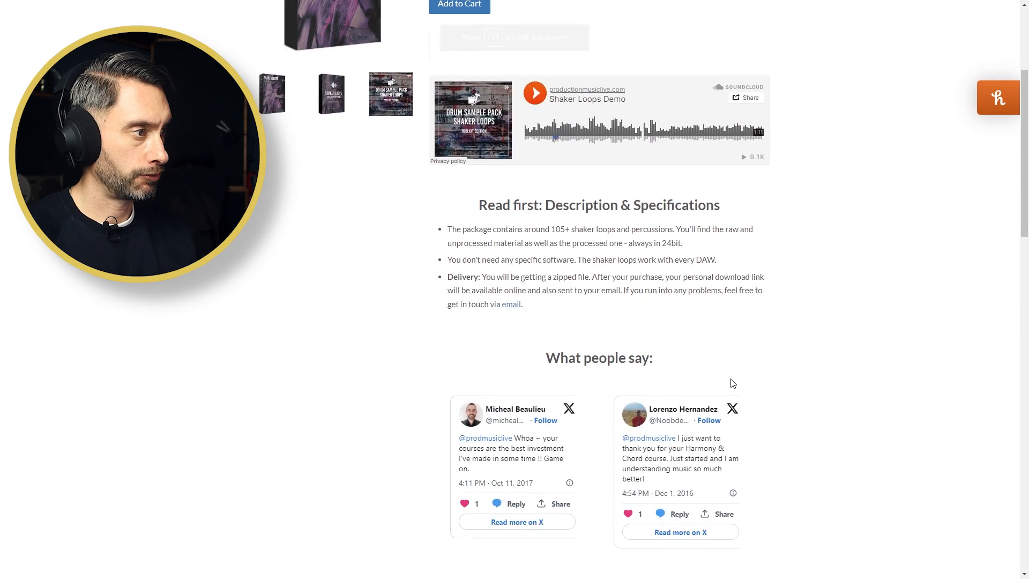
scroll(797, 301, "up", 6)
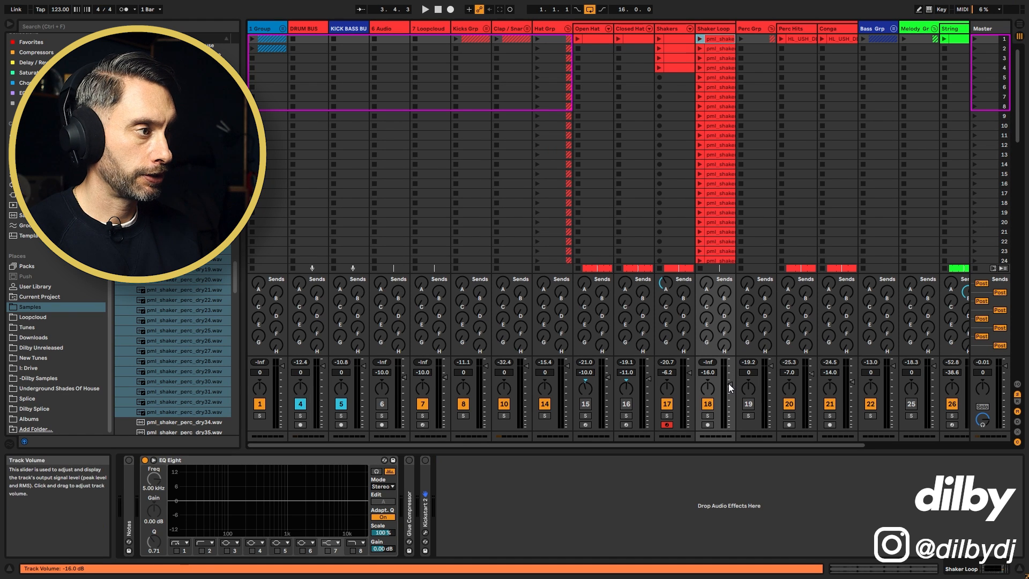
Audition the first three Shaker Loop clips, take the track out of solo and set its volume to -17.7 dB
left_click(700, 39)
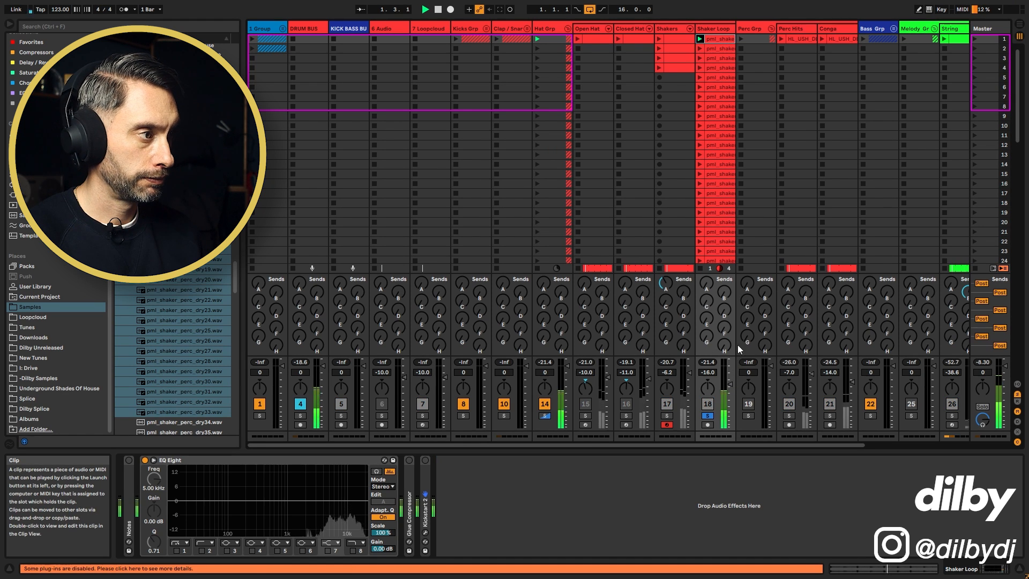
left_click(708, 416)
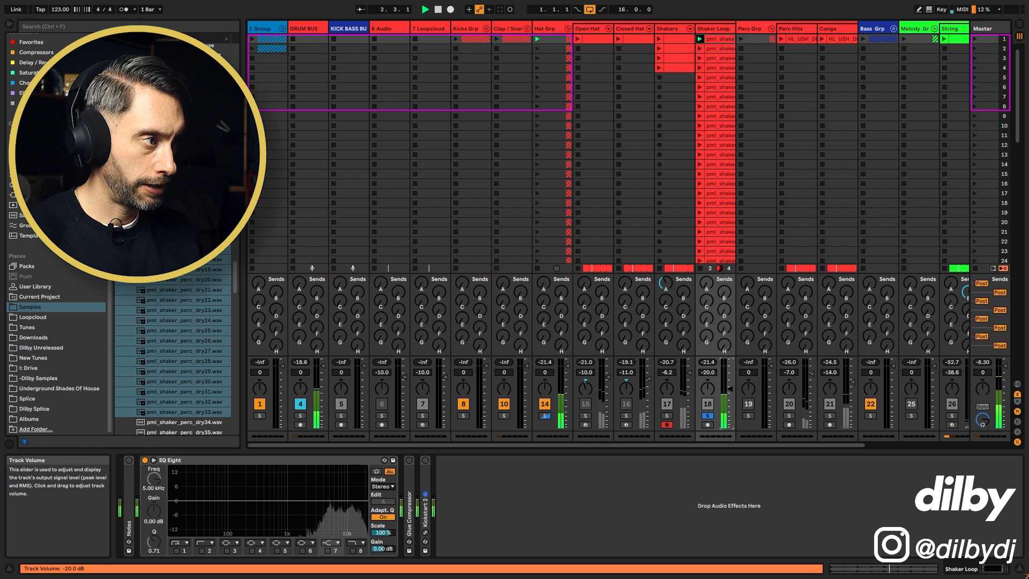
left_click(707, 415)
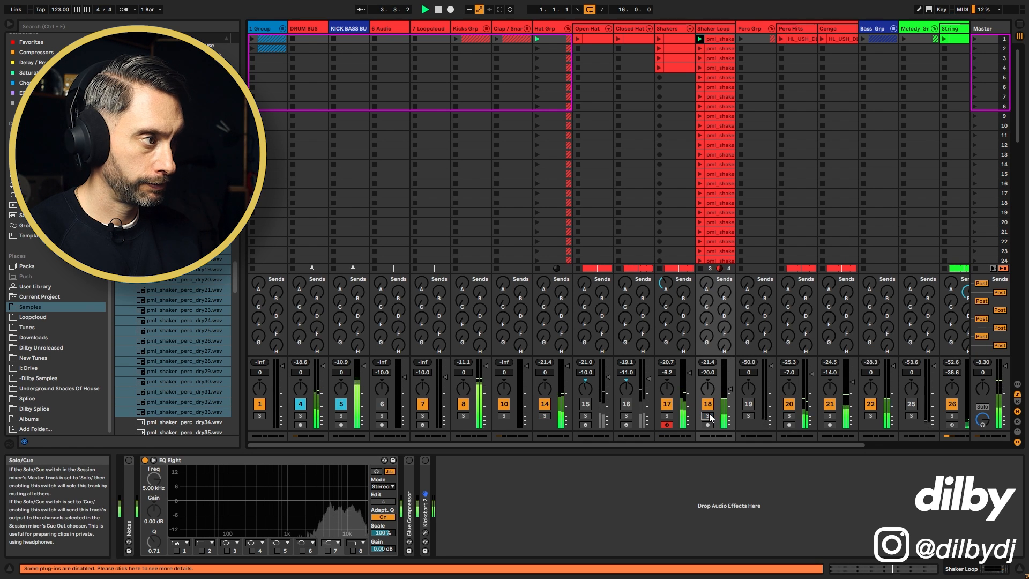
left_click(700, 48)
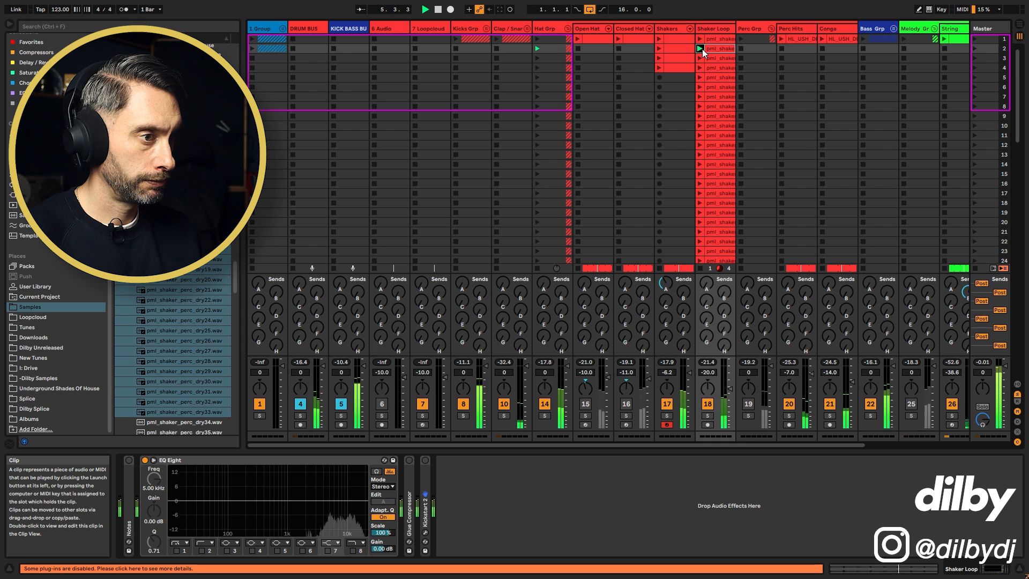
left_click(700, 59)
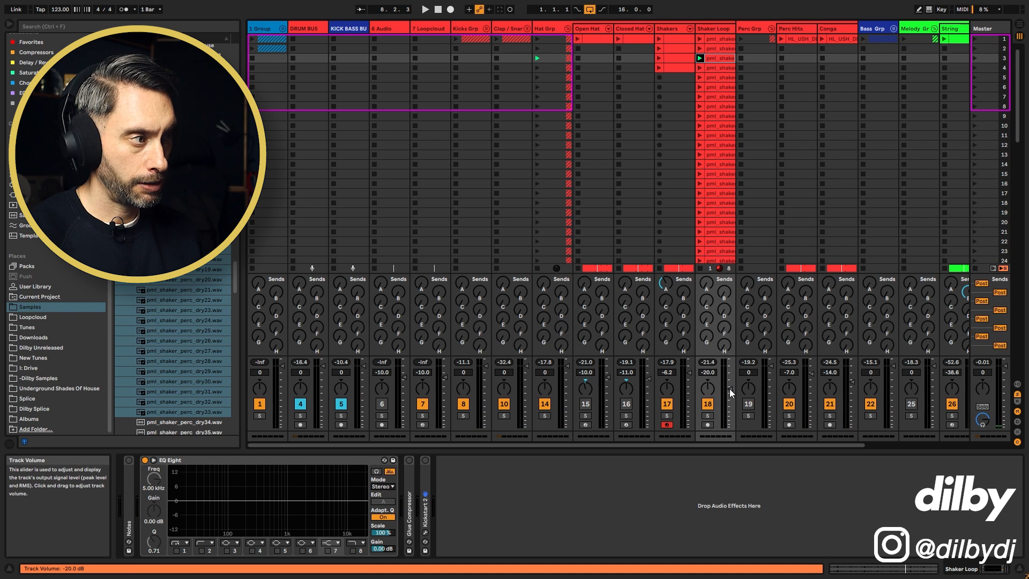
left_click_drag(729, 388, 729, 386)
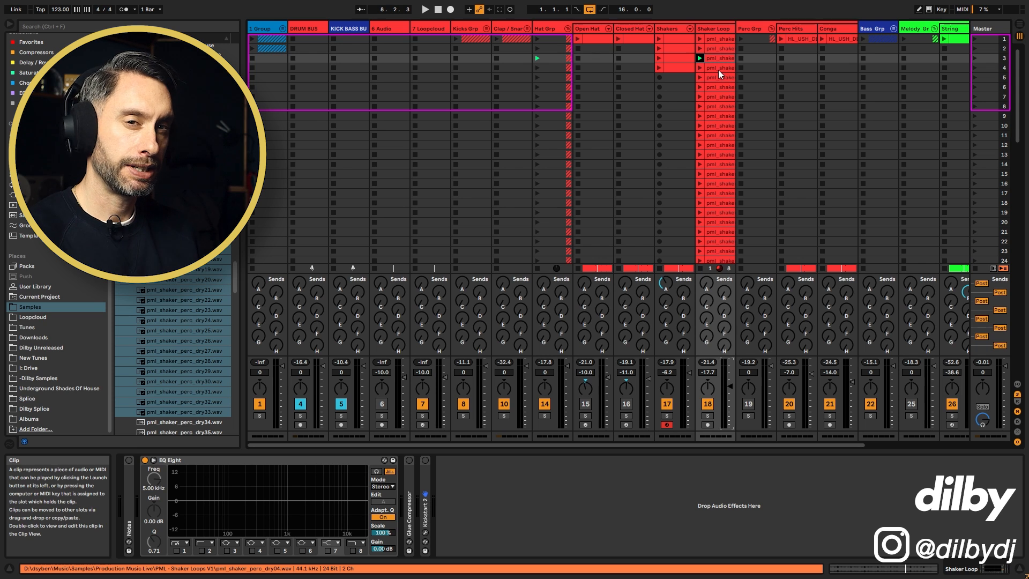
Audition the Shaker Loop clips pml_shaker_perc_dry04 to dry10 in turn against the full beat, with the clip view open from dry09 on
left_click(699, 68)
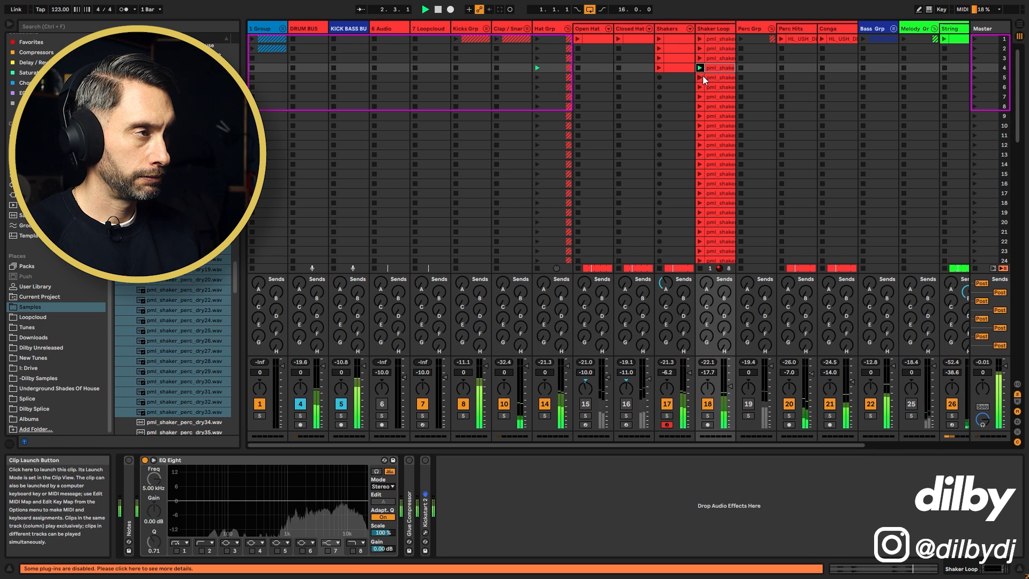
left_click(700, 77)
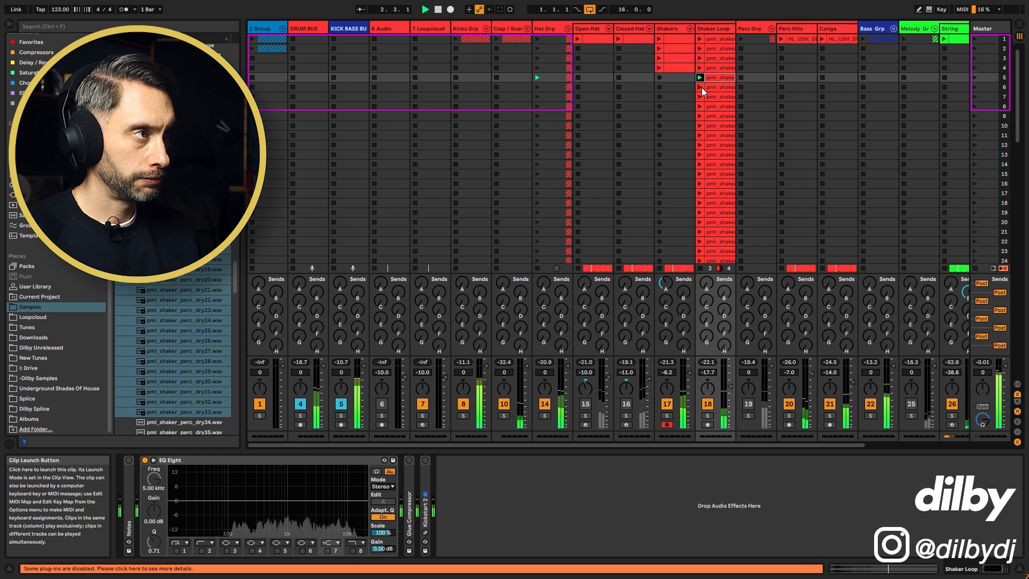
left_click(701, 88)
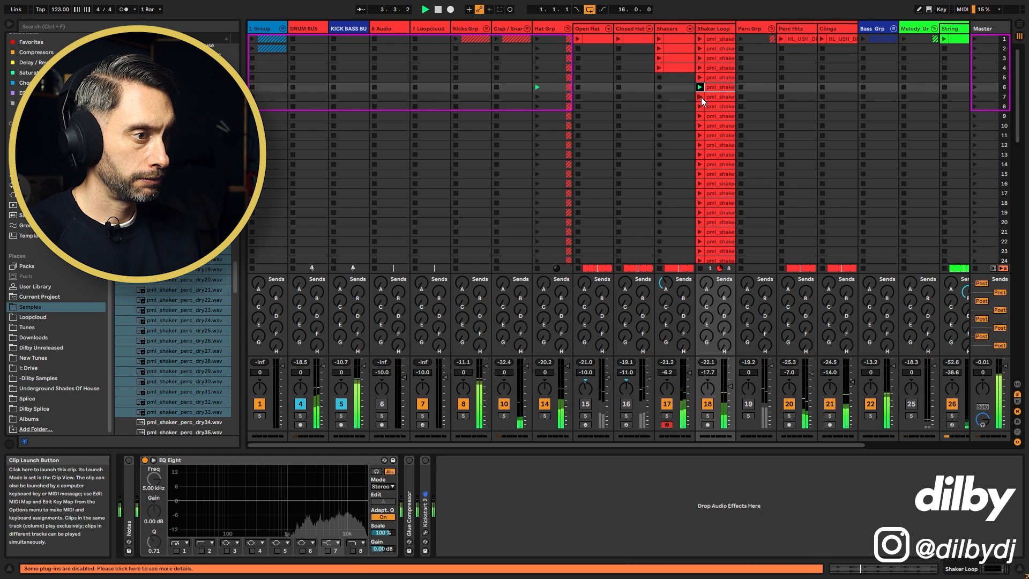
left_click(701, 97)
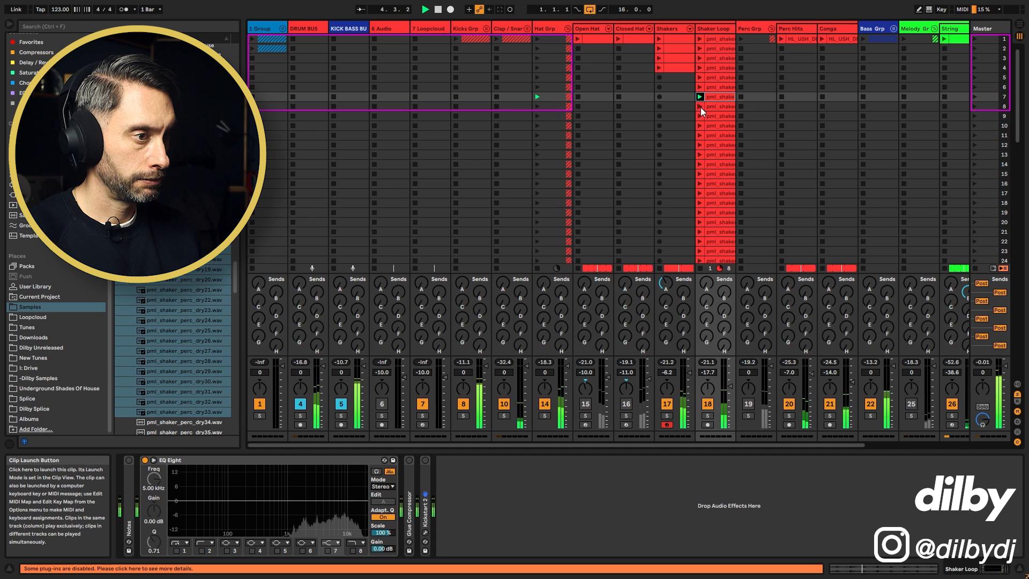
left_click(700, 106)
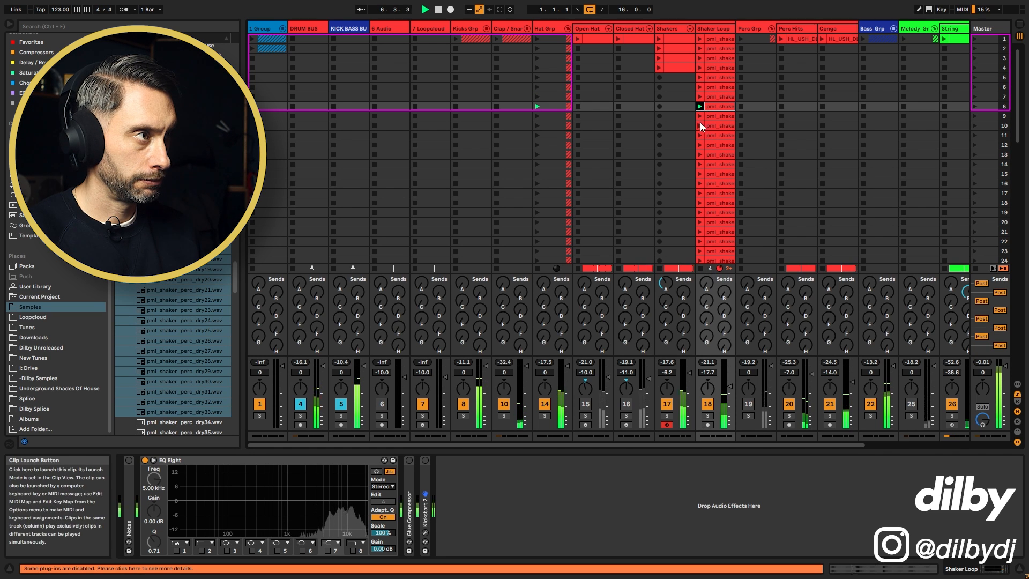
left_click(699, 116)
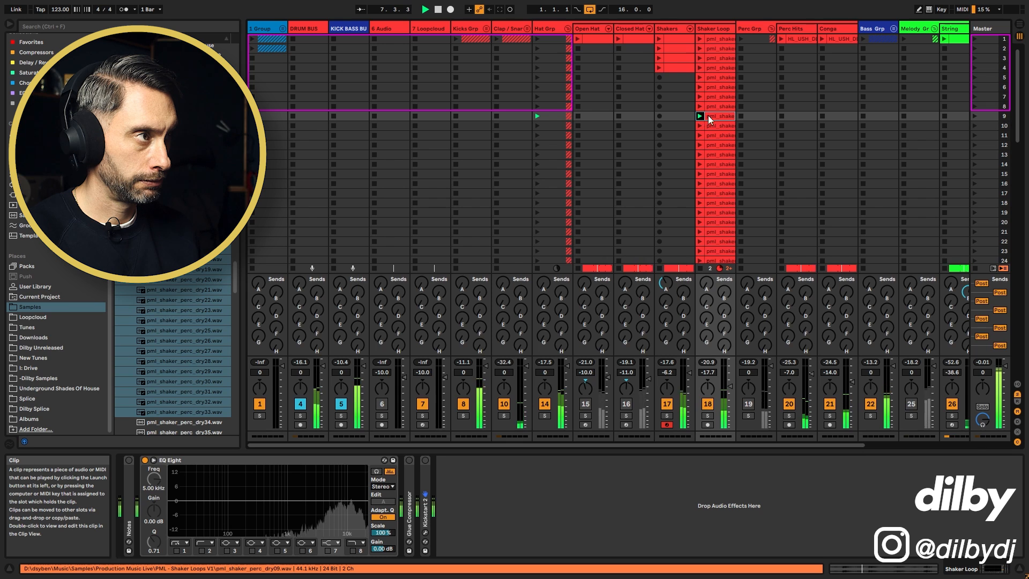
left_click(718, 116)
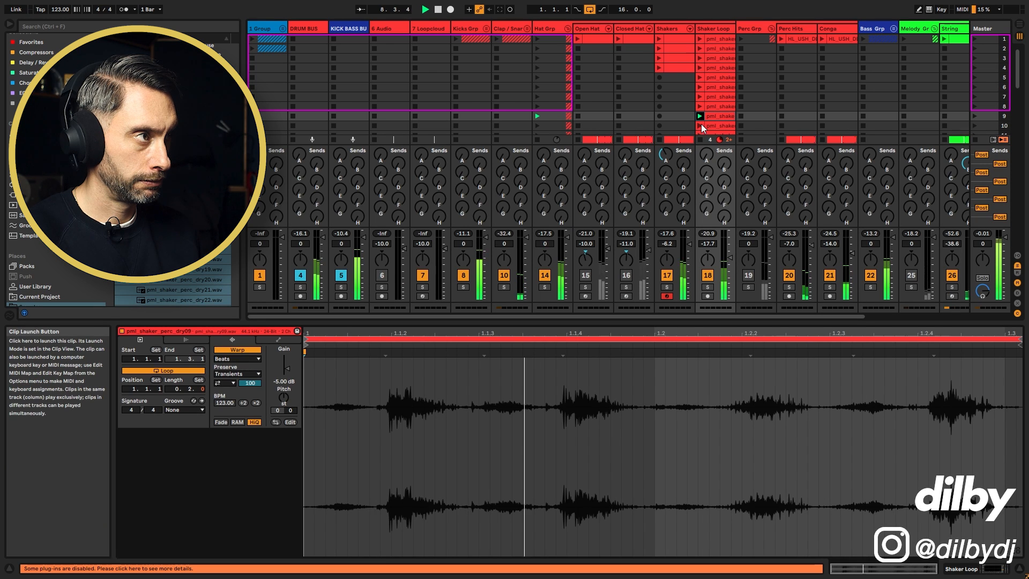
left_click(701, 125)
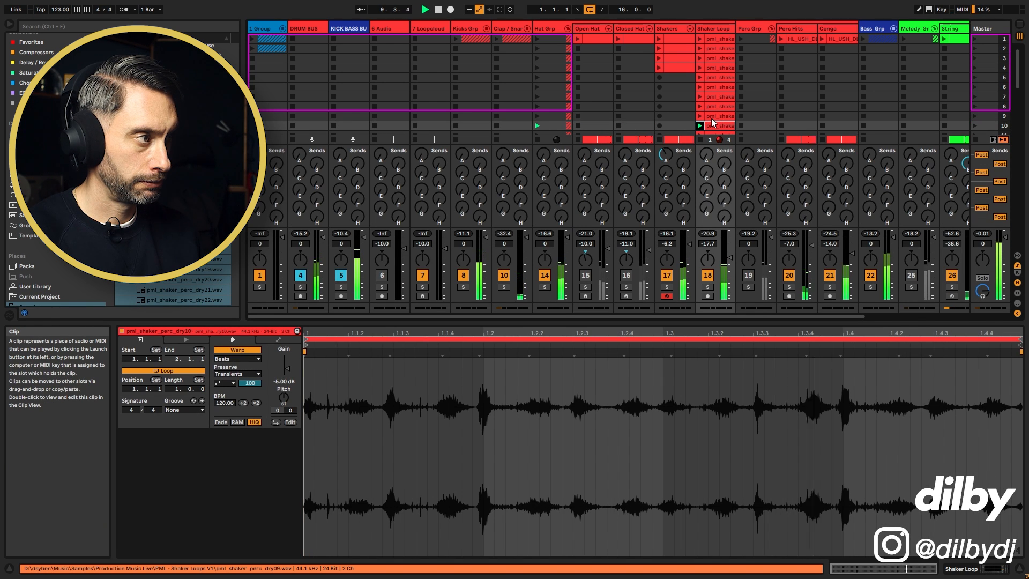
Check pml_shaker_perc_dry10 in solo and dry11 in the full mix, and recolour both clips dark red
left_click(707, 287)
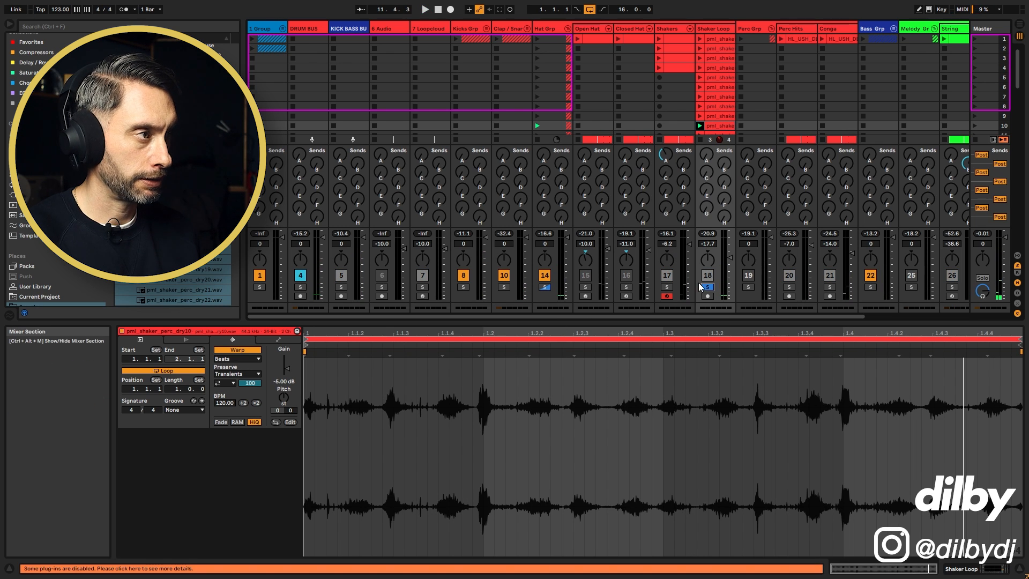
right_click(718, 126)
left_click(730, 358)
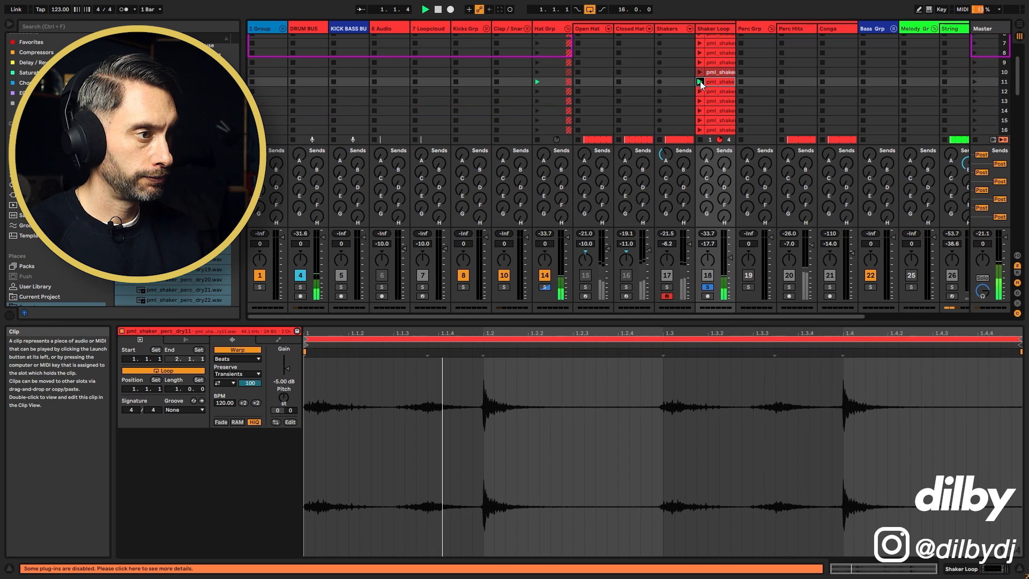
left_click(707, 287)
key("space")
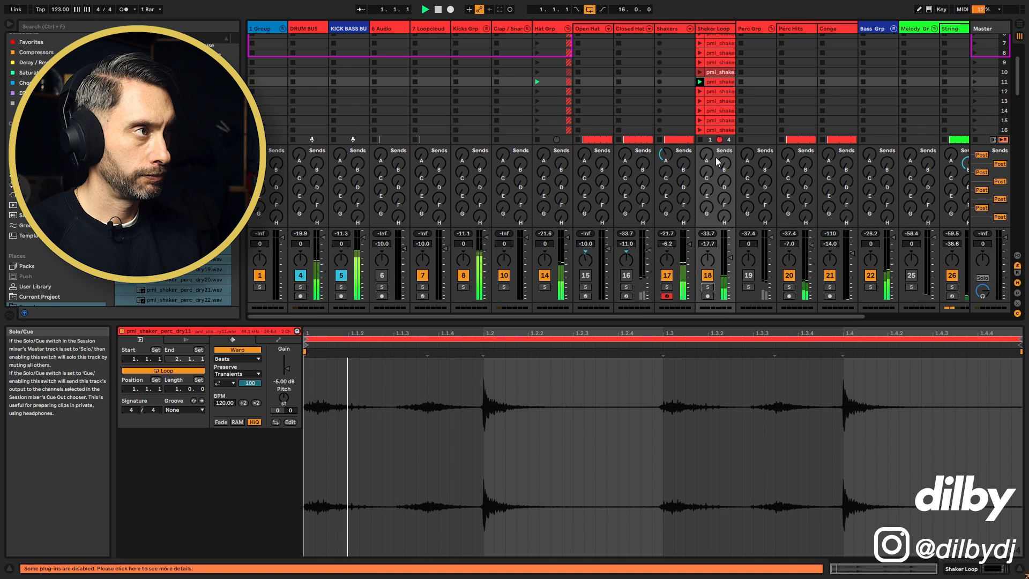
right_click(714, 82)
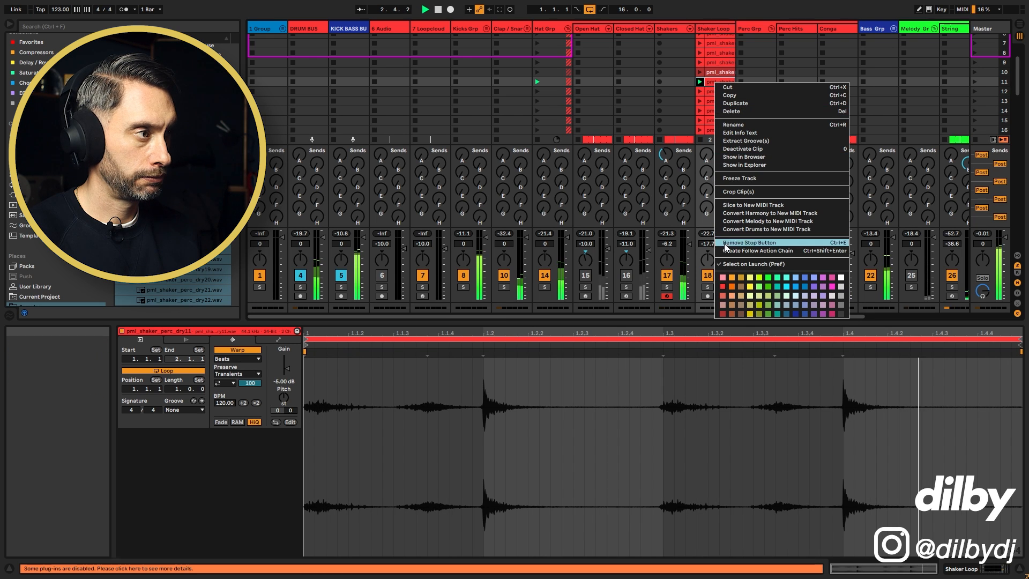
left_click(725, 315)
Audition the pml_shaker_perc_dry12 and dry13 clips in turn and recolour both dark red
left_click(700, 91)
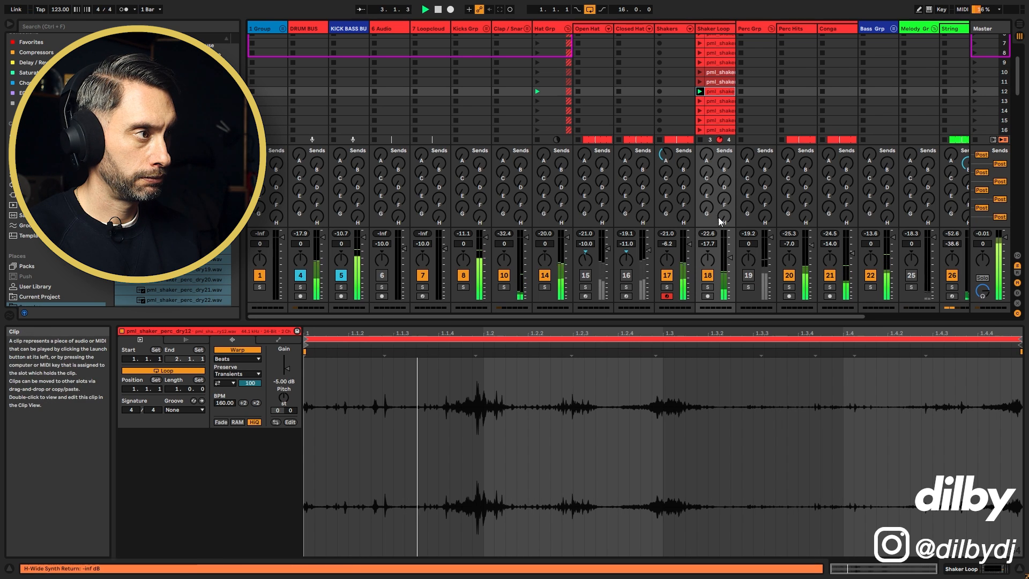
right_click(721, 92)
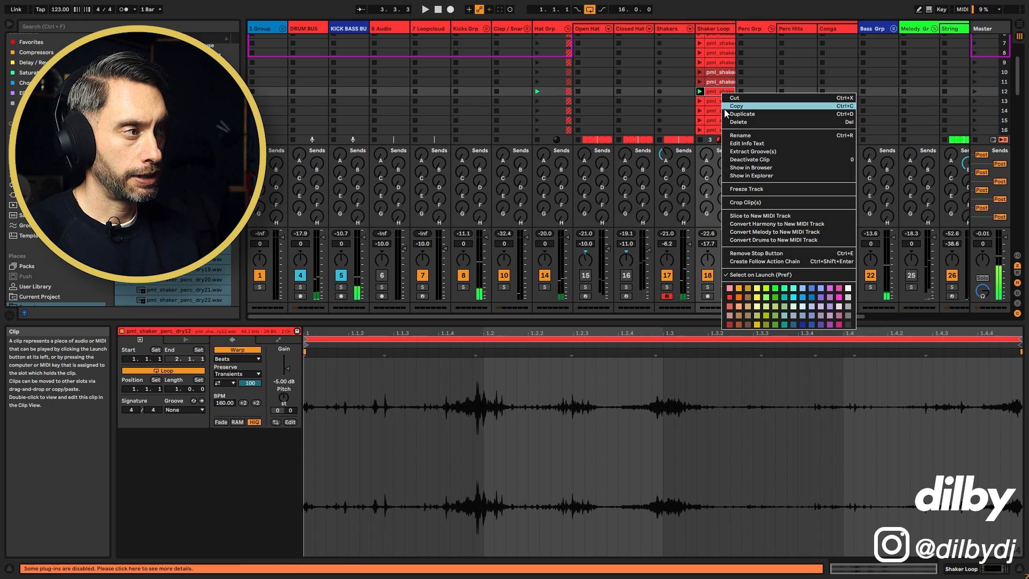
left_click(700, 101)
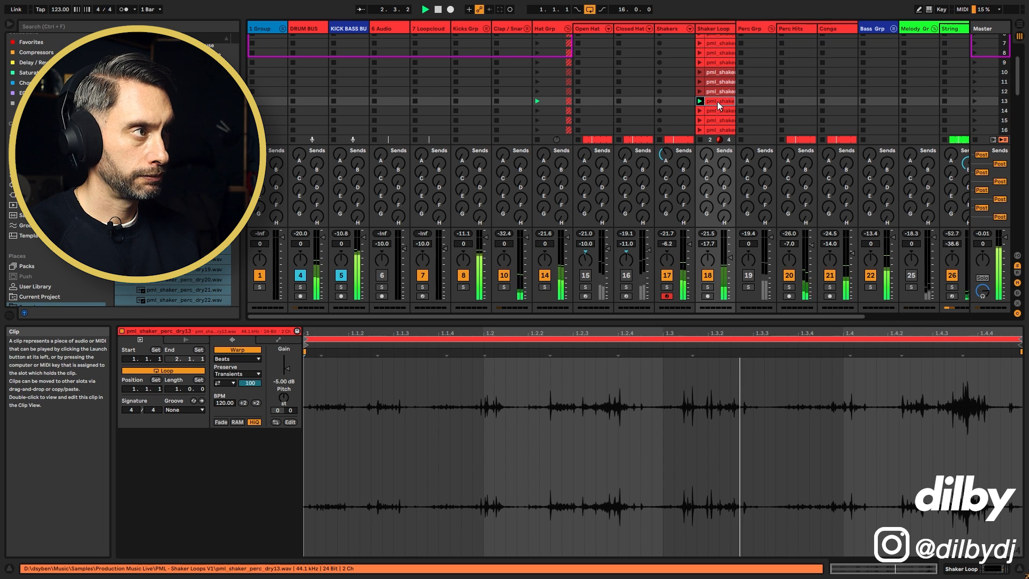
right_click(717, 102)
left_click(725, 334)
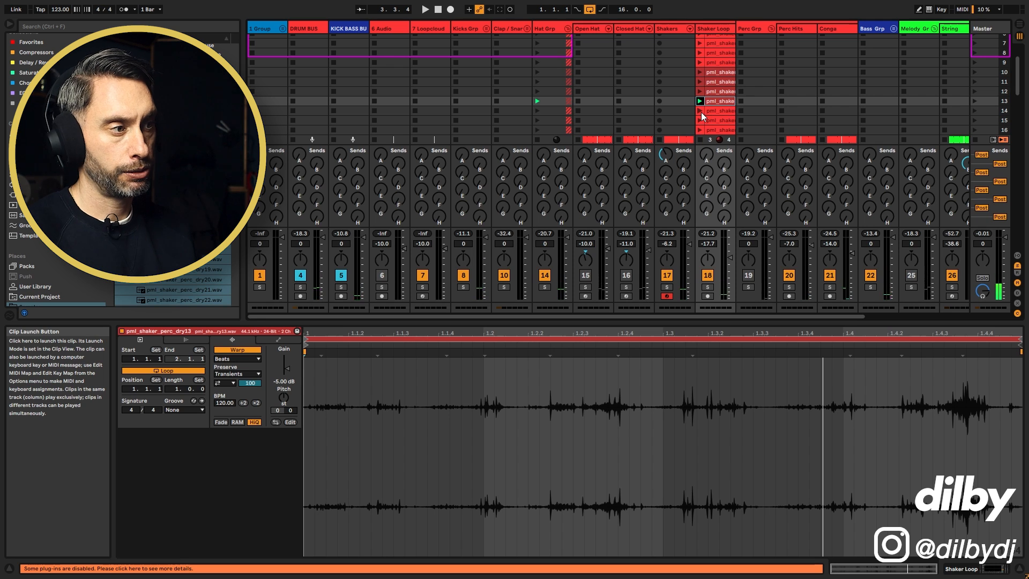
Audition the pml_shaker_perc_dry14, dry15 and dry16 clips in turn against the full beat
left_click(701, 111)
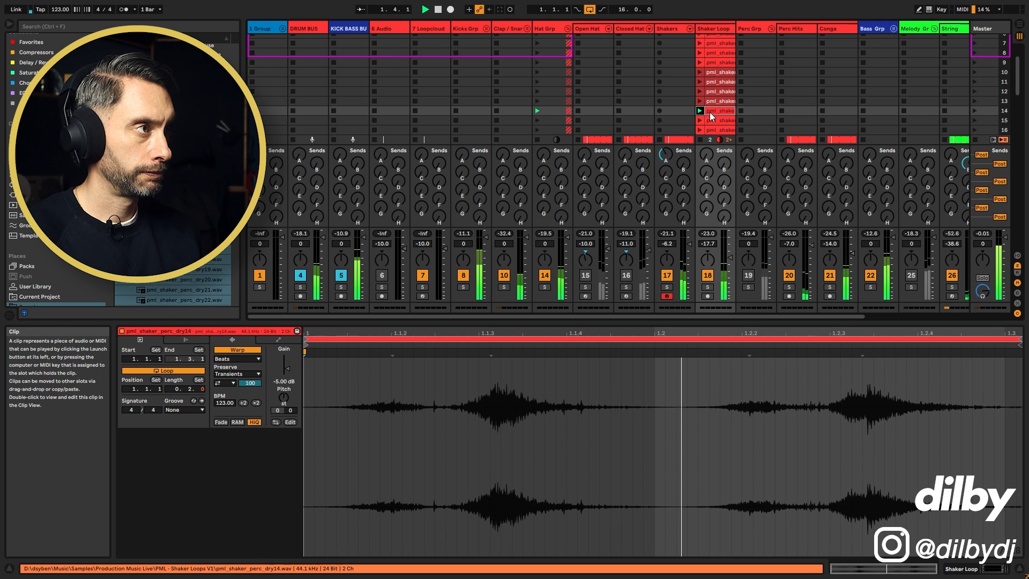
left_click(701, 119)
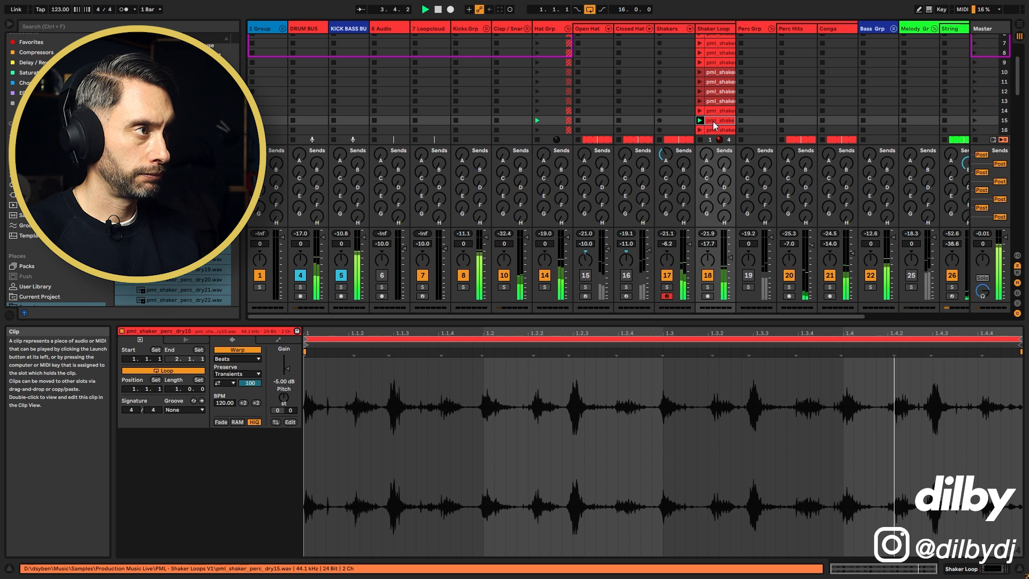
left_click(700, 129)
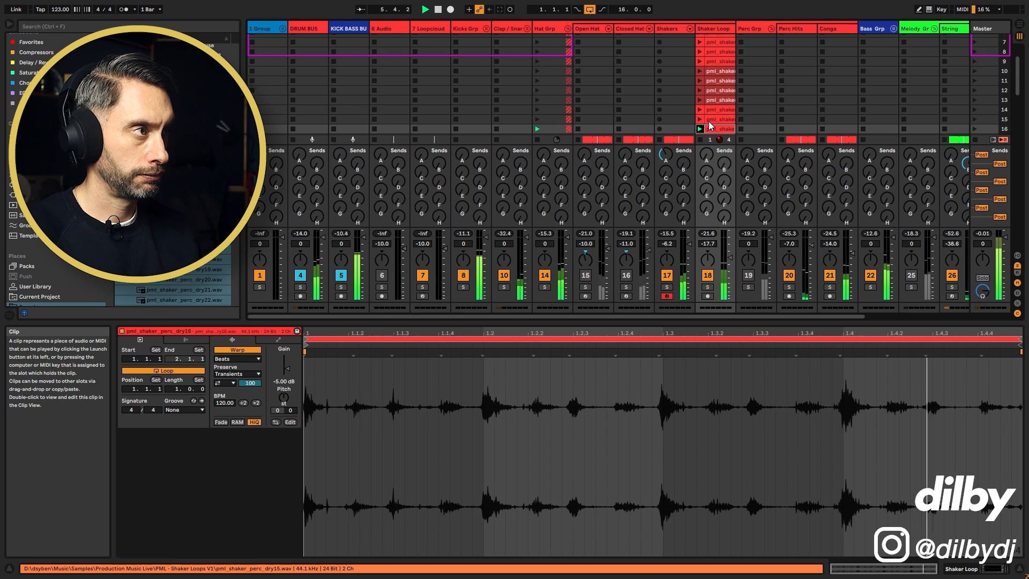
Play the pml_shaker_perc_dry17 clip, solo the Shaker Loop track and recolour that clip dark red
scroll(710, 129, "down", 3)
left_click(701, 106)
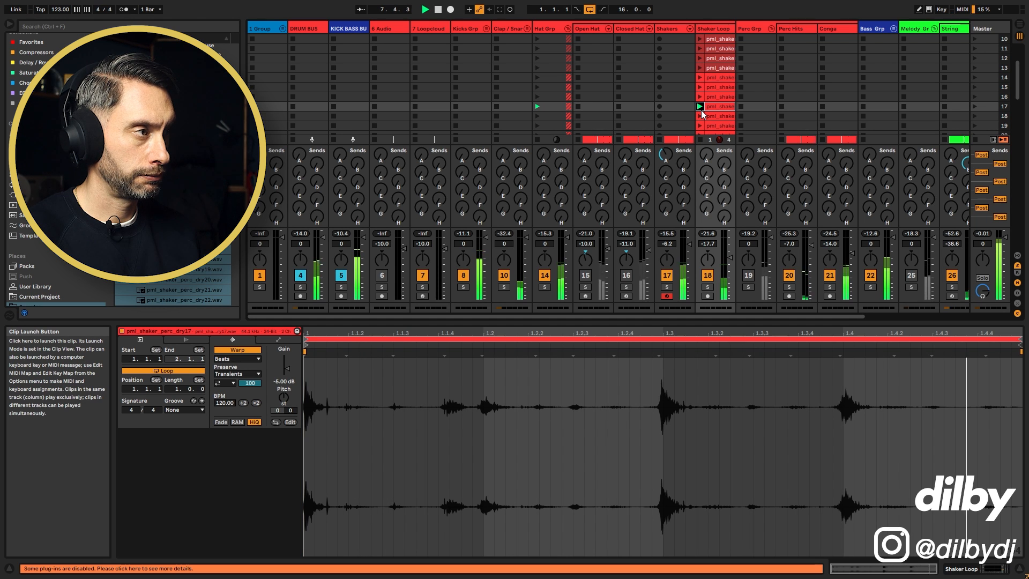
left_click(709, 287)
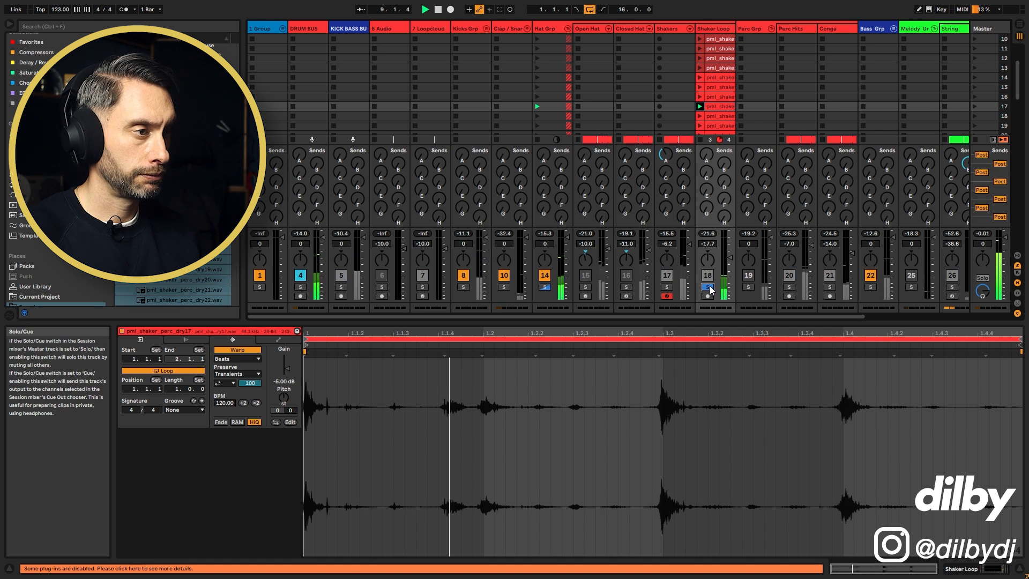
right_click(715, 110)
left_click(723, 339)
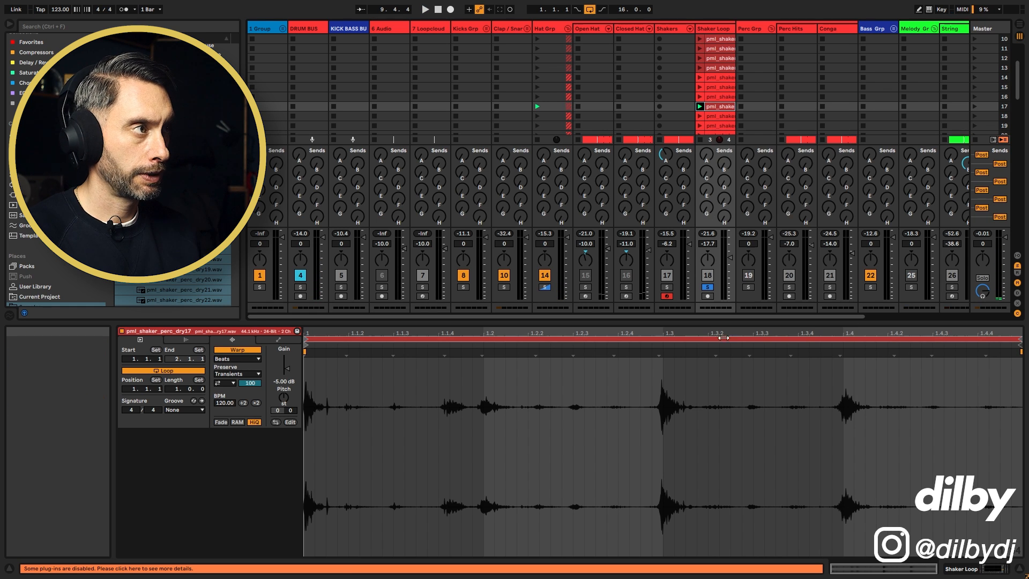
Compare the dark red pml_shaker_perc_dry10, dry11, dry12 and dry13 clips in turn, ending on dry13
scroll(727, 113, "up", 1)
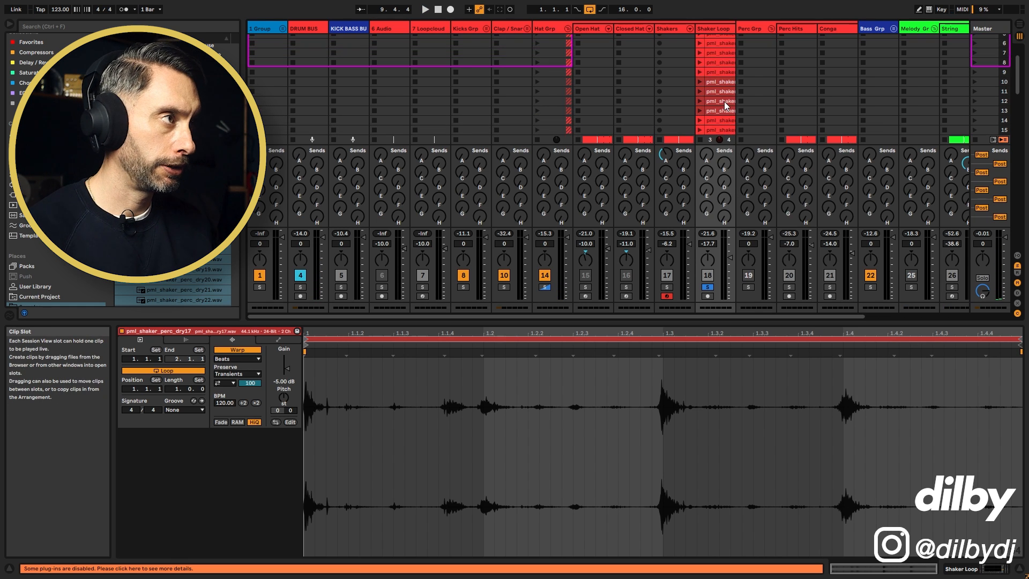
left_click(701, 49)
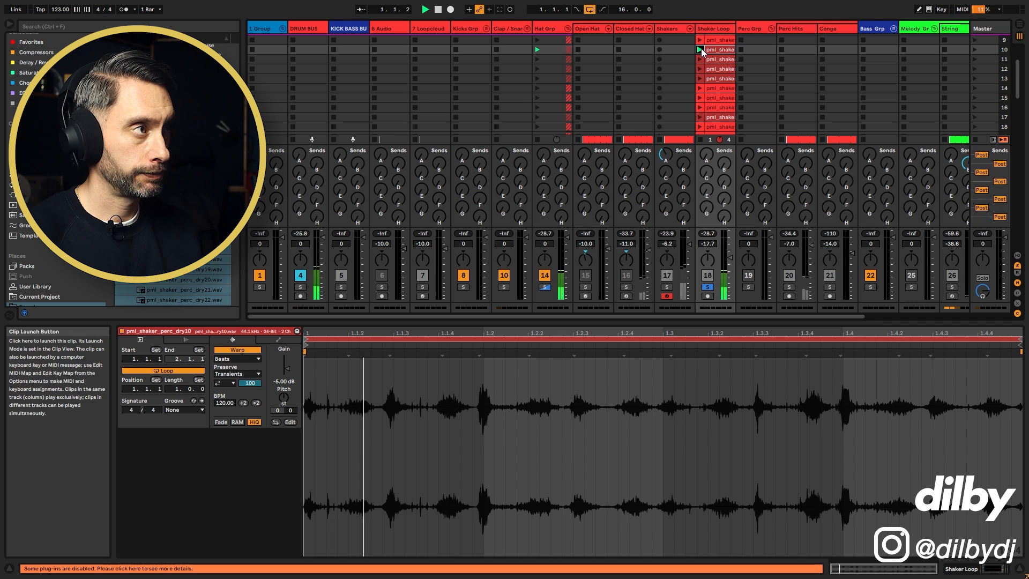
left_click(700, 59)
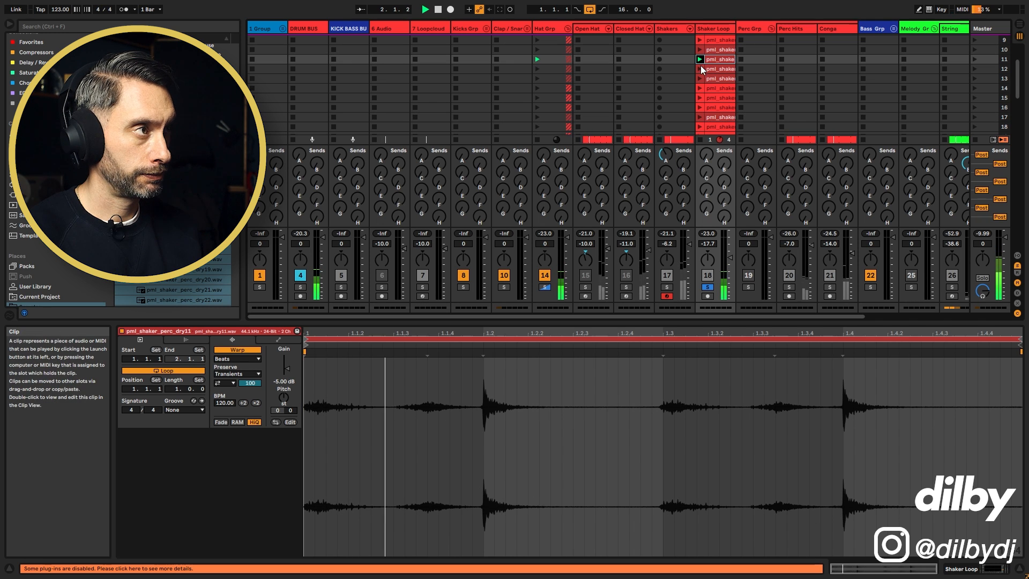
left_click(701, 69)
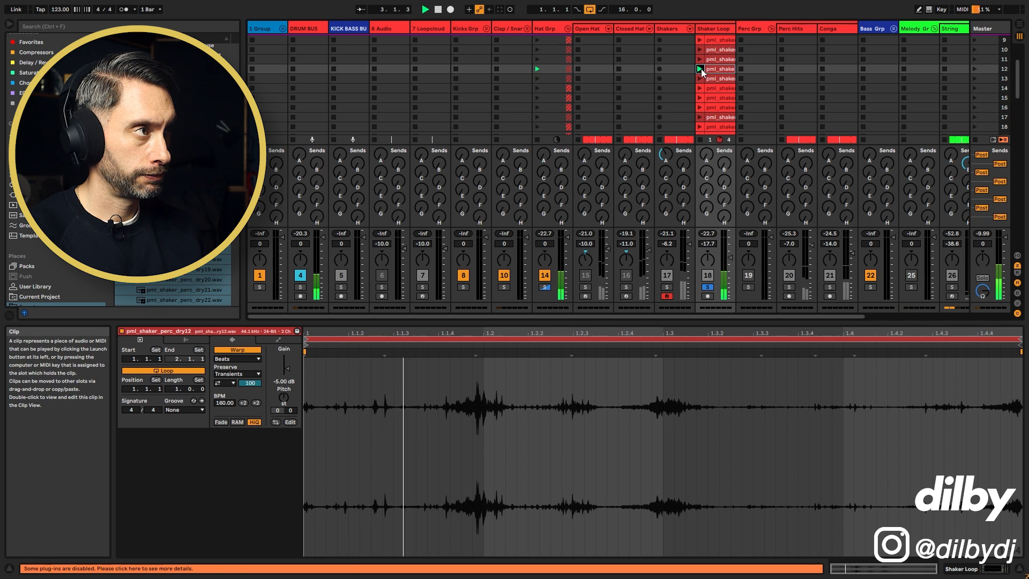
scroll(711, 74, "up", 2)
scroll(711, 74, "down", 1)
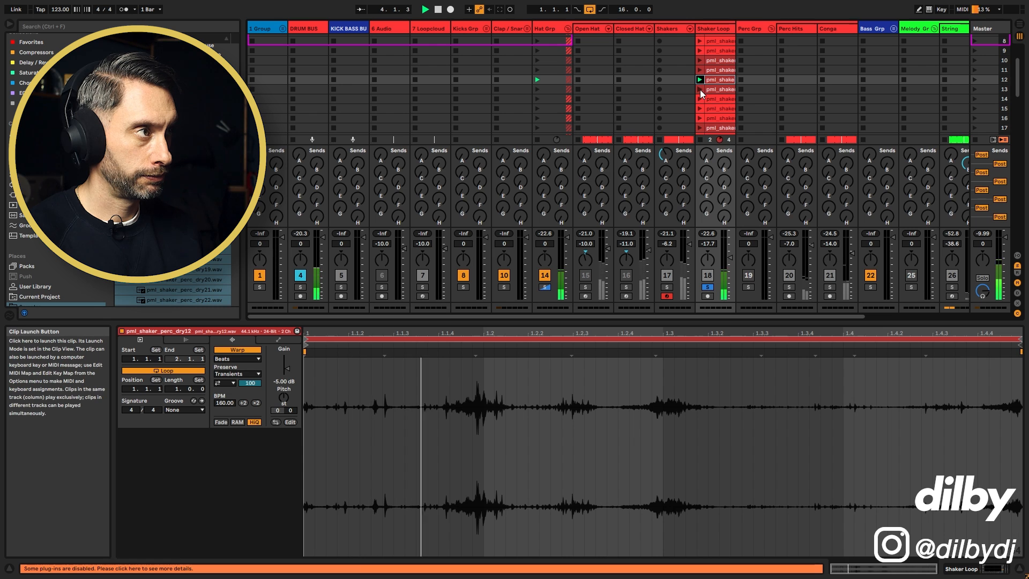
left_click(700, 89)
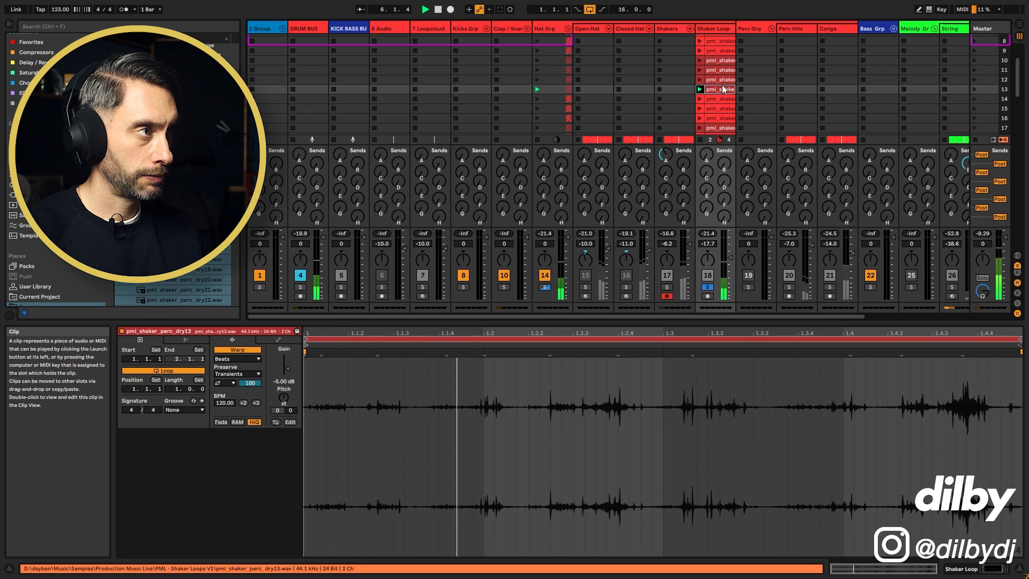
Quantize the whole pml_shaker_perc_dry13 sample and apply the MPC 16 Swing groove to the clip
left_click(483, 409)
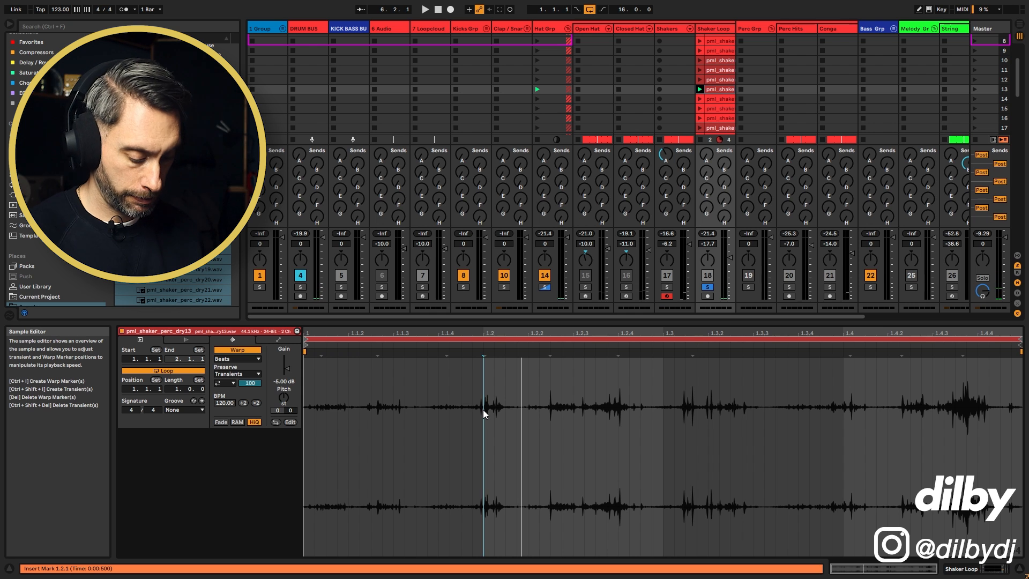
key("ctrl+a")
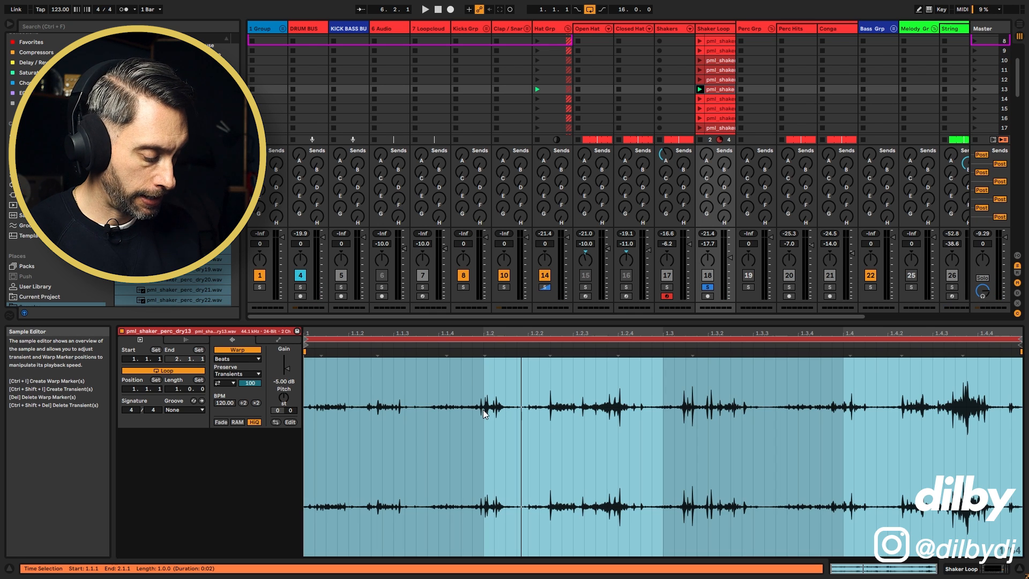
key("ctrl+u")
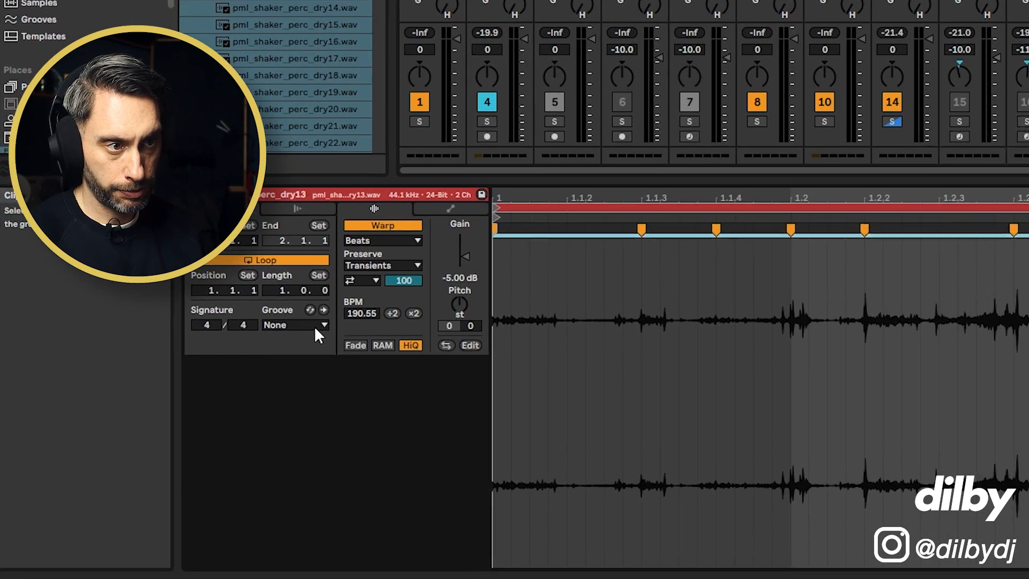
left_click(315, 327)
left_click(316, 349)
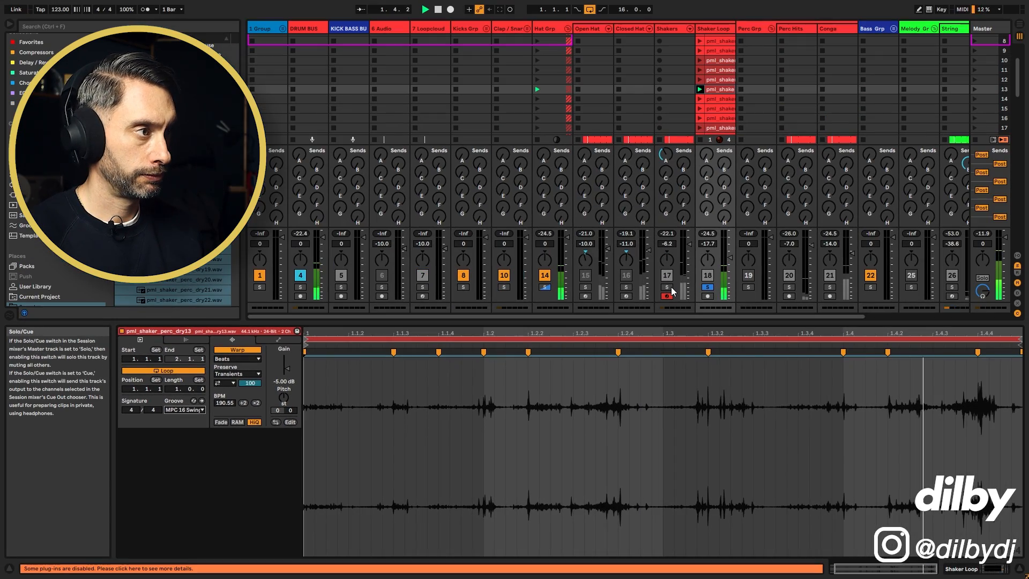
Balance Shaker Loop against the soloed Shakers and the full mix, comparing it muted and unmuted, and lower its volume to -29 dB
left_click(670, 288)
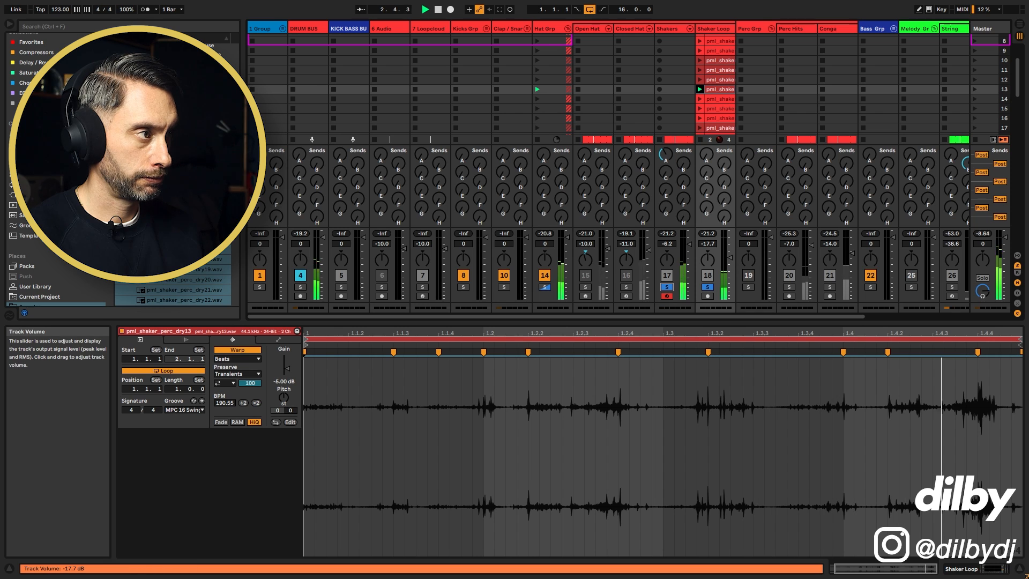
left_click_drag(730, 259, 730, 263)
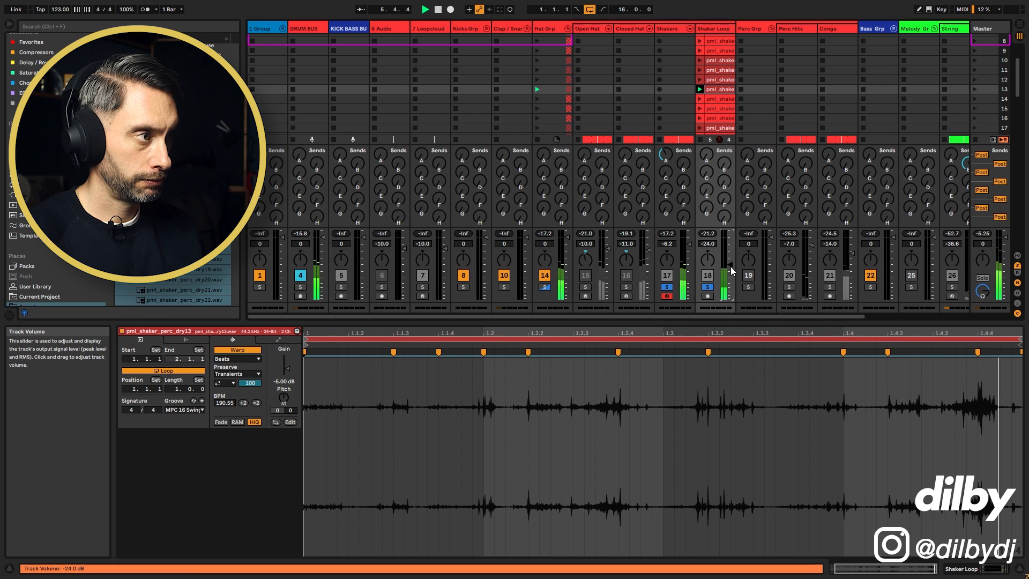
left_click(709, 287)
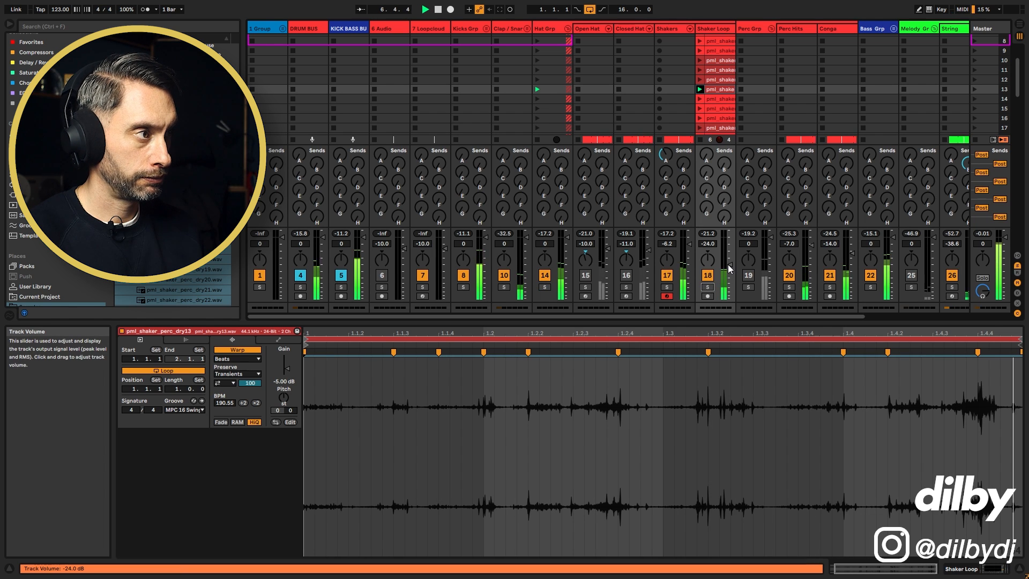
left_click_drag(730, 265, 729, 266)
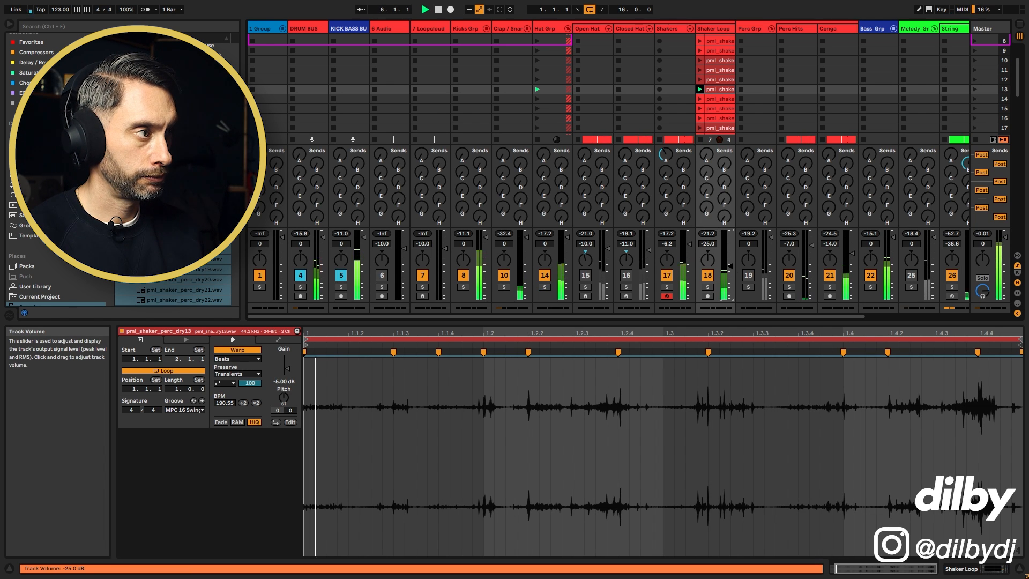
left_click(708, 276)
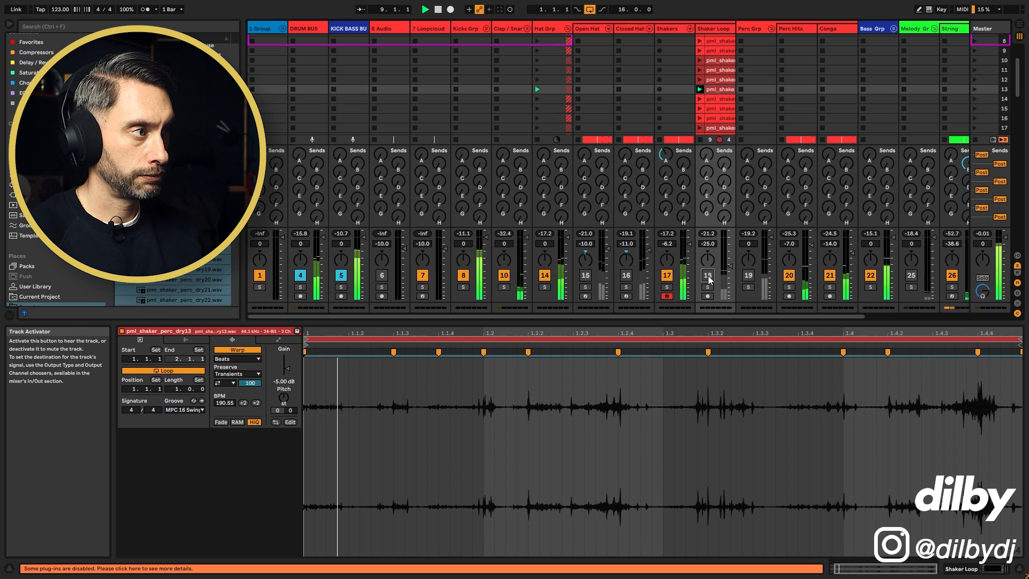
left_click(708, 275)
left_click_drag(730, 265, 729, 269)
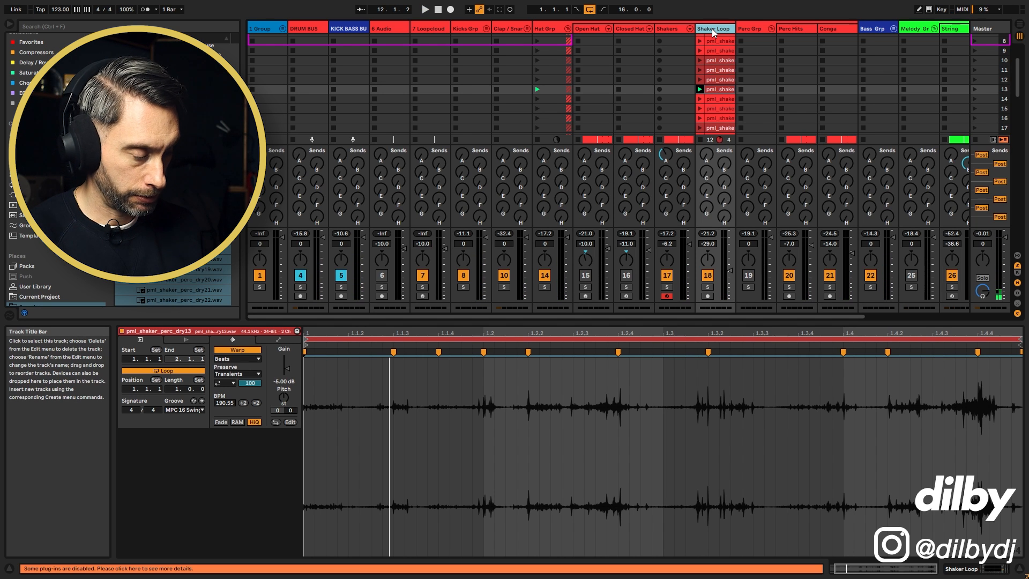
Insert an audio track after Shaker Loop and move the pml_shaker_perc dry10, dry11, dry12 and dry17 clips onto it
key("ctrl+t")
scroll(717, 47, "down", 1)
left_click(720, 50)
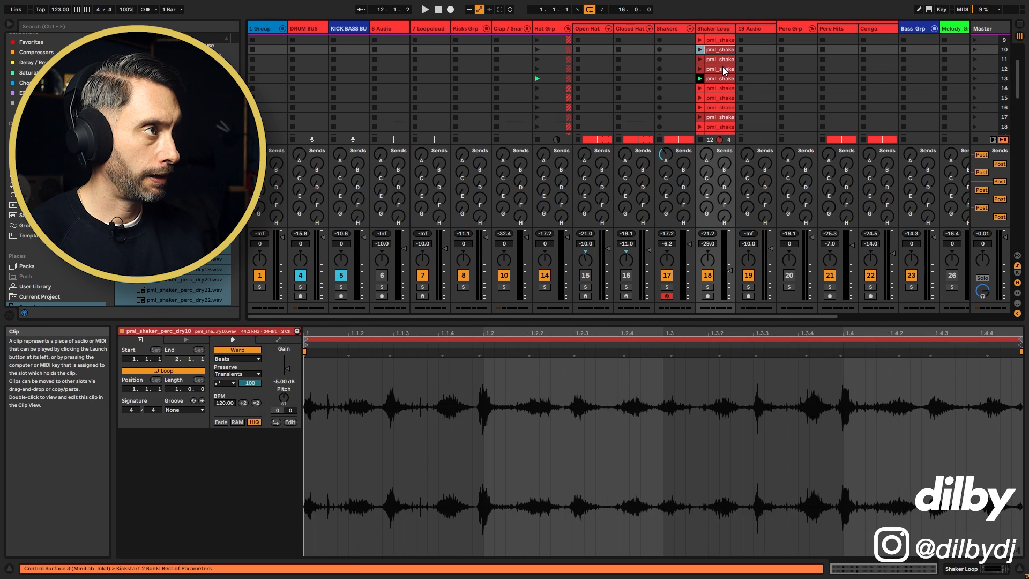
left_click(722, 69, "shift")
left_click_drag(752, 68, 752, 69)
left_click_drag(729, 118, 760, 117)
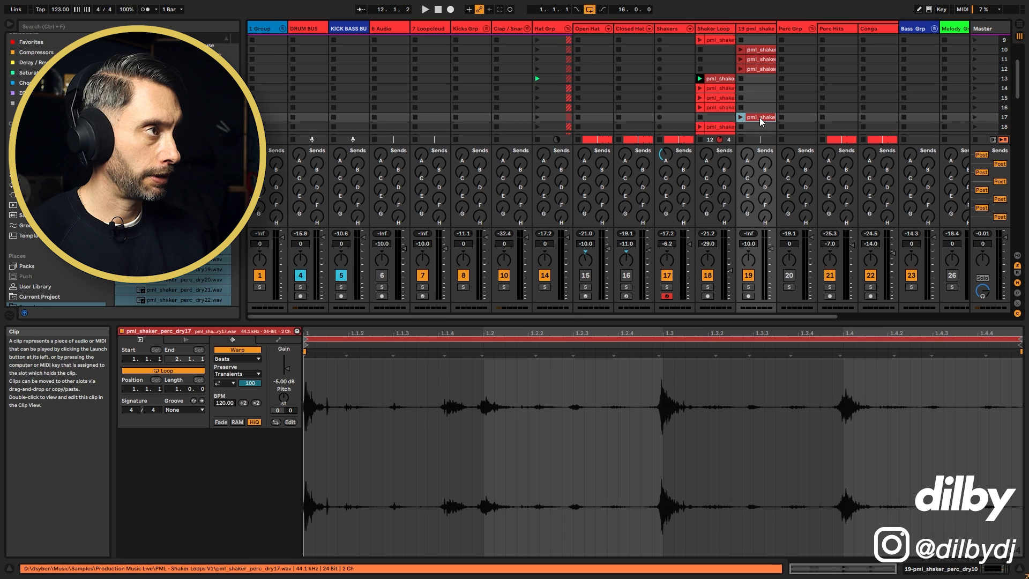
Audition the new track's dry17, dry12, dry11 and dry10 clips, settle on dry17 in the full mix and set the track's volume to -28.4 dB
left_click_drag(772, 254, 771, 270)
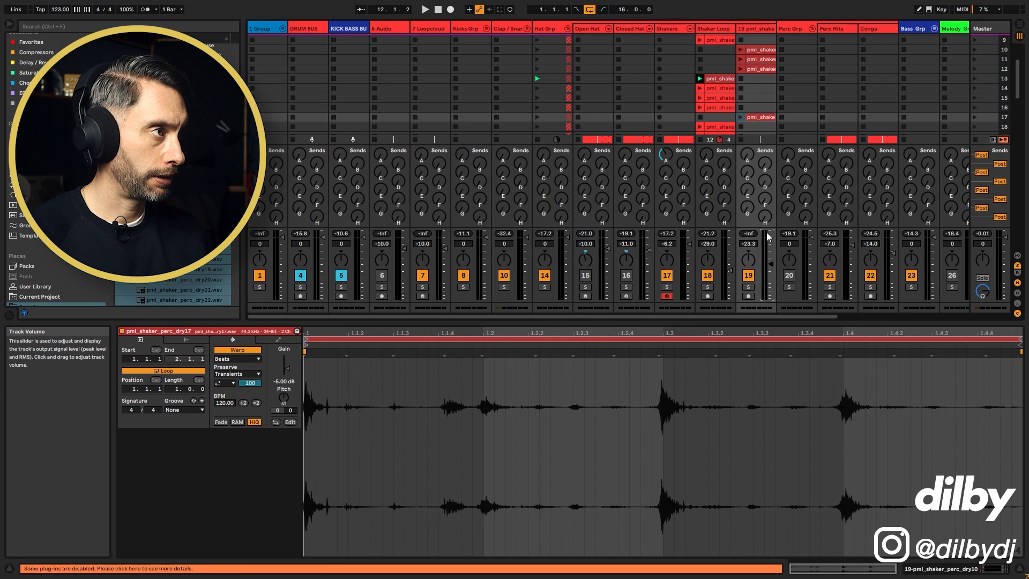
scroll(760, 110, "up", 2)
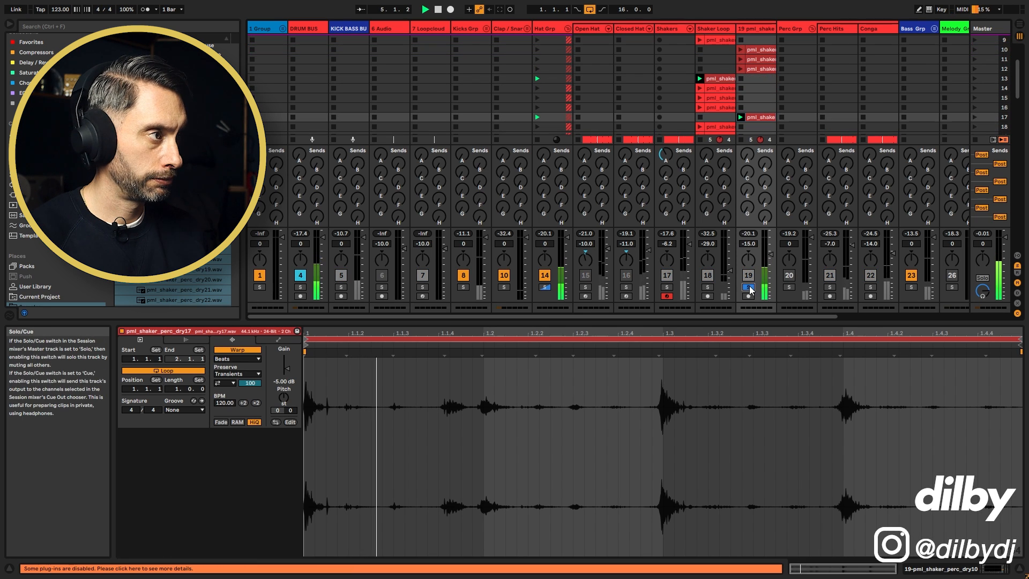
left_click(742, 69)
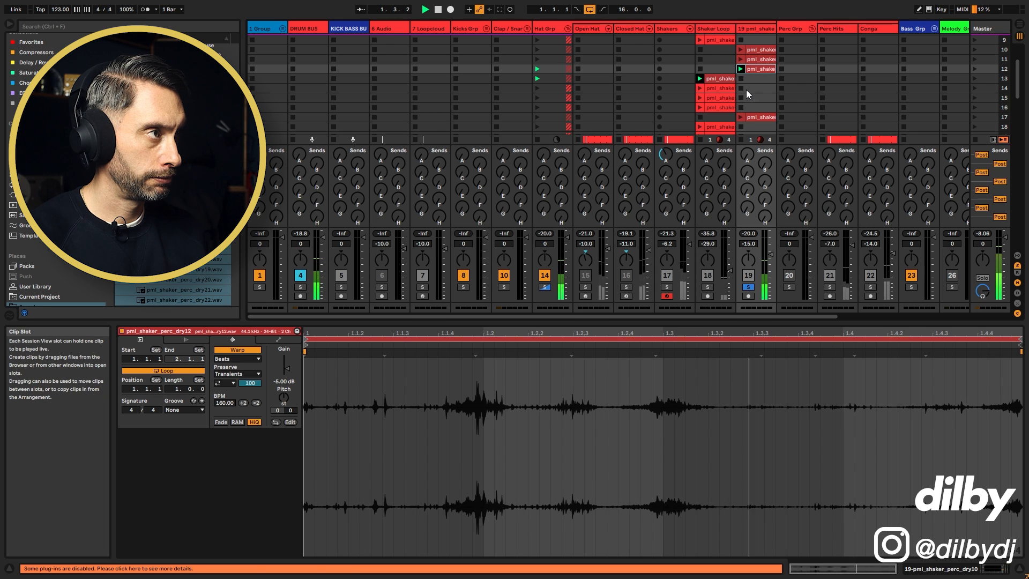
left_click(742, 58)
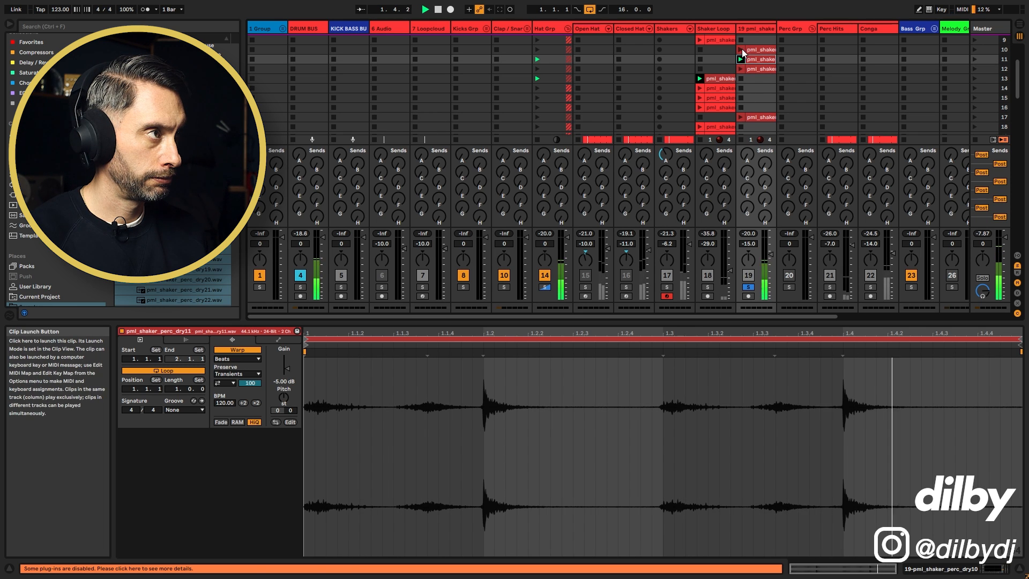
left_click(742, 49)
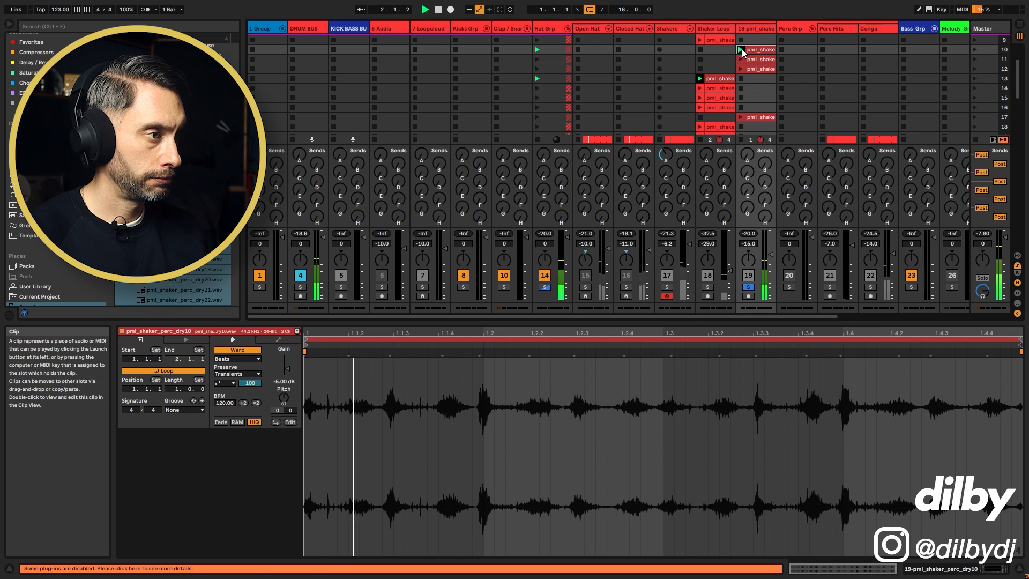
left_click(749, 286)
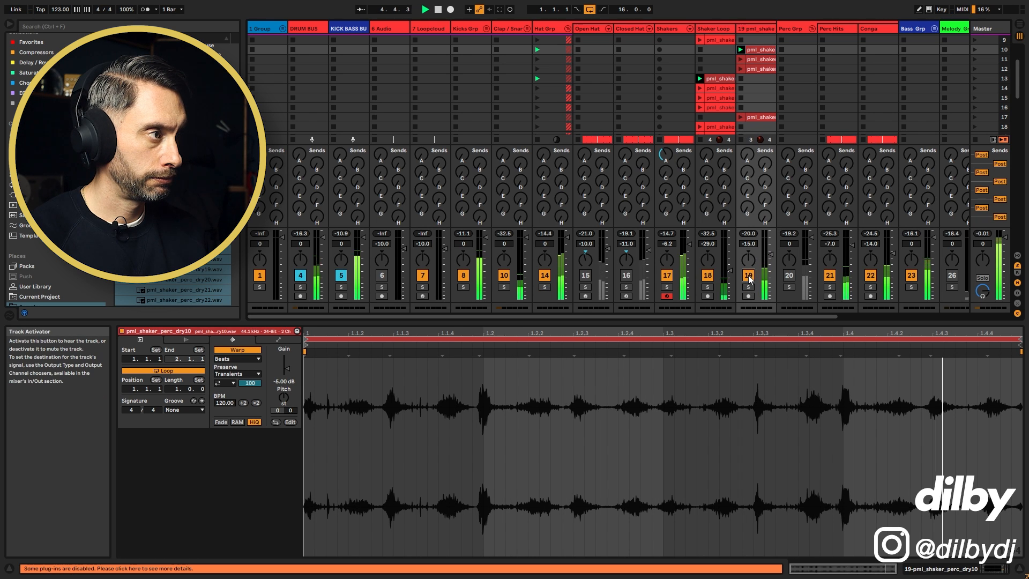
left_click(741, 117)
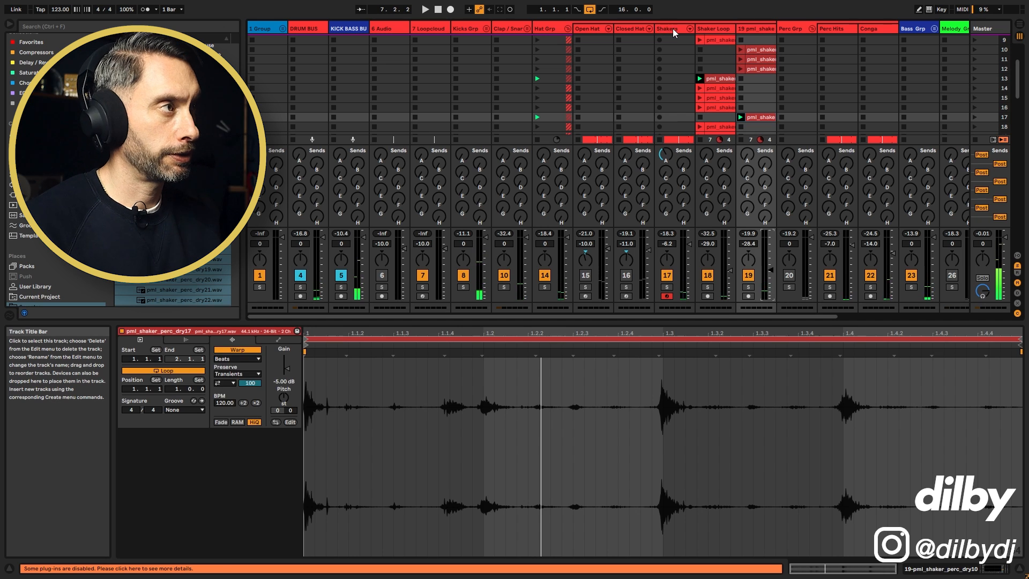
Group the Shakers, Shaker Loop and new shaker loop tracks together
left_click(673, 28)
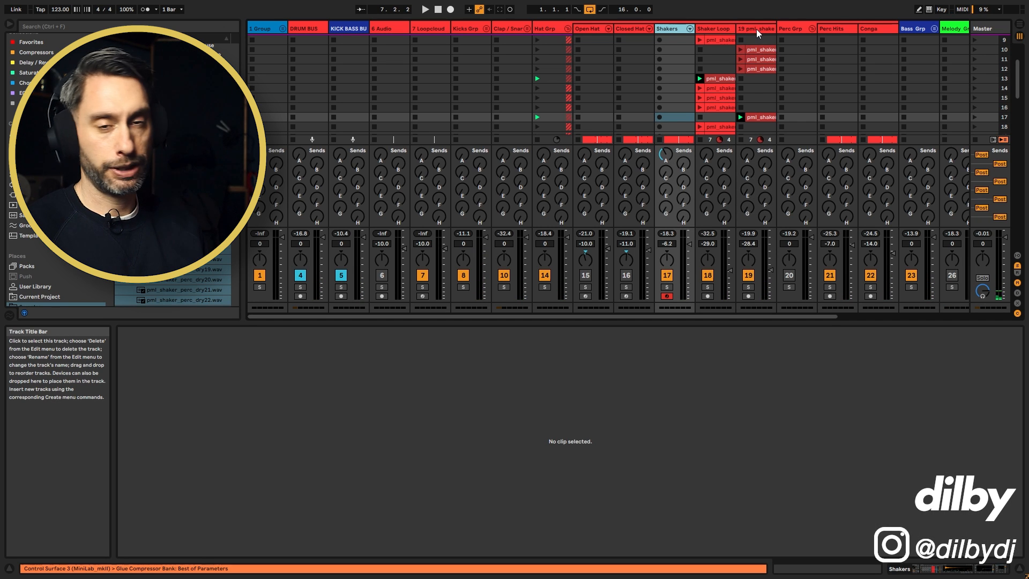
left_click(756, 29)
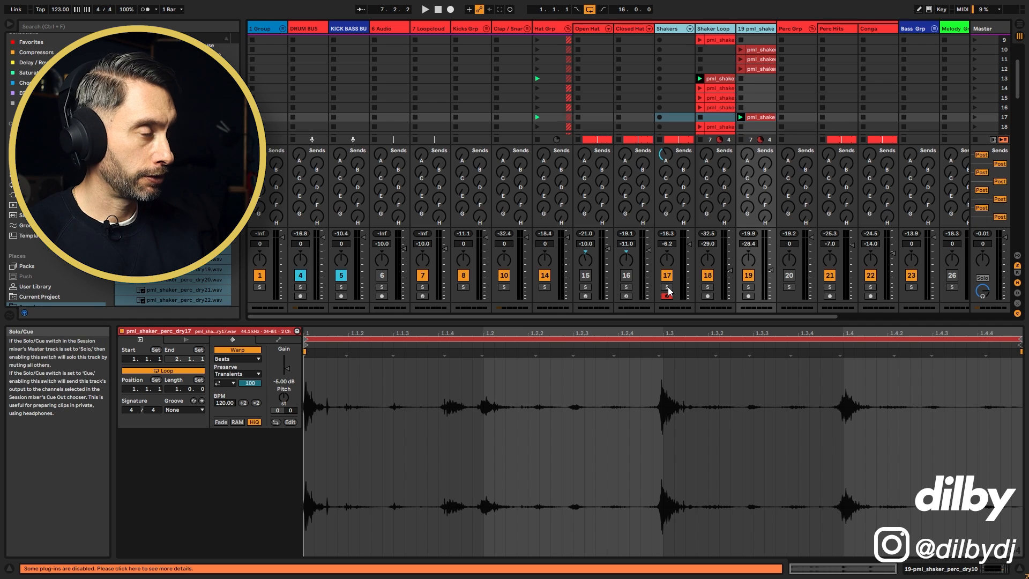
key("ctrl+g")
Set the new group's A-Drum Verb send to -22.2 dB and move the last Glue Compressor from the Shakers track onto the group
left_click(722, 31)
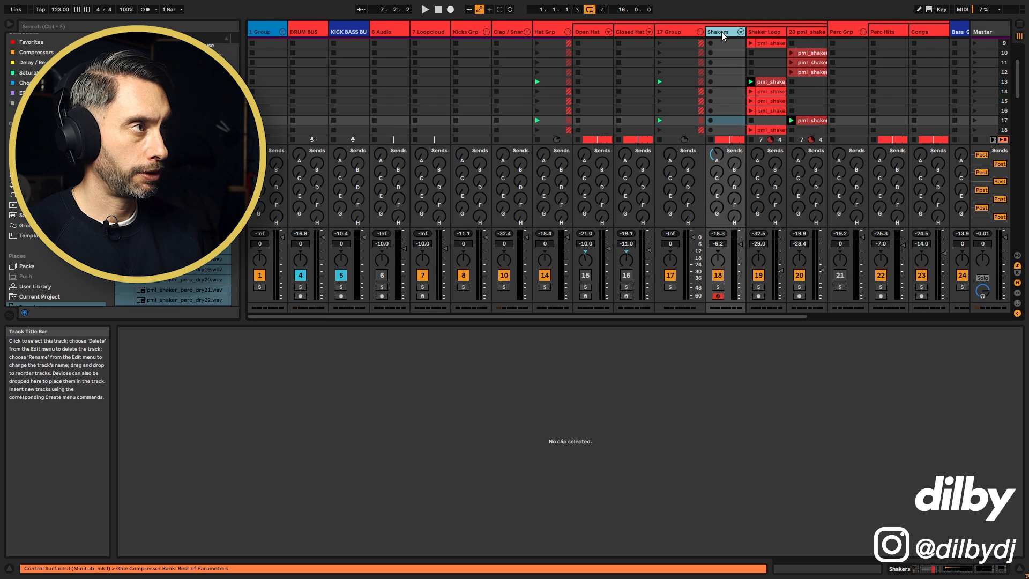
double_click(721, 31)
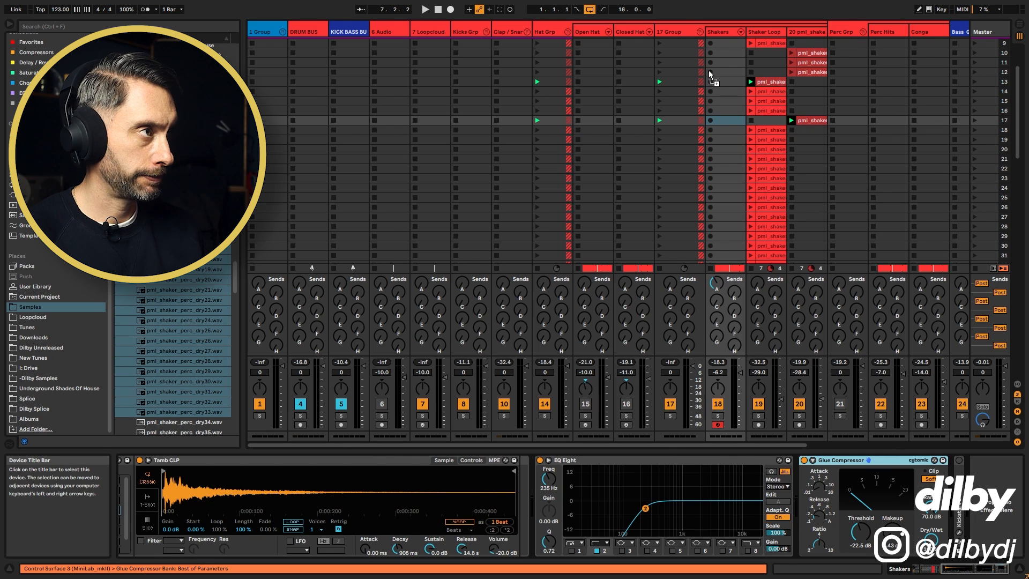
left_click_drag(709, 69, 708, 69)
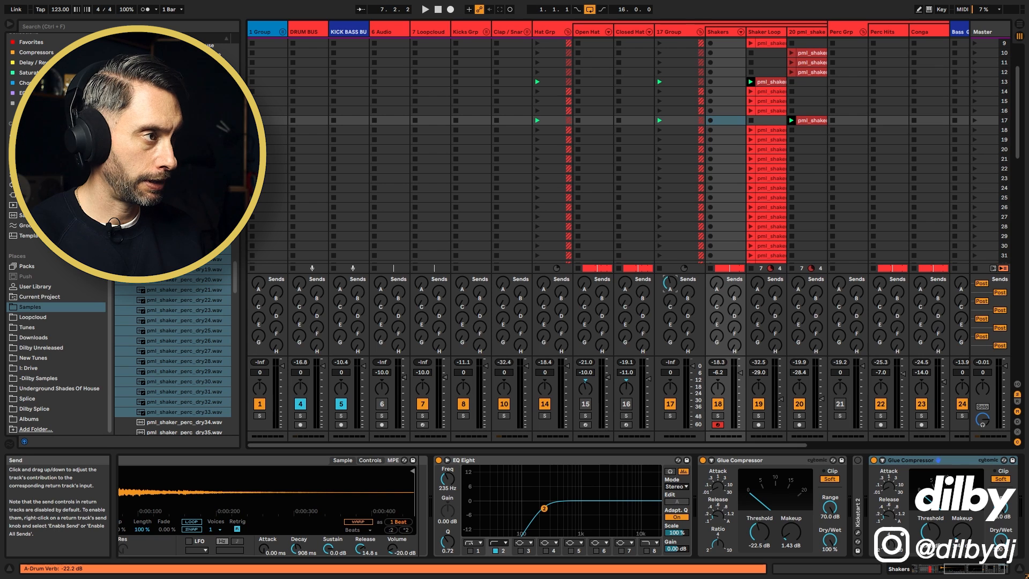
left_click_drag(914, 460, 679, 88)
Play the shaker group in solo and set its Glue Compressor threshold to -29.8 dB
key("s")
key("space")
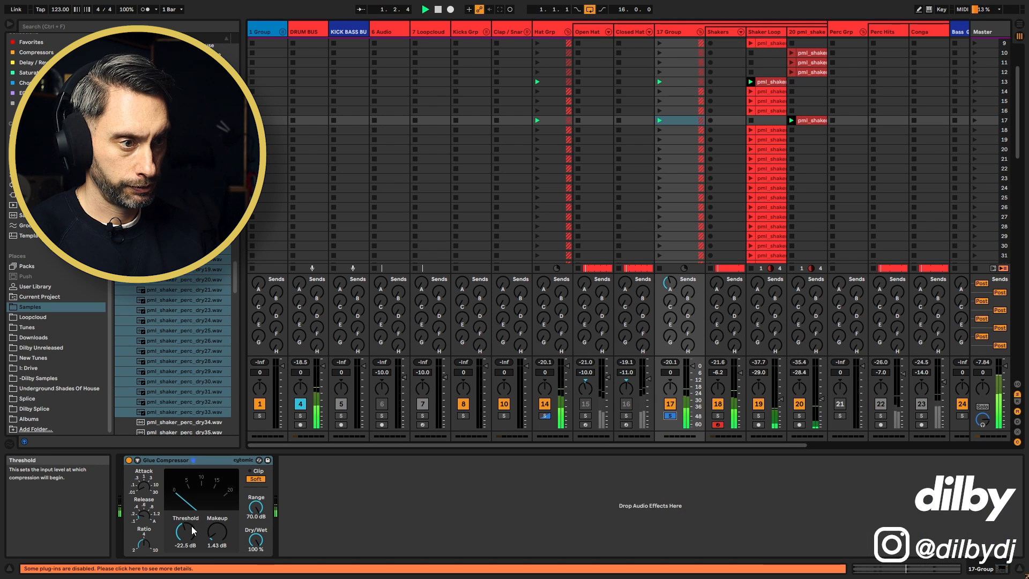
left_click_drag(187, 531, 188, 543)
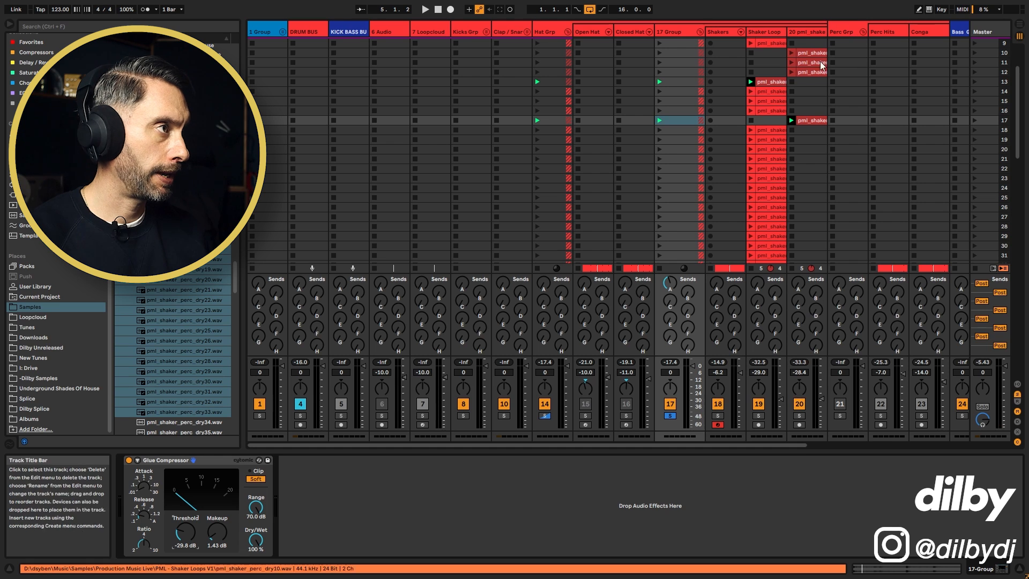
Pan the two shaker loop tracks off centre, one of them to 10L, soloing each alone and both together
left_click(759, 415)
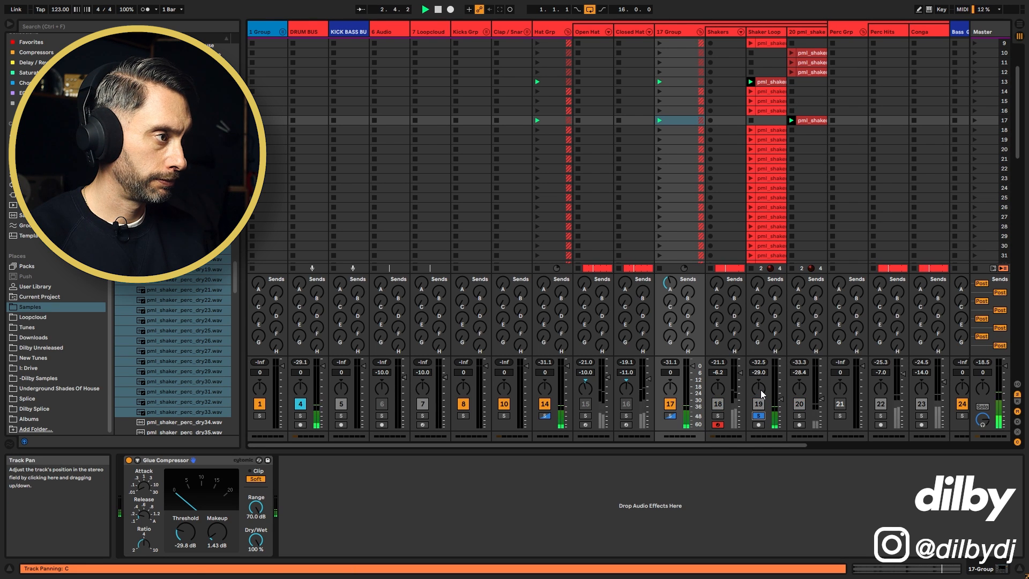
left_click(800, 416)
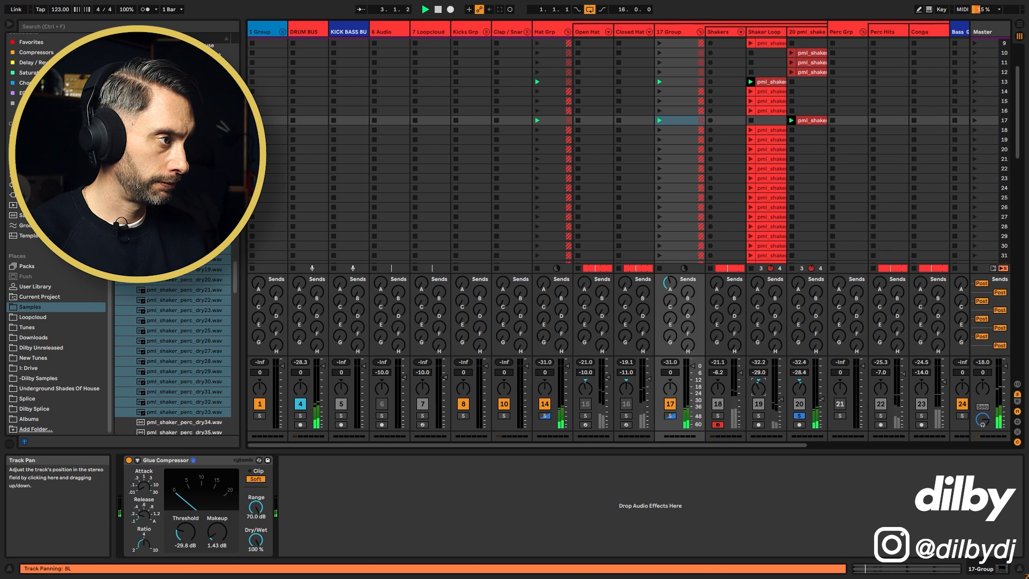
left_click(758, 416, "ctrl")
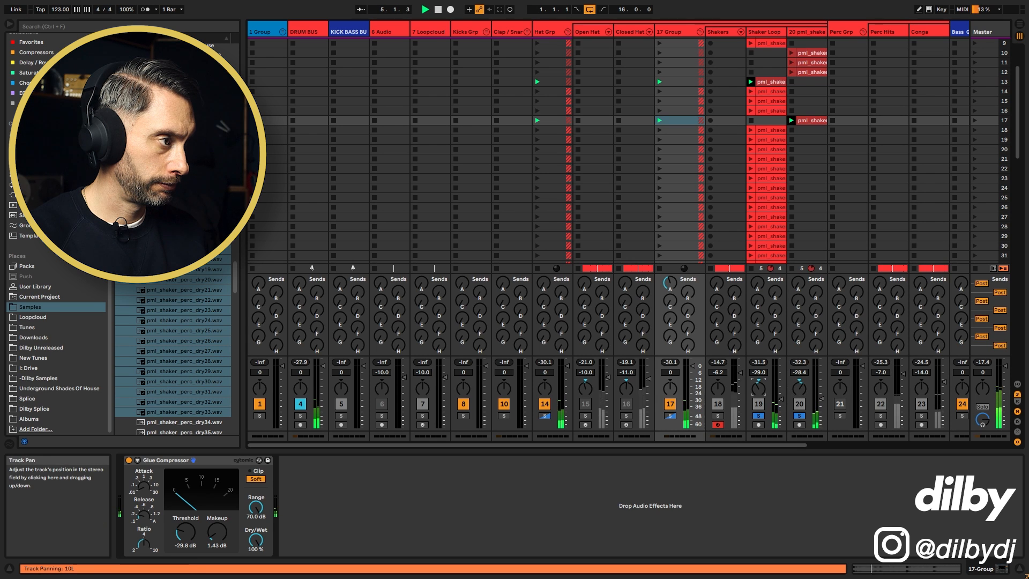
Set the two shaker loop tracks' volumes to -31.0 dB and -27.5 dB and lower the shaker group's volume to -4.7 dB
left_click_drag(780, 406, 780, 407)
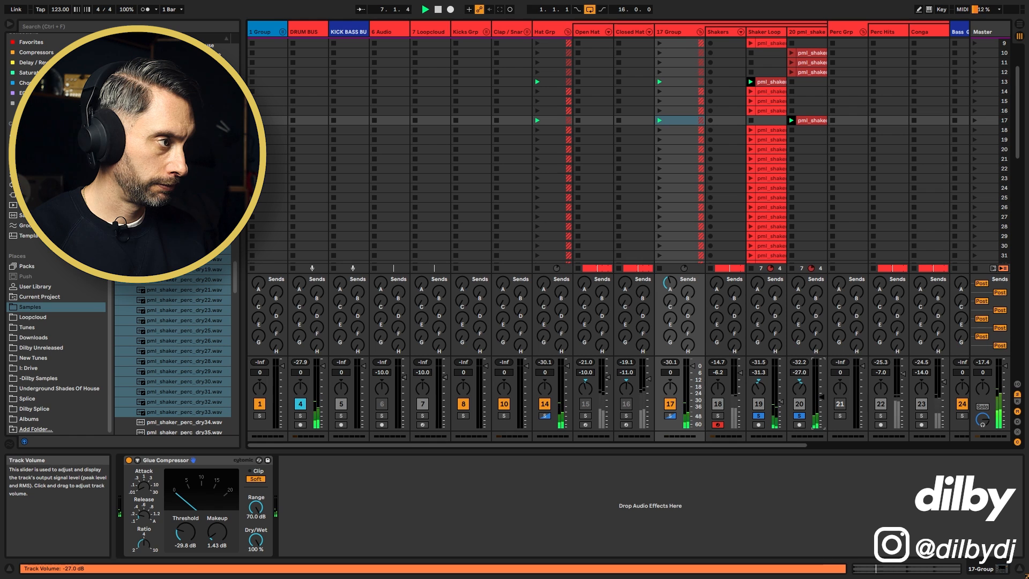
left_click(670, 416)
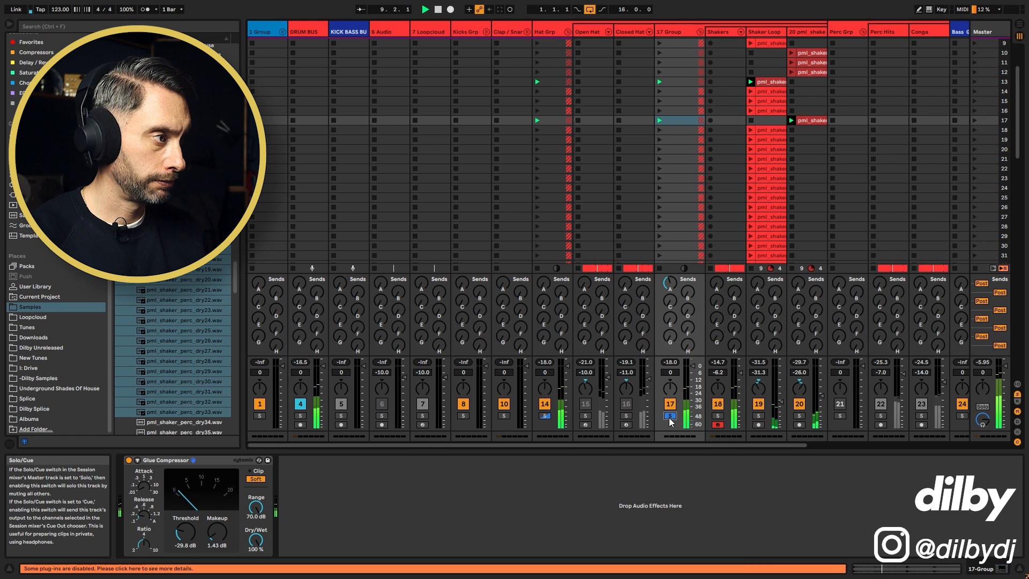
left_click_drag(782, 401, 822, 398)
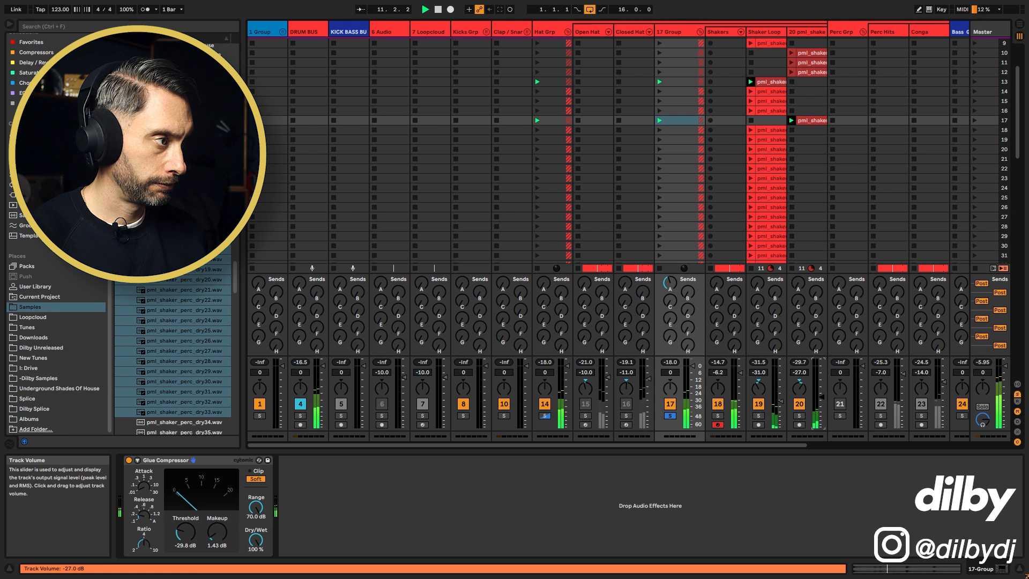
left_click(670, 416)
left_click_drag(692, 365, 693, 376)
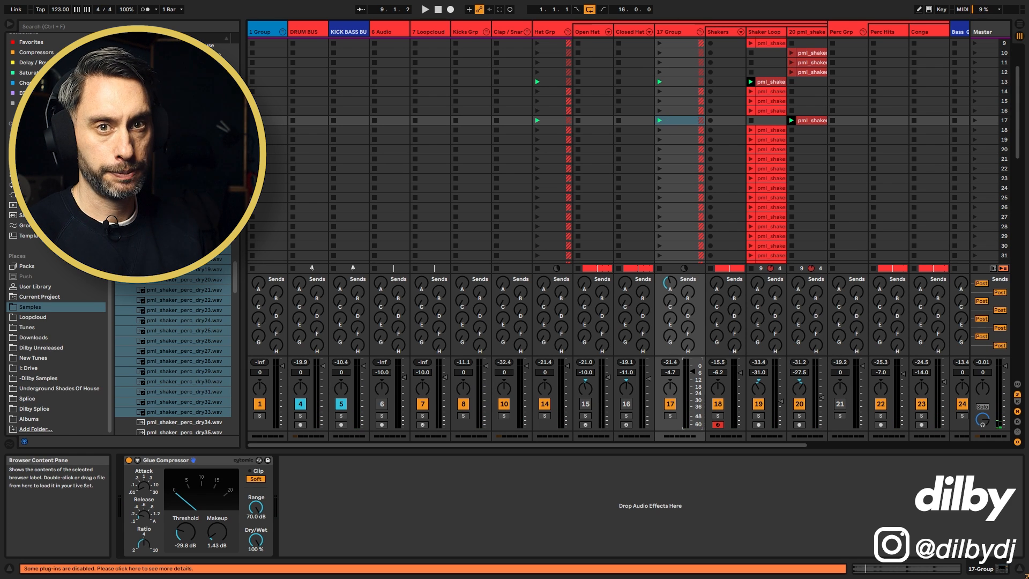
Add Erosion and the Warm Up Highs saturator preset after the group's Glue Compressor, setting Erosion to Wide Noise with width 0.83
left_click(28, 72)
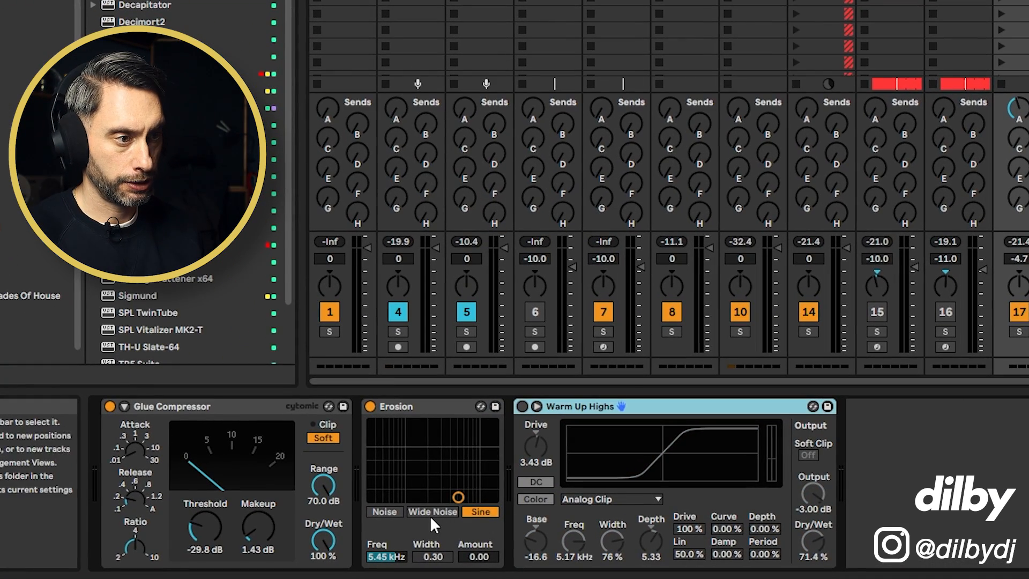
left_click(320, 523)
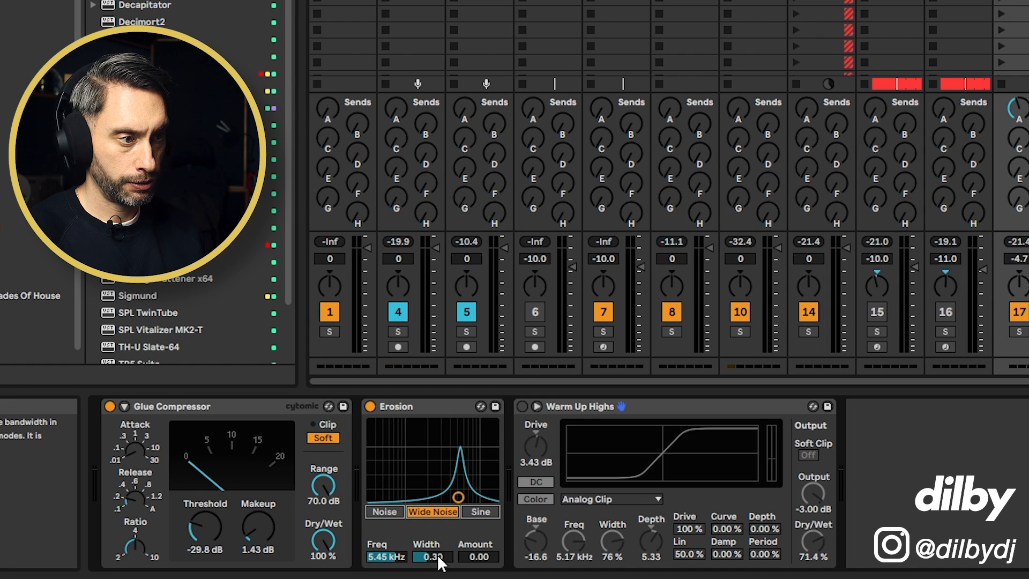
left_click_drag(437, 554, 437, 522)
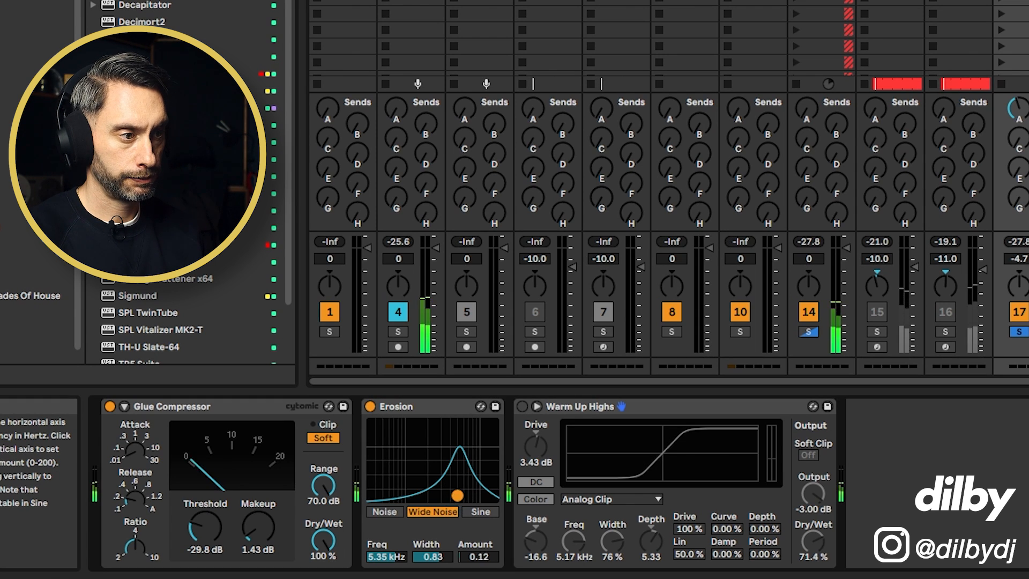
Set Erosion's frequency to 5.52 kHz and amount to 6.69 with the shaker group soloed, comparing the sound with Erosion bypassed
mouse_move(458, 497)
left_mouse_down()
mouse_move(457, 423)
mouse_move(414, 424)
mouse_move(463, 428)
mouse_move(461, 486)
left_mouse_up()
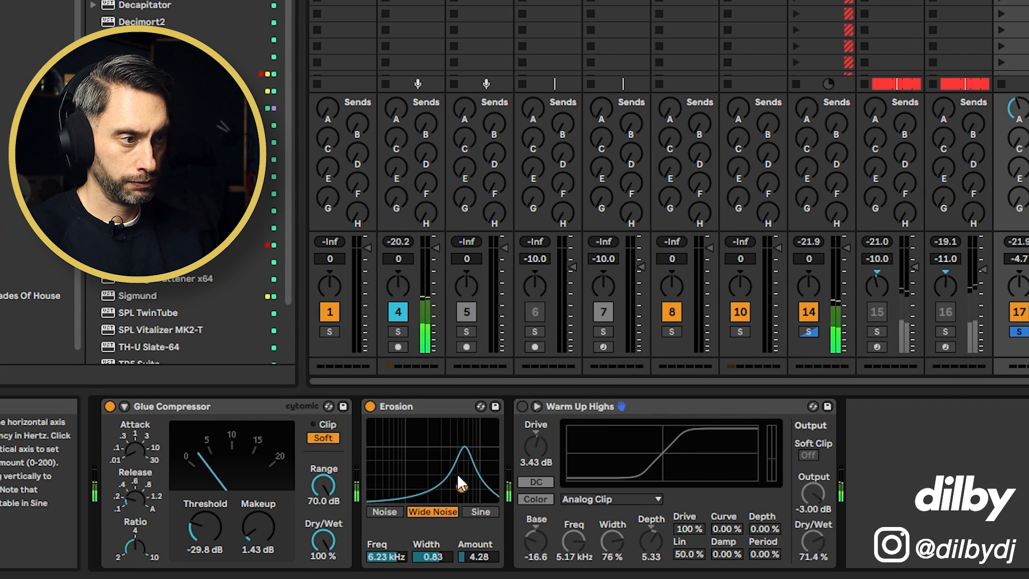
left_click(370, 406)
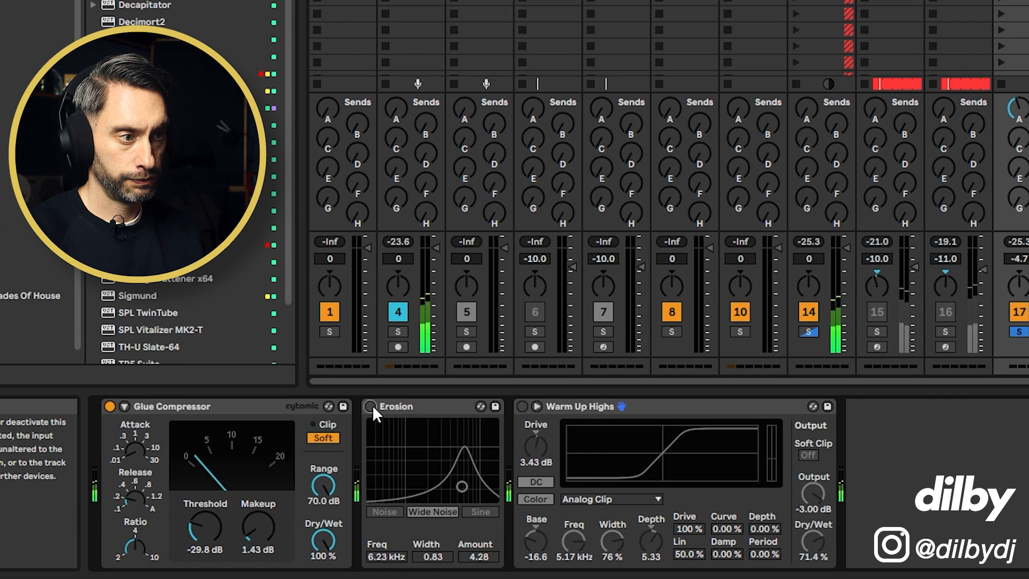
left_click(371, 406)
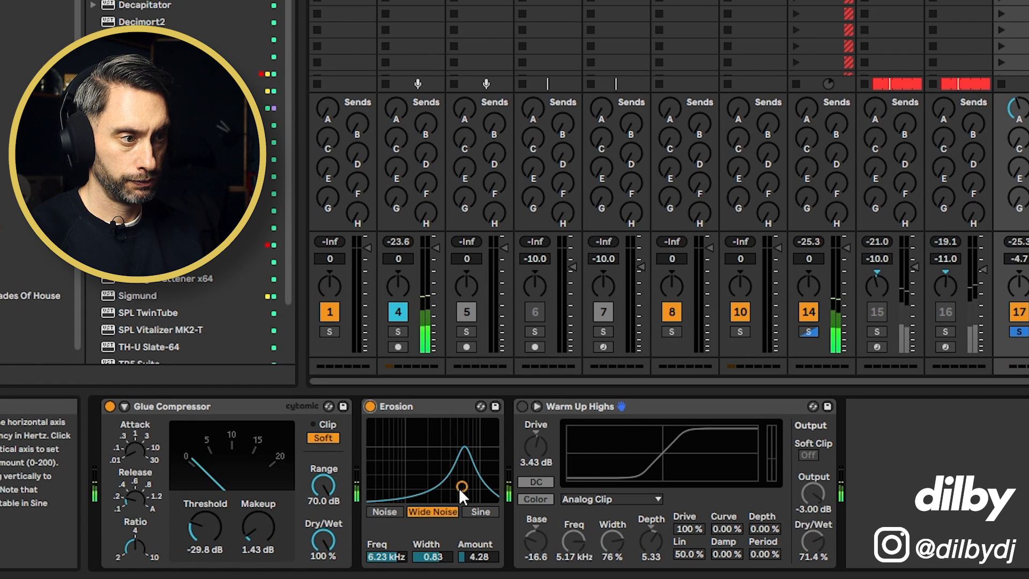
left_click_drag(461, 488, 458, 484)
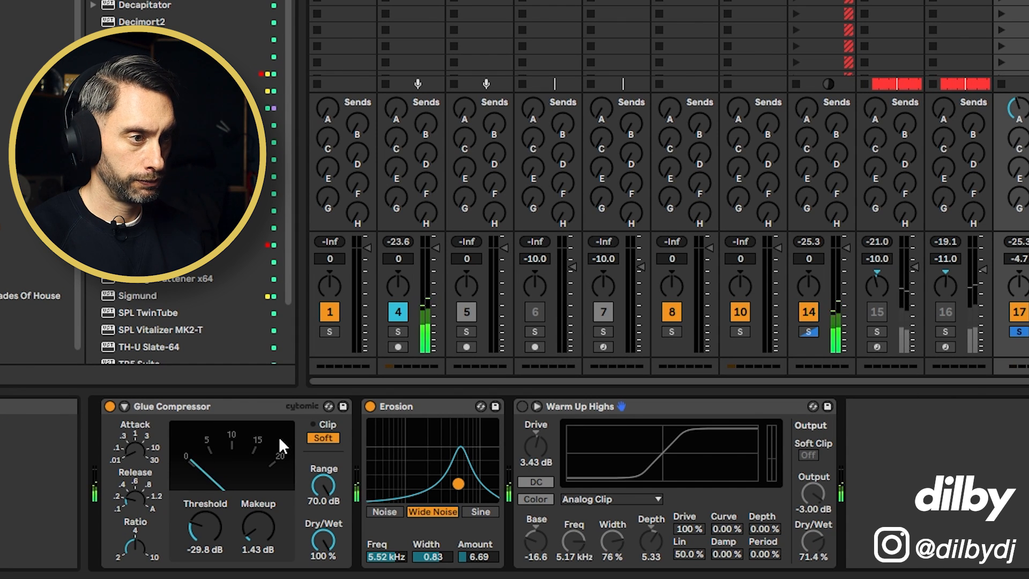
left_click(371, 406)
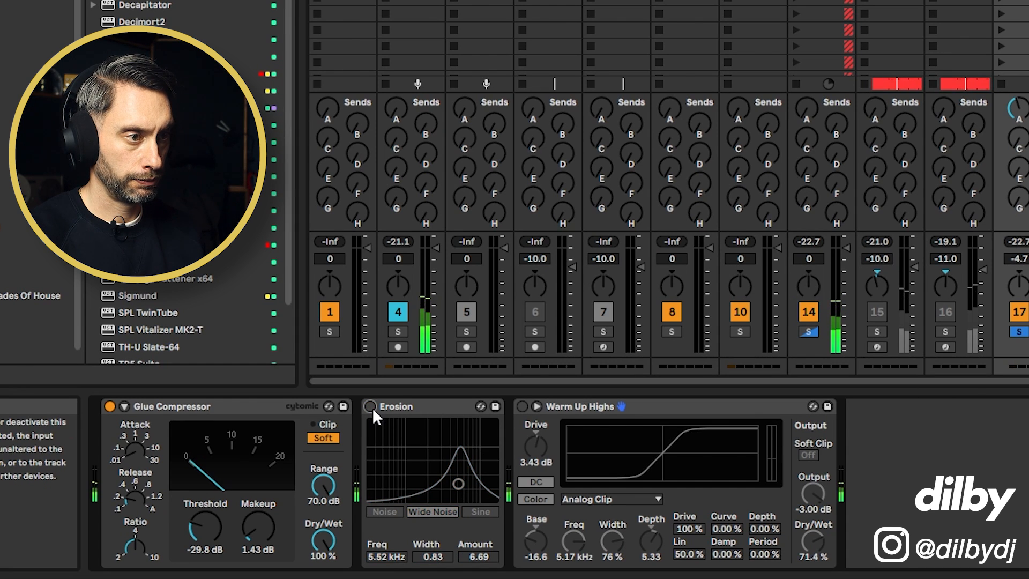
left_click(371, 406)
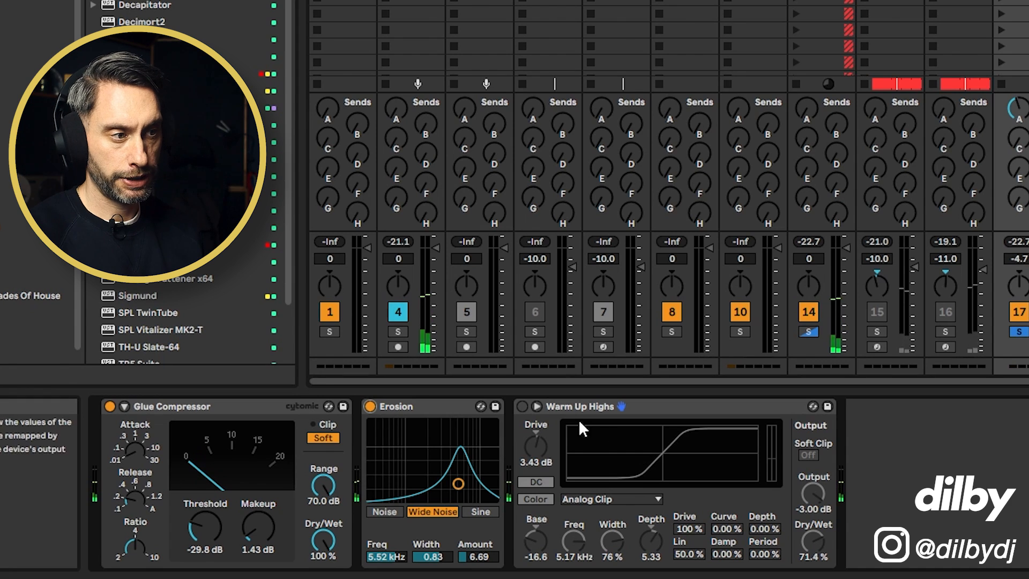
Bypass Erosion and enable Warm Up Highs, setting its drive to 12.6 dB and output to -12.0 dB
key("ctrl+z")
left_click(522, 406)
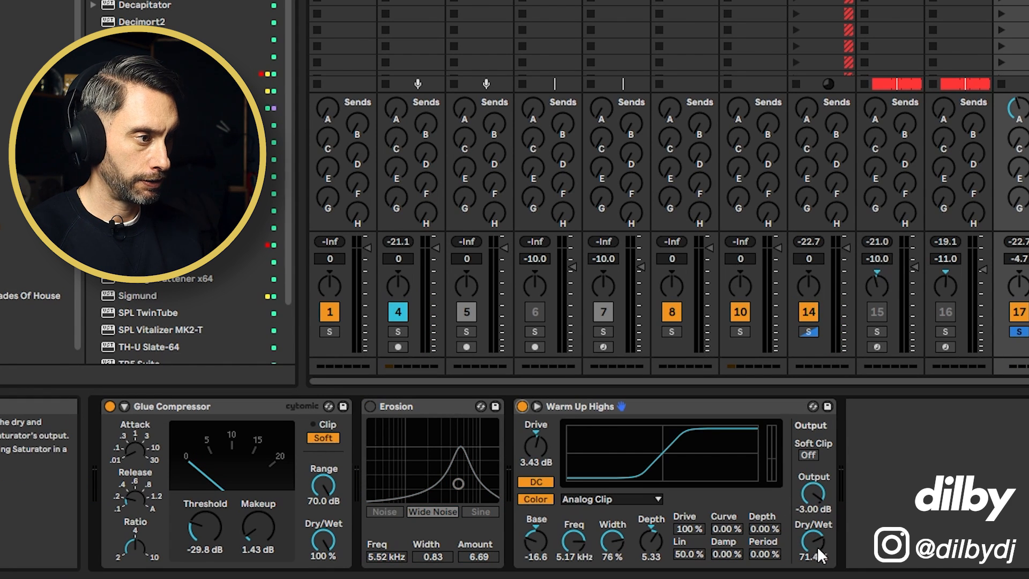
mouse_move(818, 546)
left_mouse_down()
mouse_move(818, 528)
mouse_move(818, 576)
mouse_move(818, 548)
left_mouse_up()
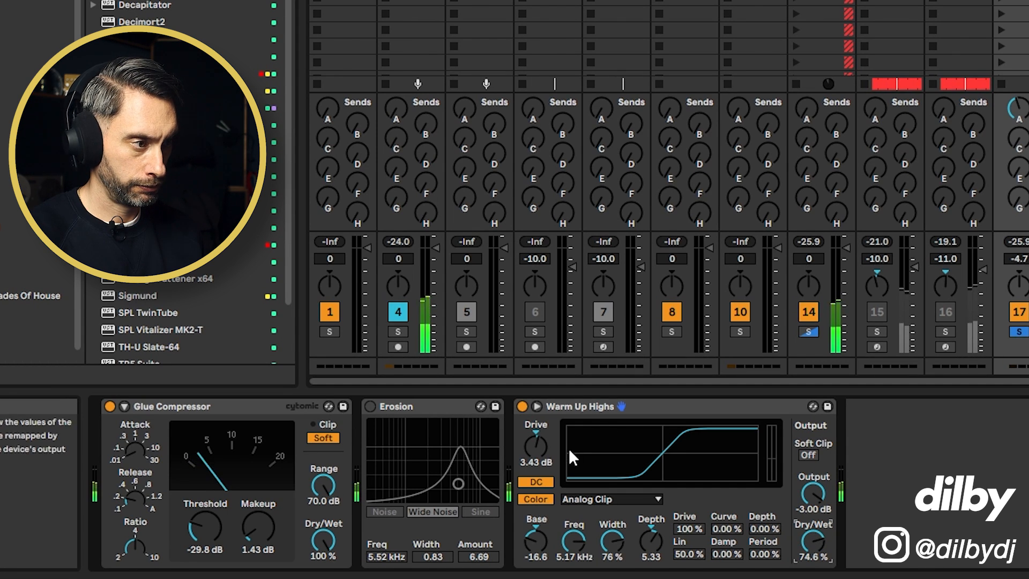
left_click_drag(536, 448, 535, 421)
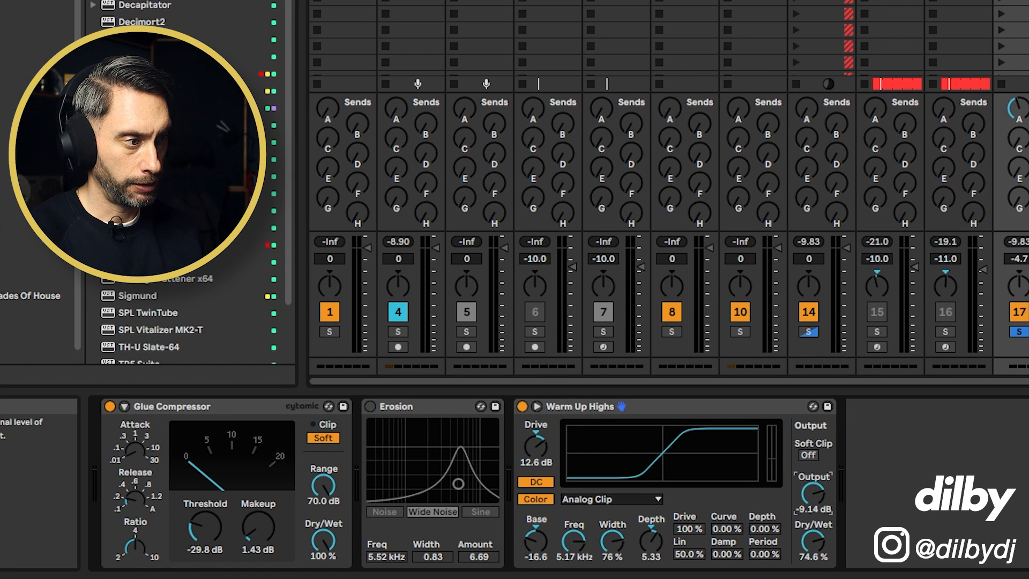
left_click_drag(812, 493, 813, 495)
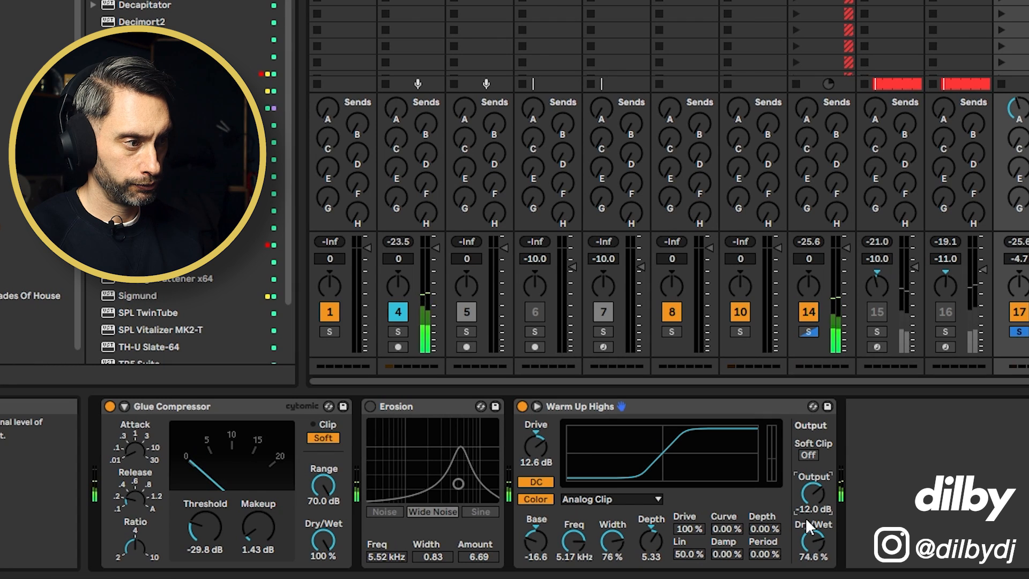
Set Warm Up Highs to 18.9 dB drive, -19.1 dB output and 57.9% dry/wet
left_click_drag(820, 540, 820, 563)
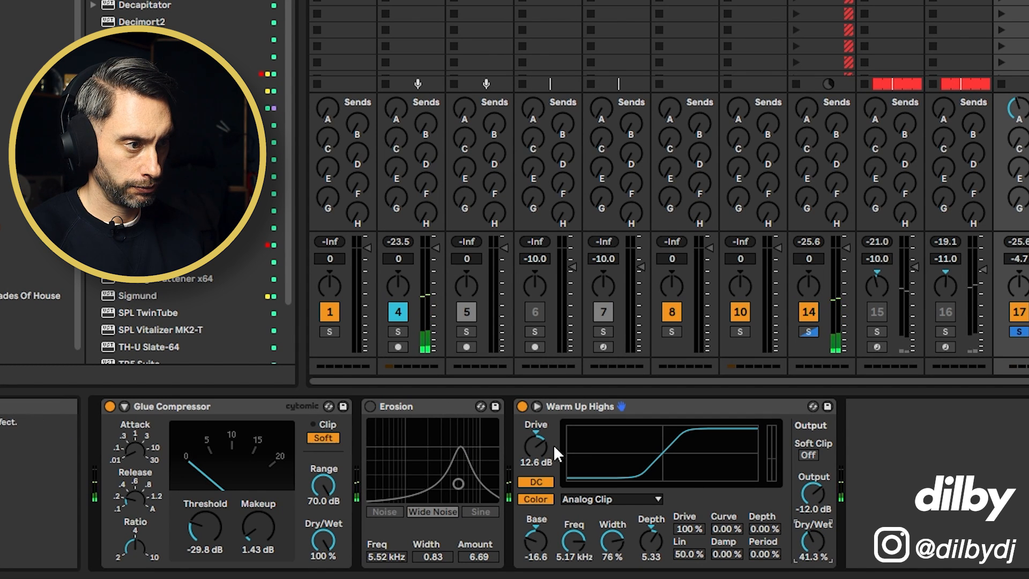
left_click_drag(536, 445, 536, 442)
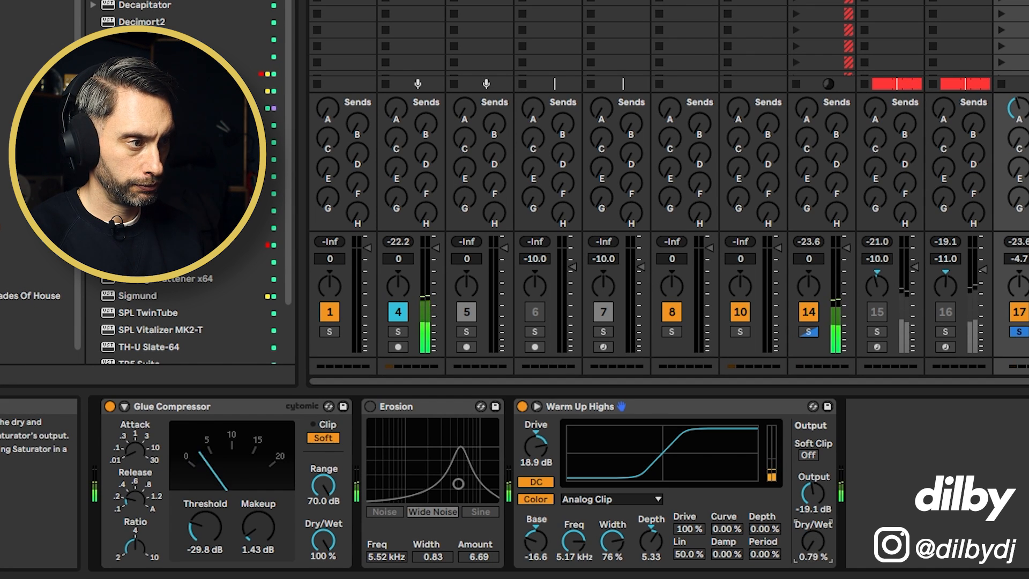
left_click_drag(812, 541, 813, 456)
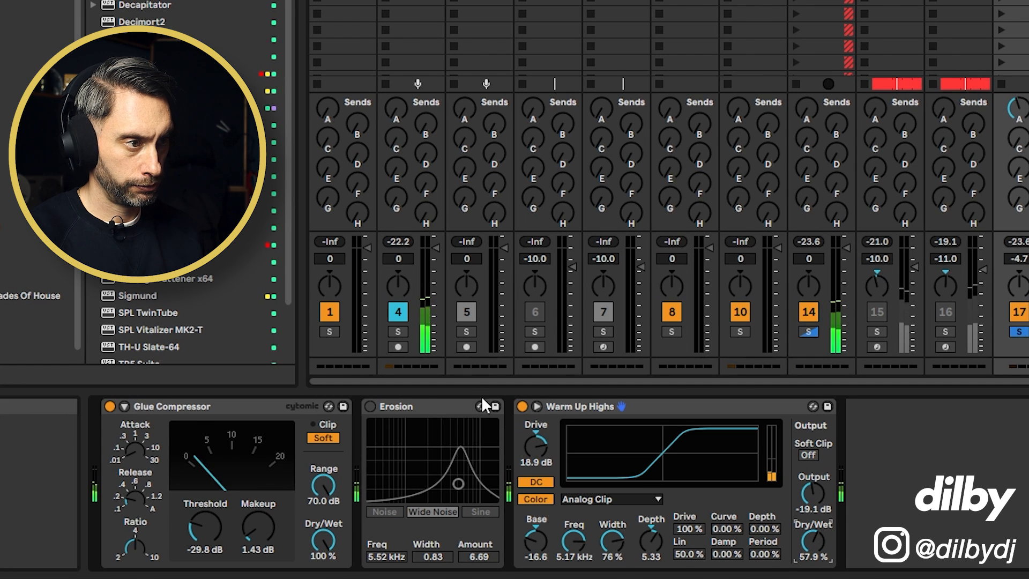
Compare the shakers with Warm Up Highs bypassed, and turn Erosion back on with its amount lowered to 1.76
left_click(522, 407)
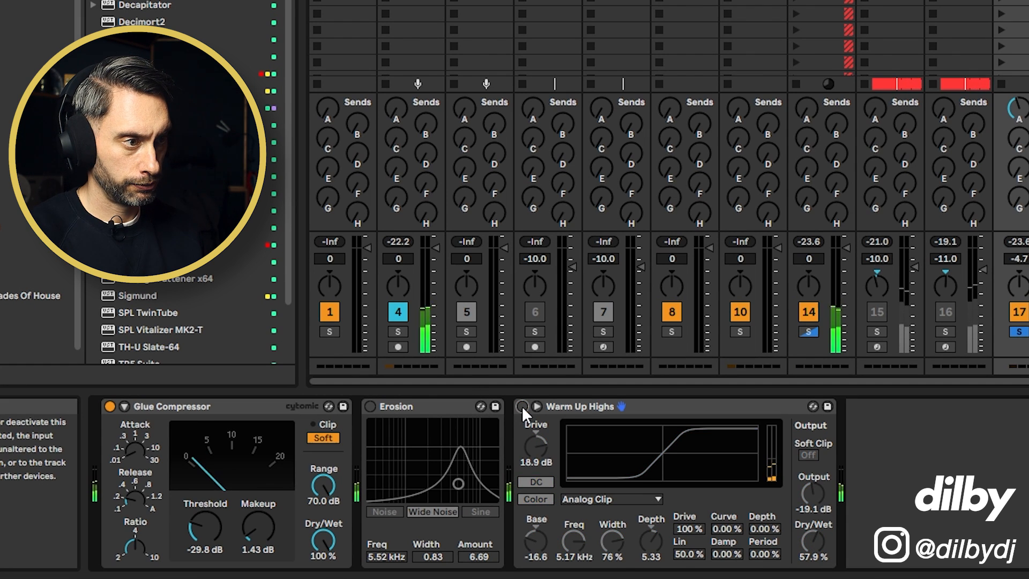
left_click(522, 406)
left_click(370, 406)
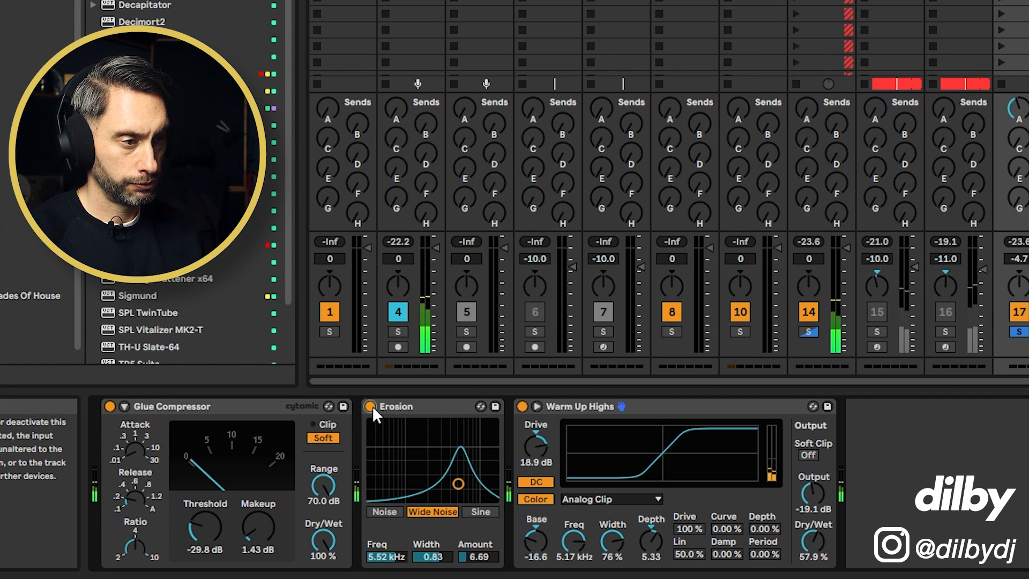
left_click_drag(479, 556, 479, 564)
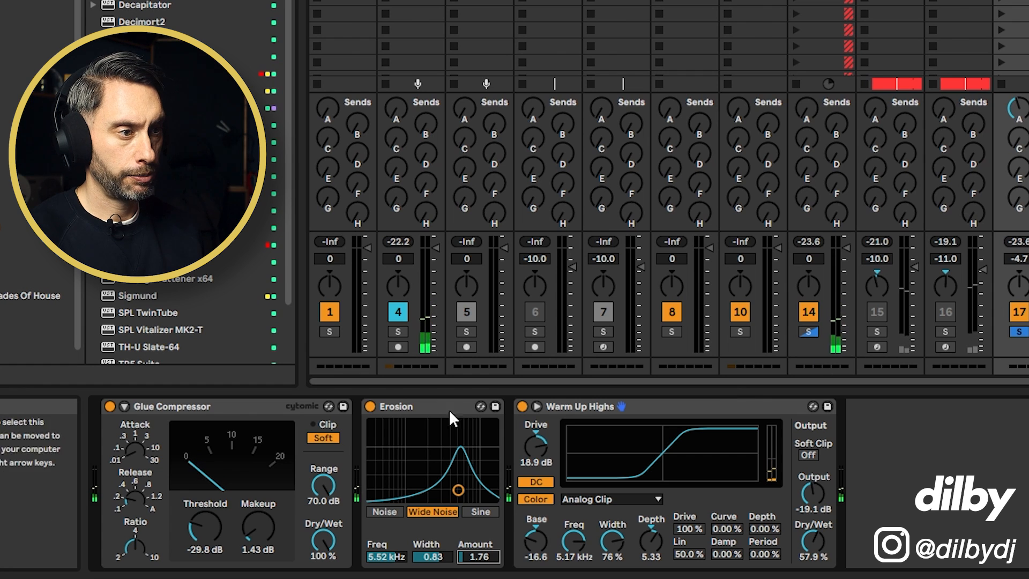
Group the Glue Compressor, Erosion and Warm Up Highs into one audio effect rack and compare the sound with the rack bypassed
left_click(426, 412)
left_click(600, 406, "shift")
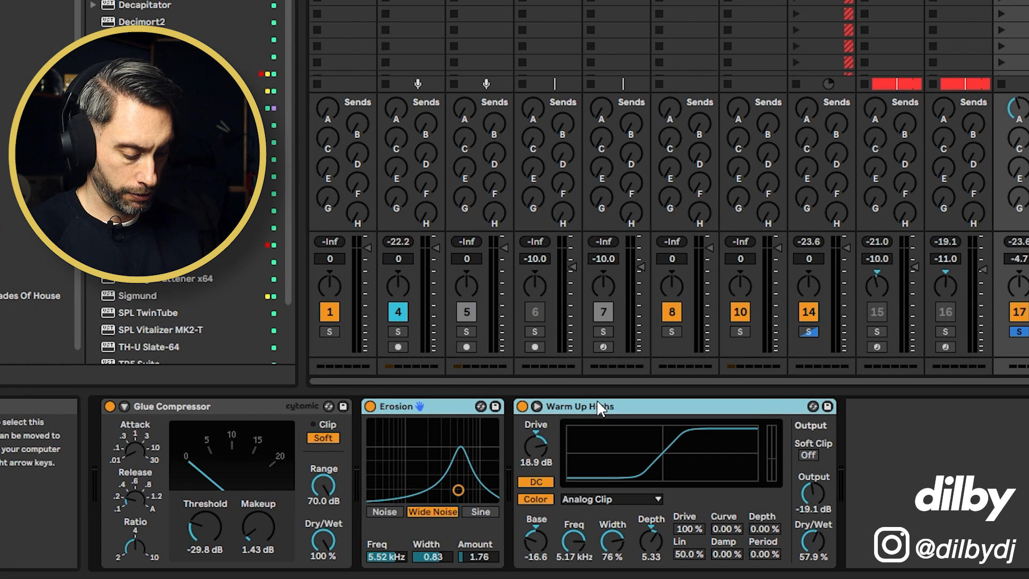
left_click(267, 408)
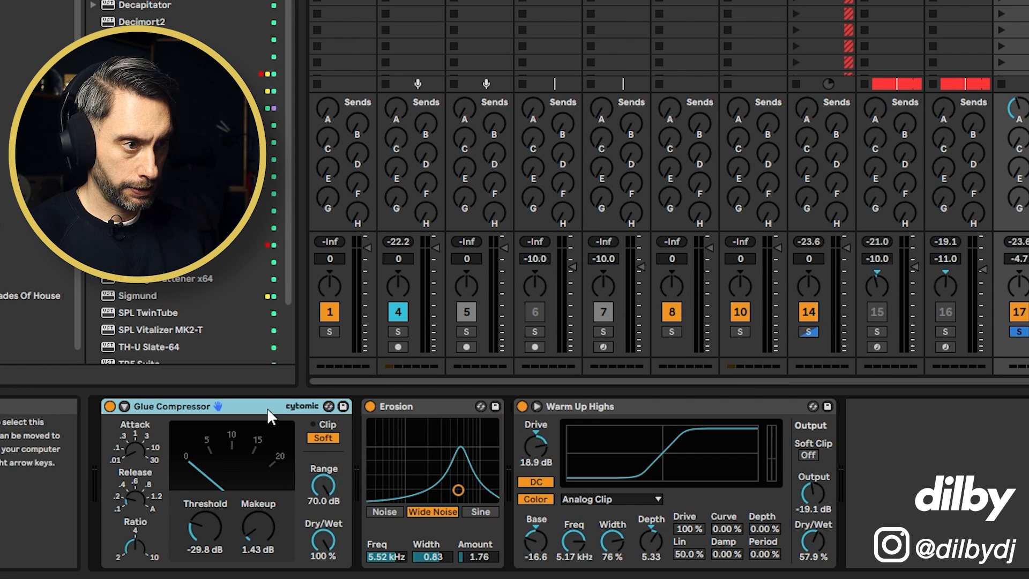
left_click(596, 409, "shift")
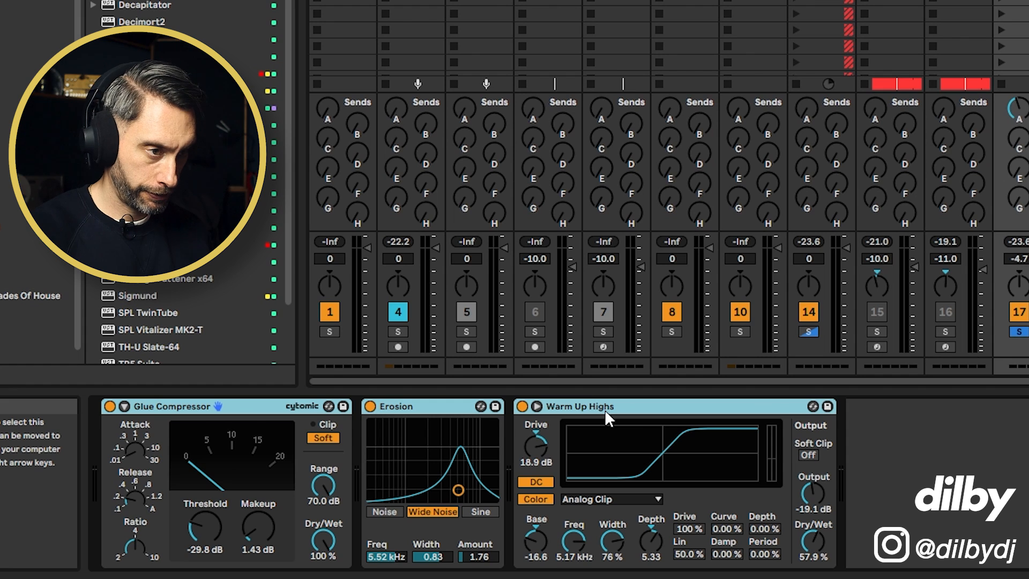
key("ctrl+g")
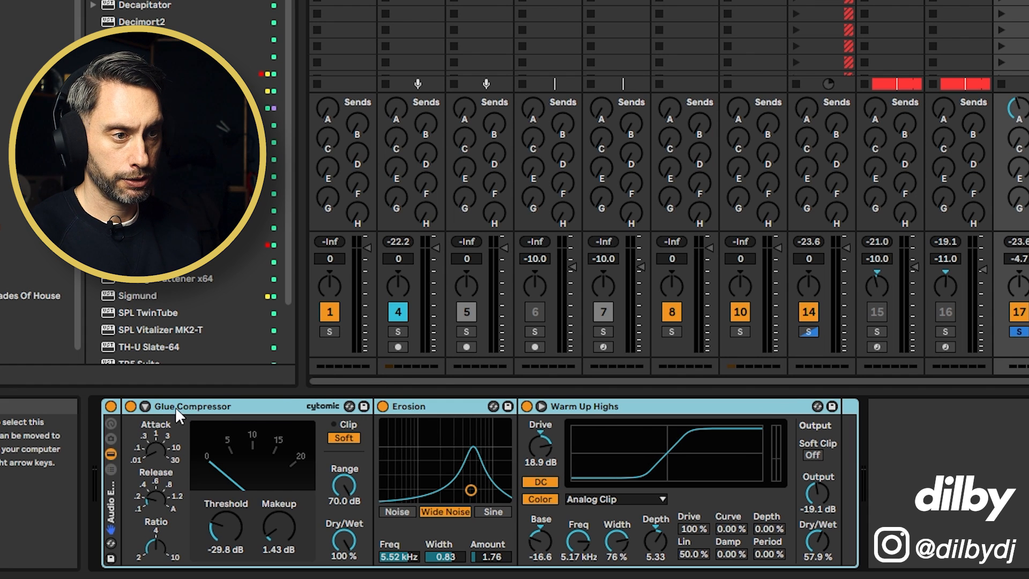
left_click(110, 406)
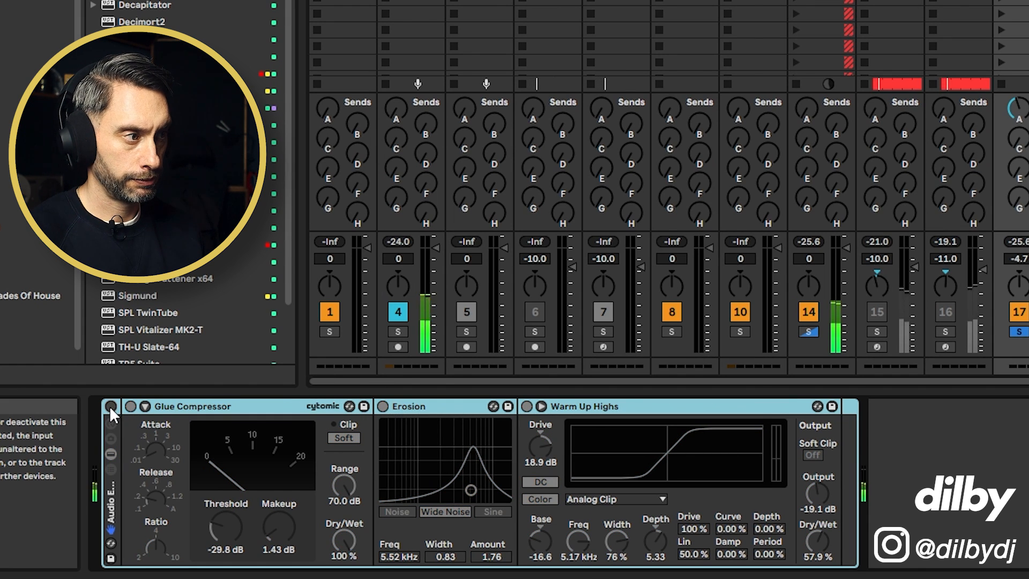
left_click(110, 406)
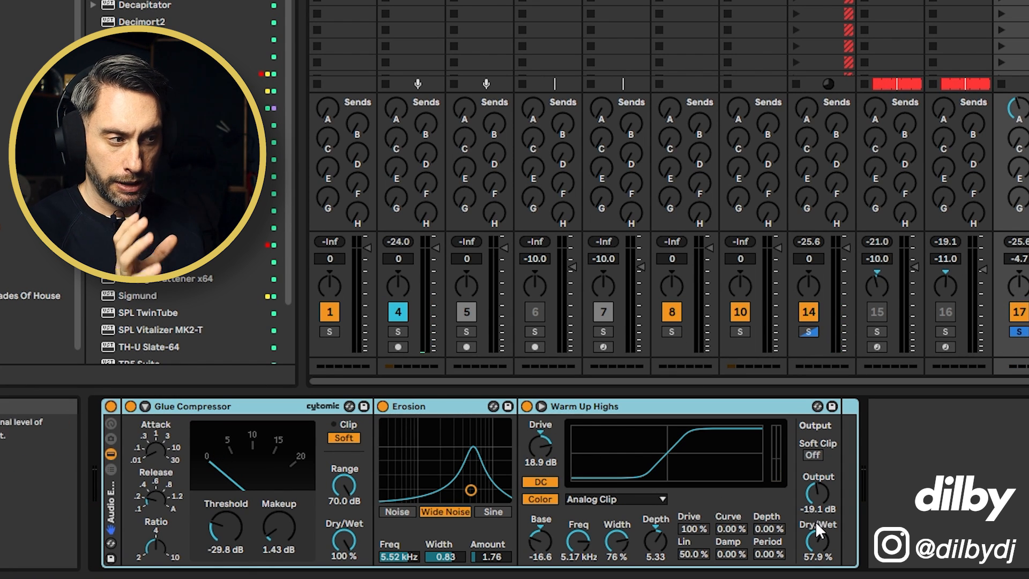
Set Warm Up Highs' dry/wet to 61.9% and raise the shaker group's volume to -3.3 dB in the full mix
left_click_drag(817, 537, 817, 534)
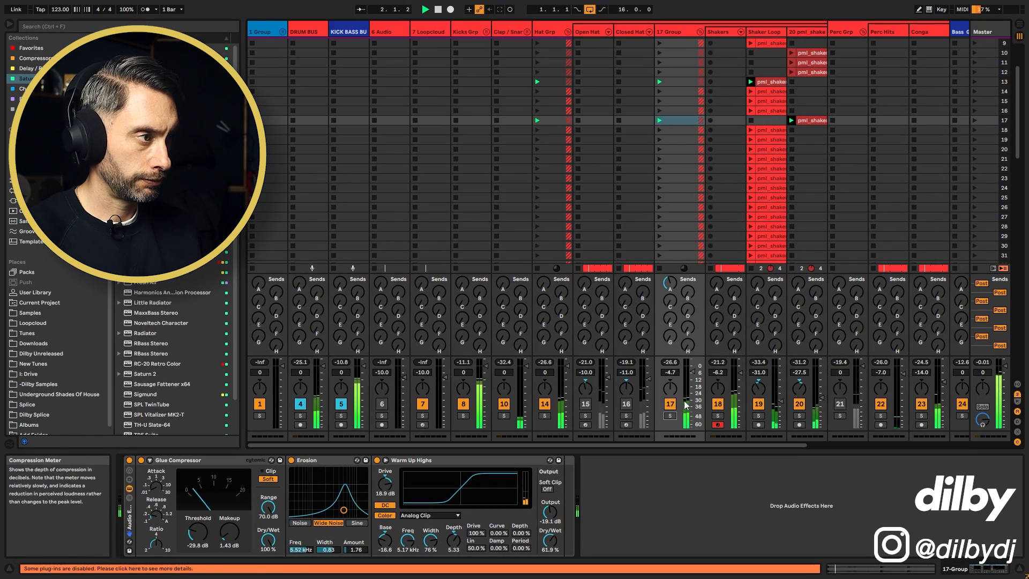
left_click_drag(686, 405, 686, 400)
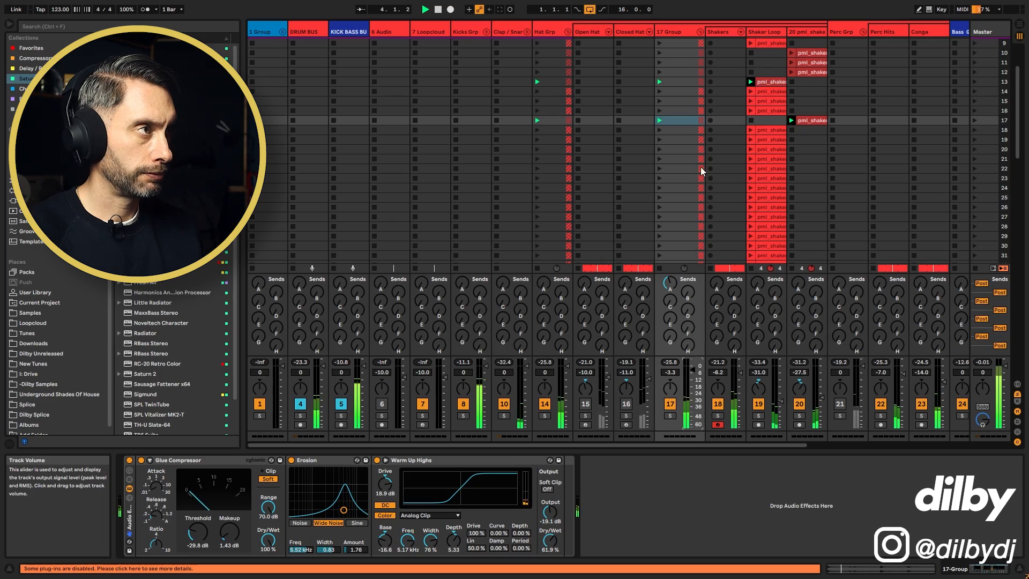
Lower the Tamb BigHit chain to -9.0 dB in the Shakers track's Drum Rack and set the Shakers track volume to -4.0 dB
left_click(719, 32)
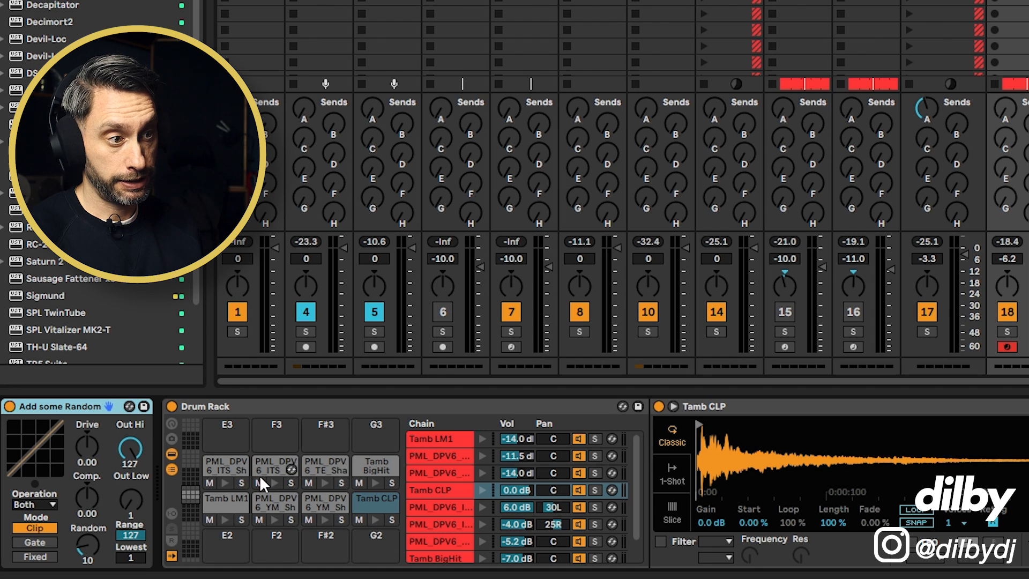
left_click(373, 468)
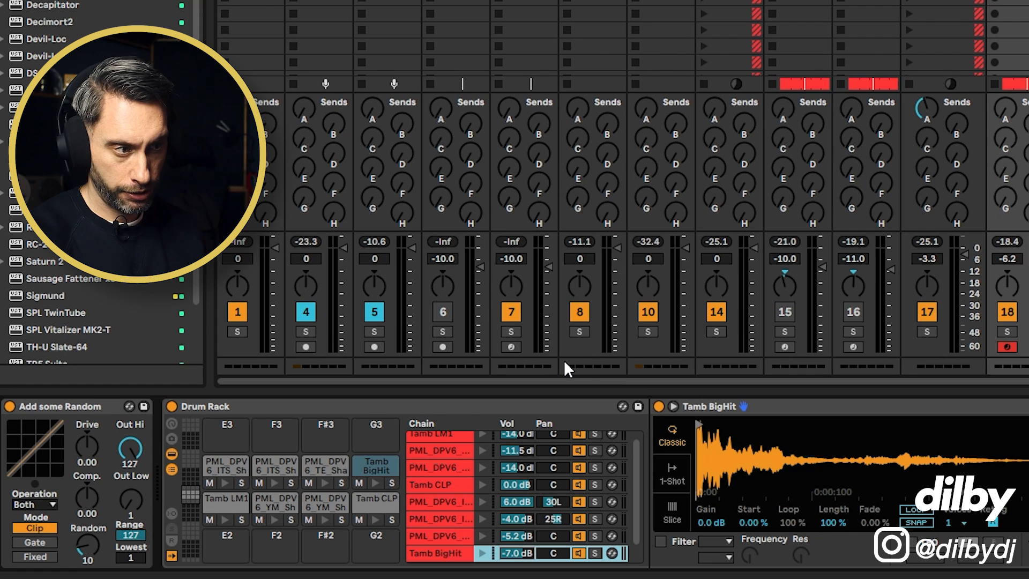
key("ctrl+z")
key("space")
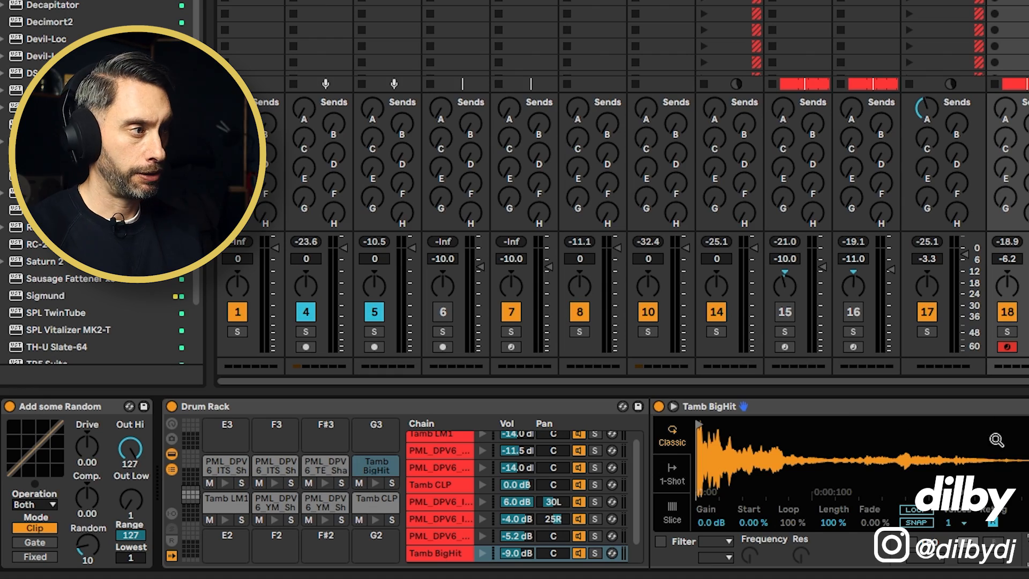
key("space")
left_click_drag(740, 373, 740, 371)
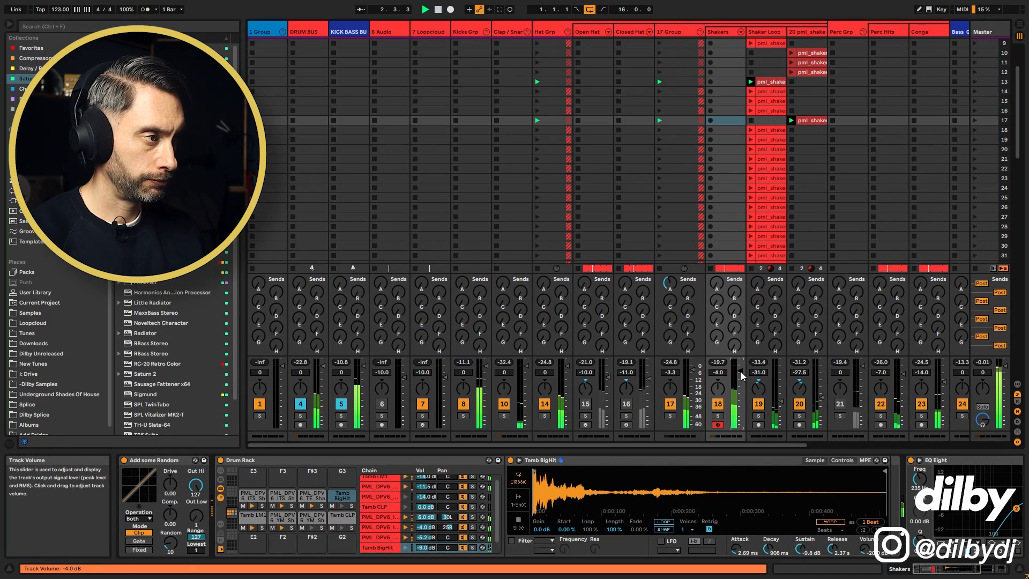
Compare the full mix with the Shakers track muted and active, switching to the Arrangement view during the comparison
left_click(718, 405)
key("space")
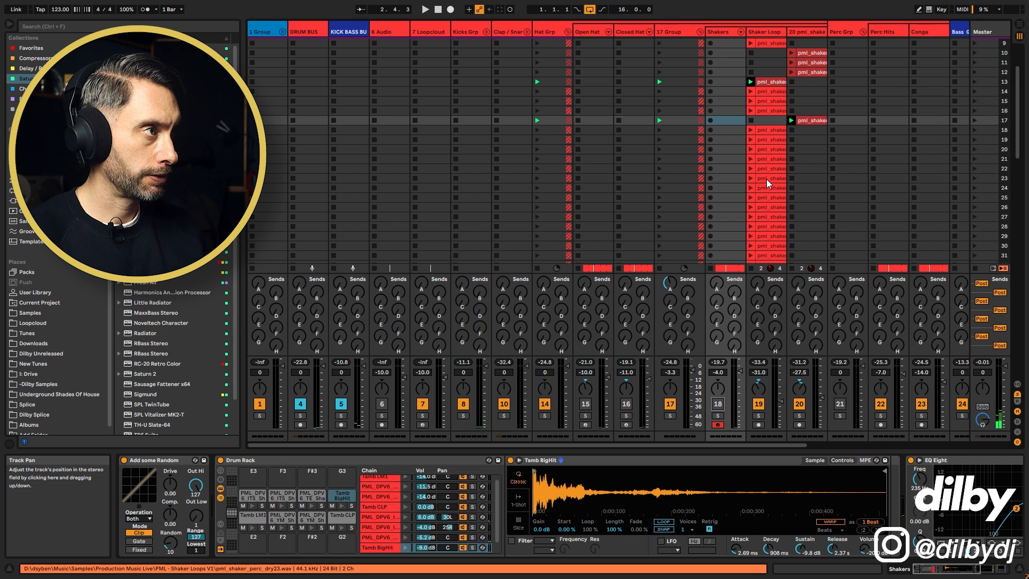
left_click(773, 82)
key("Tab")
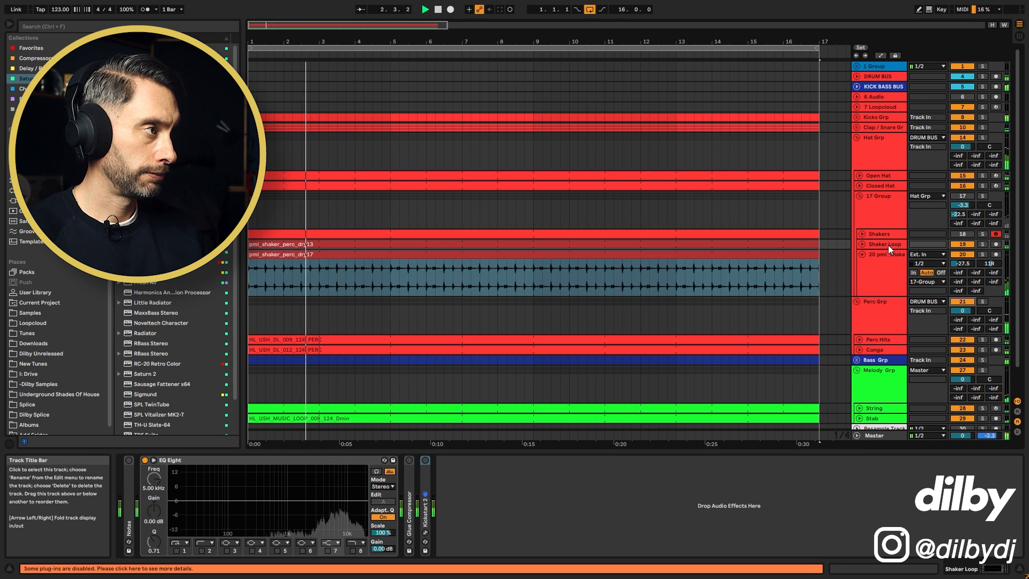
left_click(963, 235)
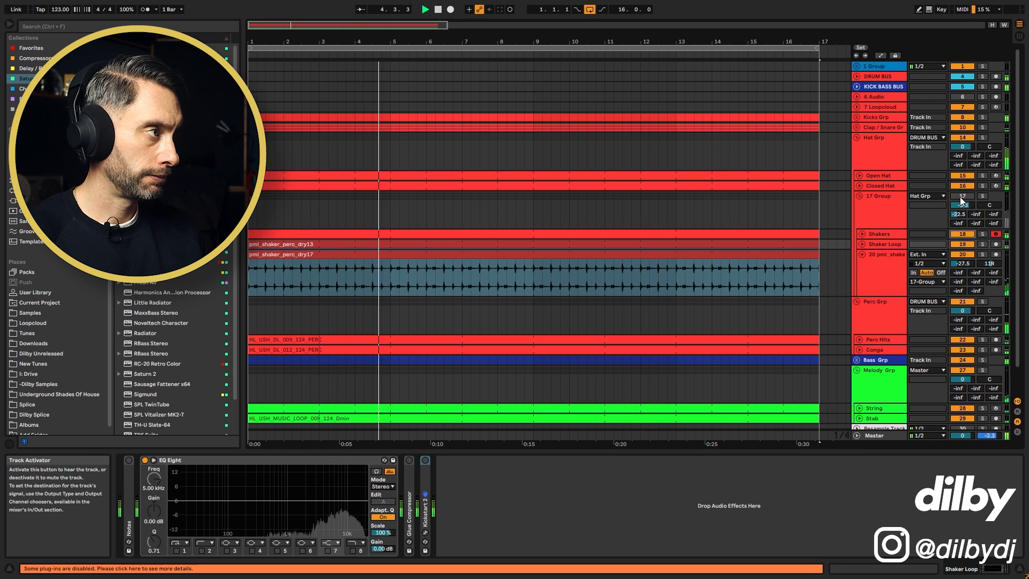
Compare the mix with the shaker group muted and active, and lower the group's volume to -5.8 dB
left_click(960, 197)
left_click(961, 197)
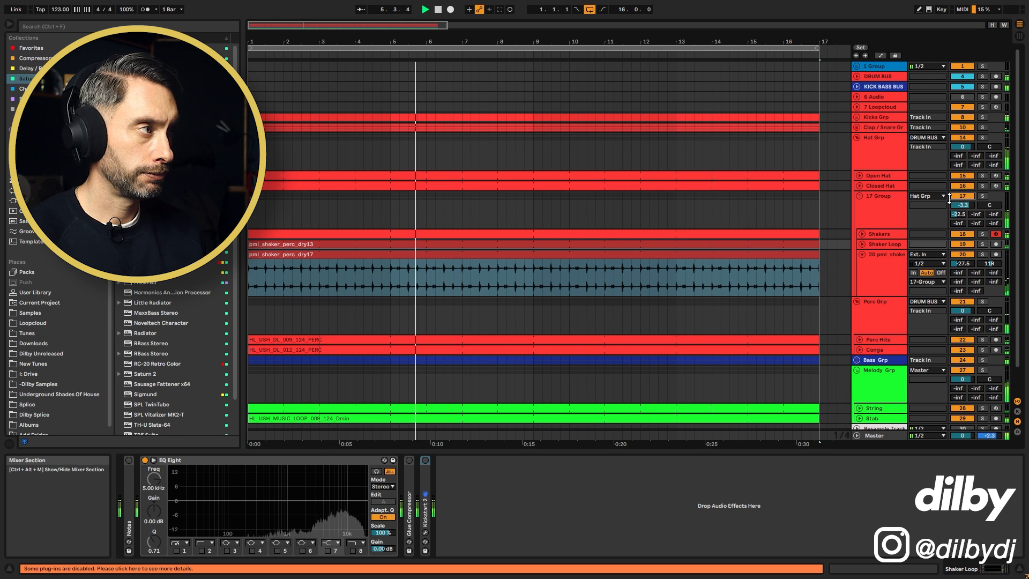
left_click_drag(955, 209, 955, 213)
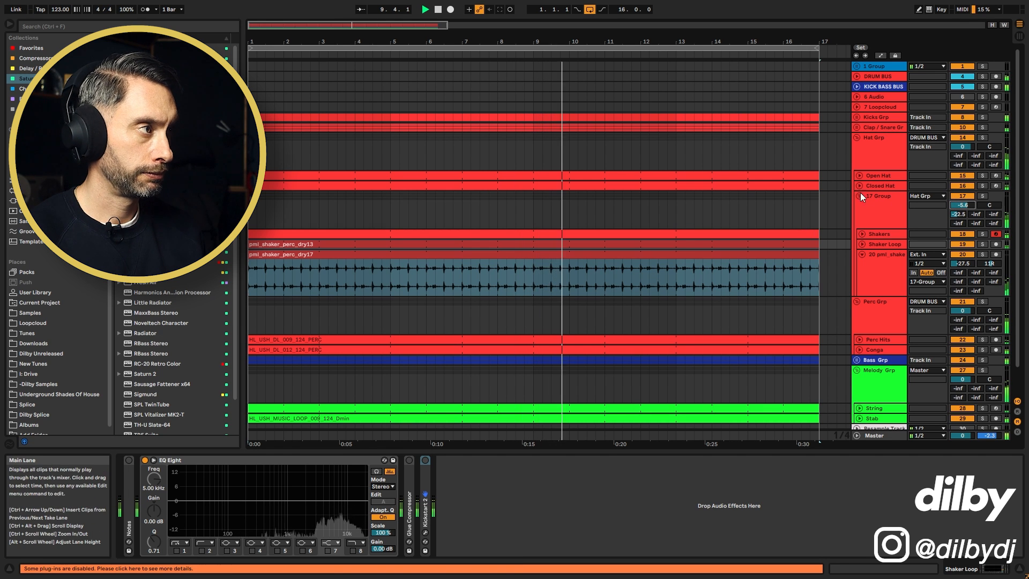
Add an EQ Eight after the shaker group's effect rack with a low cut at 726 Hz and Q 0.38, and fold the second shaker loop track
left_click(878, 203)
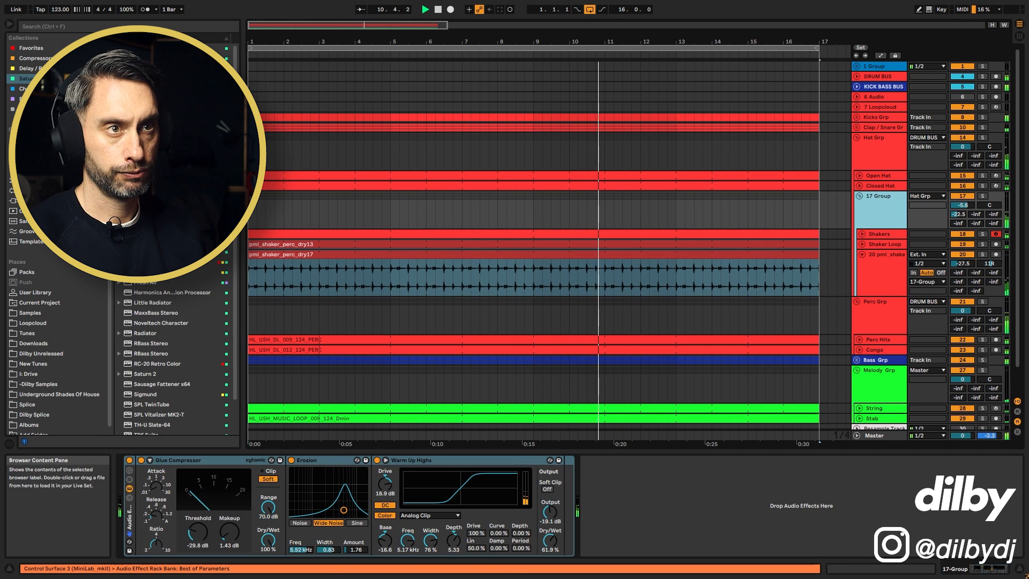
left_click(33, 98)
left_click_drag(161, 58, 640, 498)
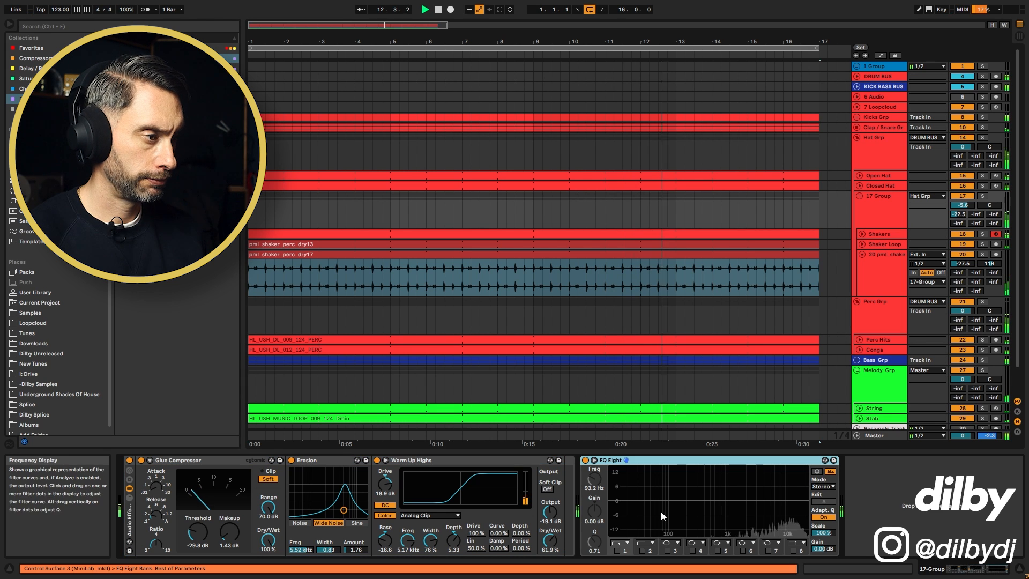
left_click(642, 550)
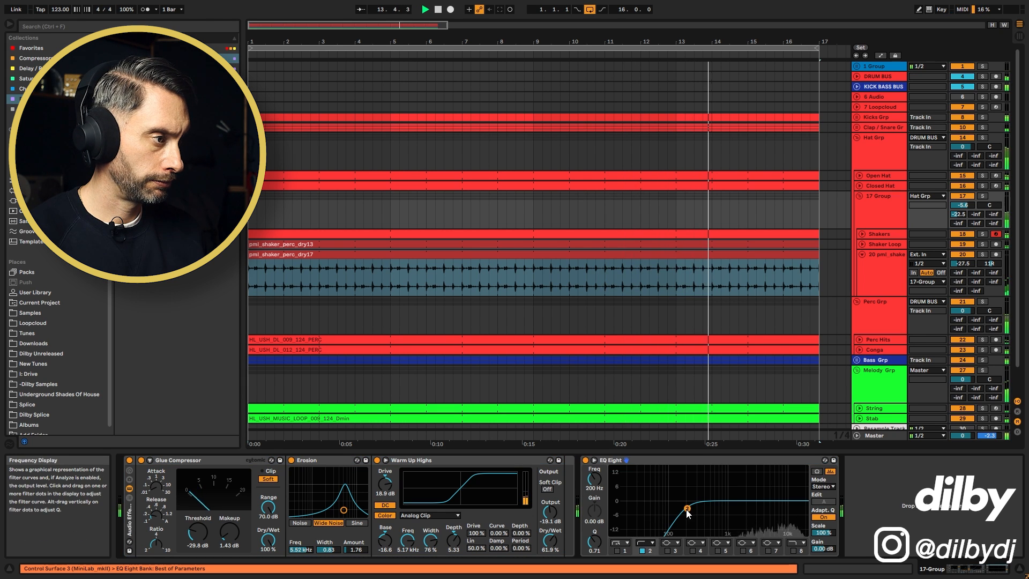
left_click_drag(688, 508, 719, 516)
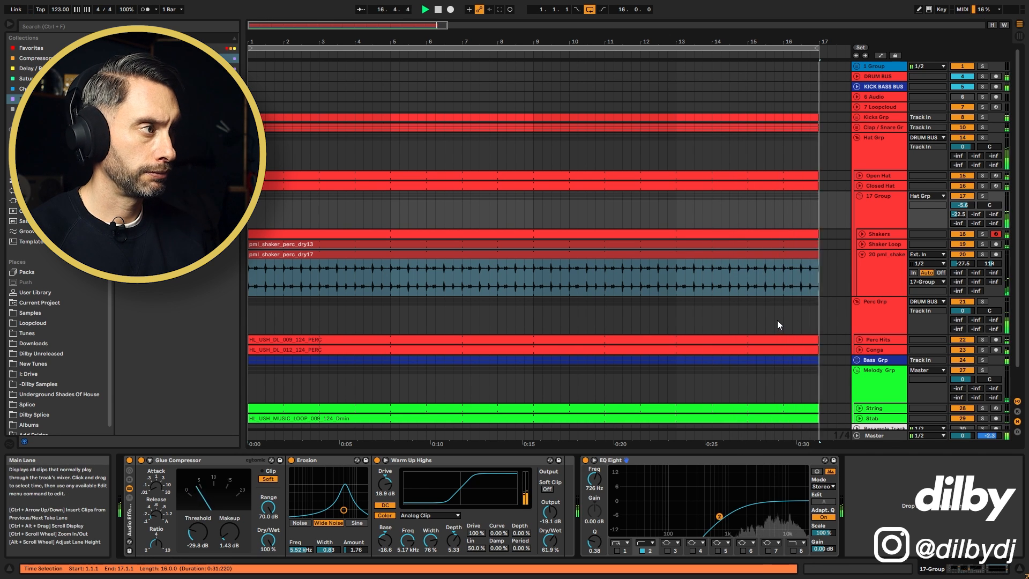
left_click(860, 255)
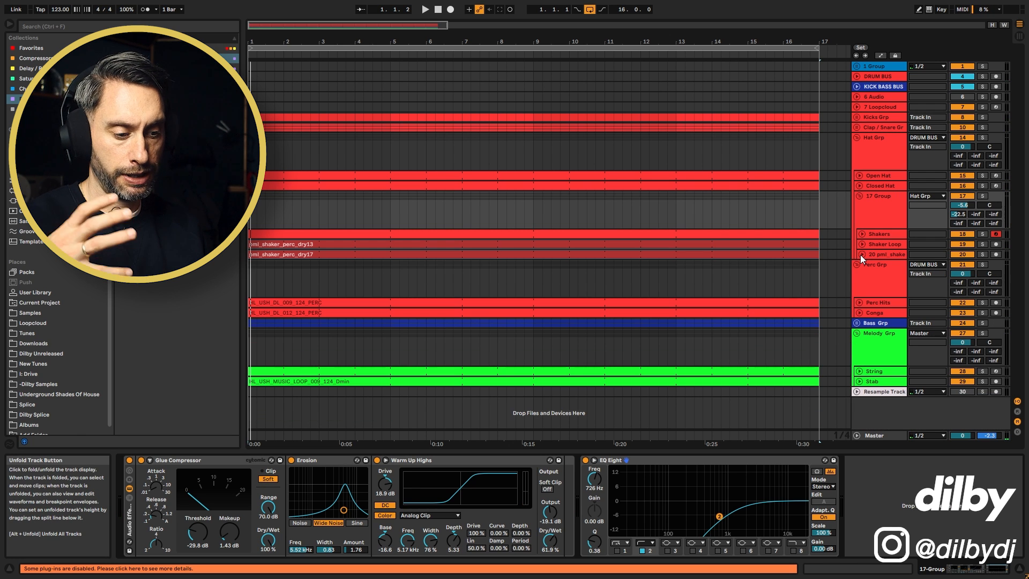